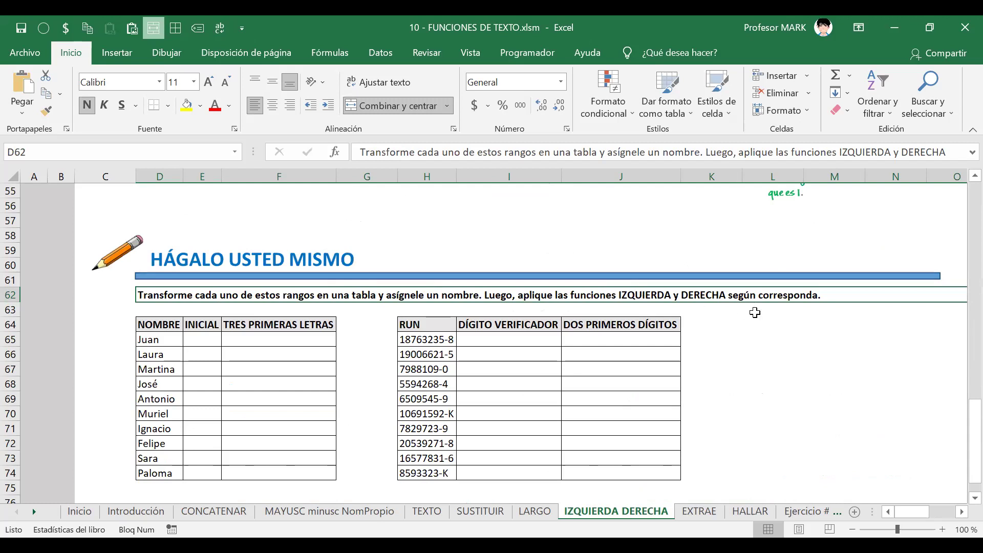
Convert the range D64:F74, from NOMBRE to TRES PRIMERAS LETRAS, into a table with headers.
{"action": "left_click", "coordinate": [161, 325]}
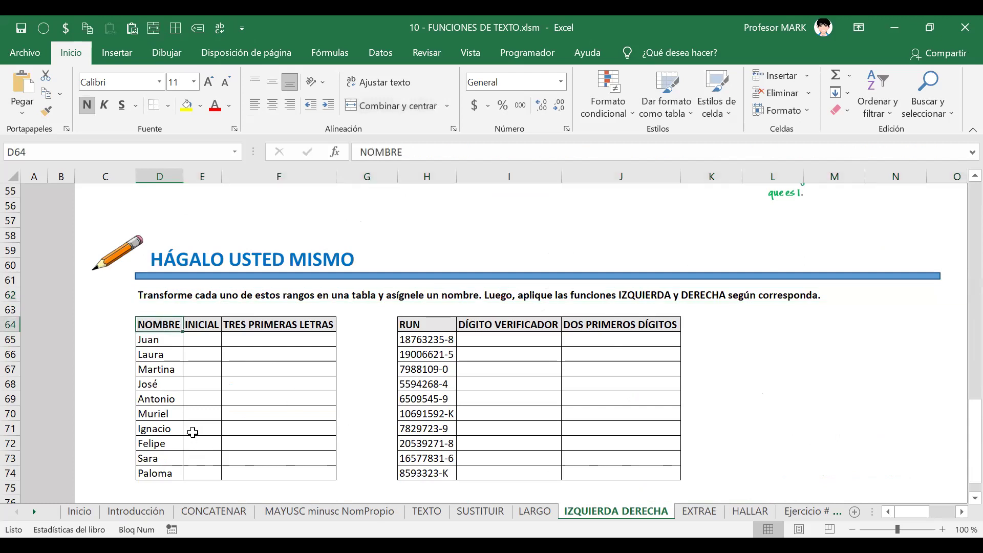
{"action": "scroll", "coordinate": [192, 433], "scroll_direction": "down", "scroll_amount": 1}
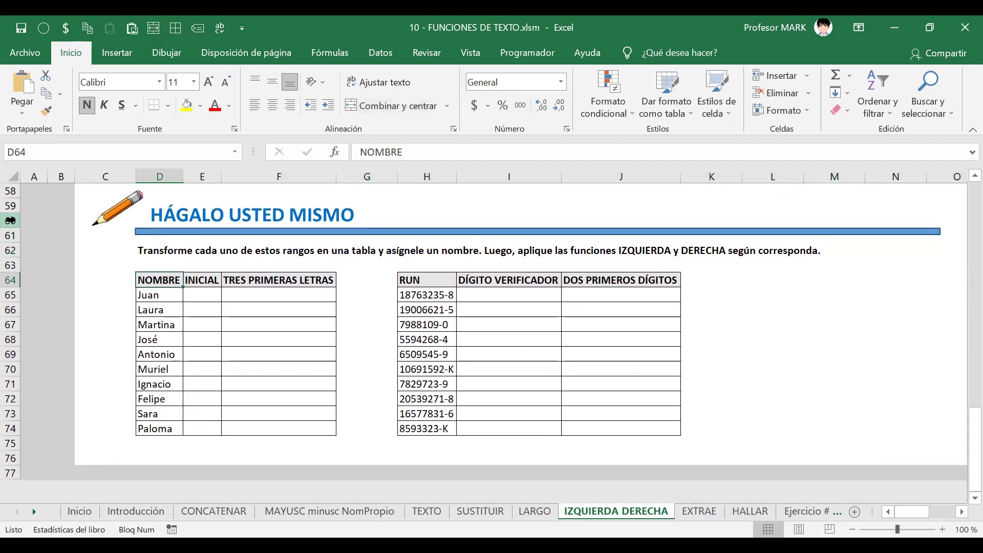
{"action": "left_click_drag", "start_coordinate": [152, 280], "coordinate": [321, 430]}
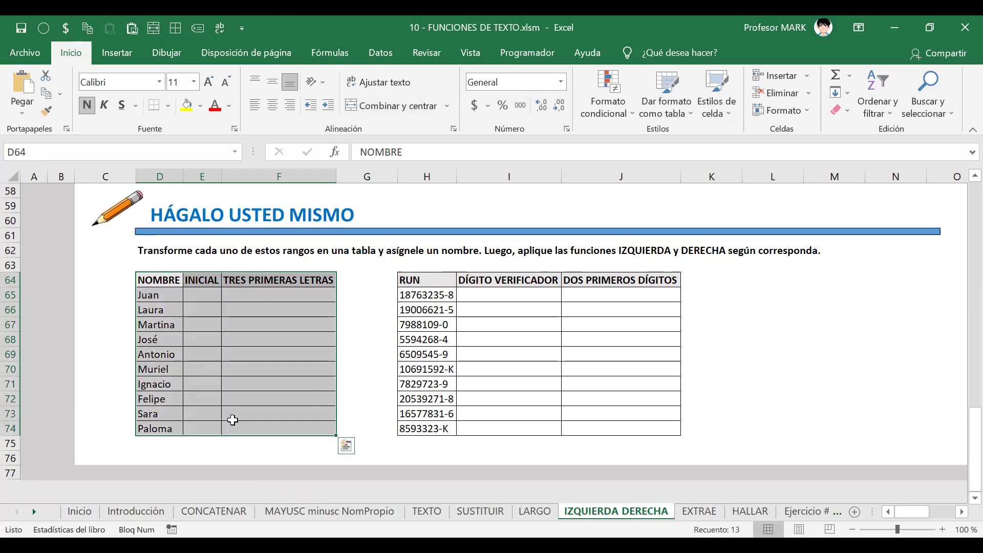
{"action": "left_click_drag", "start_coordinate": [144, 280], "coordinate": [293, 428]}
{"action": "key", "text": "ctrl+t"}
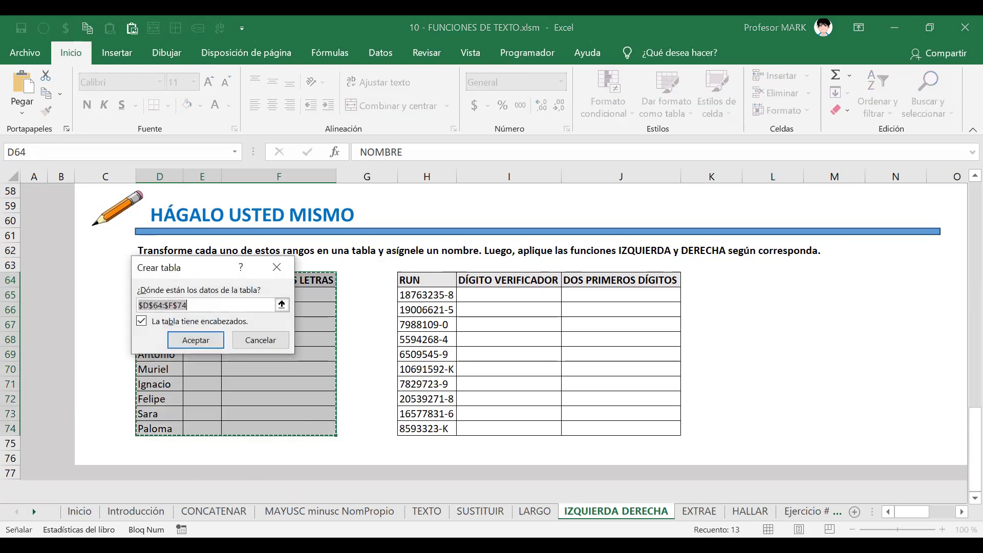
{"action": "left_click", "coordinate": [187, 340]}
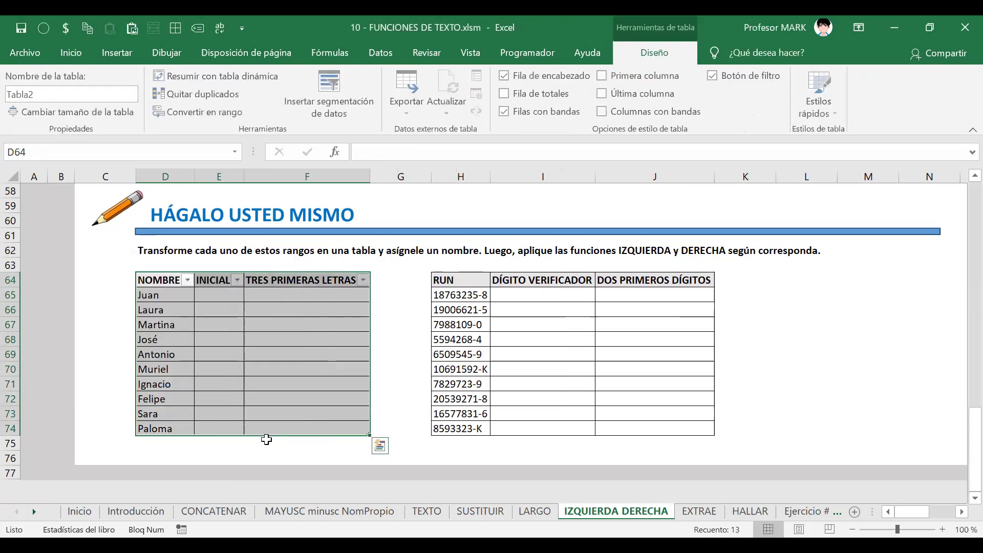
Name the new table FN_IZQUIERDA.
{"action": "left_click", "coordinate": [211, 296]}
{"action": "left_click", "coordinate": [49, 94]}
{"action": "key", "text": "Caps_Lock"}
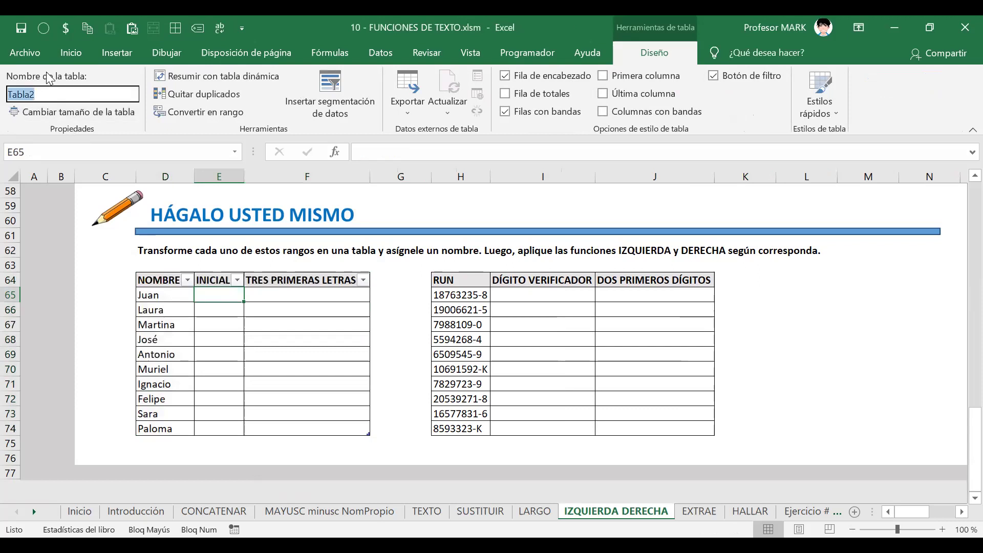
{"action": "type", "text": "FN_IZQUIERDA"}
{"action": "key", "text": "Return"}
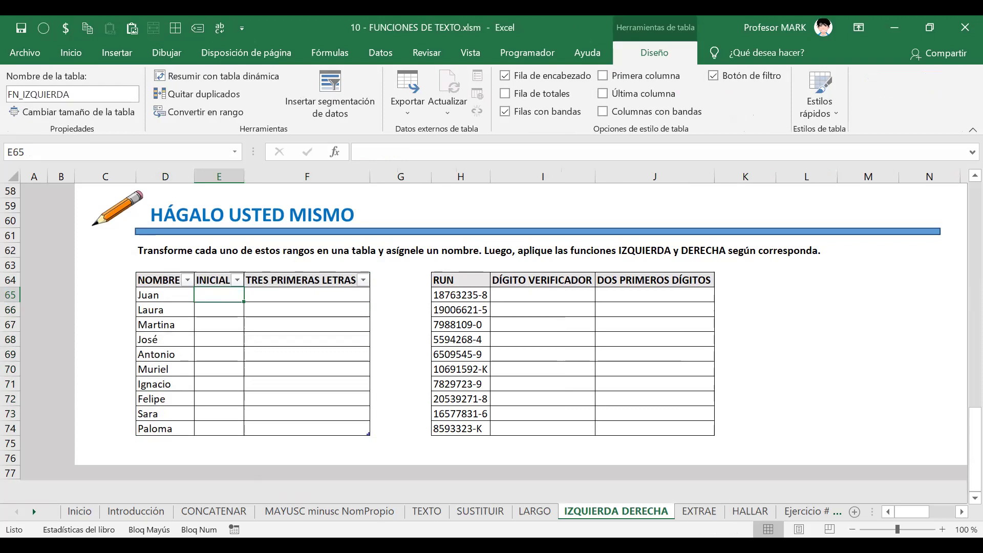
Examine the table's NOMBRE, INICIAL and TRES PRIMERAS LETRAS columns and the sheet's notes on the IZQUIERDA and DERECHA functions.
{"action": "left_click", "coordinate": [307, 291]}
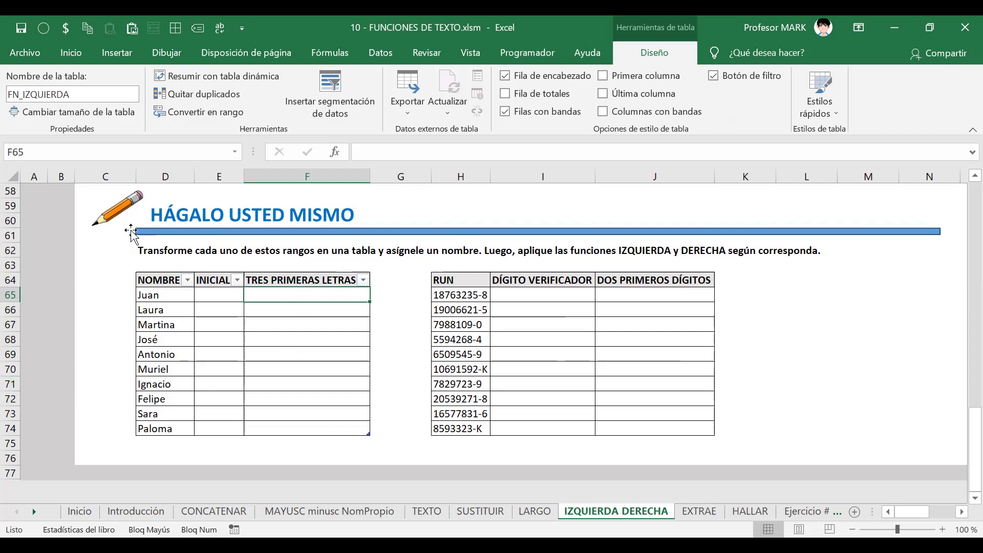
{"action": "left_click_drag", "start_coordinate": [215, 295], "coordinate": [318, 423]}
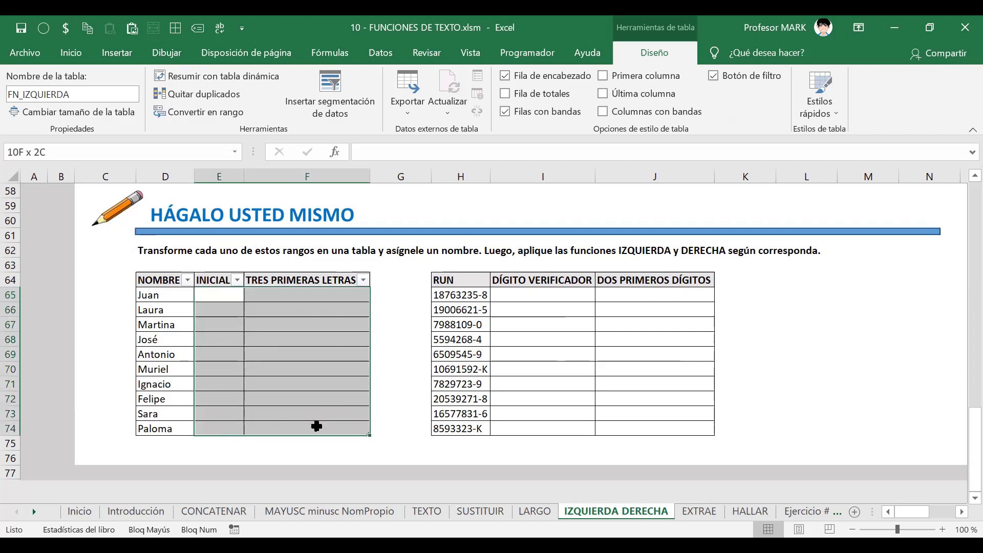
{"action": "left_click", "coordinate": [224, 296]}
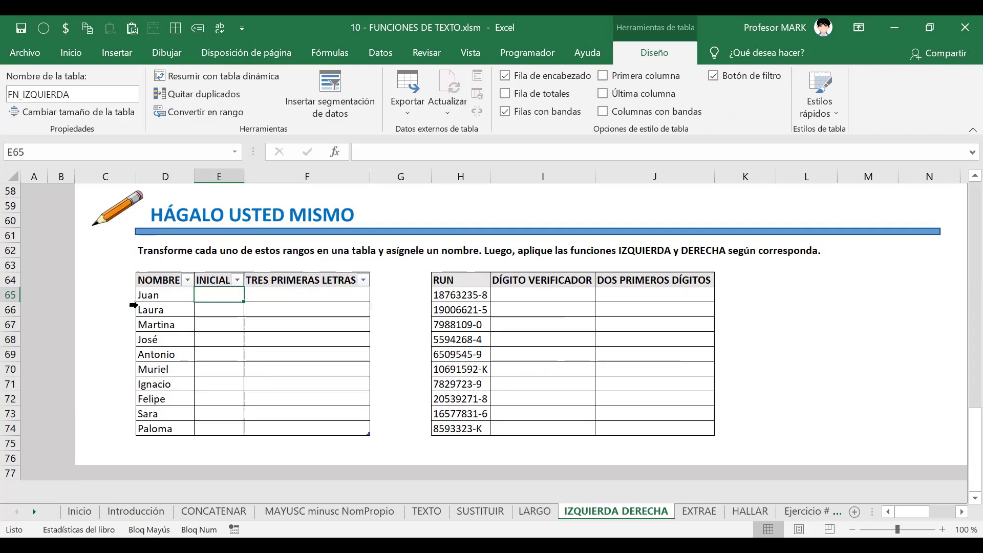
{"action": "scroll", "coordinate": [220, 343], "scroll_direction": "down", "scroll_amount": 2}
{"action": "scroll", "coordinate": [219, 342], "scroll_direction": "up", "scroll_amount": 2}
{"action": "left_click_drag", "start_coordinate": [162, 296], "coordinate": [158, 397]}
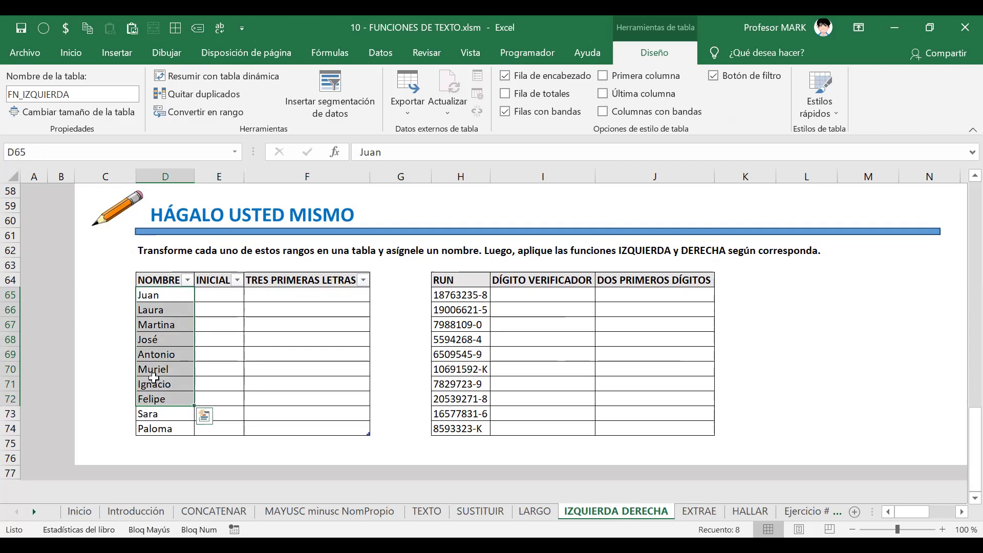
{"action": "left_click", "coordinate": [219, 296]}
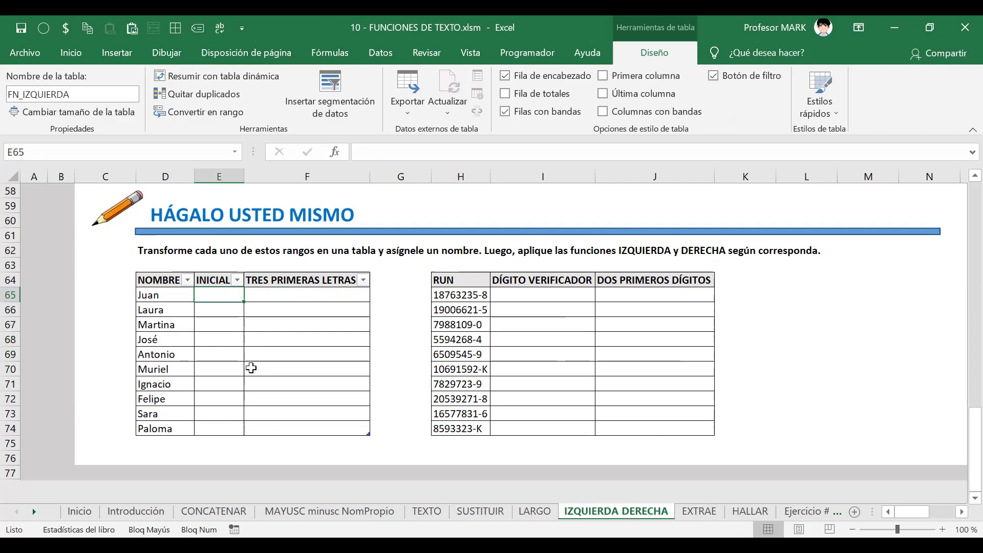
{"action": "key", "text": "Down"}
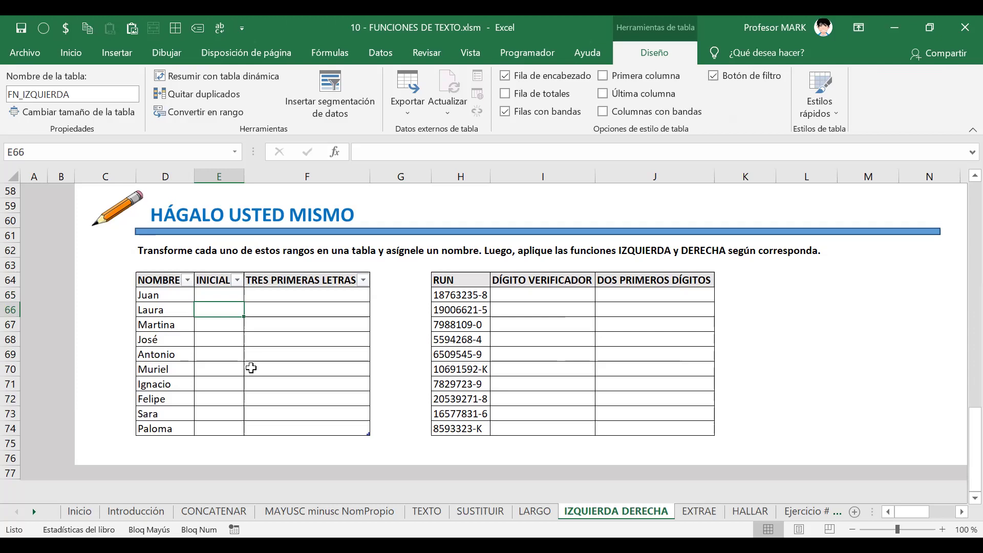
{"action": "key", "text": "Up"}
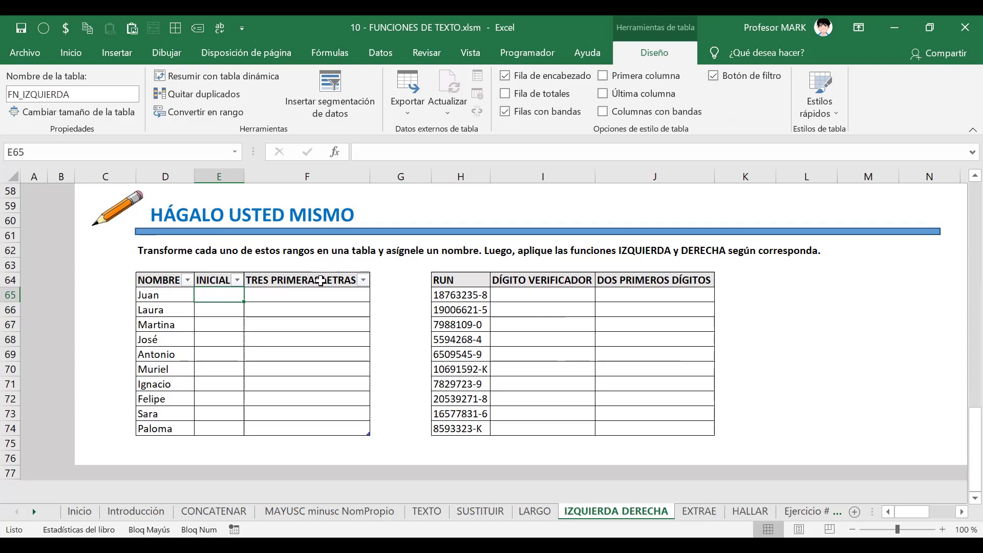
{"action": "scroll", "coordinate": [379, 342], "scroll_direction": "up", "scroll_amount": 8}
{"action": "scroll", "coordinate": [379, 342], "scroll_direction": "up", "scroll_amount": 11}
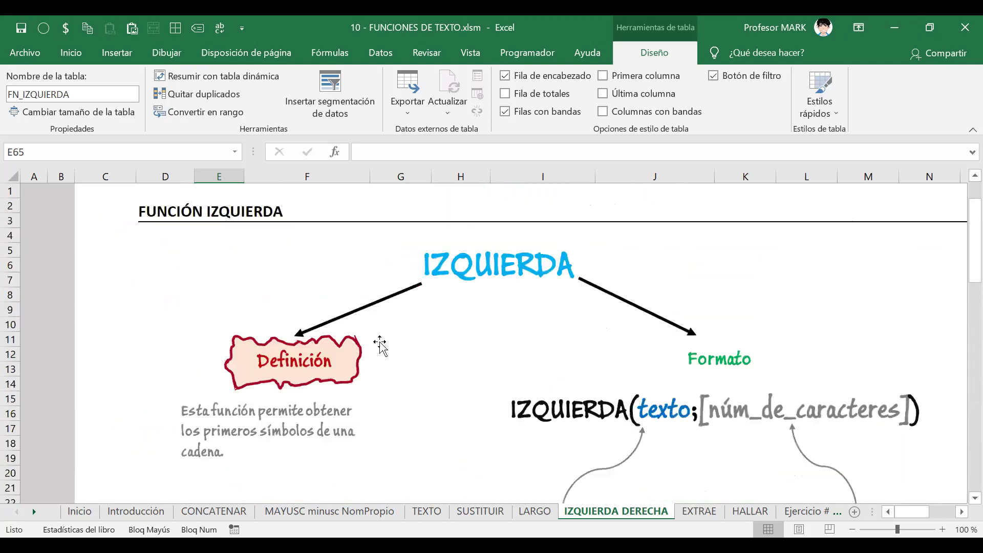
{"action": "scroll", "coordinate": [563, 293], "scroll_direction": "down", "scroll_amount": 8}
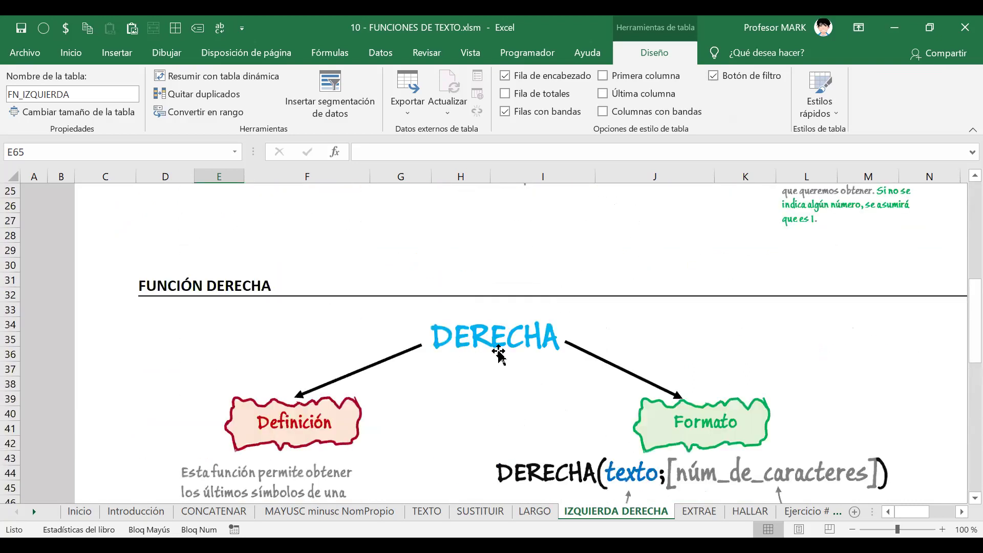
{"action": "scroll", "coordinate": [494, 353], "scroll_direction": "down", "scroll_amount": 3}
{"action": "scroll", "coordinate": [499, 355], "scroll_direction": "down", "scroll_amount": 7}
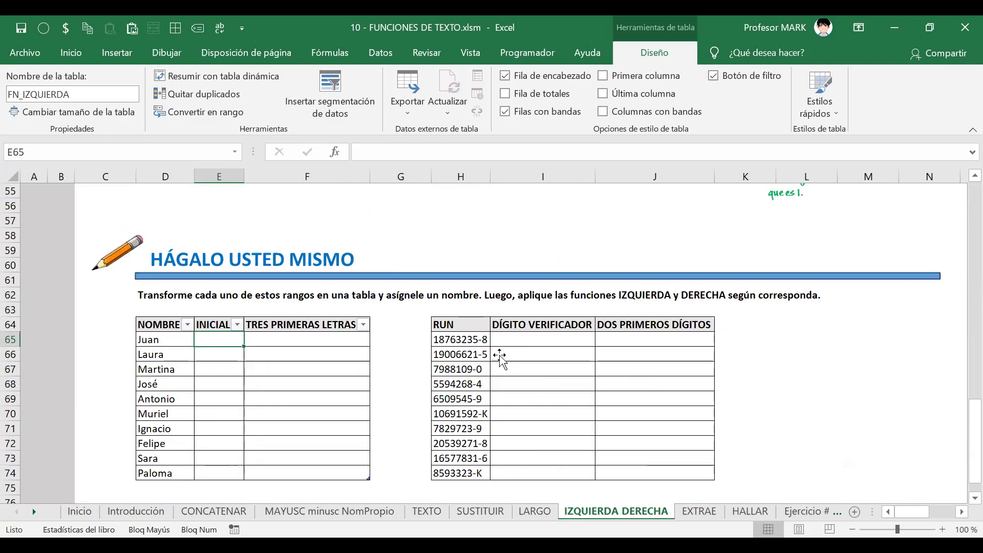
{"action": "key", "text": "Caps_Lock"}
{"action": "type", "text": "="}
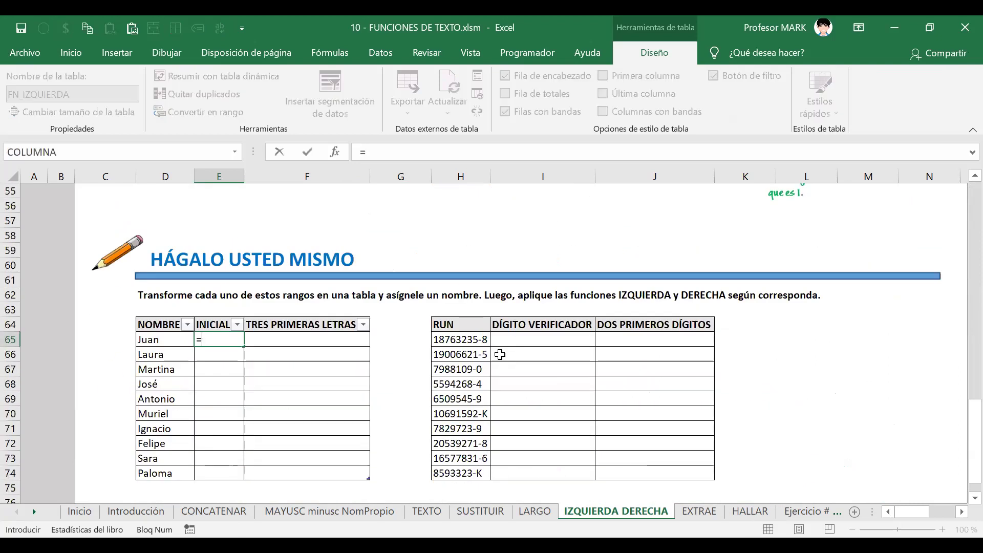
{"action": "type", "text": "izq"}
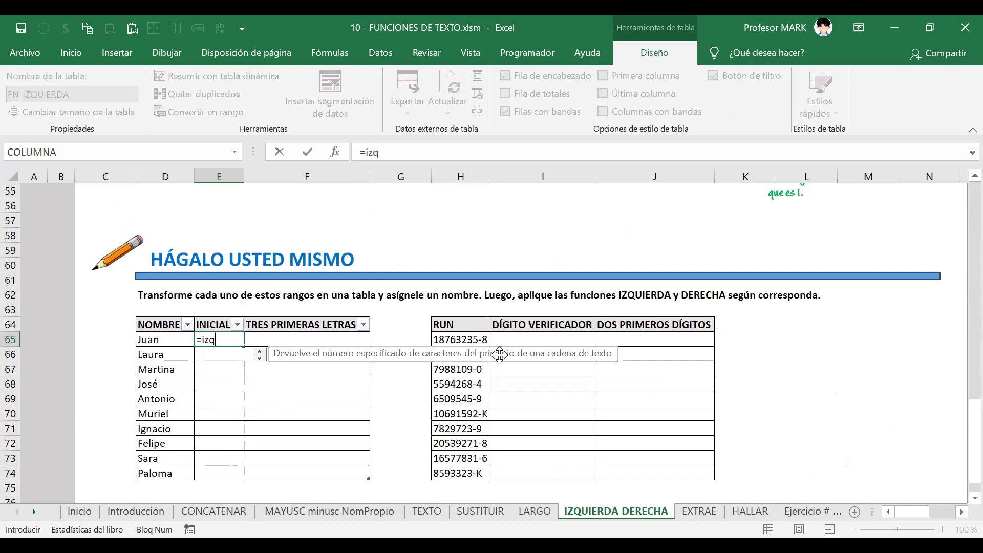
{"action": "key", "text": "Tab"}
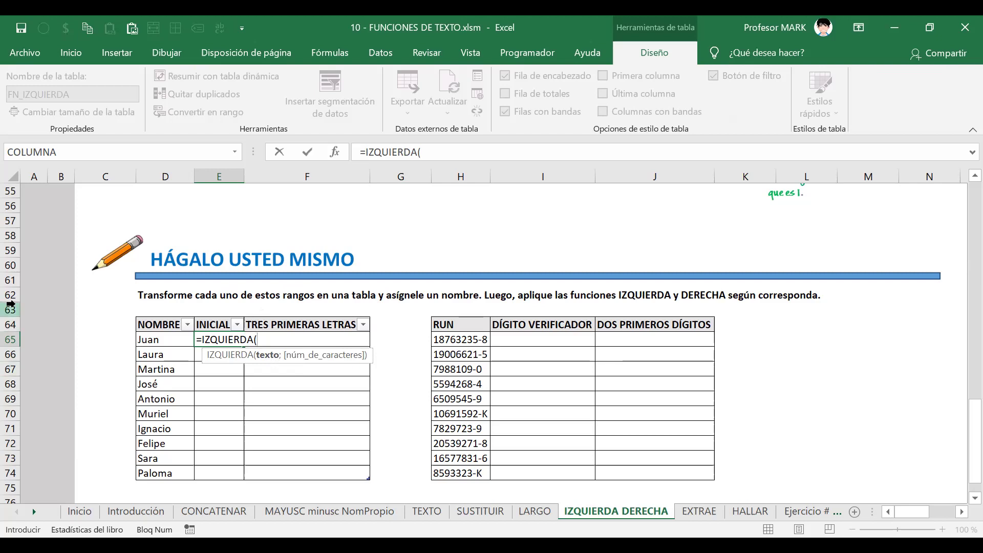
{"action": "left_click", "coordinate": [155, 338]}
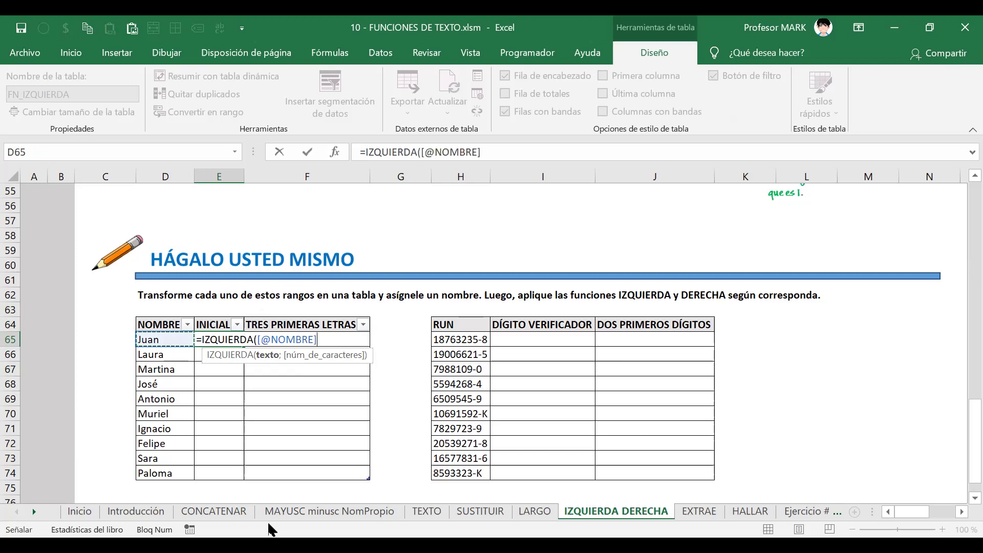
{"action": "type", "text": ";"}
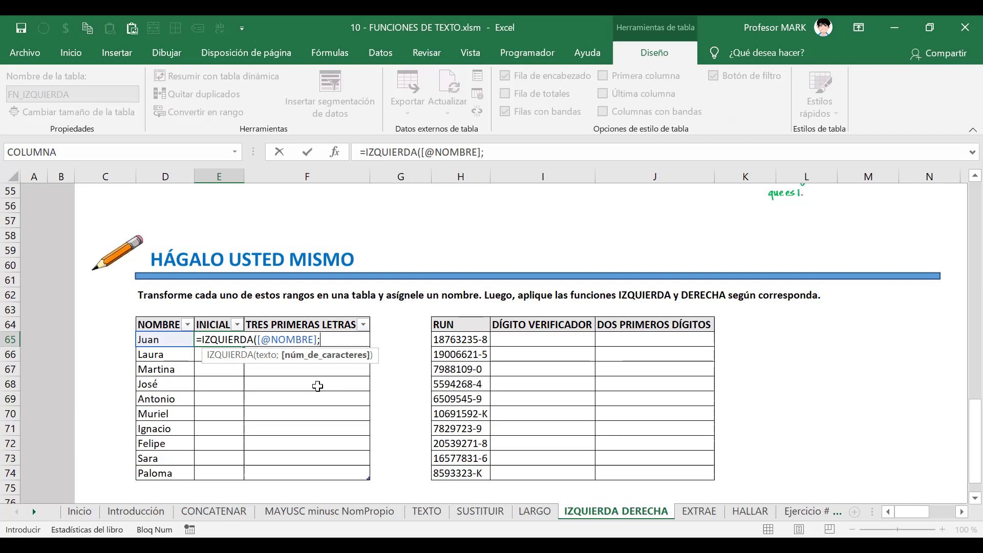
{"action": "type", "text": "1)"}
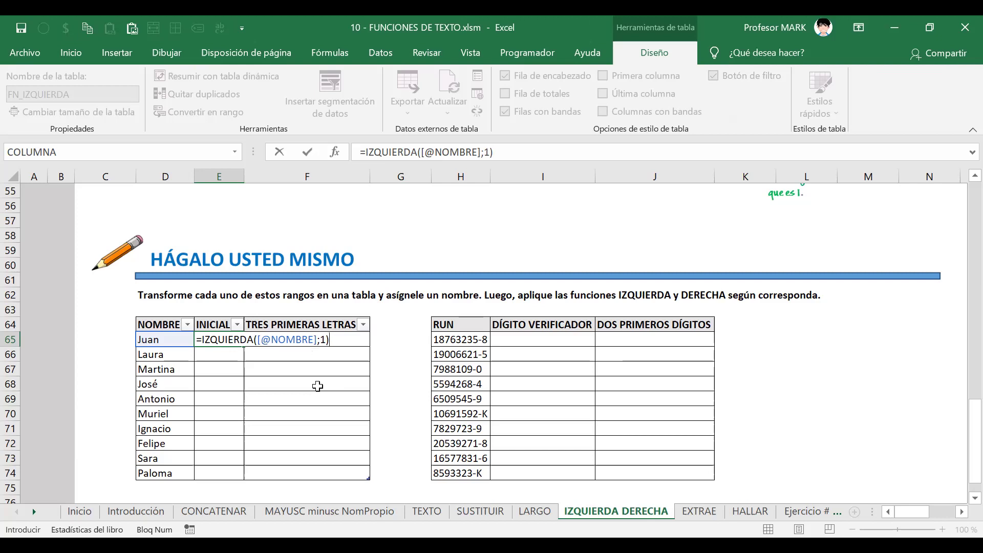
{"action": "key", "text": "Return"}
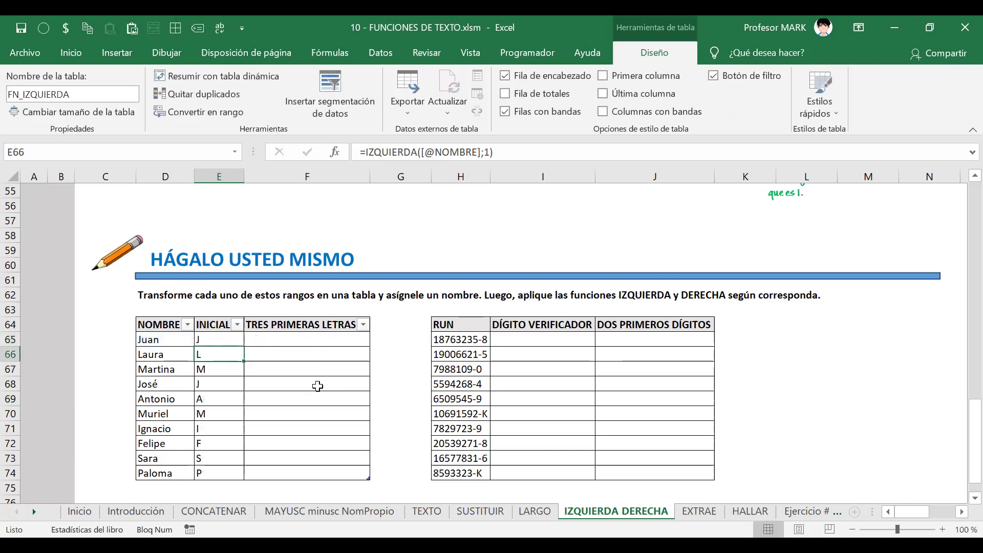
Check the extracted initials throughout the INICIAL column and save the workbook.
{"action": "scroll", "coordinate": [207, 425], "scroll_direction": "down", "scroll_amount": 1}
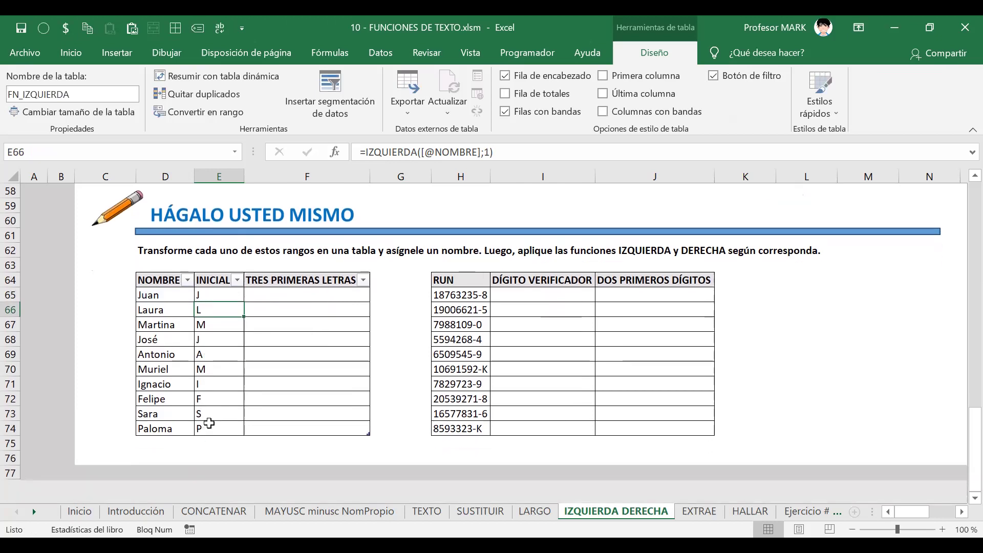
{"action": "left_click", "coordinate": [220, 295]}
{"action": "left_click", "coordinate": [206, 355]}
{"action": "left_click", "coordinate": [204, 399]}
{"action": "left_click_drag", "start_coordinate": [220, 295], "coordinate": [199, 429]}
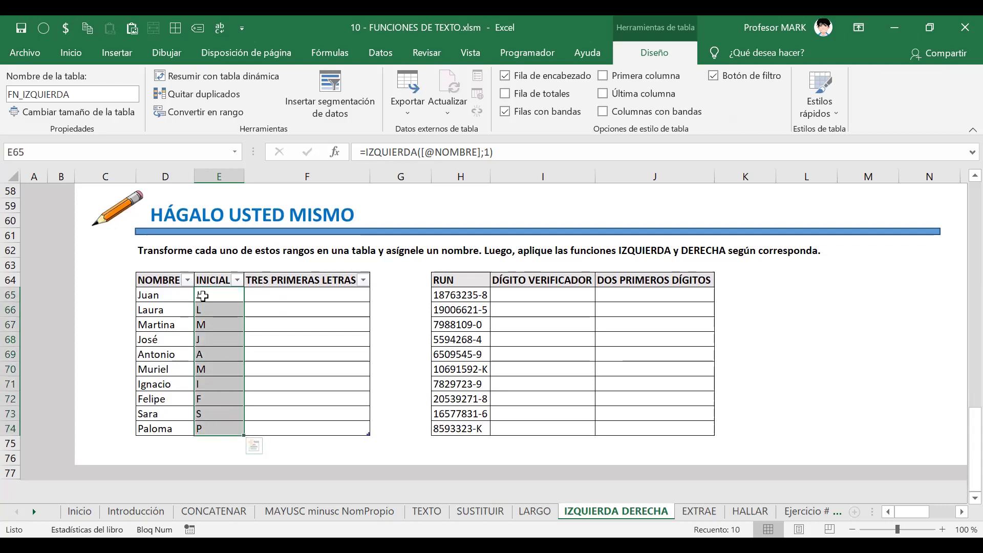
{"action": "left_click", "coordinate": [198, 294]}
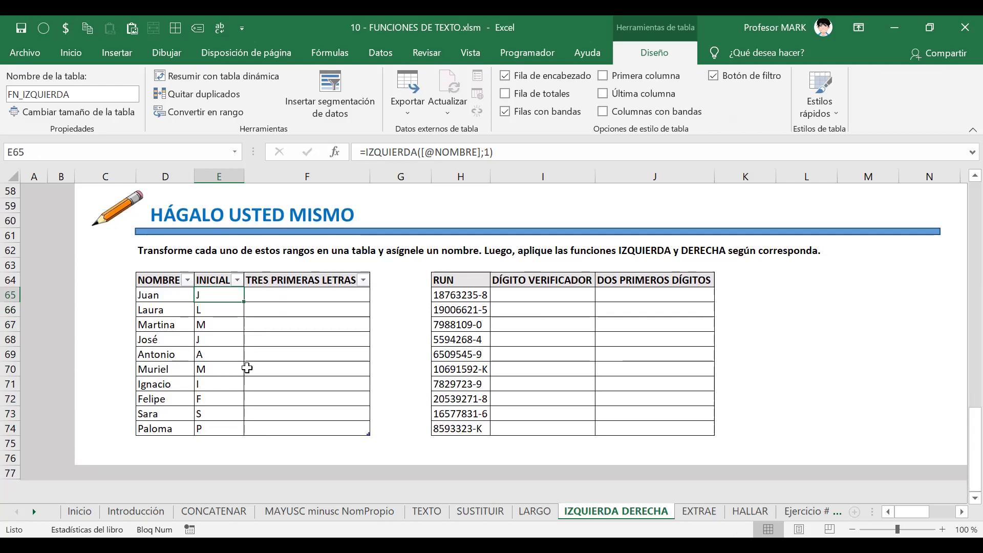
{"action": "left_click", "coordinate": [17, 30]}
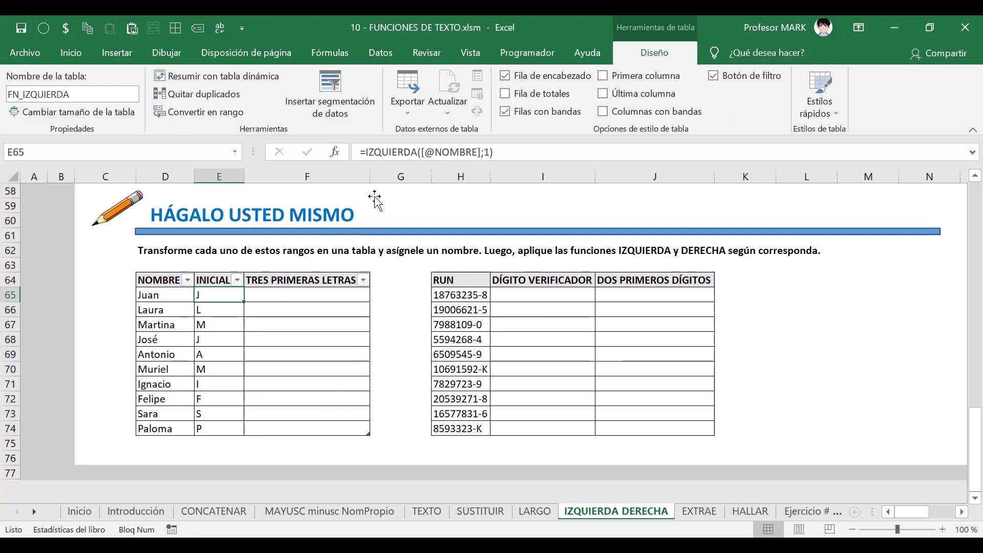
{"action": "left_click", "coordinate": [421, 153]}
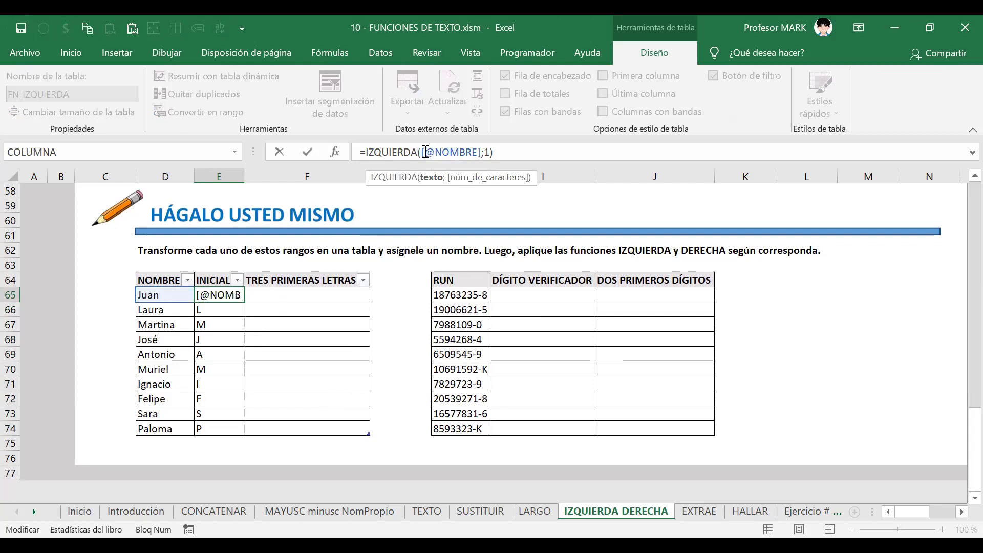
{"action": "left_click_drag", "start_coordinate": [420, 153], "coordinate": [484, 153]}
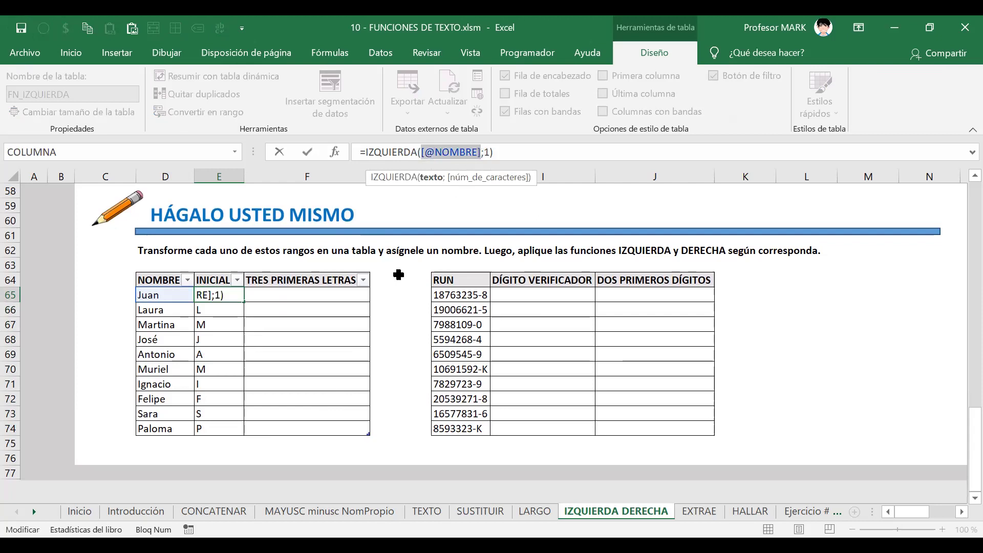
{"action": "key", "text": "Escape"}
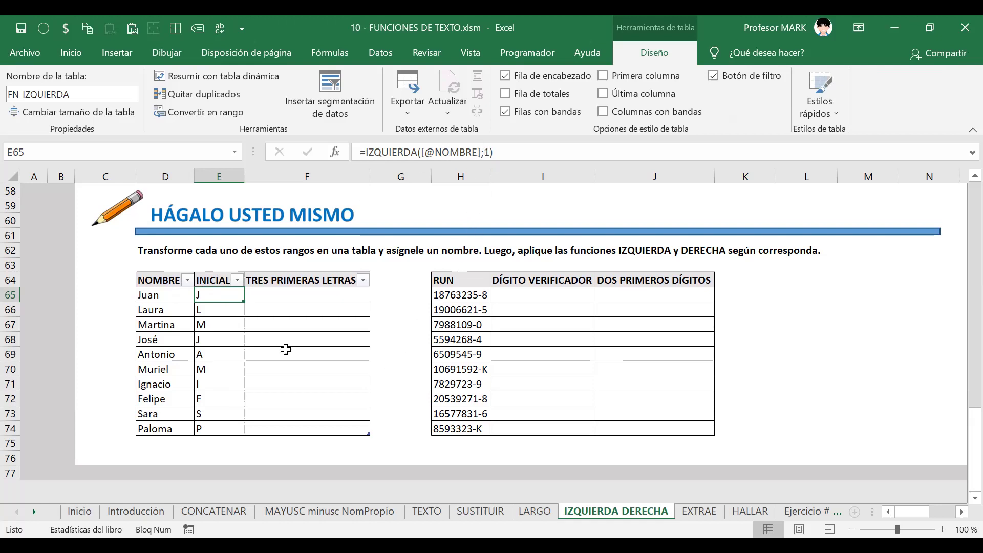
{"action": "scroll", "coordinate": [222, 354], "scroll_direction": "down", "scroll_amount": 2}
{"action": "scroll", "coordinate": [222, 354], "scroll_direction": "up", "scroll_amount": 4}
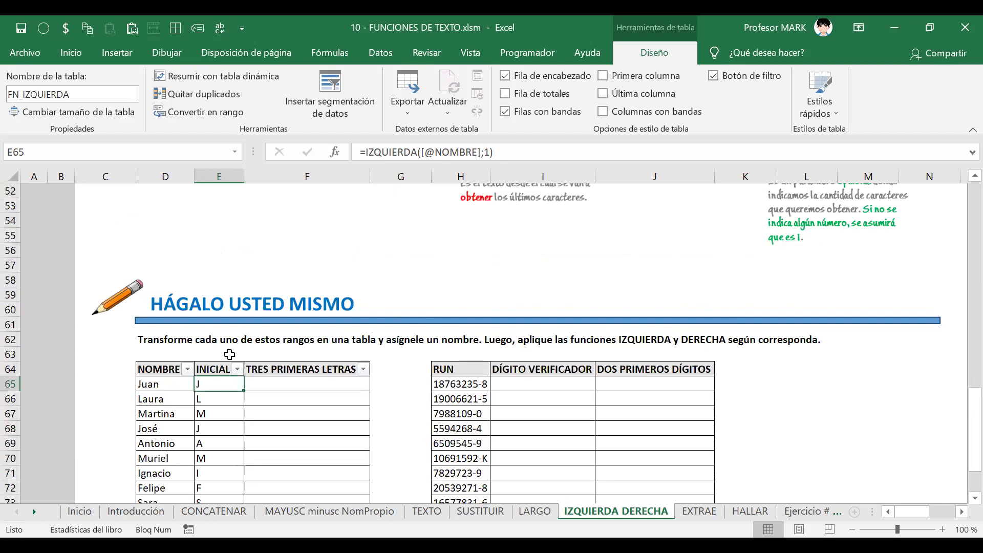
{"action": "scroll", "coordinate": [233, 394], "scroll_direction": "down", "scroll_amount": 2}
{"action": "left_click", "coordinate": [231, 340]}
{"action": "left_click", "coordinate": [228, 371]}
{"action": "left_click", "coordinate": [226, 298]}
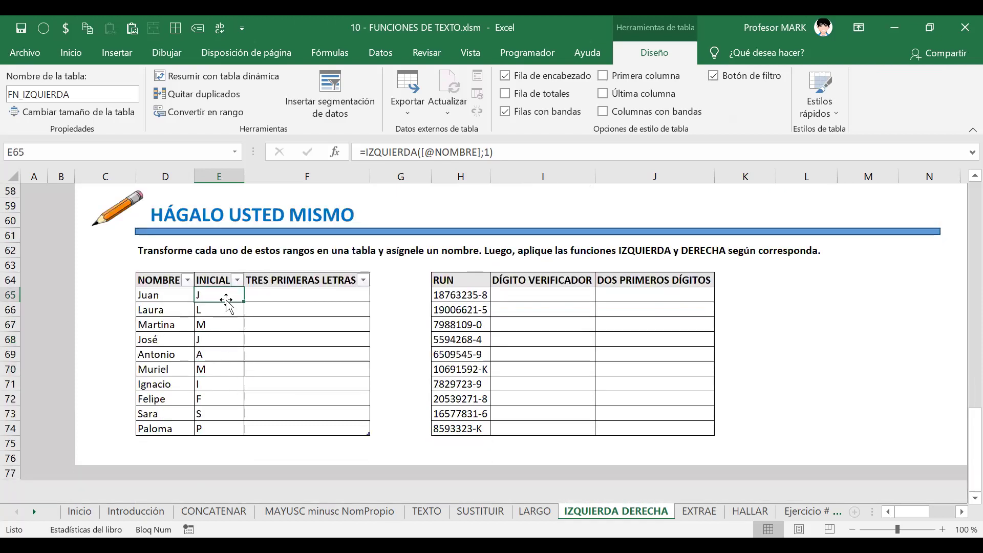
{"action": "left_click", "coordinate": [21, 28]}
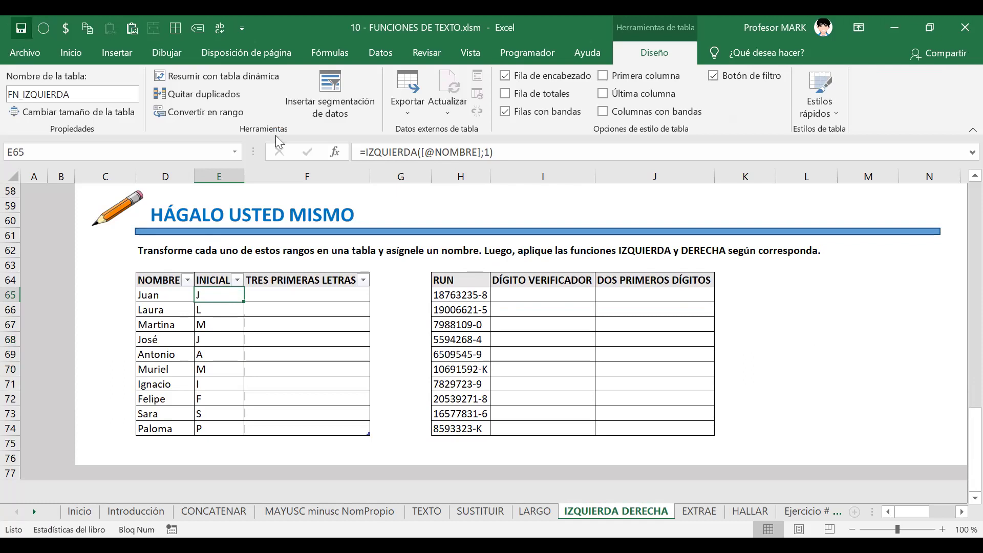
{"action": "double_click", "coordinate": [208, 297]}
{"action": "left_click_drag", "start_coordinate": [322, 295], "coordinate": [346, 295]}
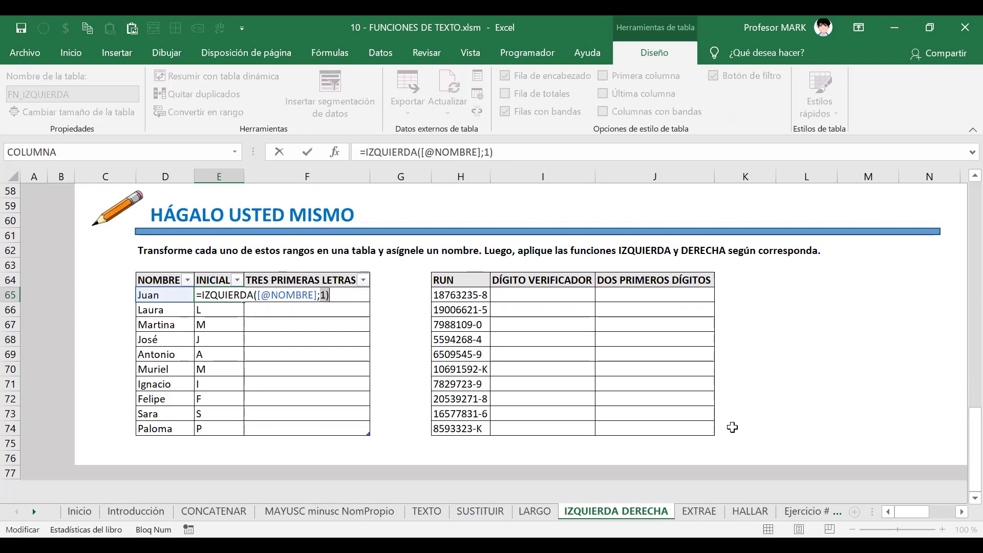
{"action": "key", "text": "BackSpace"}
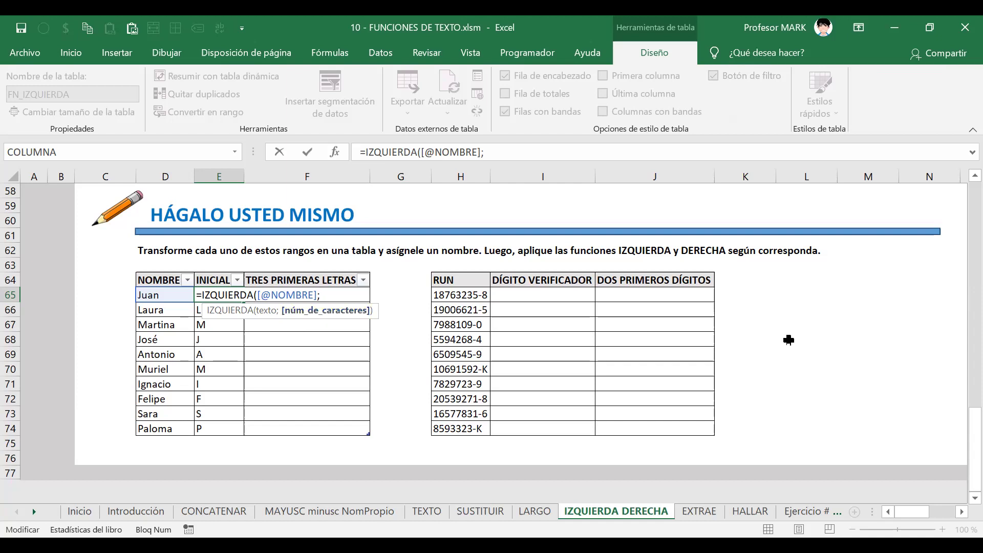
{"action": "key", "text": "BackSpace"}
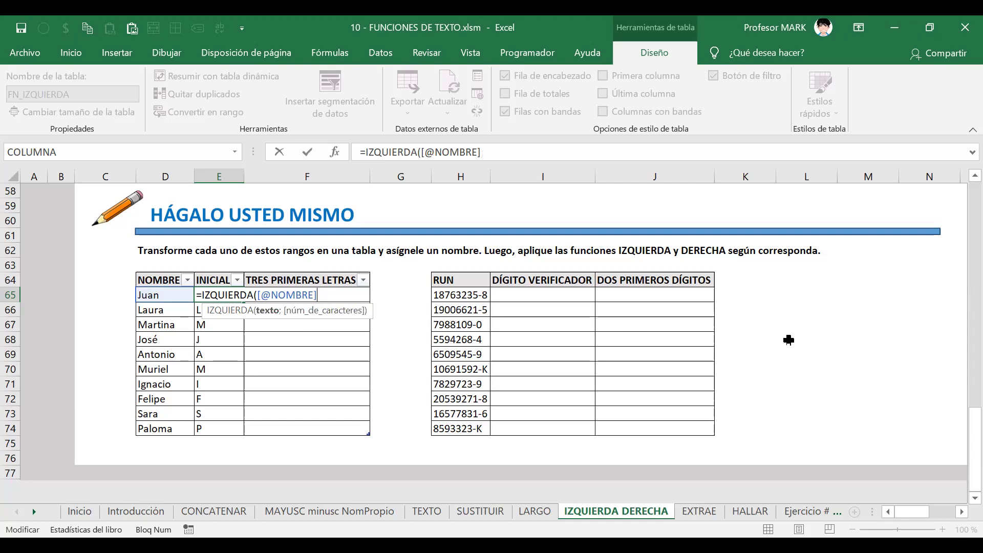
{"action": "type", "text": ")"}
{"action": "key", "text": "Return"}
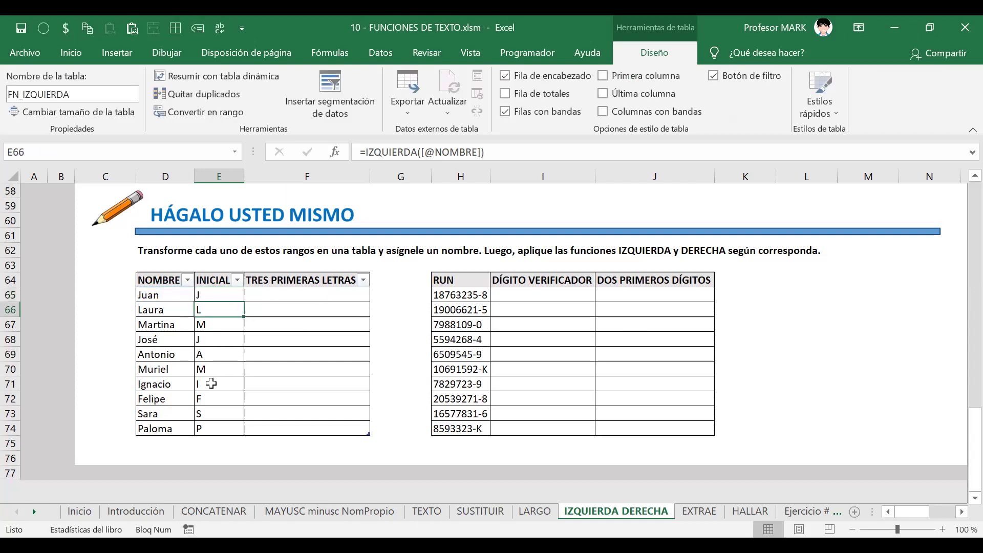
Inspect the shortened IZQUIERDA formula in E65 and its optional núm_de_caracteres argument without changing it.
{"action": "double_click", "coordinate": [208, 303]}
{"action": "double_click", "coordinate": [207, 296]}
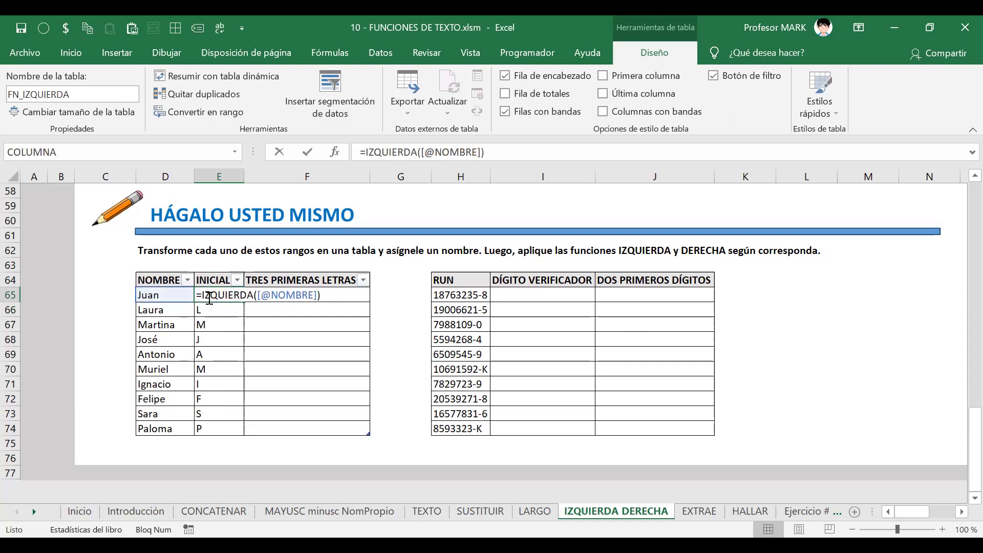
{"action": "left_click", "coordinate": [318, 297]}
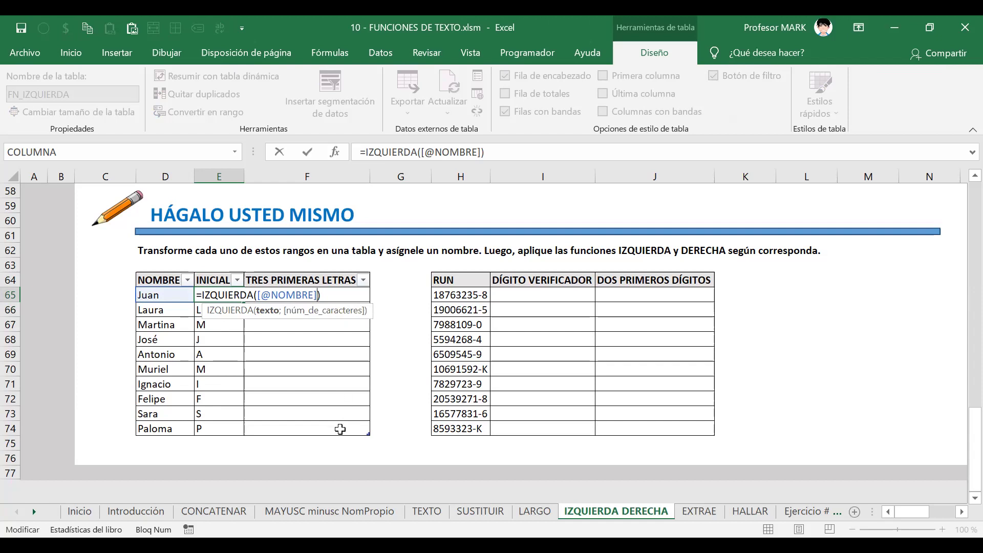
{"action": "key", "text": "Return"}
{"action": "left_click", "coordinate": [263, 289]}
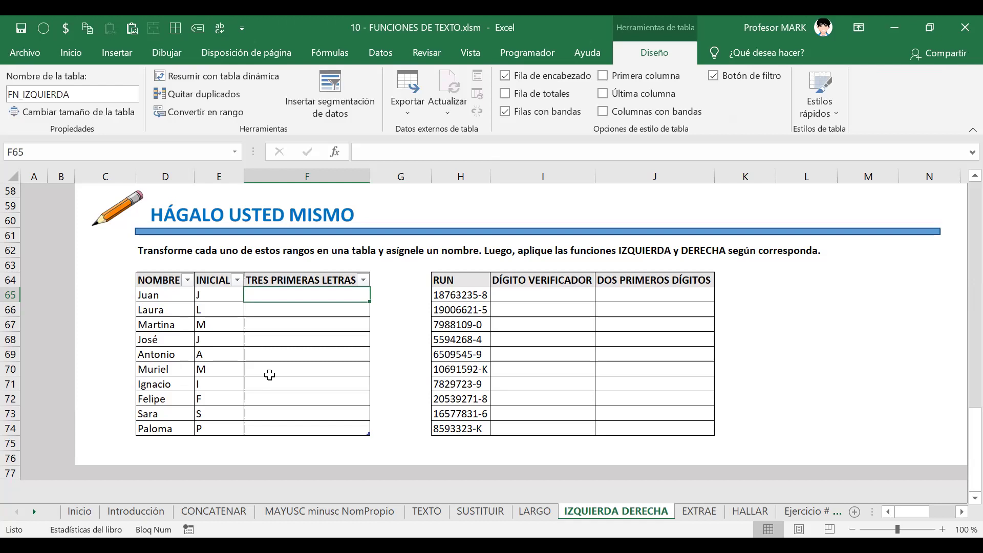
{"action": "type", "text": "="}
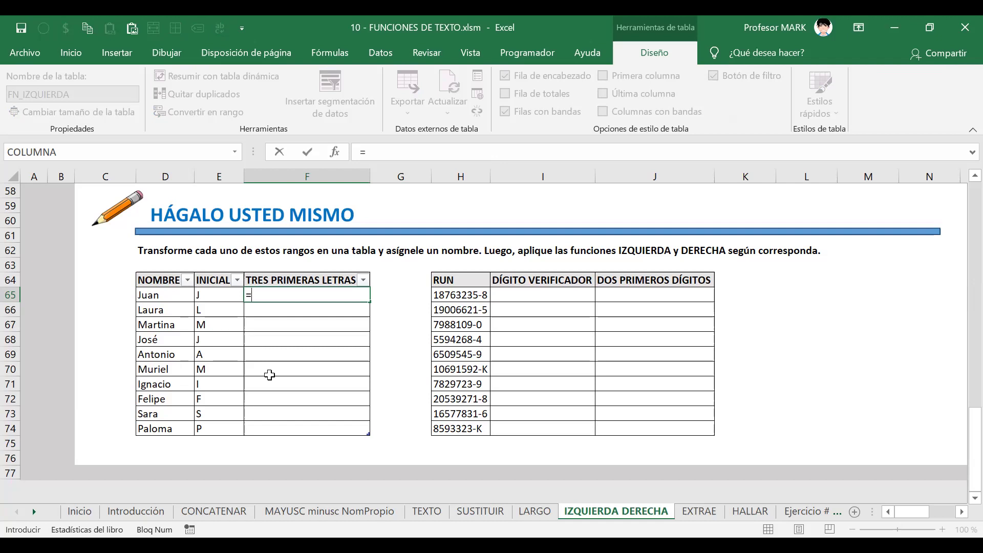
{"action": "type", "text": "IZQUIERDA("}
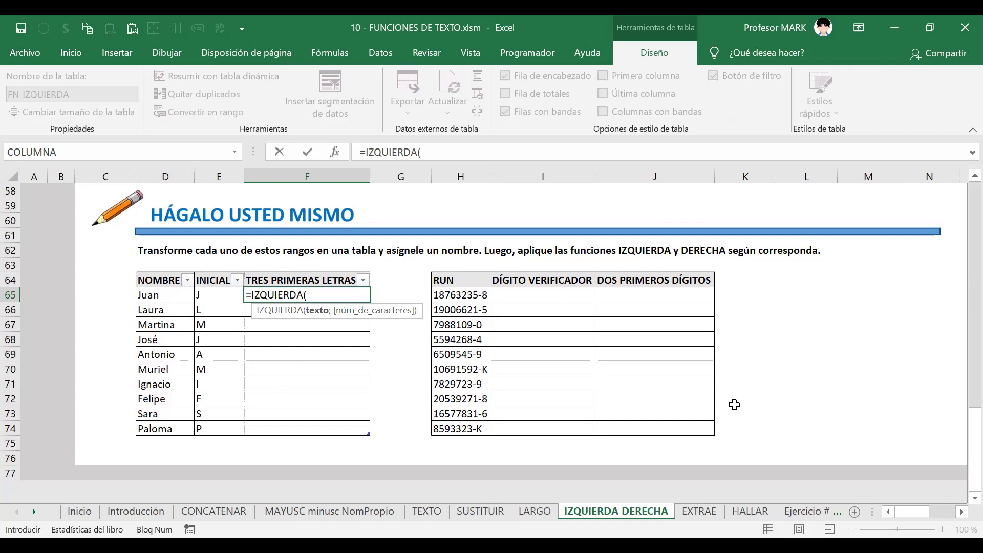
{"action": "left_click", "coordinate": [168, 295]}
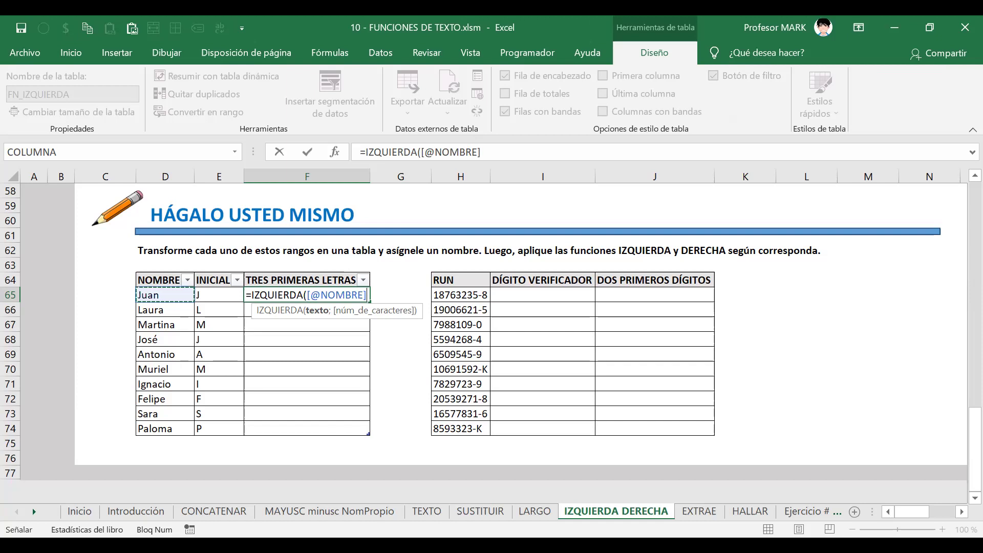
{"action": "type", "text": ";"}
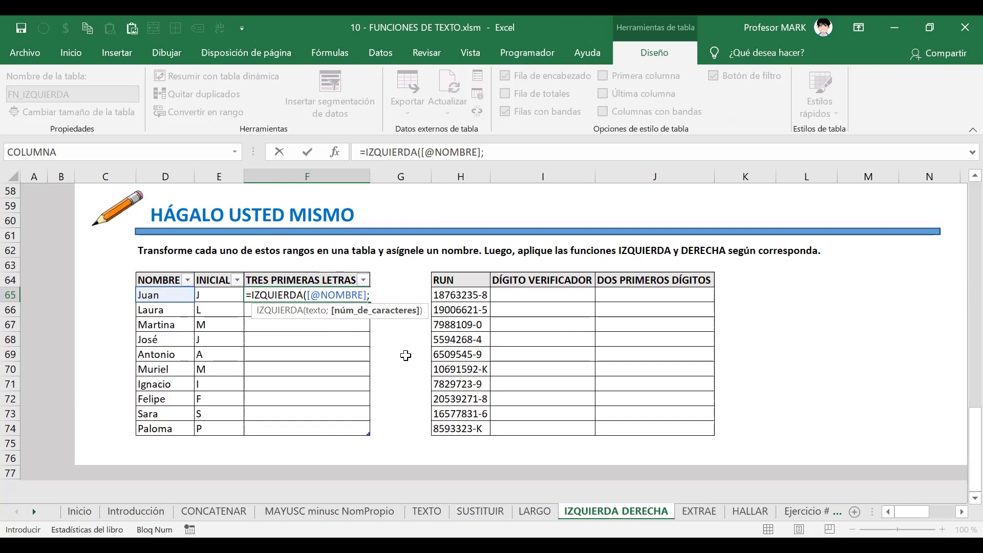
{"action": "type", "text": "3)"}
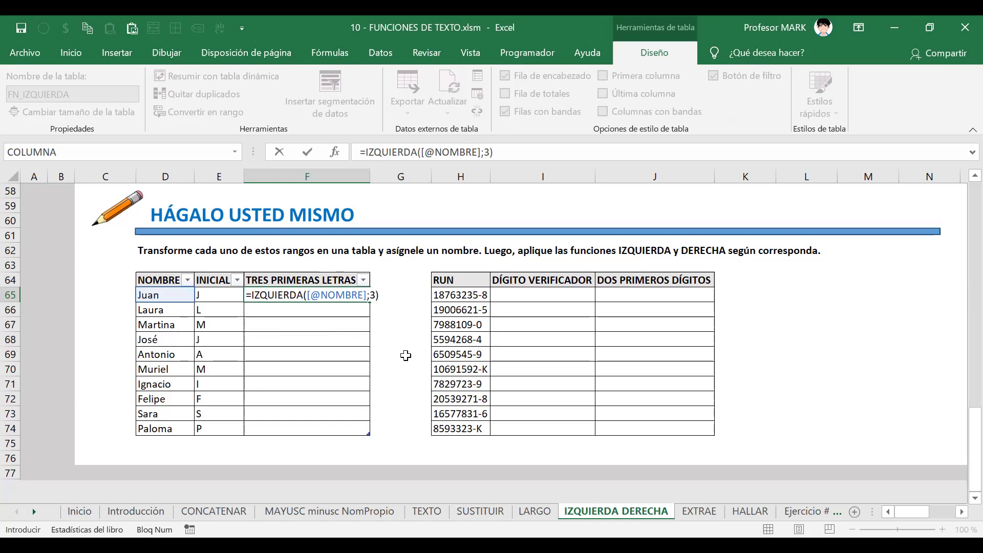
{"action": "key", "text": "Return"}
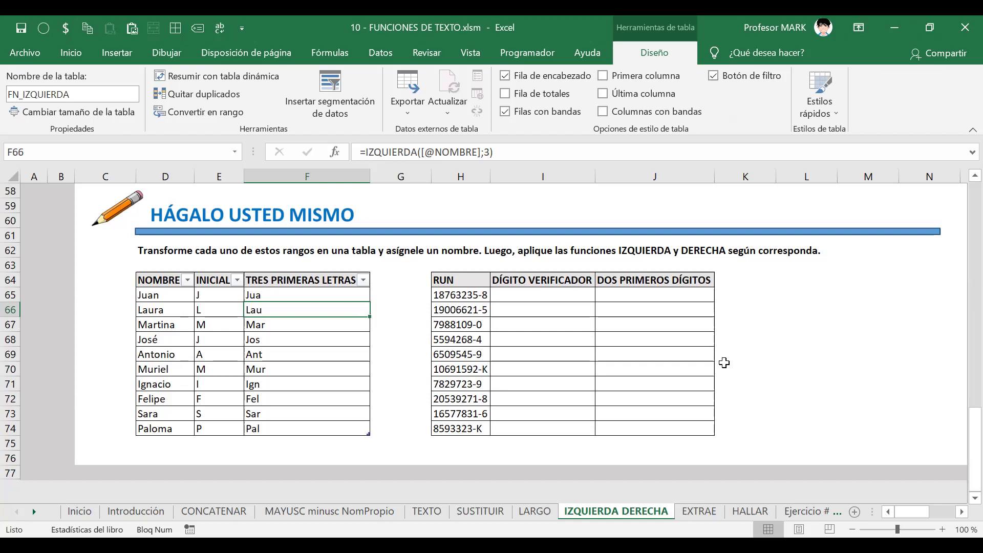
Convert the RUN range H64:J74 into a table that uses its first row as headers.
{"action": "left_click", "coordinate": [492, 295]}
{"action": "scroll", "coordinate": [667, 307], "scroll_direction": "down", "scroll_amount": 2}
{"action": "scroll", "coordinate": [681, 317], "scroll_direction": "up", "scroll_amount": 3}
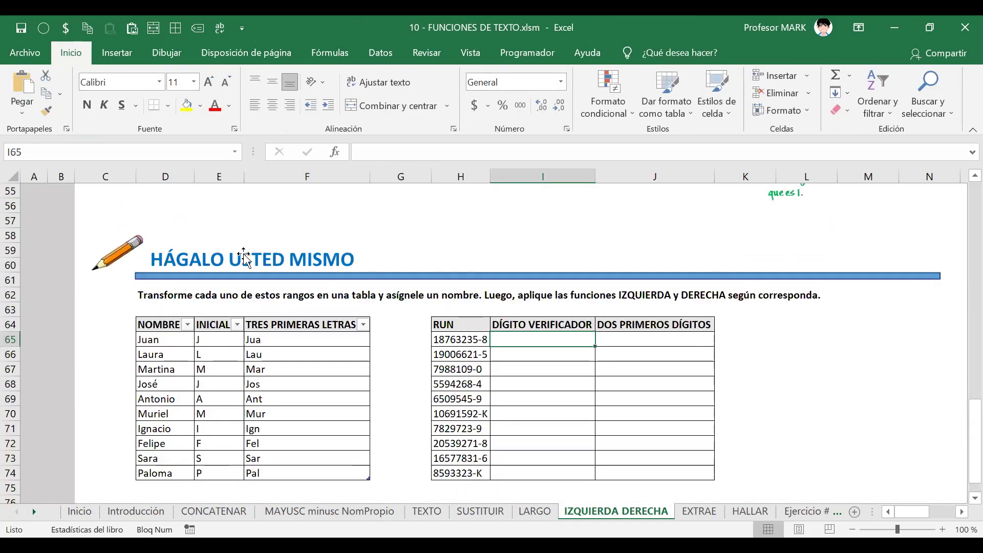
{"action": "scroll", "coordinate": [377, 292], "scroll_direction": "down", "scroll_amount": 1}
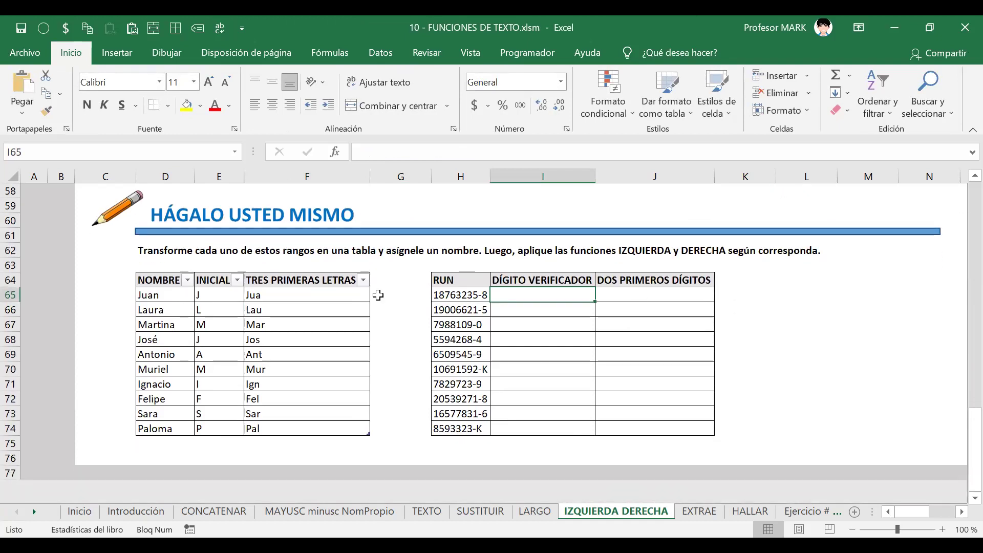
{"action": "left_click", "coordinate": [460, 279]}
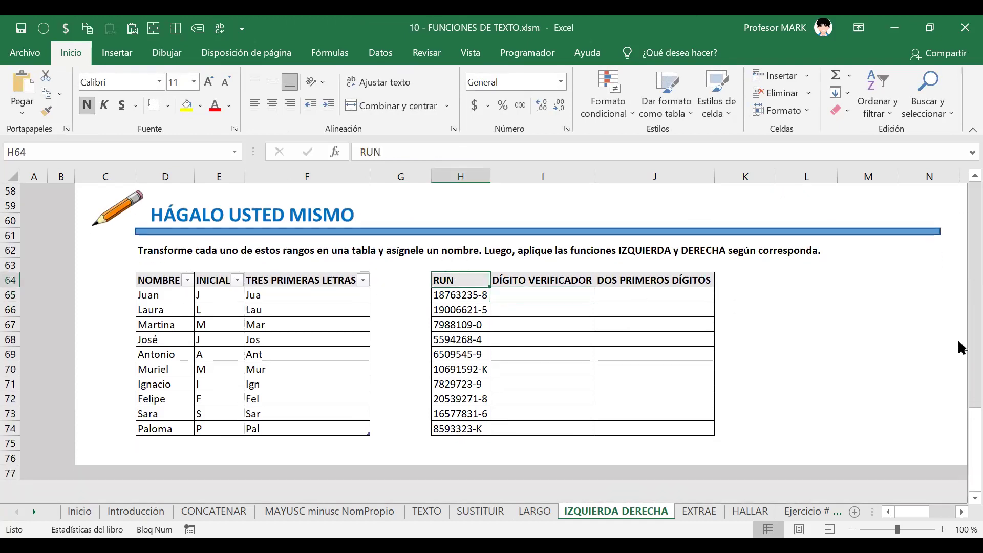
{"action": "key", "text": "ctrl+a"}
{"action": "key", "text": "ctrl+t"}
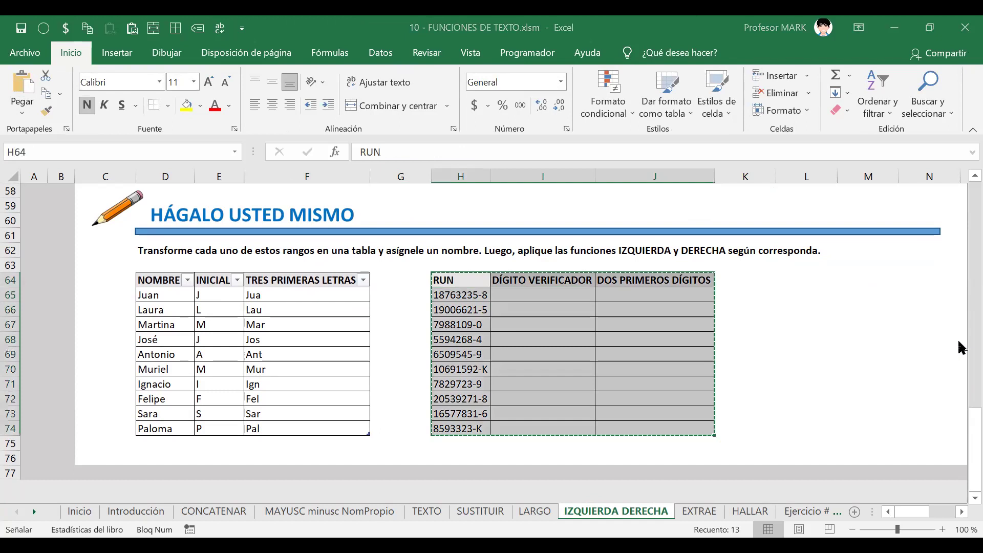
{"action": "key", "text": "Return"}
Name the new RUN table FN_DERECHA_IZQUIERDA.
{"action": "key", "text": "alt+j"}
{"action": "key", "text": "t"}
{"action": "key", "text": "a"}
{"action": "key", "text": "Caps_Lock"}
{"action": "type", "text": "FN_"}
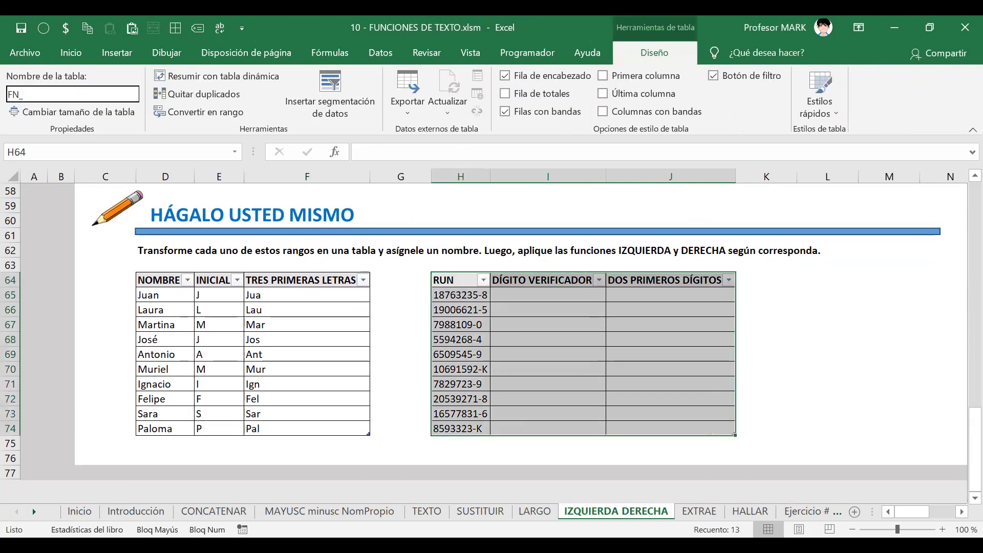
{"action": "type", "text": "DERECHA_IZQUIERDA"}
{"action": "key", "text": "Return"}
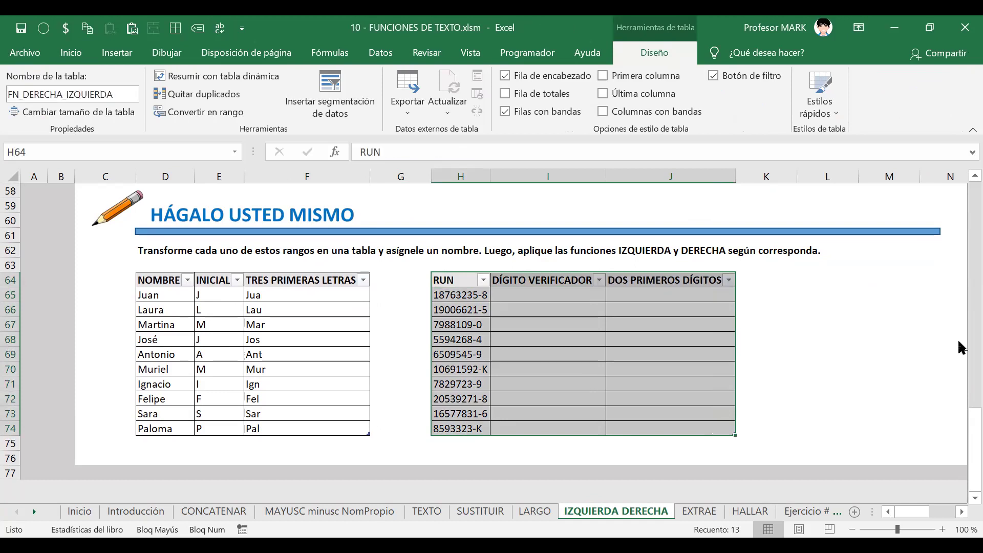
Examine the entries of the RUN column from H65 to H74.
{"action": "key", "text": "Right"}
{"action": "key", "text": "Right"}
{"action": "key", "text": "Right"}
{"action": "key", "text": "Down"}
{"action": "key", "text": "Left"}
{"action": "key", "text": "Left"}
{"action": "key", "text": "Left"}
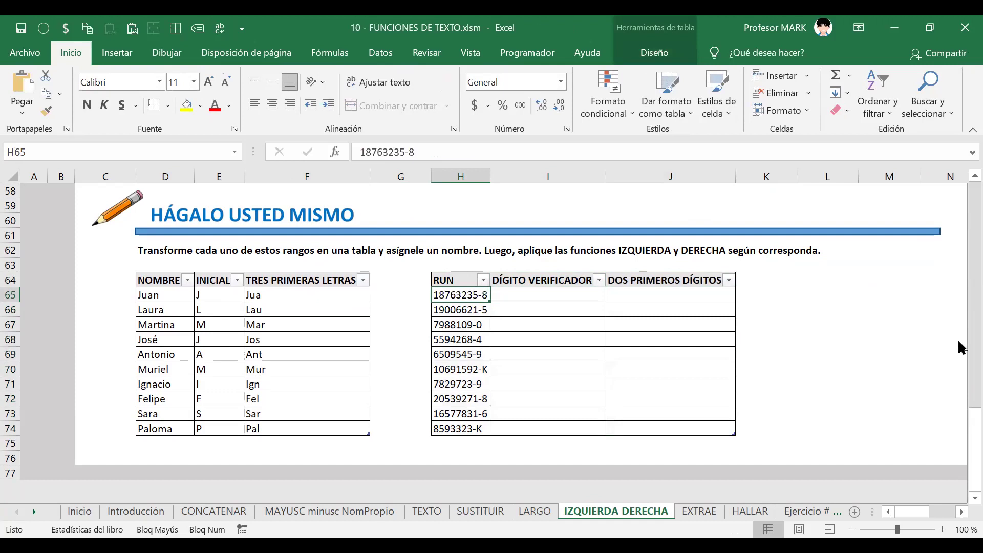
{"action": "key", "text": "ctrl+shift+Down"}
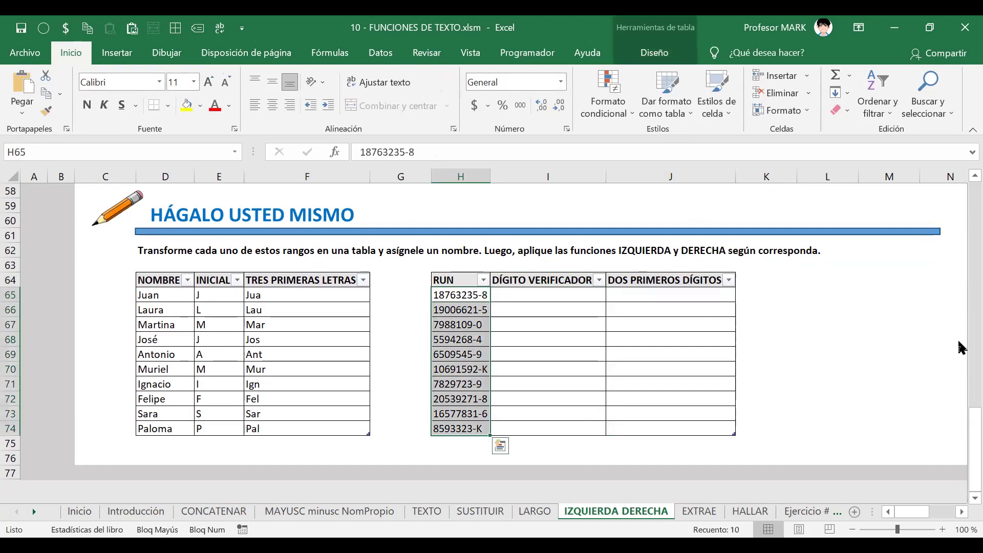
{"action": "key", "text": "Up"}
{"action": "key", "text": "Down"}
{"action": "key", "text": "ctrl+shift+Down"}
{"action": "key", "text": "Up"}
{"action": "key", "text": "Down"}
{"action": "key", "text": "ctrl+shift+Down"}
{"action": "key", "text": "Up"}
{"action": "key", "text": "Down"}
{"action": "key", "text": "ctrl+shift+Down"}
{"action": "key", "text": "Up"}
{"action": "key", "text": "Down"}
{"action": "key", "text": "ctrl+shift+Down"}
{"action": "key", "text": "Up"}
{"action": "key", "text": "Down"}
{"action": "key", "text": "ctrl+shift+Down"}
{"action": "key", "text": "Up"}
{"action": "key", "text": "Down"}
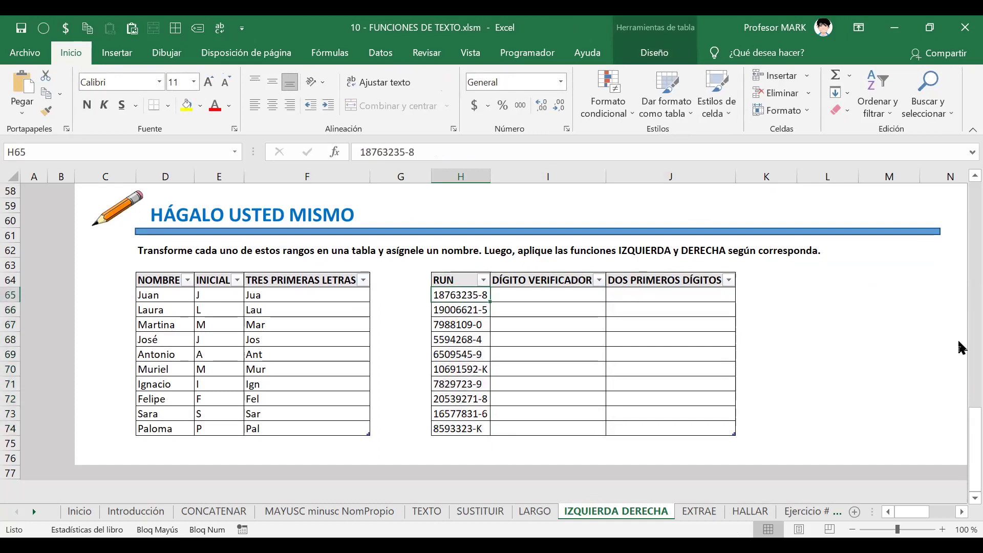
Begin a formula with the DERECHA function in the first DÍGITO VERIFICADOR cell, I65.
{"action": "key", "text": "Right"}
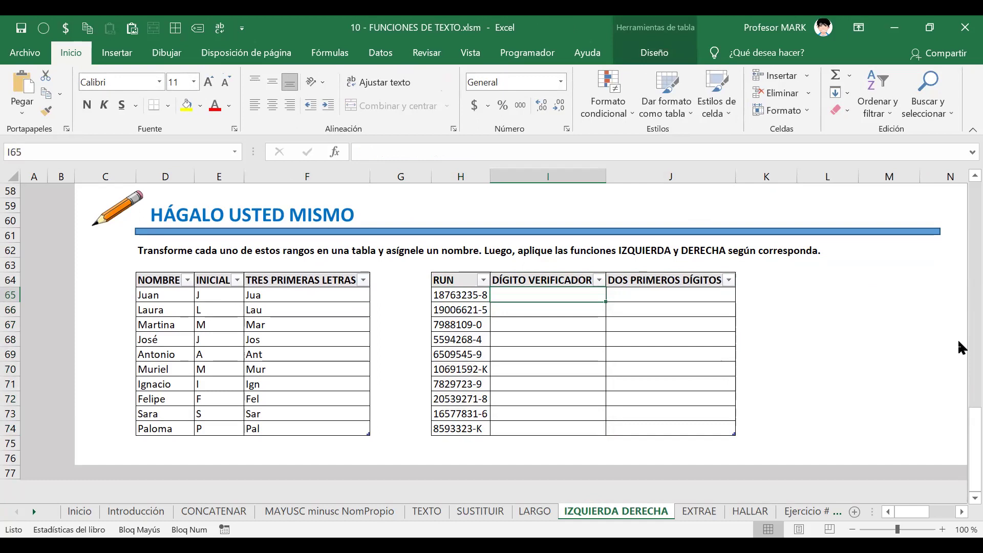
{"action": "key", "text": "Caps_Lock"}
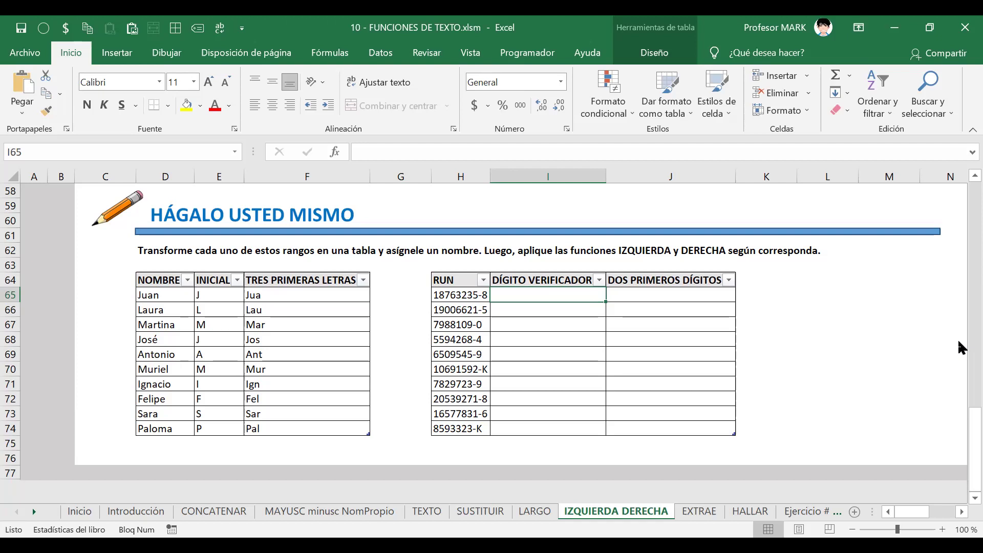
{"action": "type", "text": "="}
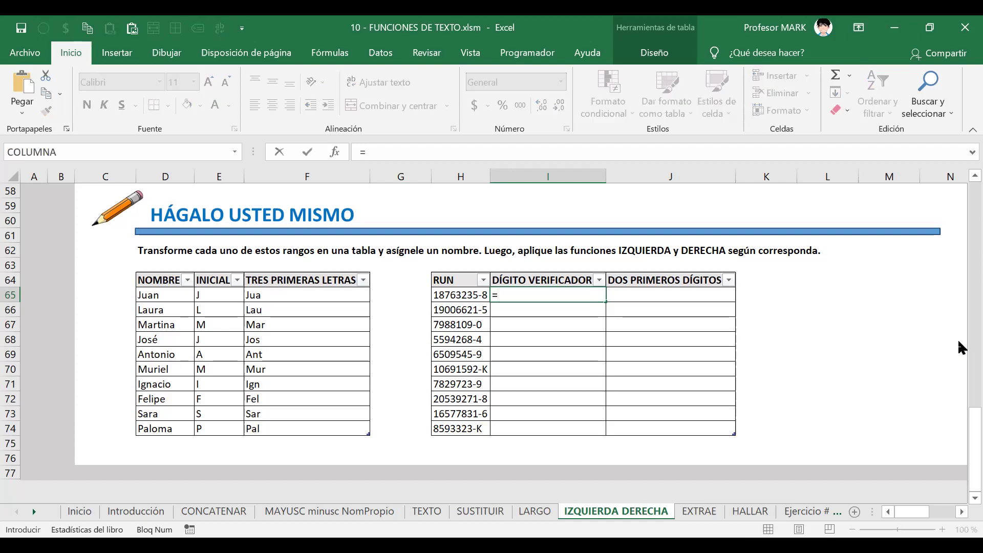
{"action": "type", "text": "d"}
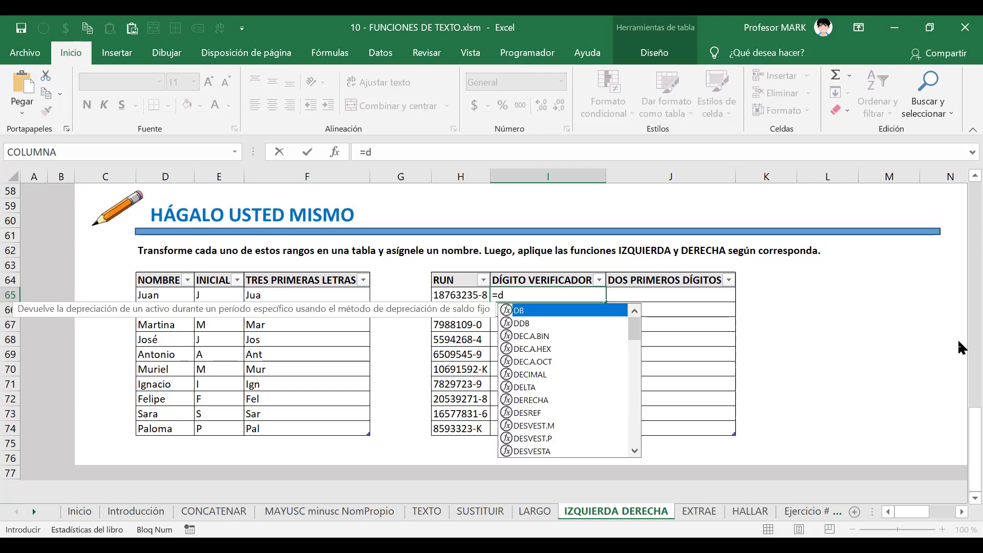
{"action": "type", "text": "ere"}
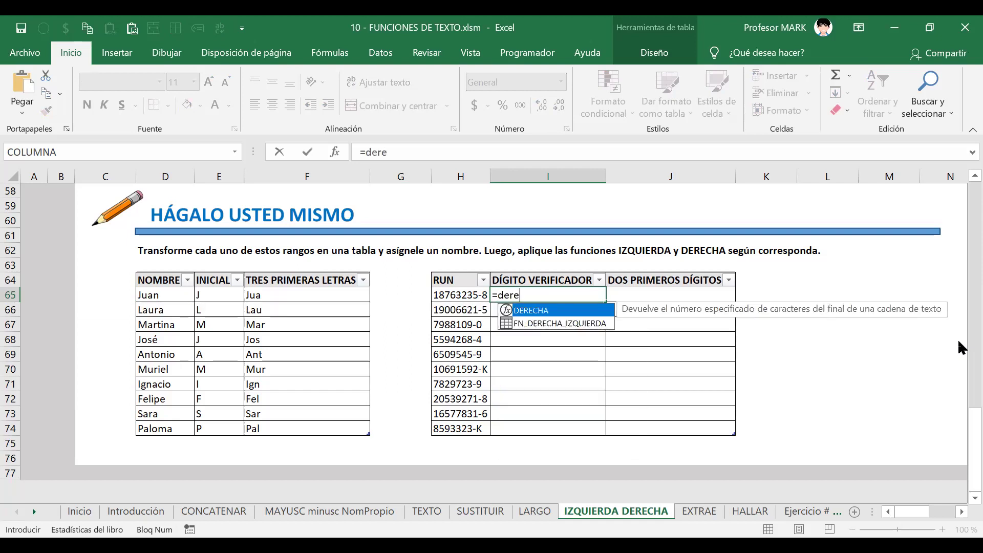
{"action": "key", "text": "Tab"}
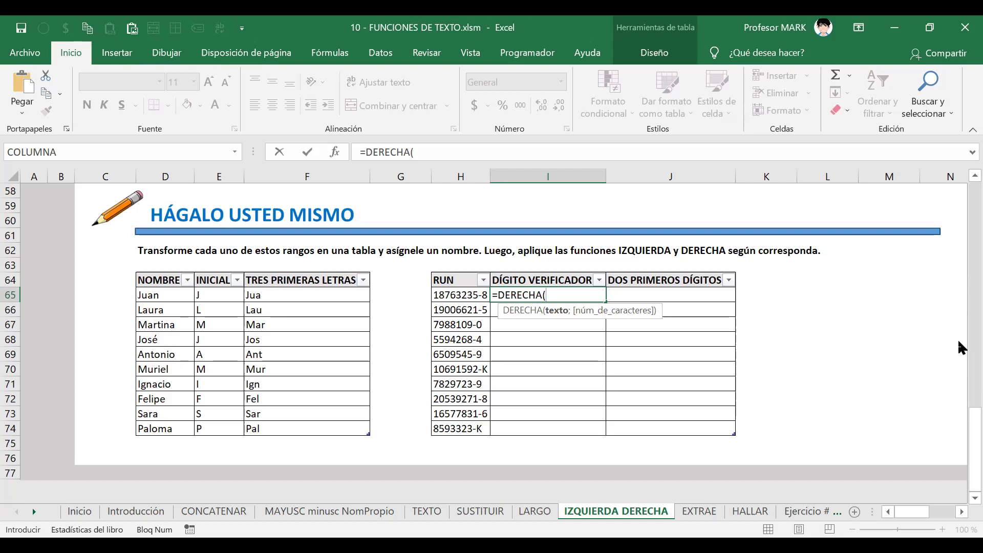
{"action": "left_click", "coordinate": [447, 294]}
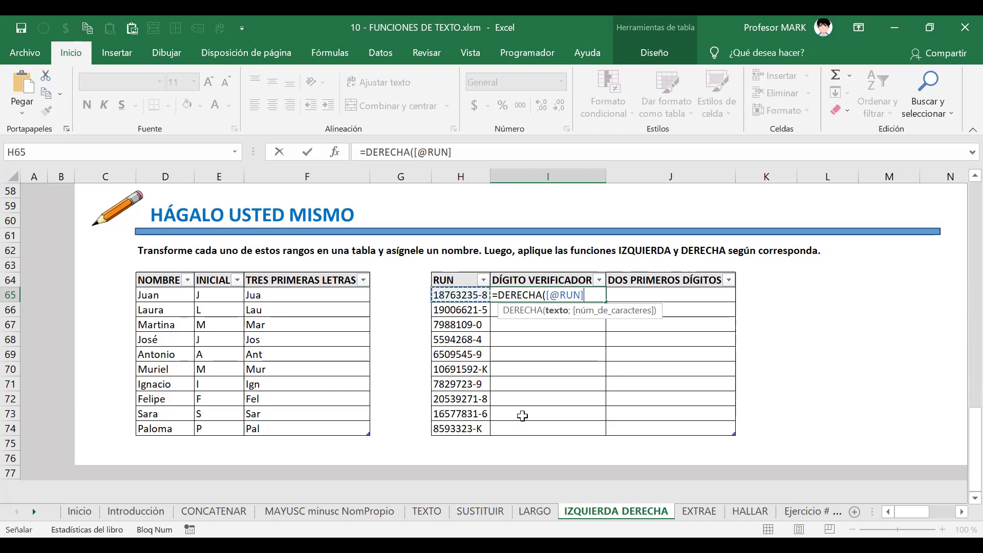
{"action": "key", "text": "BackSpace"}
{"action": "key", "text": "BackSpace"}
{"action": "key", "text": "BackSpace"}
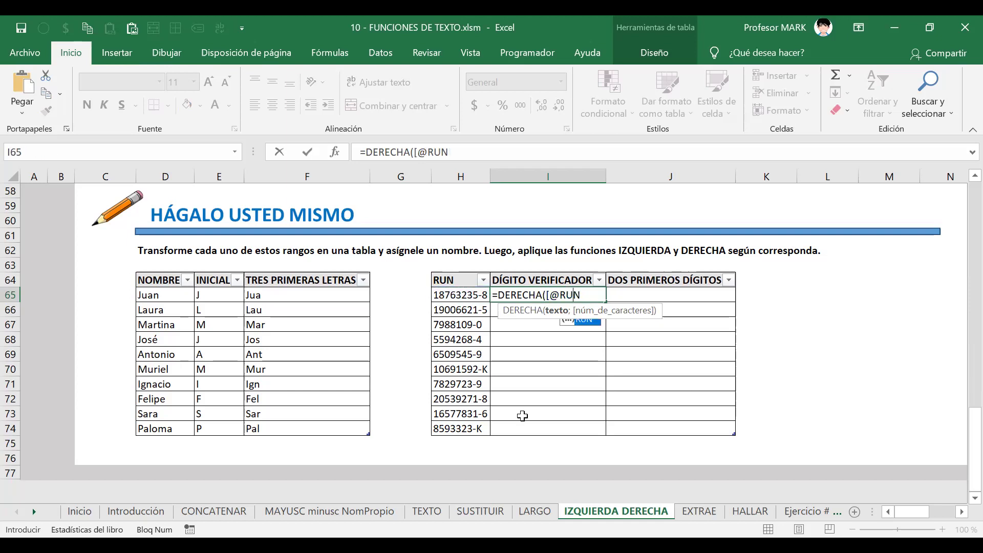
{"action": "key", "text": "BackSpace"}
{"action": "key", "text": "BackSpace"}
{"action": "key", "text": "BackSpace"}
{"action": "type", "text": "h65"}
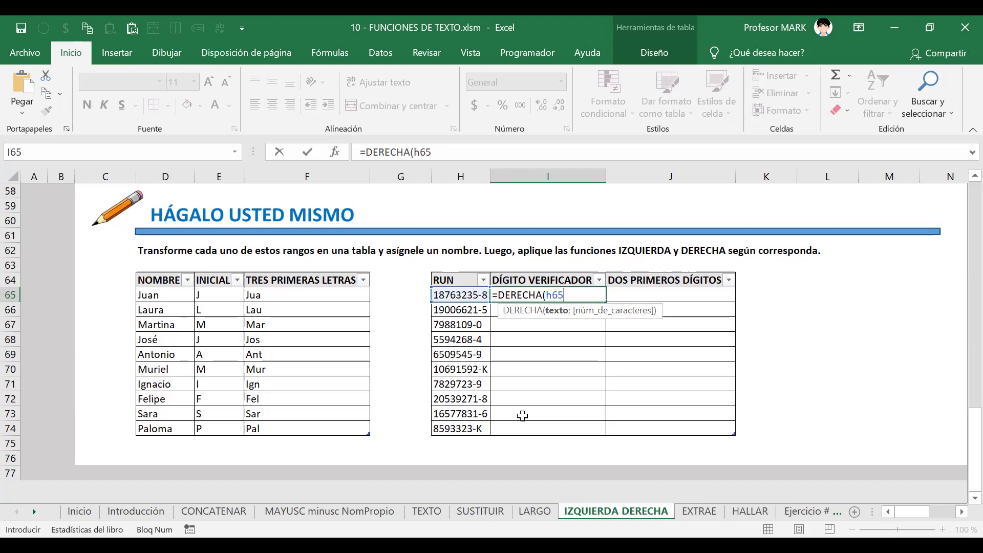
{"action": "key", "text": "BackSpace"}
{"action": "key", "text": "BackSpace"}
{"action": "key", "text": "BackSpace"}
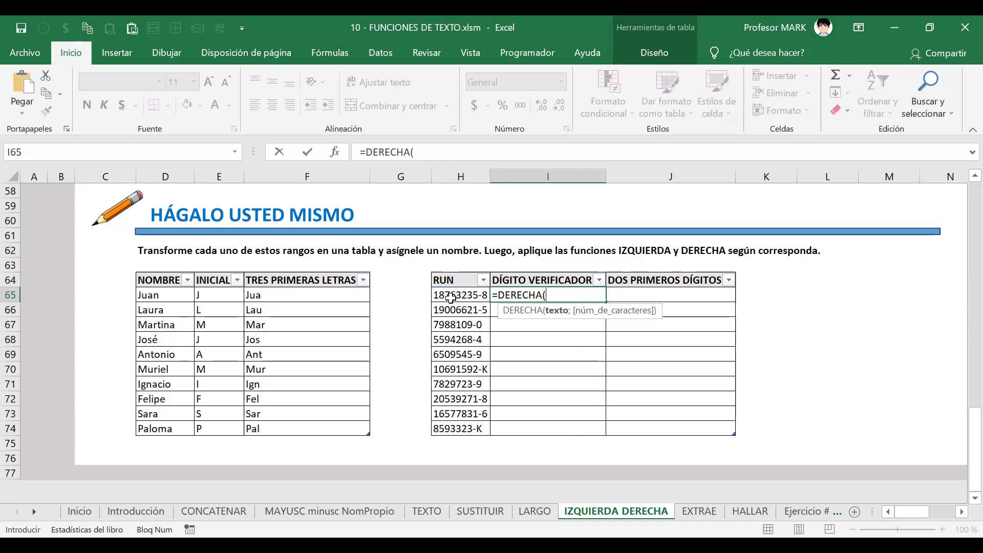
{"action": "left_click", "coordinate": [451, 297]}
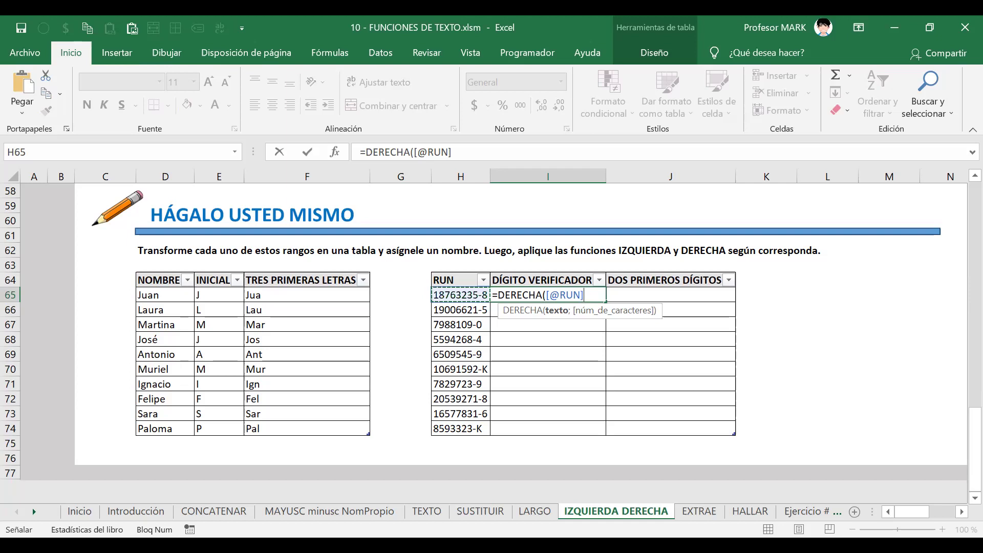
{"action": "type", "text": ";"}
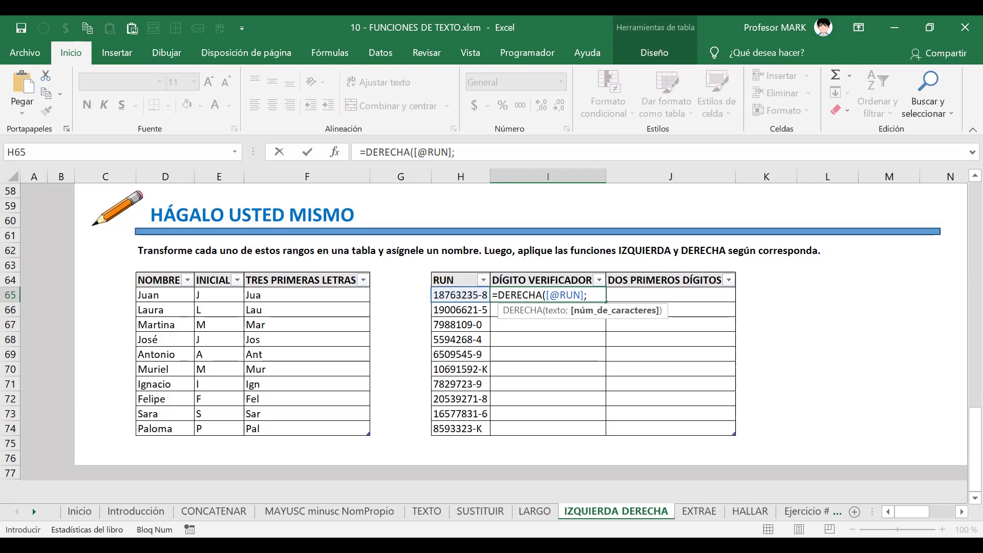
{"action": "type", "text": "1)"}
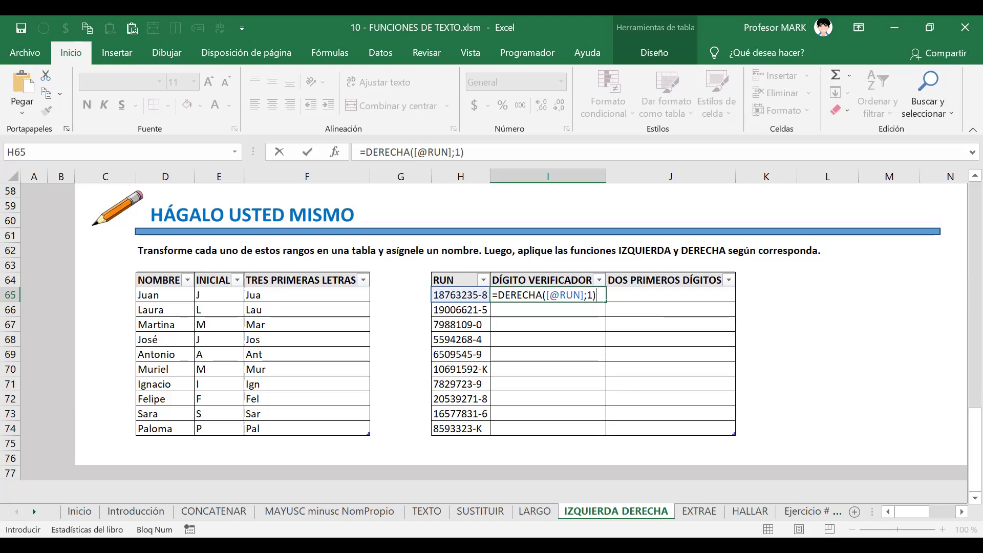
{"action": "key", "text": "Return"}
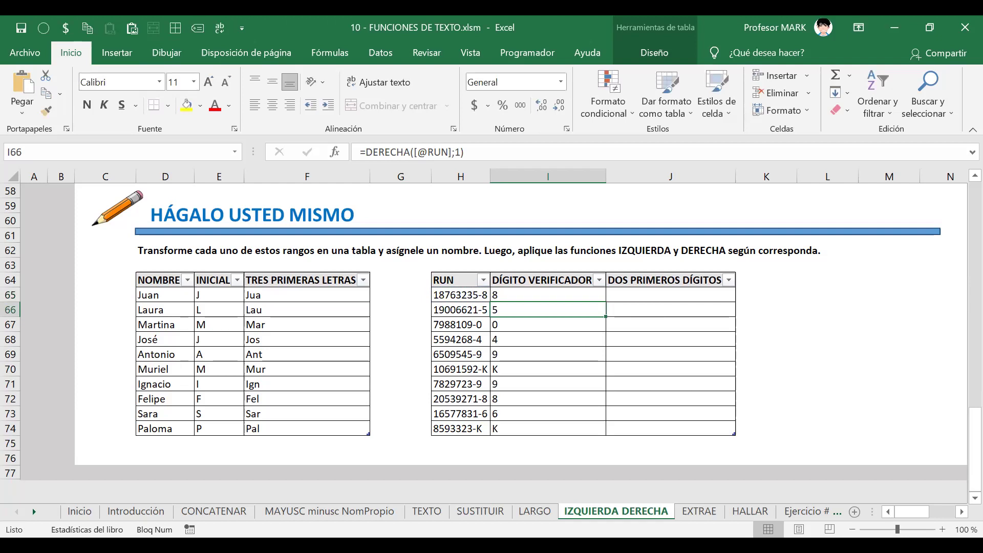
Check the extracted characters down the DÍGITO VERIFICADOR column against the RUN entries.
{"action": "key", "text": "Down"}
{"action": "key", "text": "Down"}
{"action": "key", "text": "Down"}
{"action": "key", "text": "Down"}
{"action": "key", "text": "Down"}
{"action": "key", "text": "Up"}
{"action": "key", "text": "Up"}
{"action": "key", "text": "Up"}
{"action": "key", "text": "Up"}
{"action": "key", "text": "Up"}
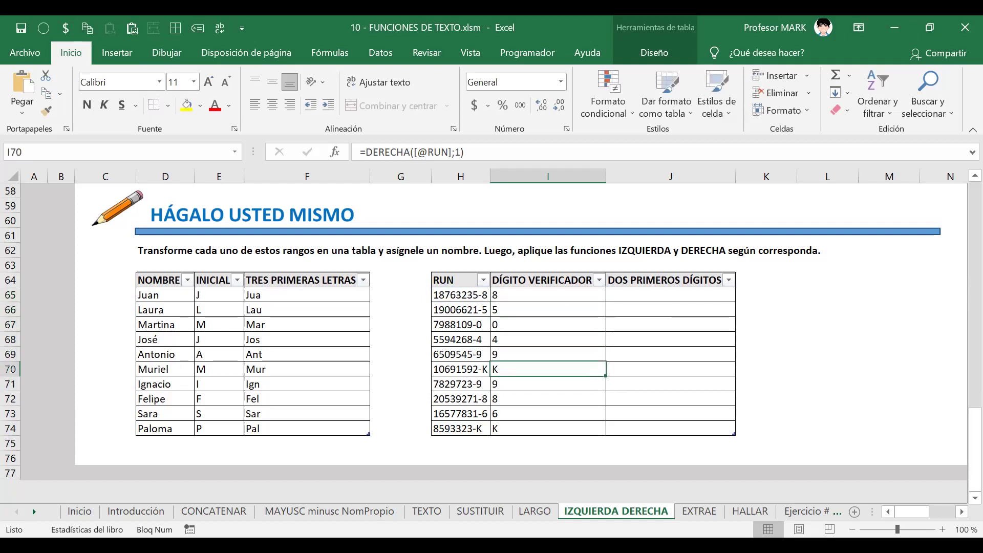
{"action": "key", "text": "Up"}
{"action": "key", "text": "Down"}
{"action": "key", "text": "Down"}
{"action": "key", "text": "Down"}
{"action": "key", "text": "Down"}
{"action": "key", "text": "Down"}
{"action": "key", "text": "Down"}
{"action": "key", "text": "Down"}
{"action": "key", "text": "Down"}
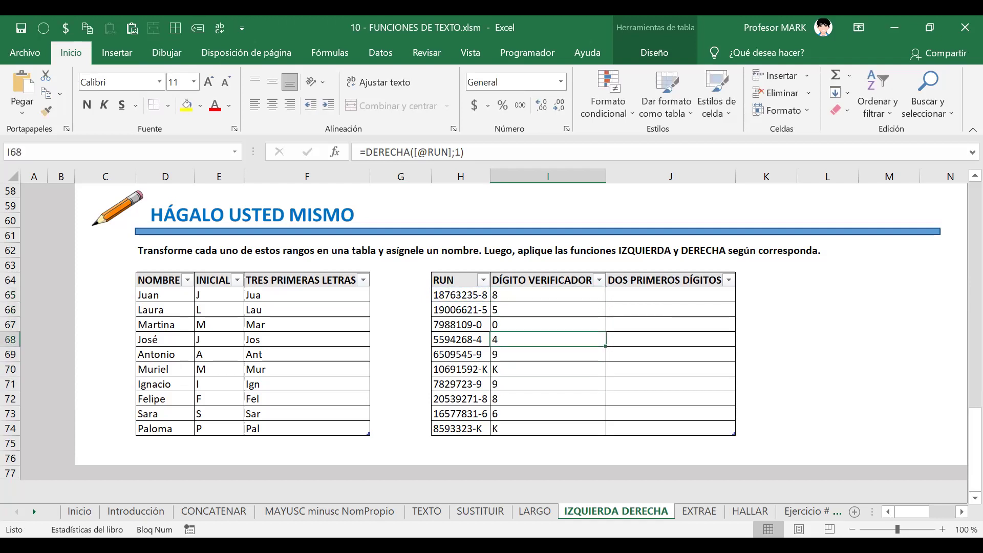
{"action": "key", "text": "Down"}
{"action": "key", "text": "Up"}
{"action": "key", "text": "Up"}
{"action": "key", "text": "Up"}
{"action": "key", "text": "Up"}
{"action": "key", "text": "Up"}
{"action": "key", "text": "Up"}
{"action": "key", "text": "Up"}
{"action": "key", "text": "Up"}
{"action": "key", "text": "Up"}
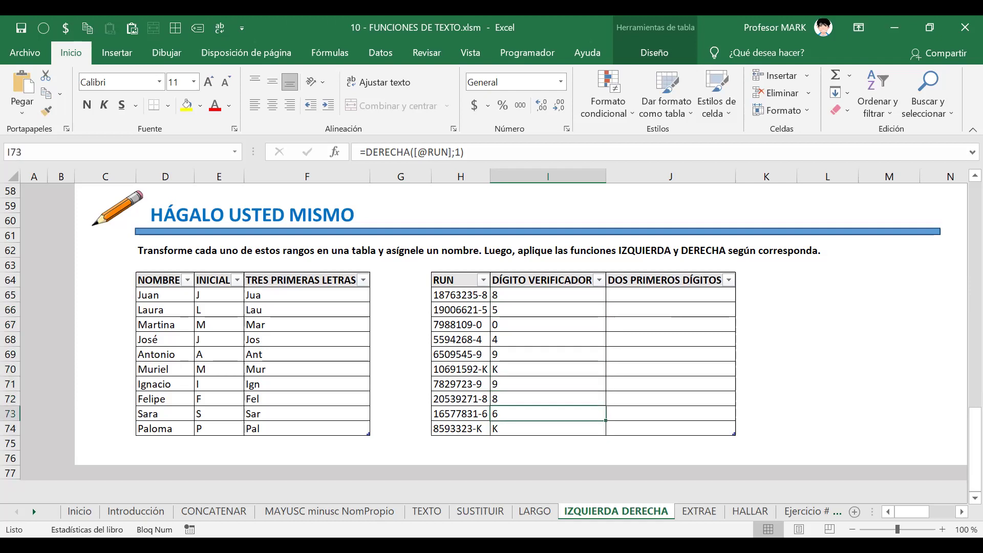
{"action": "key", "text": "Down"}
{"action": "key", "text": "Up"}
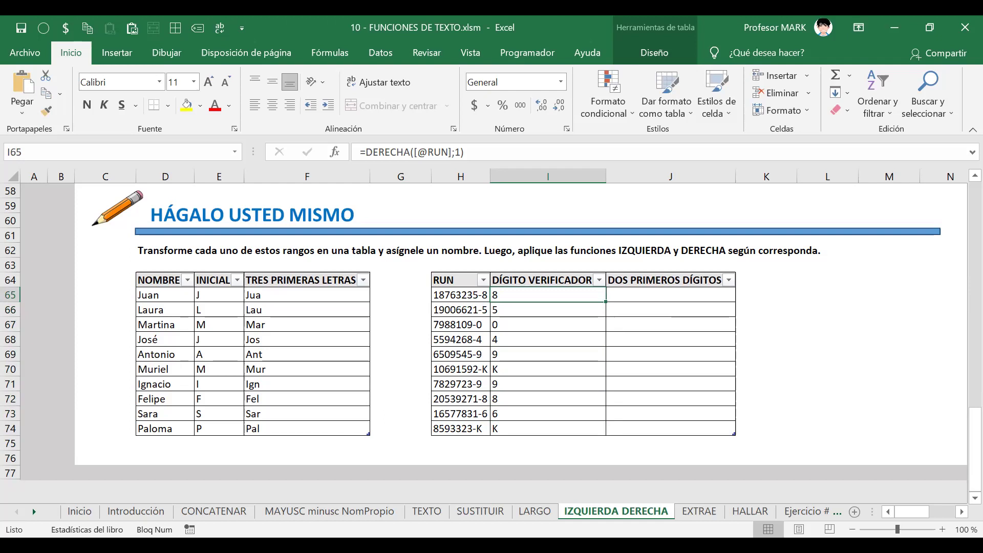
{"action": "double_click", "coordinate": [546, 295]}
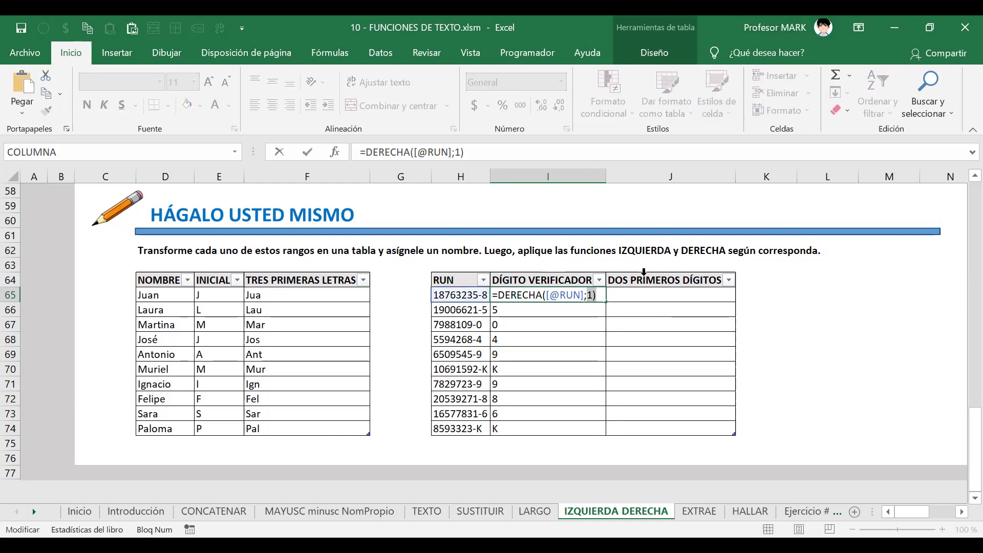
{"action": "key", "text": "BackSpace"}
{"action": "key", "text": "BackSpace"}
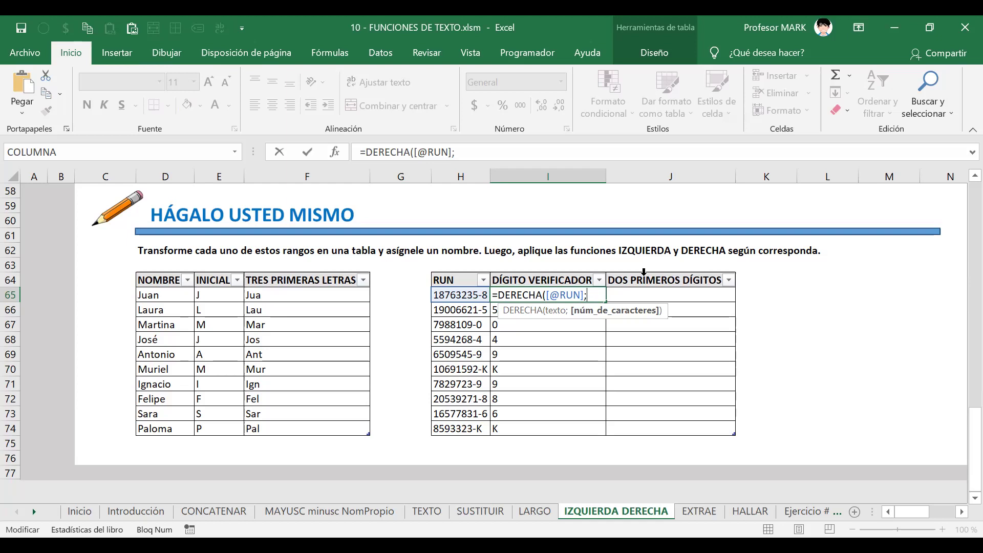
{"action": "key", "text": "BackSpace"}
{"action": "type", "text": ")"}
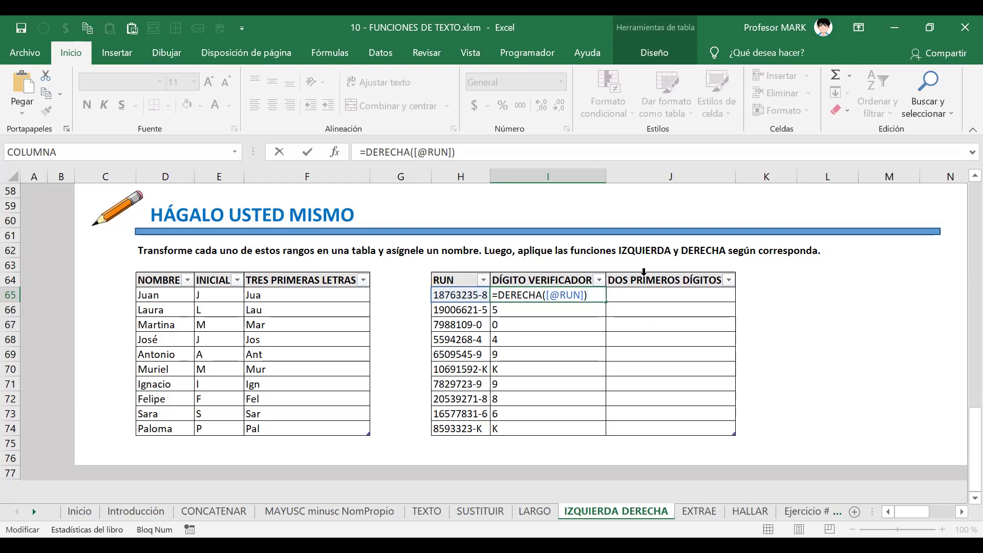
{"action": "key", "text": "Return"}
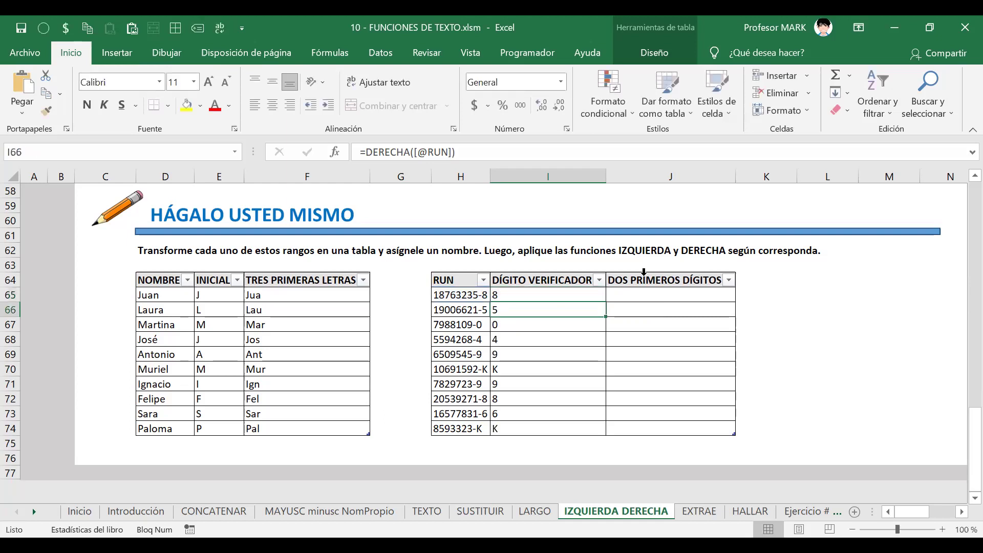
Examine the DÍGITO VERIFICADOR results produced without the character-count argument.
{"action": "key", "text": "Down"}
{"action": "key", "text": "Down"}
{"action": "key", "text": "Down"}
{"action": "key", "text": "Down"}
{"action": "key", "text": "Down"}
{"action": "key", "text": "Up"}
{"action": "key", "text": "Up"}
{"action": "key", "text": "Up"}
{"action": "key", "text": "Up"}
{"action": "key", "text": "Up"}
{"action": "key", "text": "Up"}
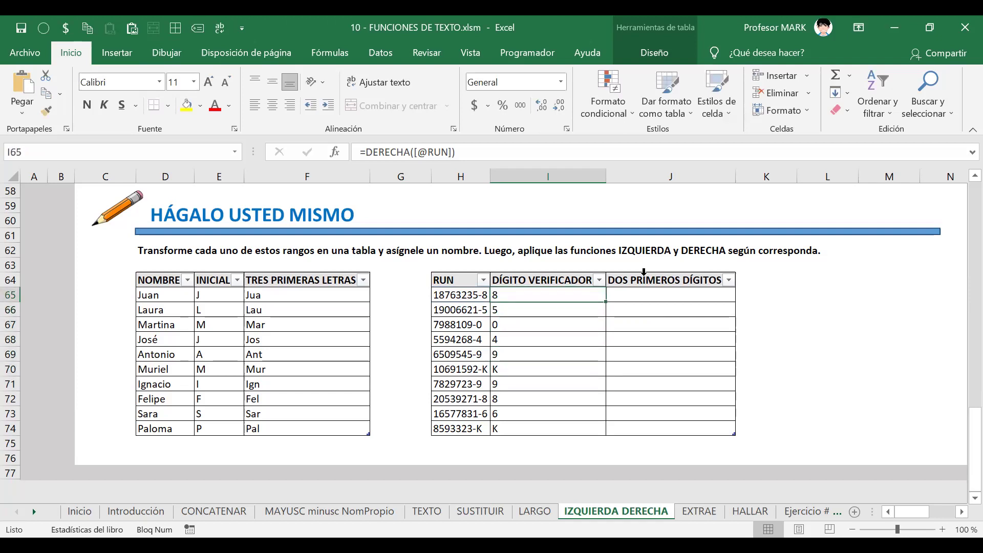
{"action": "double_click", "coordinate": [532, 294]}
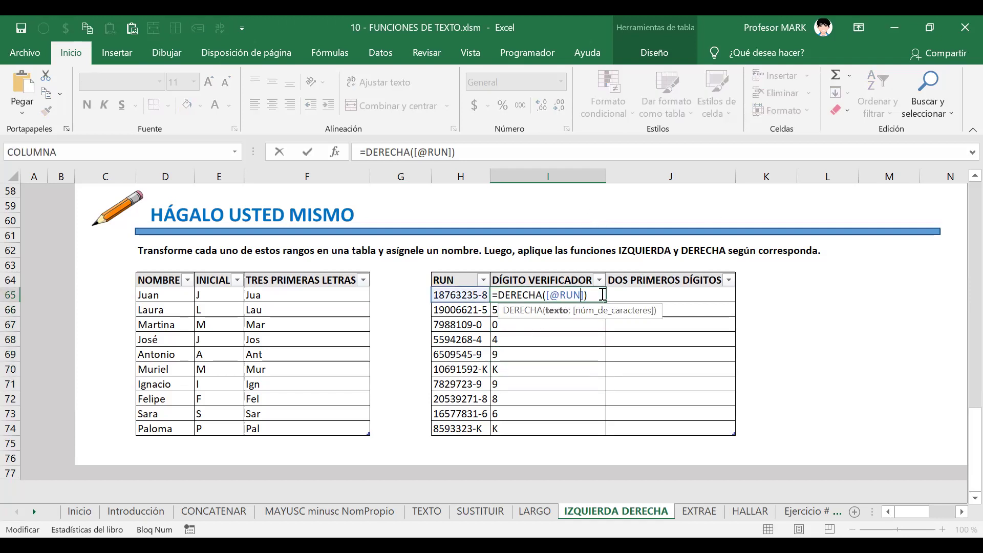
{"action": "type", "text": ";1"}
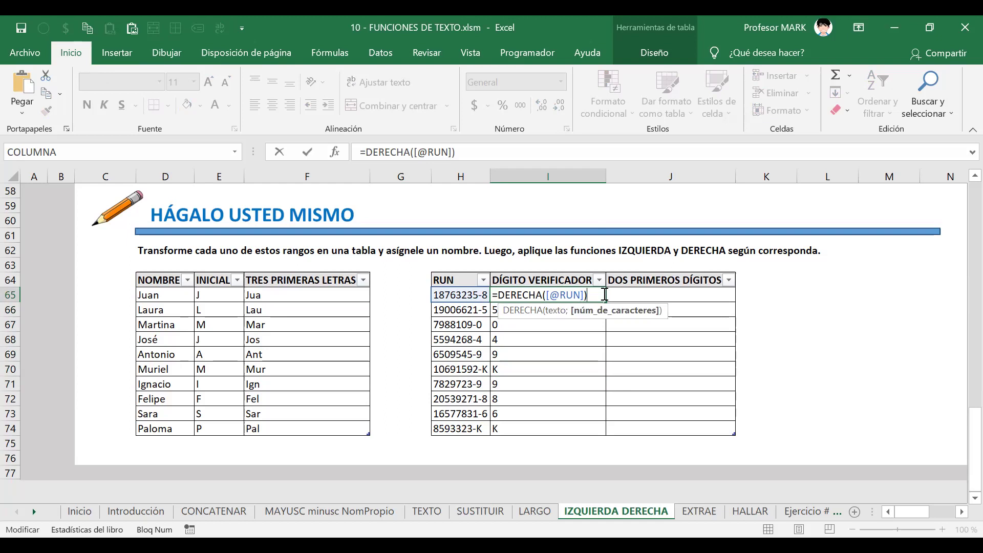
{"action": "key", "text": "Return"}
Review the DÍGITO VERIFICADOR results again and inspect the DERECHA formula in I65 without changing it.
{"action": "key", "text": "Down"}
{"action": "key", "text": "Down"}
{"action": "key", "text": "Down"}
{"action": "key", "text": "Down"}
{"action": "key", "text": "Up"}
{"action": "key", "text": "Up"}
{"action": "key", "text": "Up"}
{"action": "key", "text": "Up"}
{"action": "key", "text": "Up"}
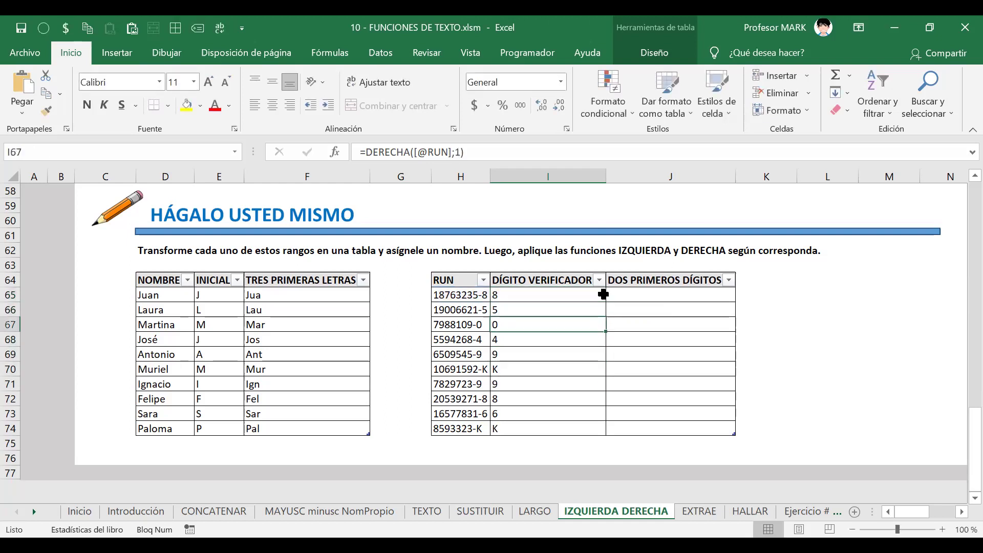
{"action": "double_click", "coordinate": [583, 294]}
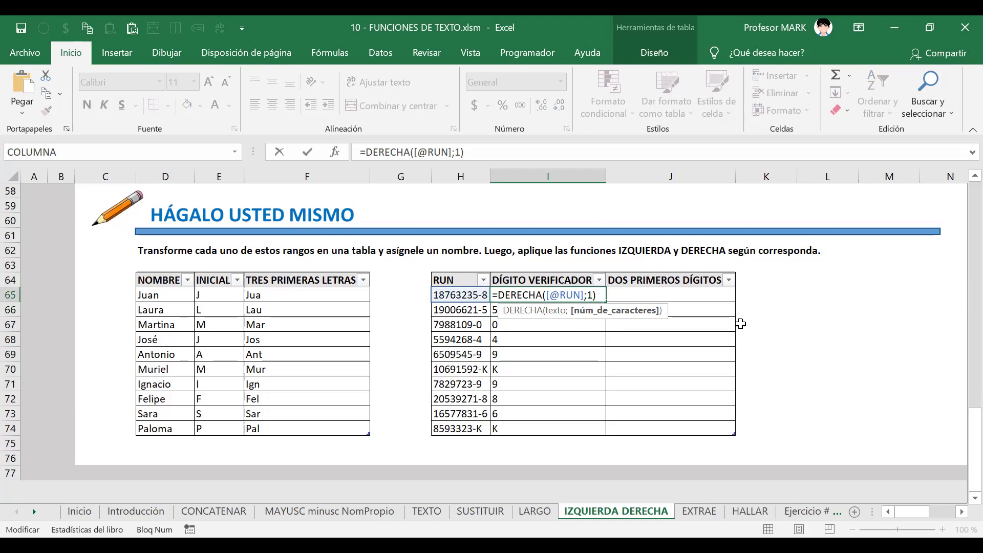
{"action": "key", "text": "Return"}
{"action": "key", "text": "Up"}
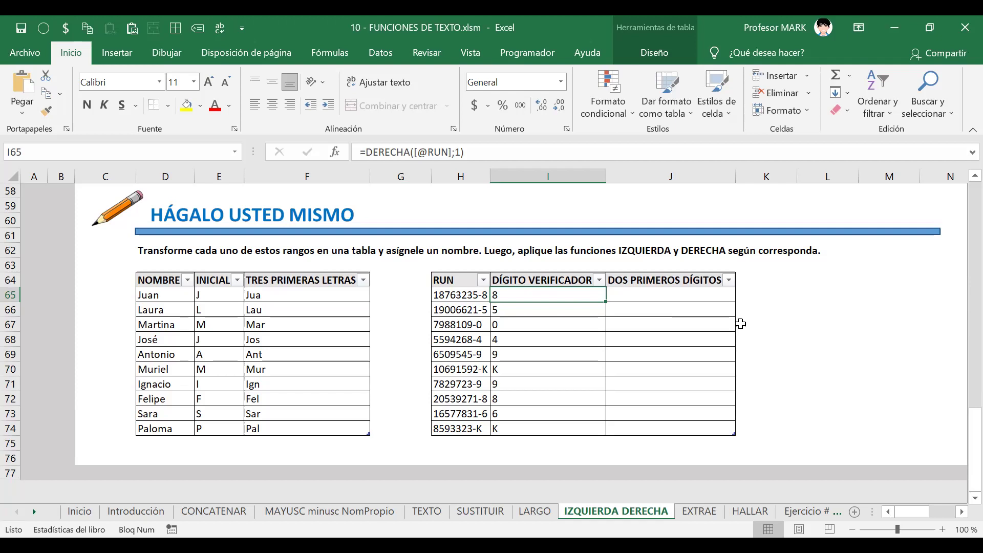
{"action": "left_click", "coordinate": [671, 296]}
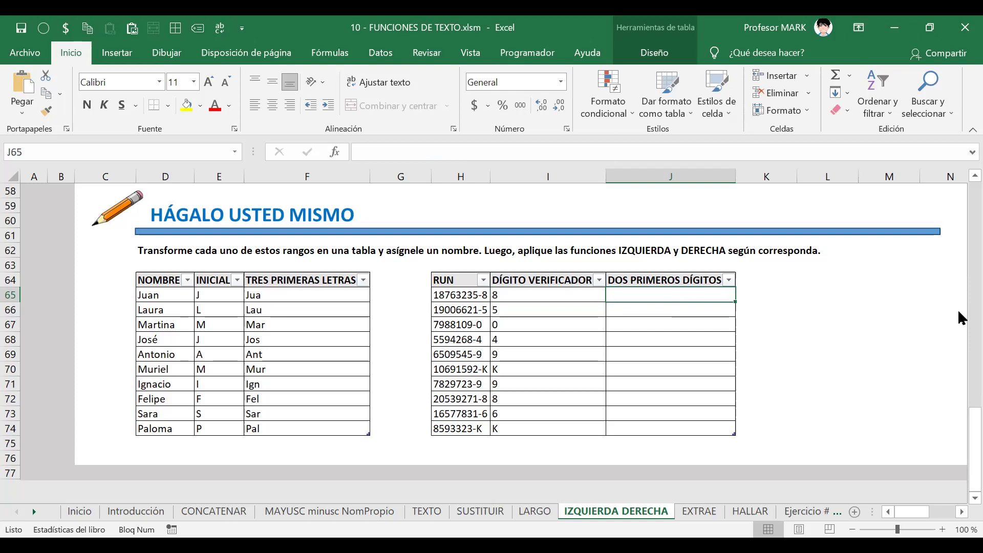
{"action": "type", "text": "="}
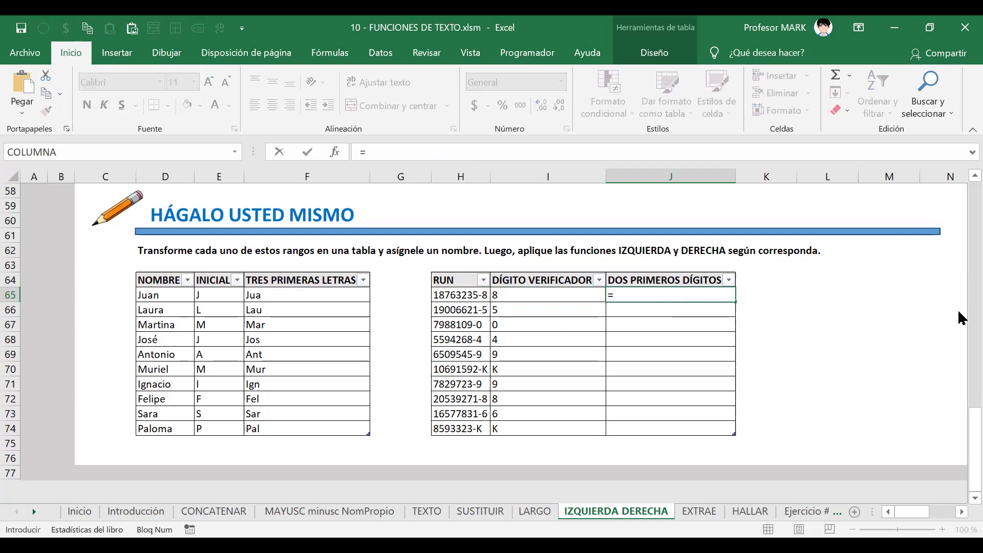
{"action": "type", "text": "IZQUIERDA("}
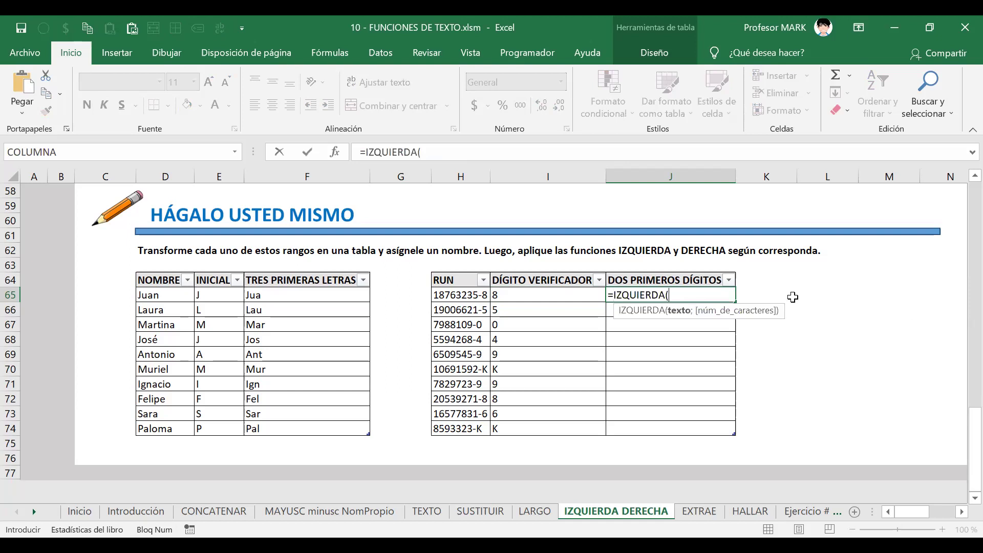
{"action": "left_click", "coordinate": [484, 294]}
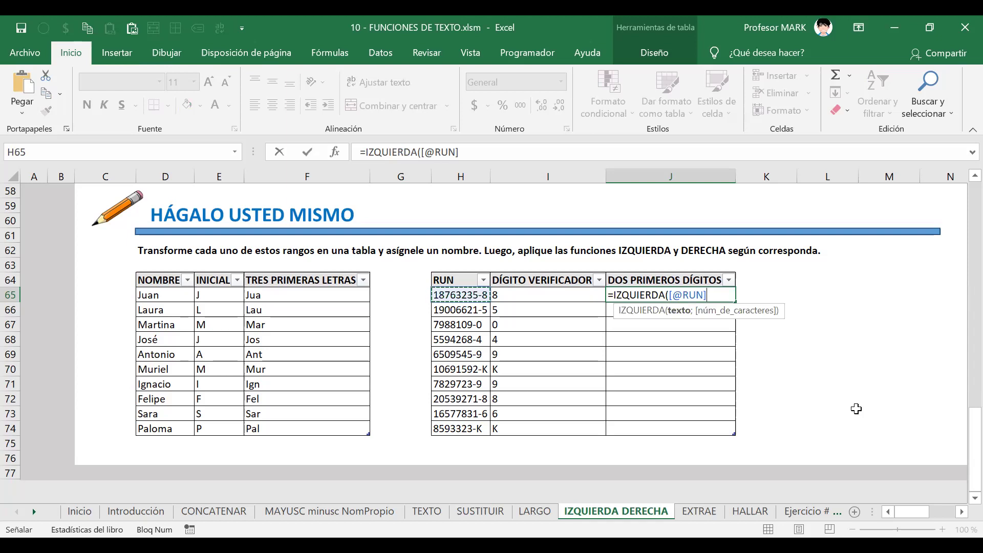
{"action": "type", "text": ";"}
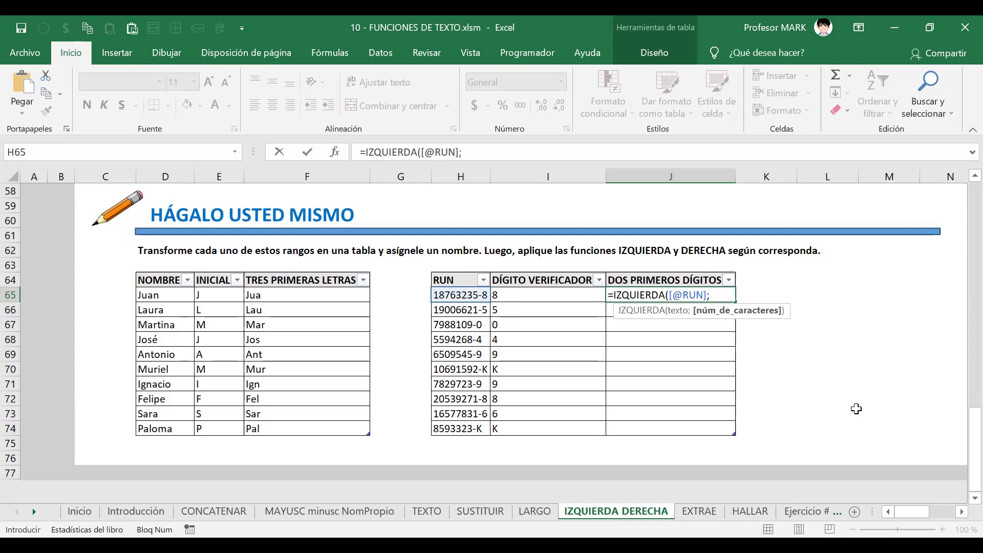
{"action": "key", "text": "BackSpace"}
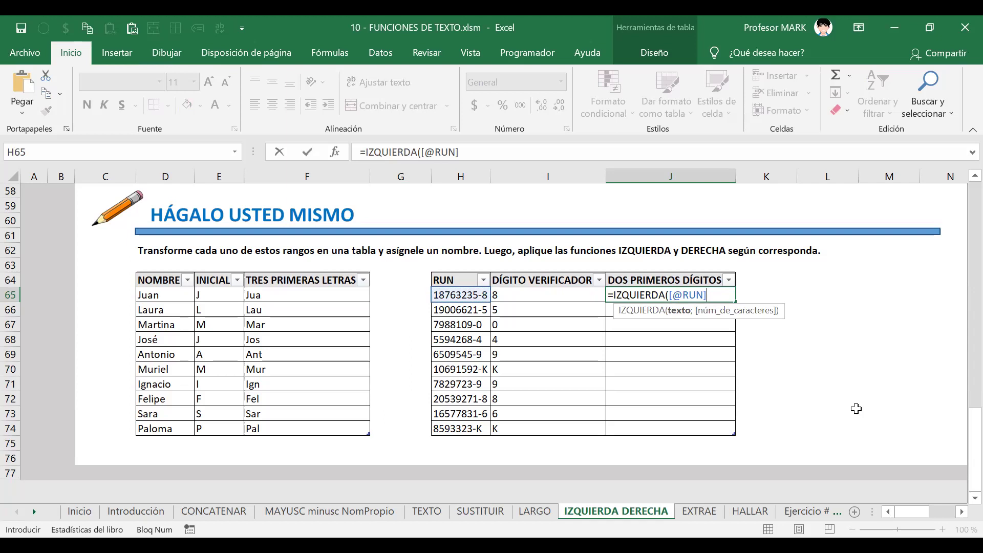
{"action": "type", "text": ";"}
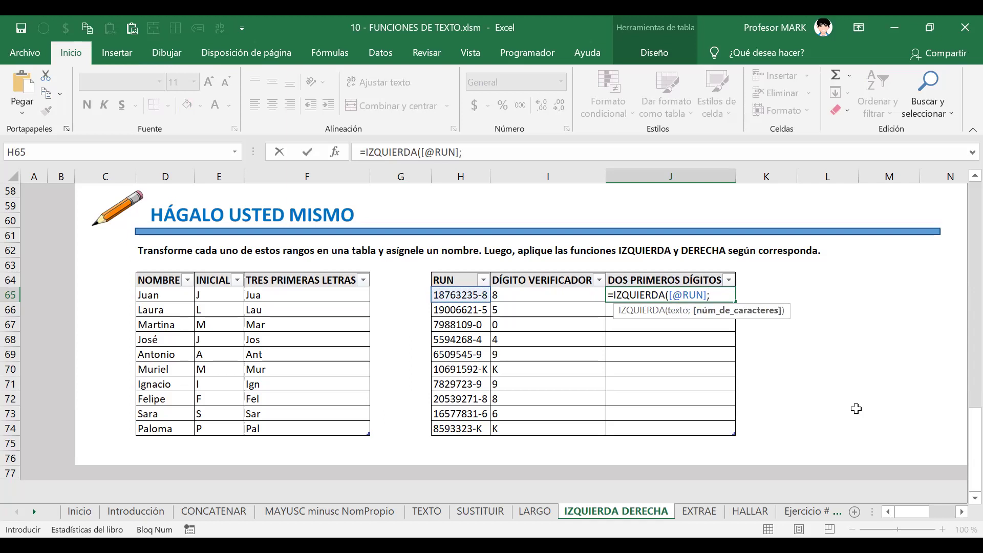
{"action": "type", "text": "2)"}
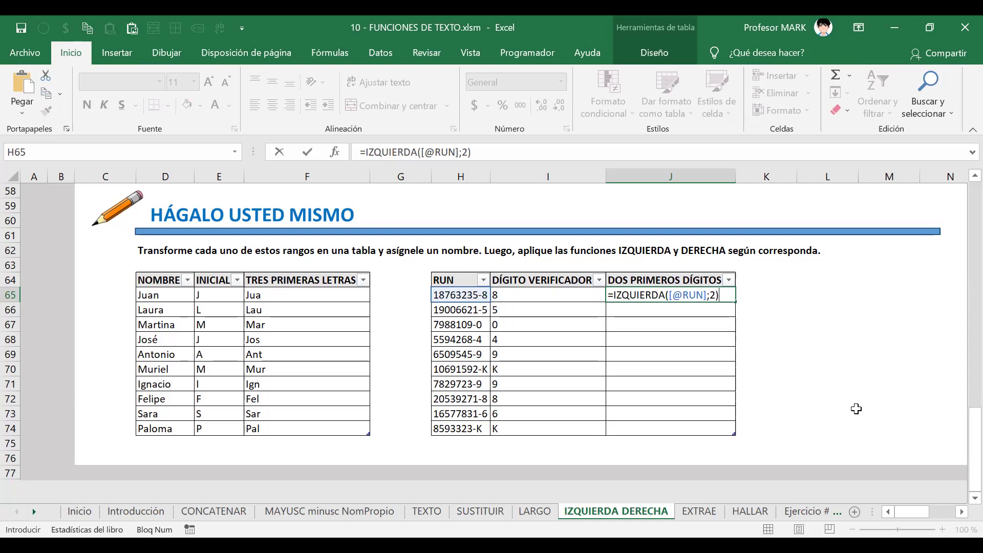
{"action": "key", "text": "Return"}
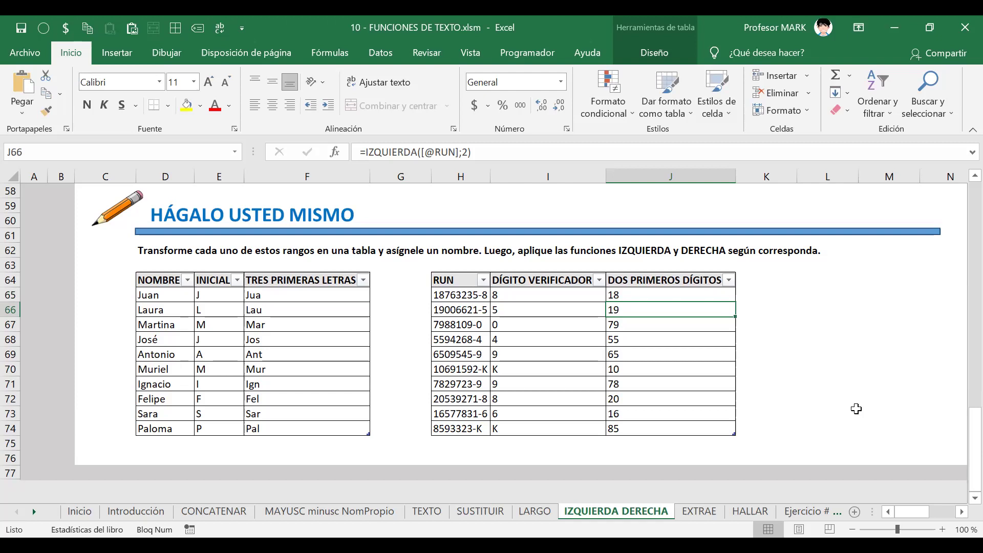
On the EXTRAE sheet, convert the exercise range D34:G64 into a table that uses its first row as headers.
{"action": "left_click", "coordinate": [699, 511]}
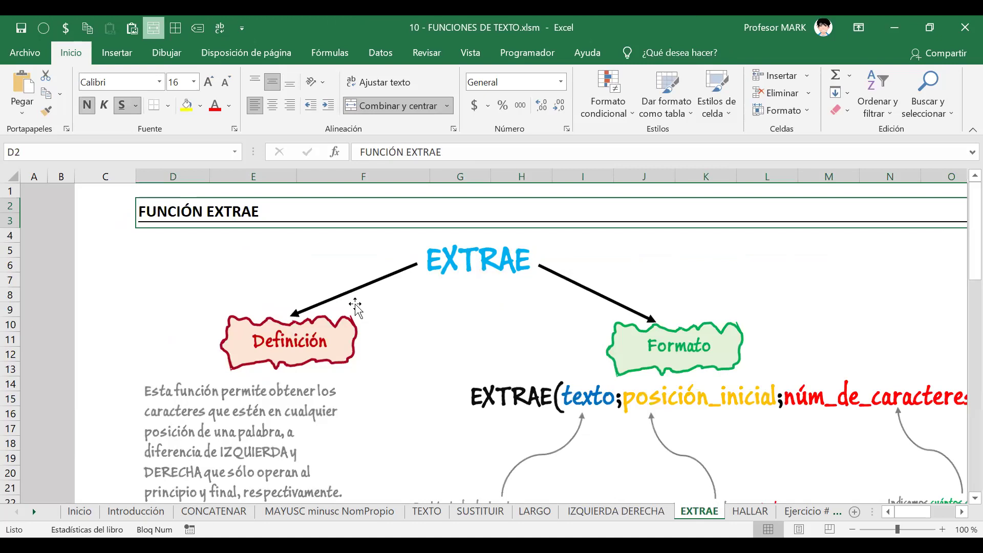
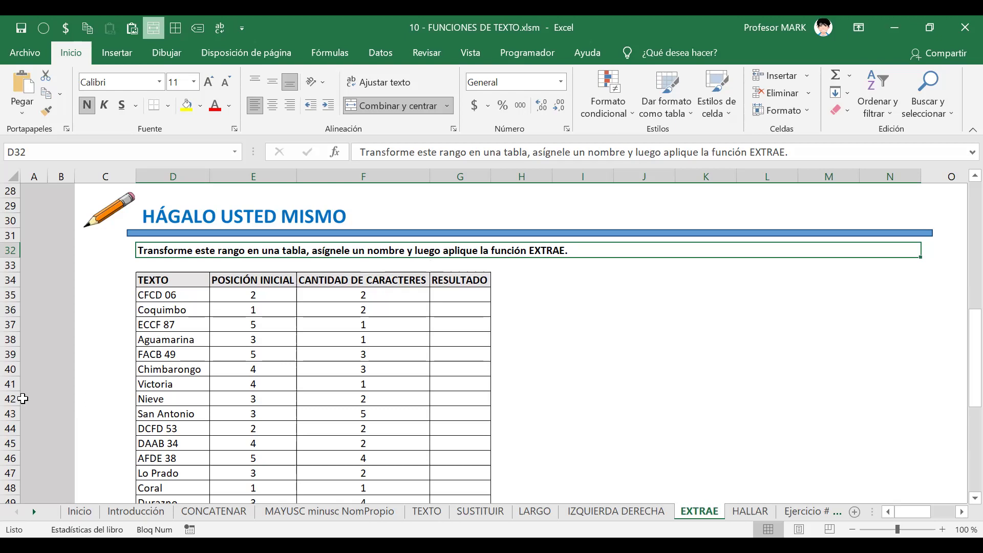
{"action": "left_click", "coordinate": [151, 280]}
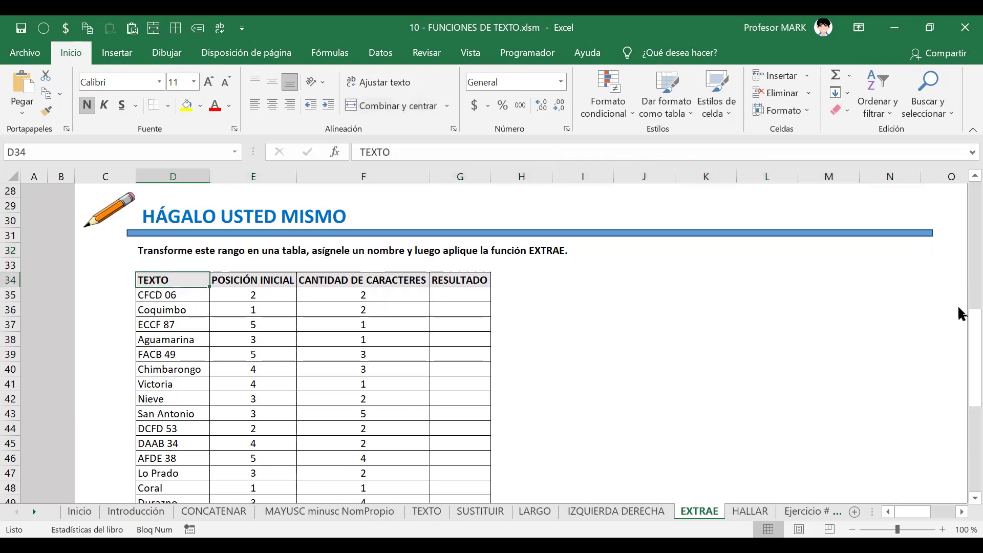
{"action": "key", "text": "ctrl+shift+Right"}
{"action": "key", "text": "ctrl+shift+Down"}
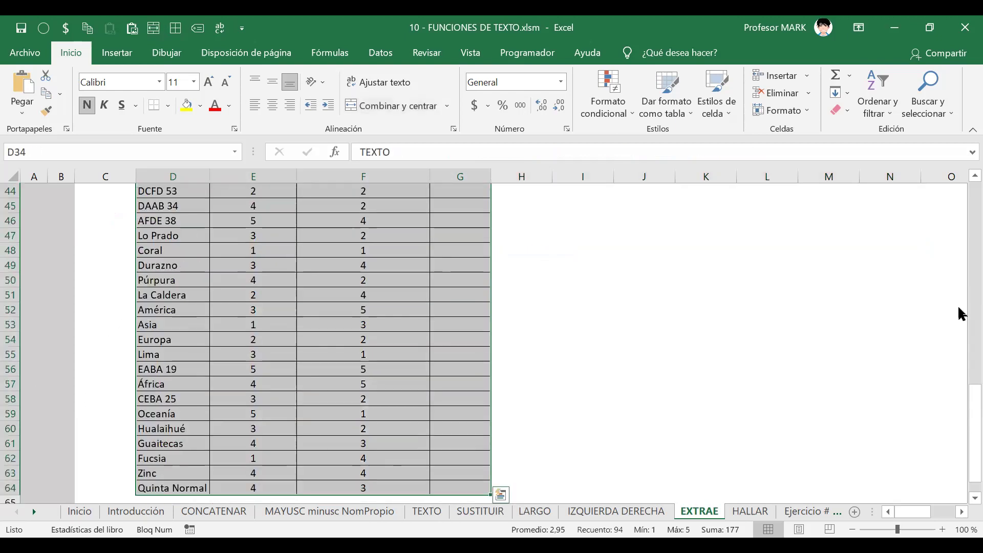
{"action": "key", "text": "ctrl+t"}
{"action": "key", "text": "Return"}
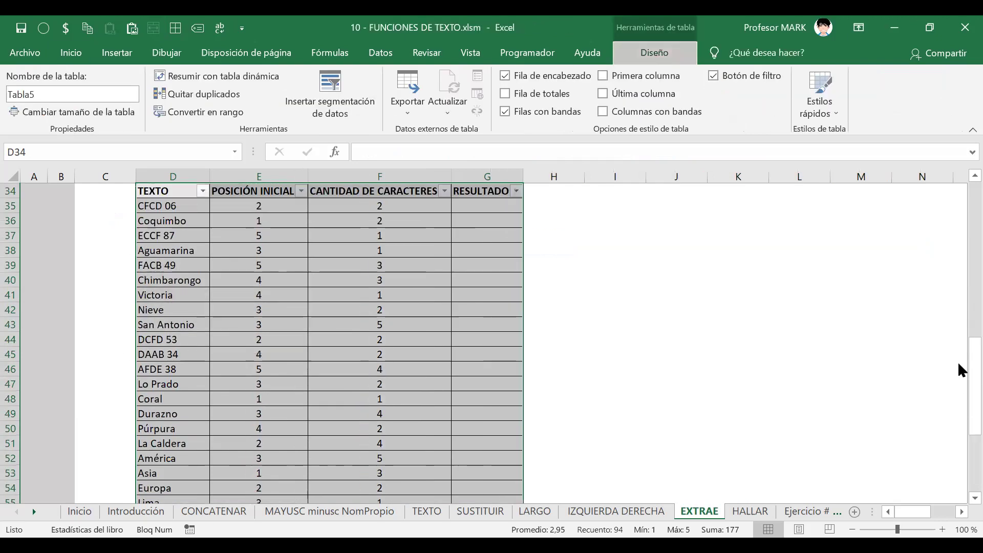
Name the new table on the EXTRAE sheet FN_EXTRAE.
{"action": "key", "text": "alt+j"}
{"action": "key", "text": "t"}
{"action": "key", "text": "a"}
{"action": "key", "text": "Caps_Lock"}
{"action": "type", "text": "FN"}
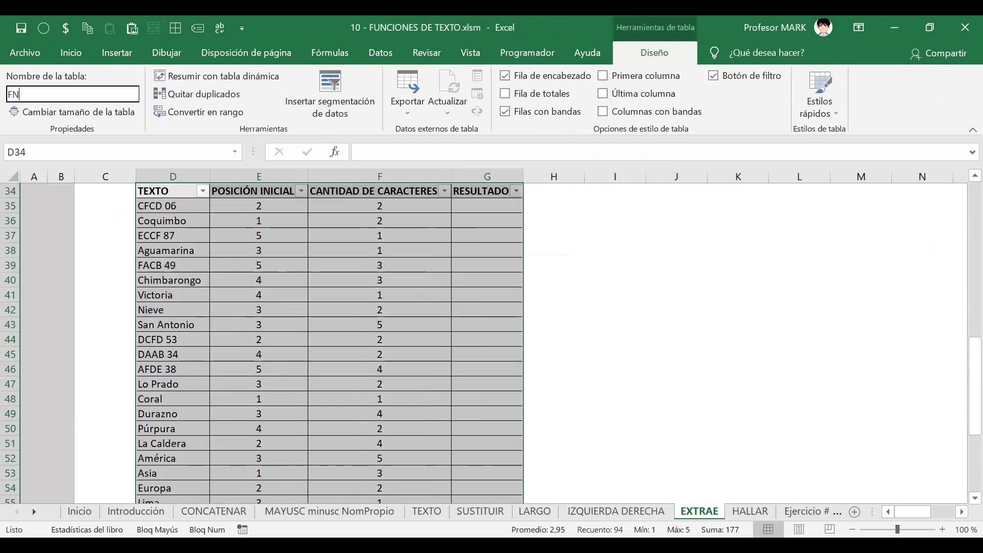
{"action": "type", "text": "_EXTRAE"}
{"action": "key", "text": "Return"}
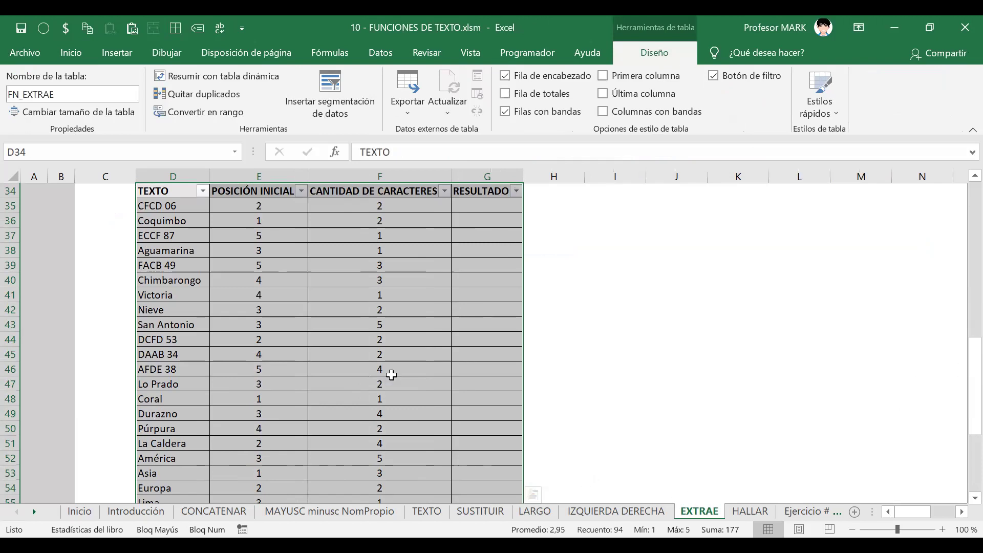
Examine the first row of the FN_EXTRAE table: its TEXTO, POSICIÓN INICIAL and CANTIDAD DE CARACTERES cells.
{"action": "scroll", "coordinate": [392, 371], "scroll_direction": "up", "scroll_amount": 4}
{"action": "left_click", "coordinate": [215, 395]}
{"action": "left_click", "coordinate": [301, 383]}
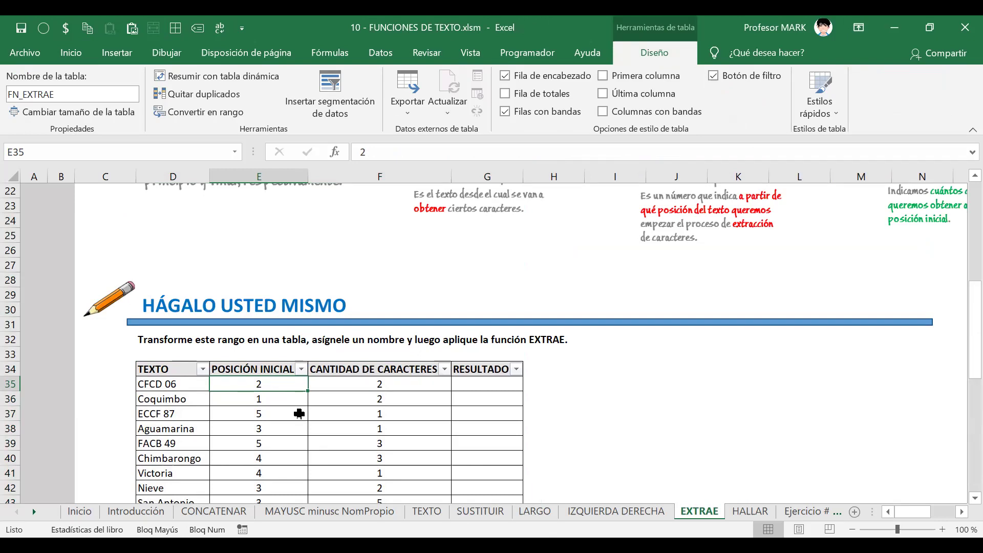
{"action": "scroll", "coordinate": [184, 417], "scroll_direction": "down", "scroll_amount": 1}
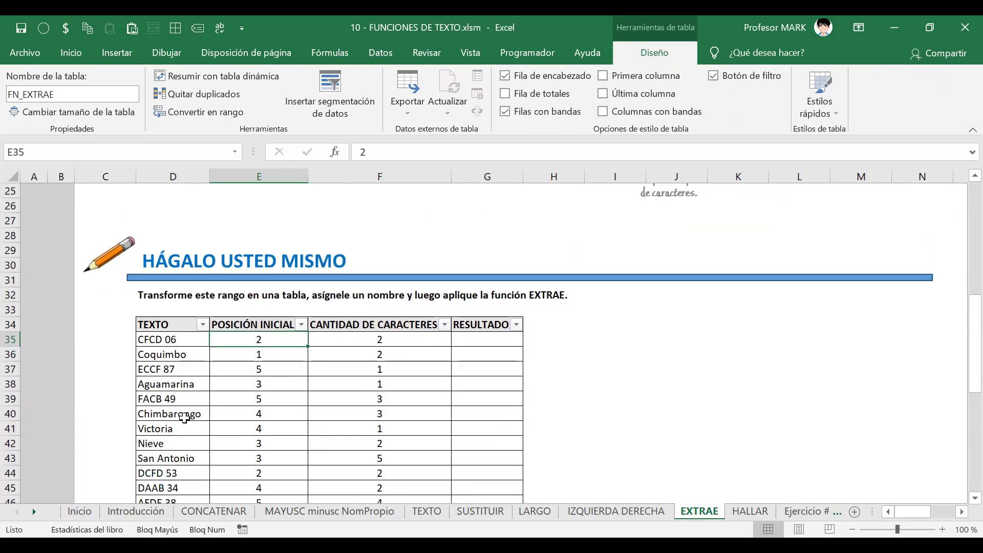
{"action": "scroll", "coordinate": [145, 357], "scroll_direction": "up", "scroll_amount": 4}
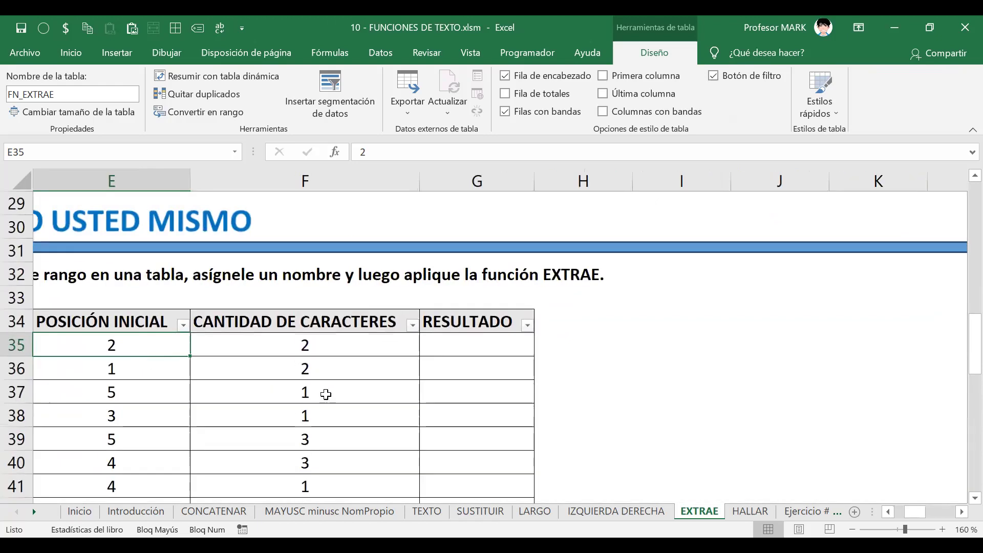
{"action": "scroll", "coordinate": [324, 395], "scroll_direction": "up", "scroll_amount": 4}
{"action": "left_click_drag", "start_coordinate": [913, 512], "coordinate": [901, 511]}
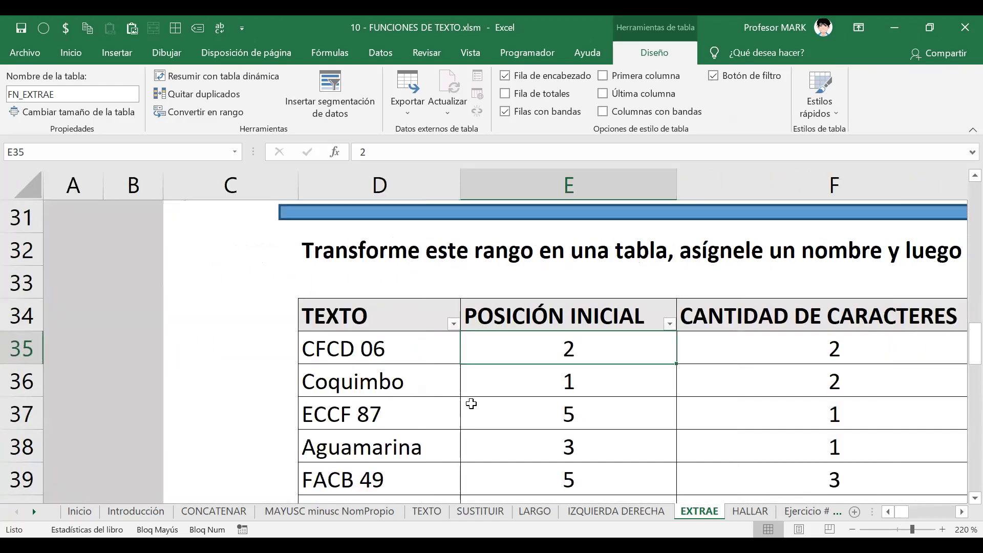
{"action": "scroll", "coordinate": [321, 377], "scroll_direction": "up", "scroll_amount": 4}
{"action": "left_click", "coordinate": [397, 350]}
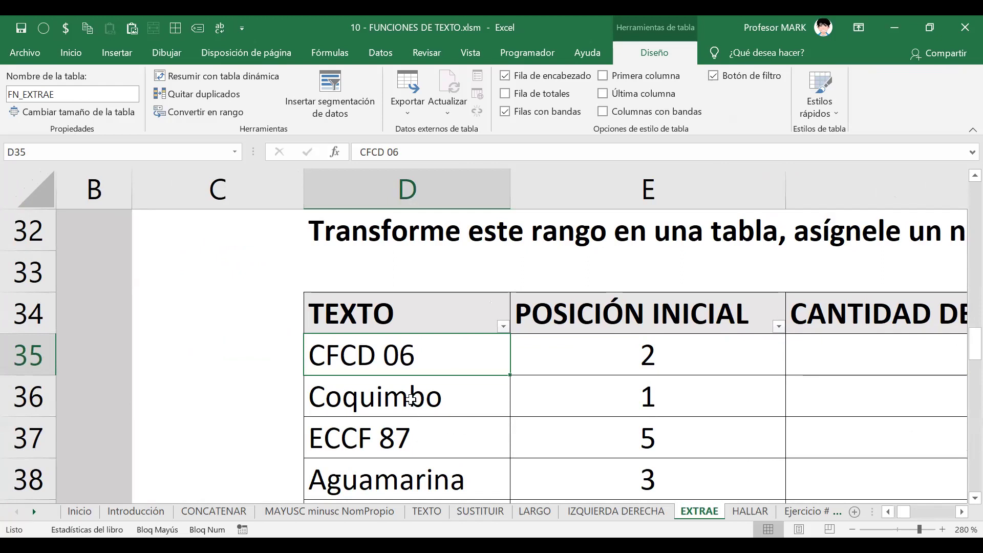
{"action": "left_click", "coordinate": [606, 343]}
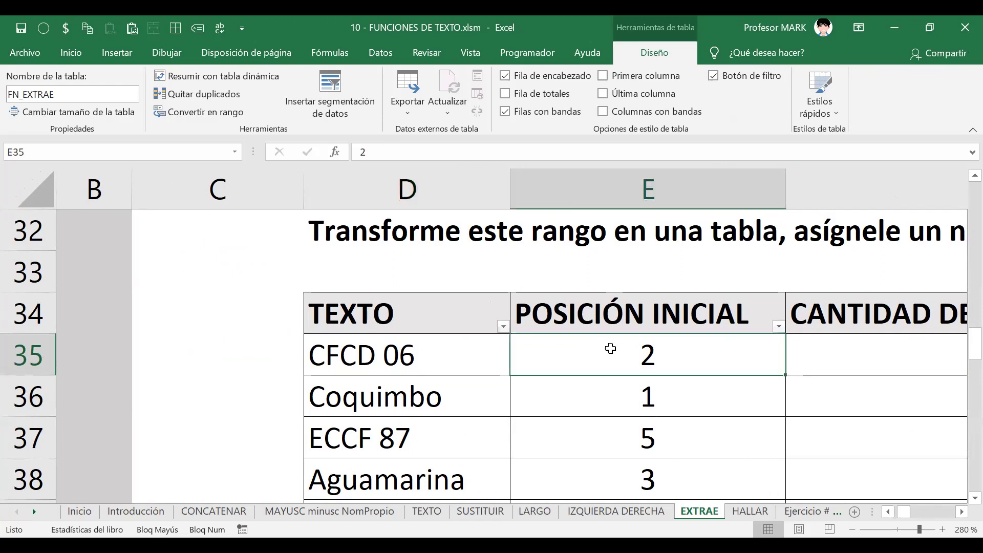
{"action": "left_click", "coordinate": [957, 365]}
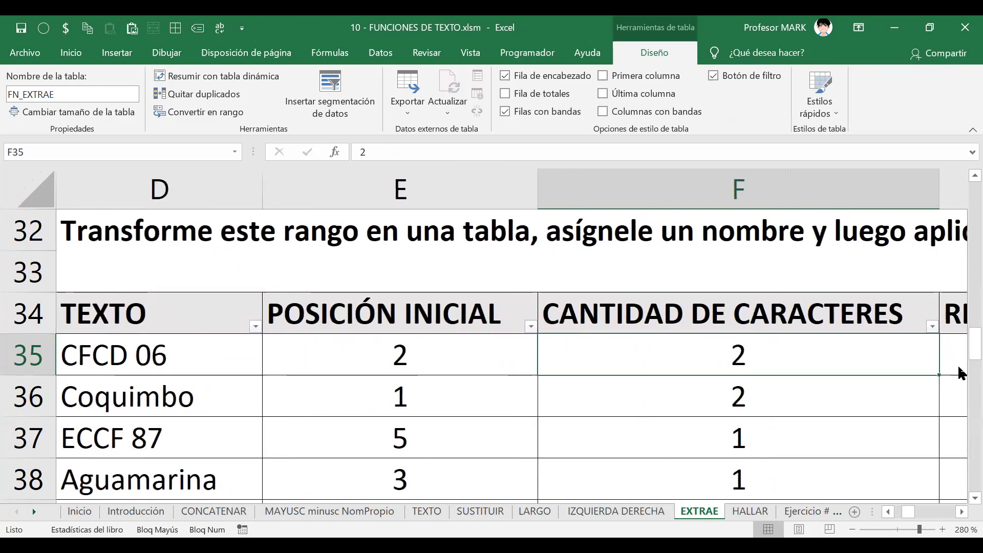
Open the text in D35 for in-cell editing and highlight its first two characters one at a time to count positions.
{"action": "key", "text": "Left"}
{"action": "key", "text": "Left"}
{"action": "key", "text": "Left"}
{"action": "key", "text": "Left"}
{"action": "key", "text": "Left"}
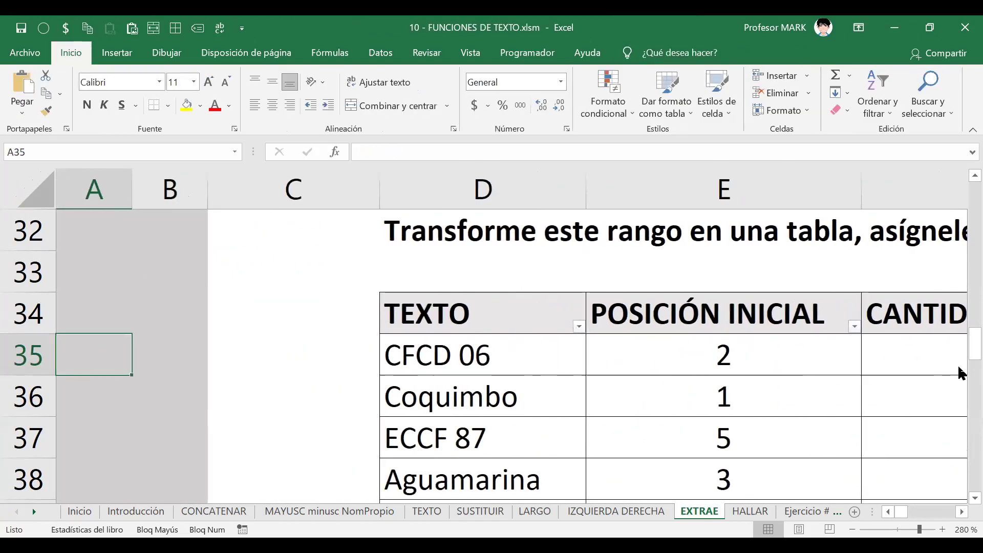
{"action": "key", "text": "Right"}
{"action": "key", "text": "Right"}
{"action": "key", "text": "Right"}
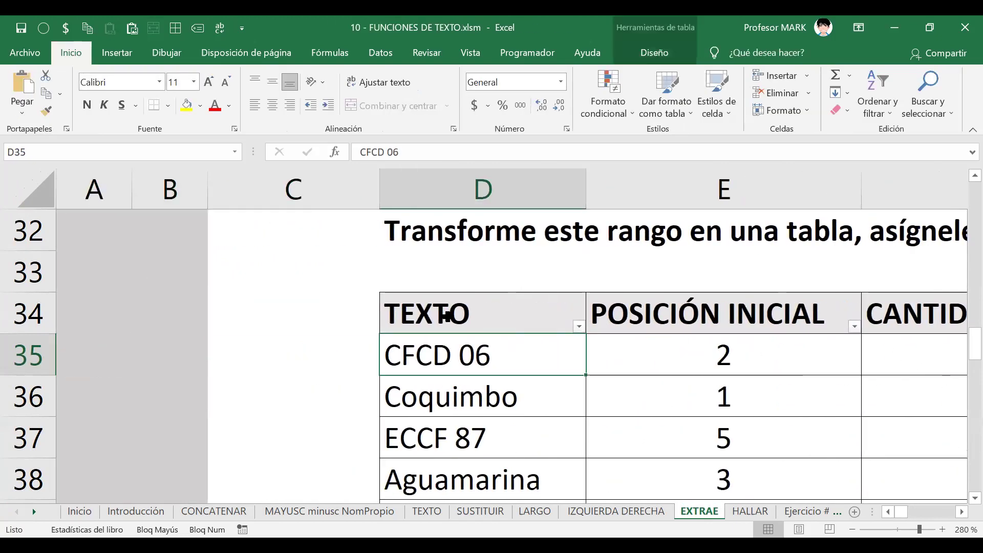
{"action": "scroll", "coordinate": [464, 362], "scroll_direction": "up", "scroll_amount": 5, "text": "ctrl"}
{"action": "scroll", "coordinate": [464, 362], "scroll_direction": "up", "scroll_amount": 3, "text": "ctrl"}
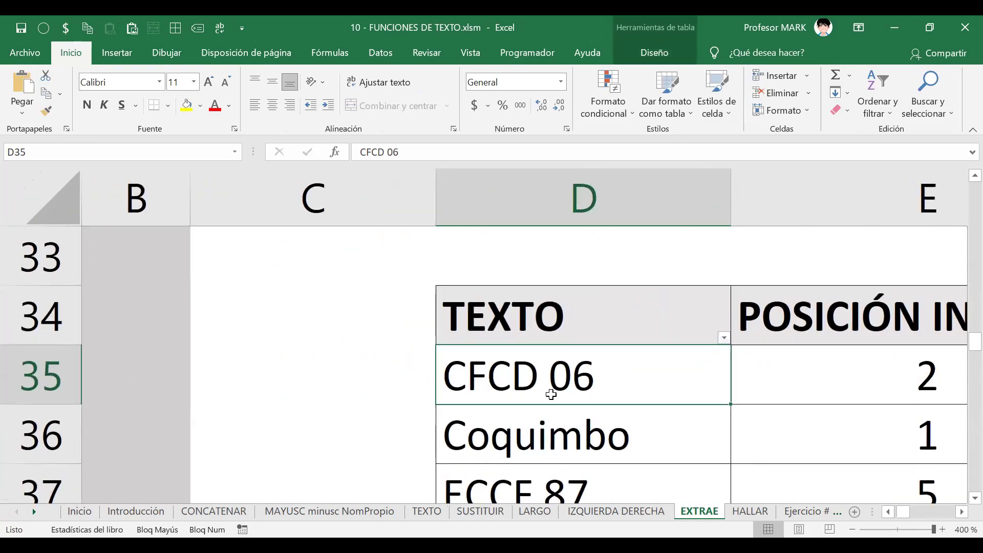
{"action": "double_click", "coordinate": [519, 378]}
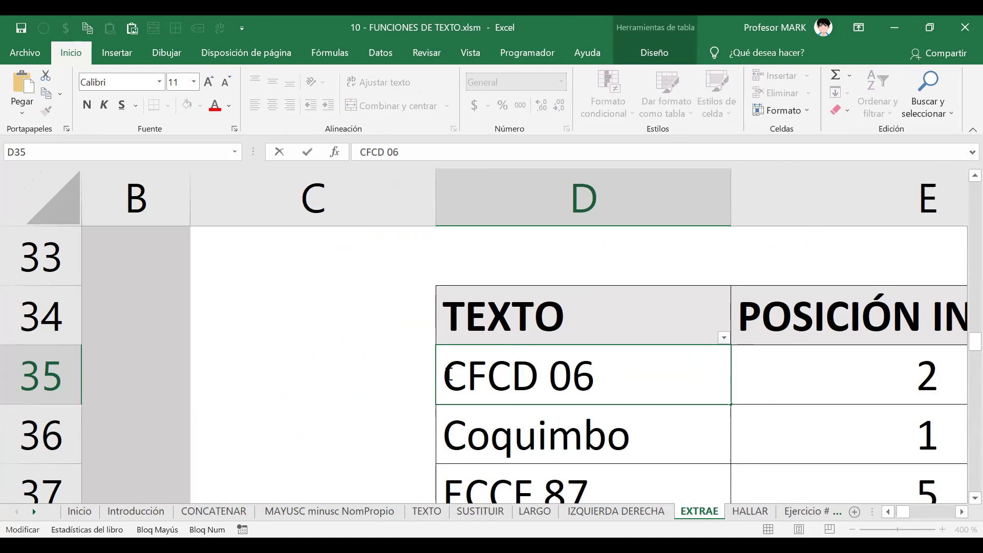
{"action": "left_click_drag", "start_coordinate": [443, 376], "coordinate": [460, 378]}
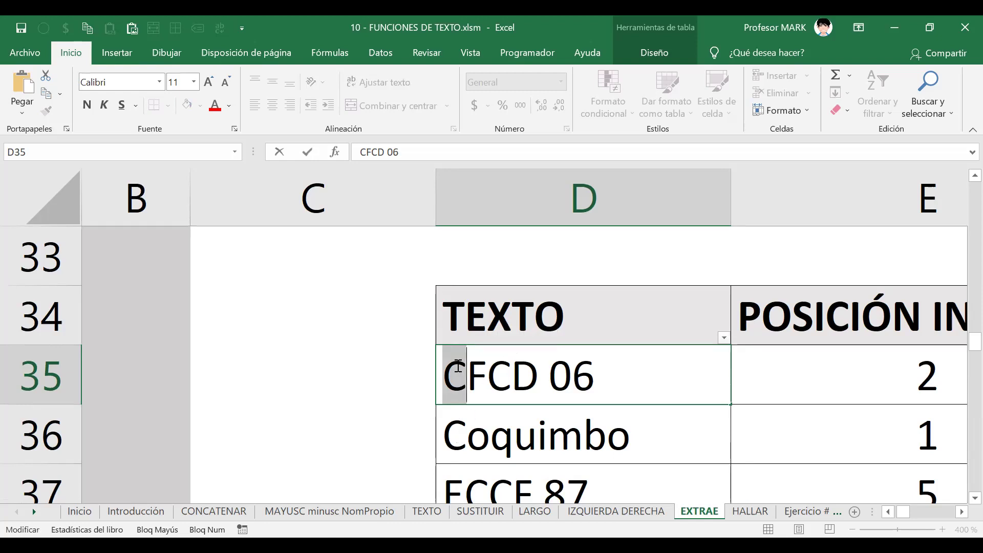
{"action": "left_click", "coordinate": [441, 371]}
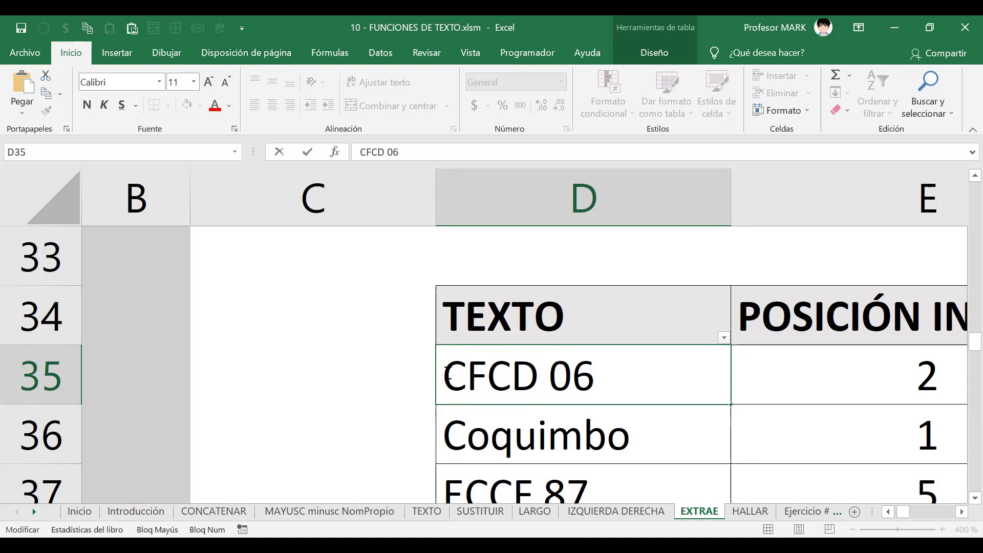
{"action": "left_click_drag", "start_coordinate": [444, 377], "coordinate": [466, 377]}
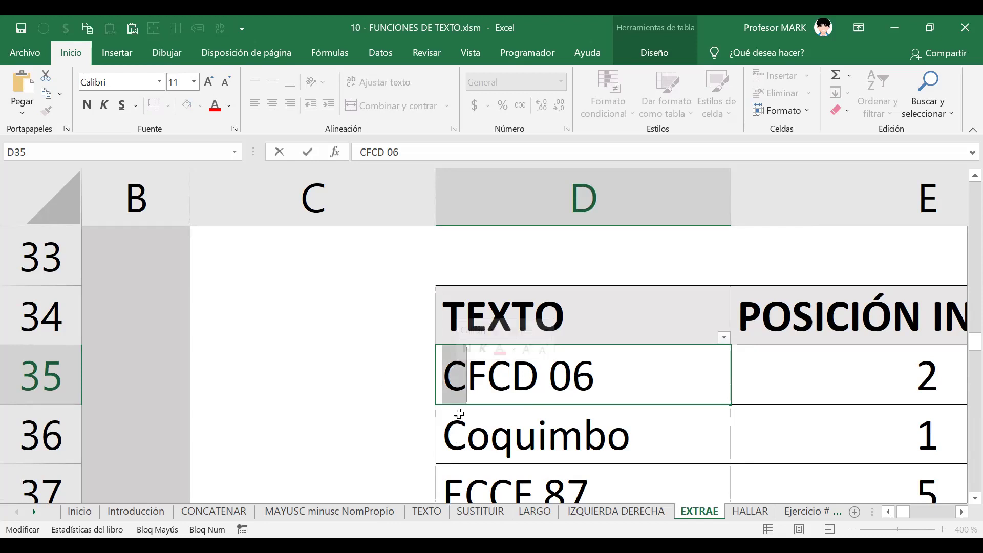
{"action": "left_click", "coordinate": [479, 375]}
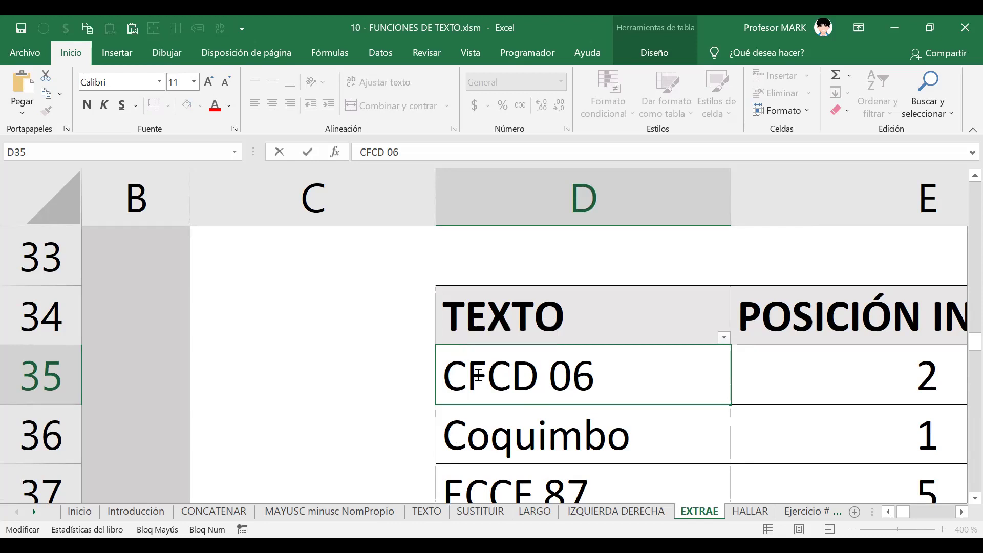
{"action": "left_click_drag", "start_coordinate": [478, 375], "coordinate": [480, 375]}
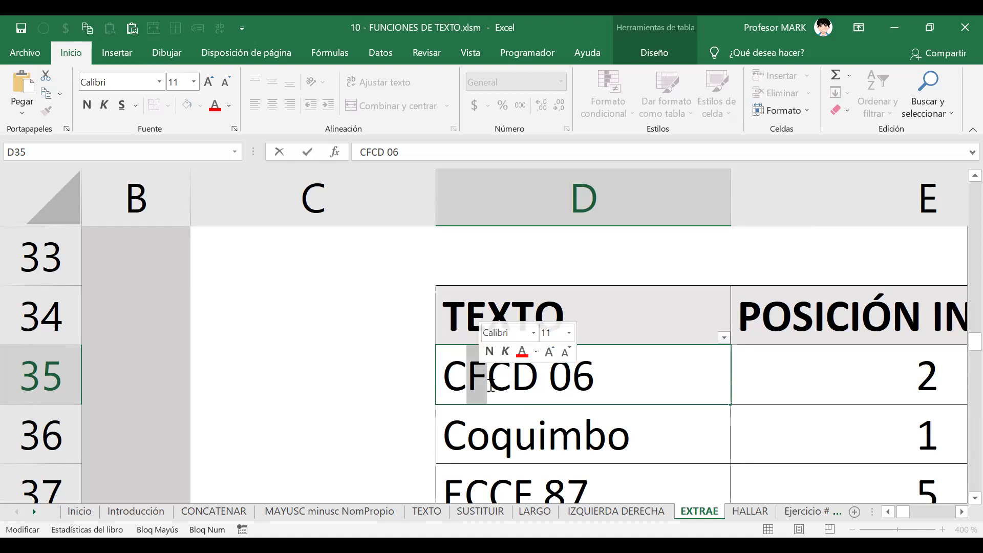
Highlight the remaining characters of the text in D35 one after another, counting the space as a position.
{"action": "left_click", "coordinate": [497, 383]}
{"action": "left_click_drag", "start_coordinate": [499, 384], "coordinate": [538, 385]}
{"action": "left_click", "coordinate": [507, 385]}
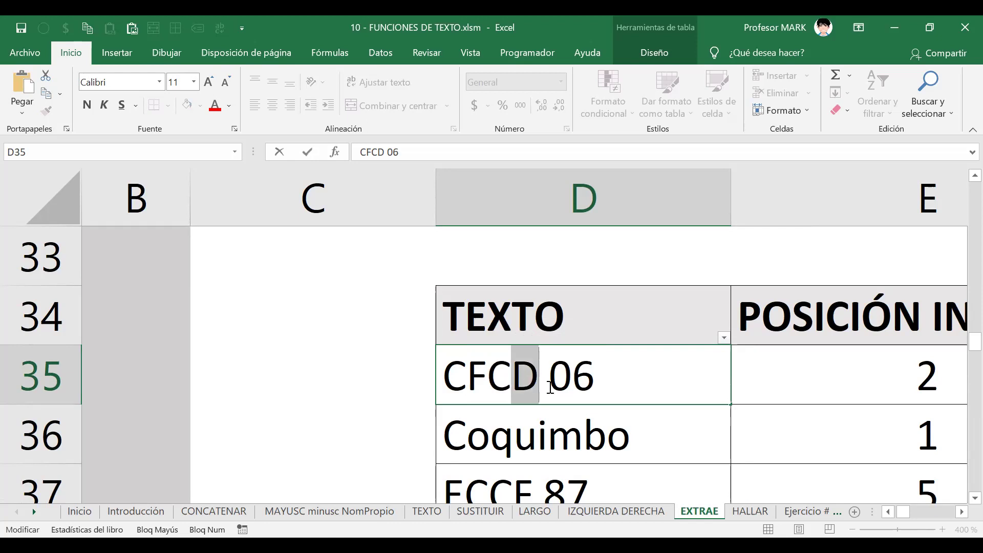
{"action": "left_click", "coordinate": [539, 379]}
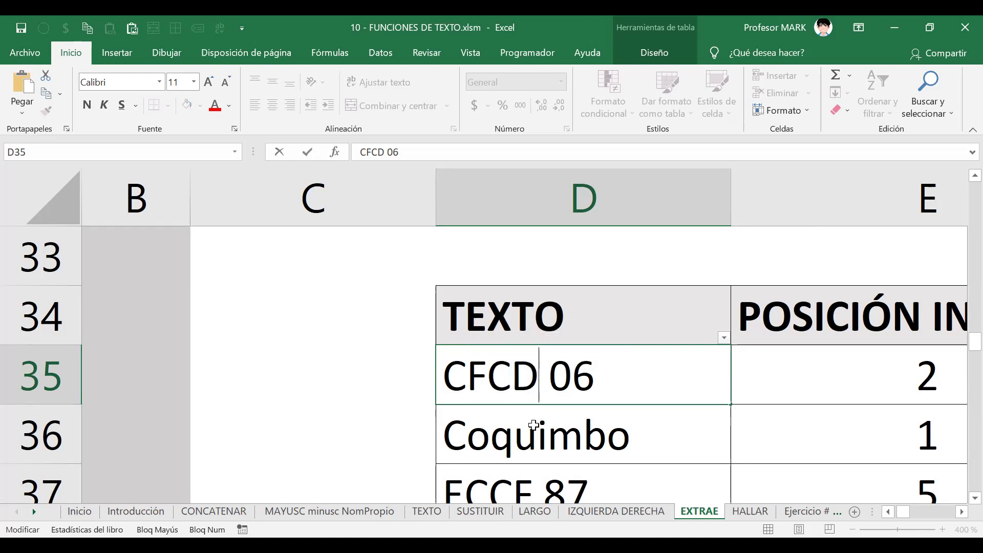
{"action": "left_click_drag", "start_coordinate": [539, 381], "coordinate": [548, 381]}
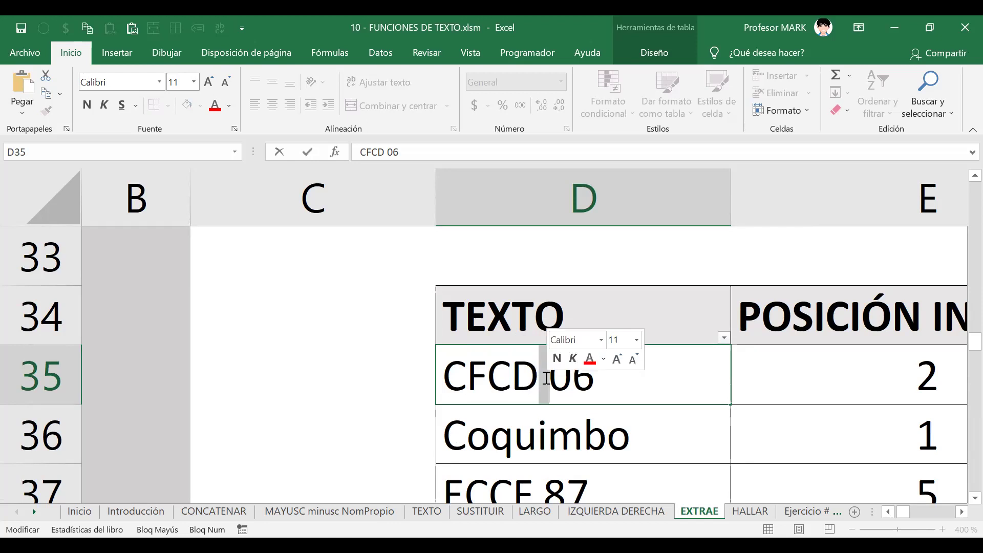
{"action": "left_click", "coordinate": [558, 380]}
{"action": "left_click_drag", "start_coordinate": [558, 380], "coordinate": [593, 381]}
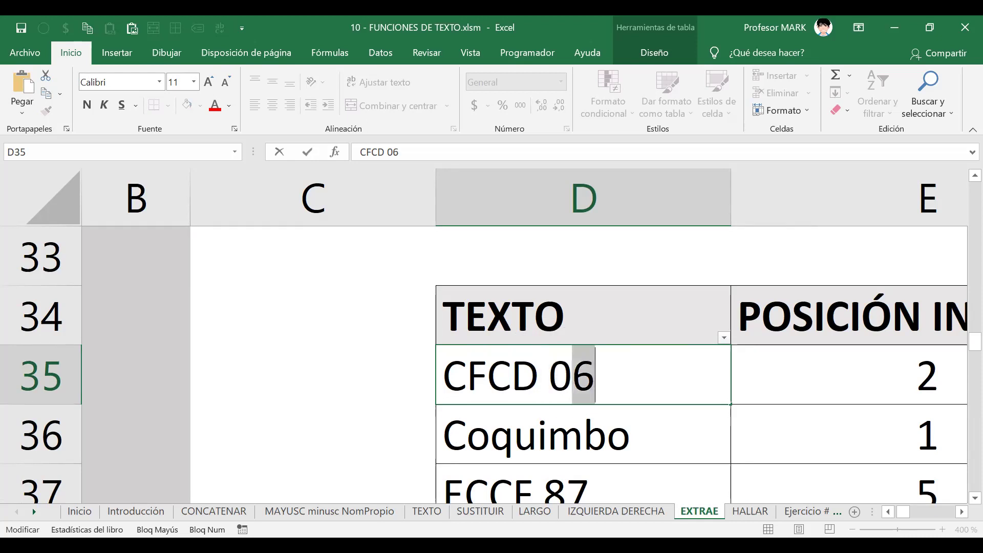
Check row 35's starting position and character count, and highlight the matching characters FC in the text in D35.
{"action": "left_click", "coordinate": [960, 512]}
{"action": "left_click", "coordinate": [957, 512]}
{"action": "left_click", "coordinate": [957, 513]}
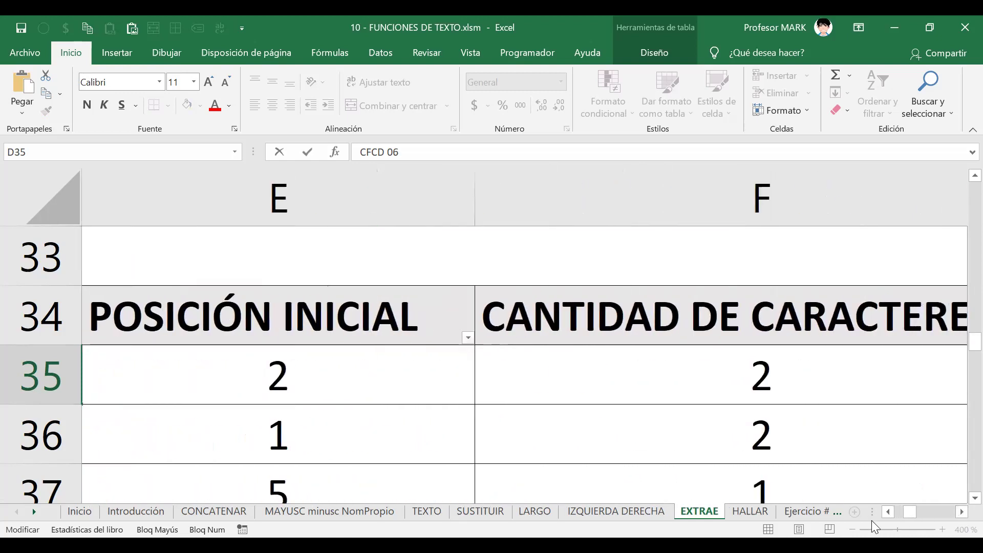
{"action": "left_click", "coordinate": [886, 511]}
{"action": "left_click", "coordinate": [886, 512]}
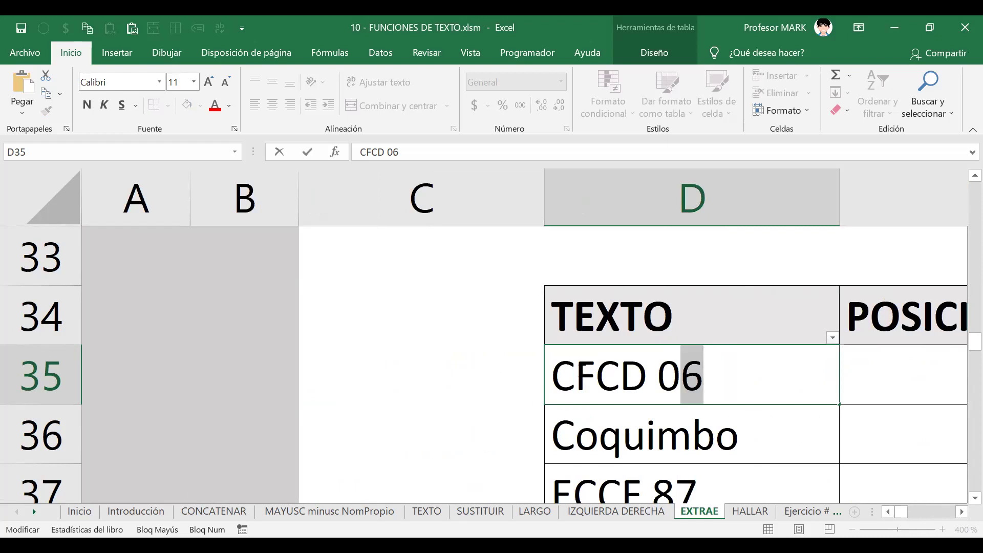
{"action": "left_click", "coordinate": [581, 375]}
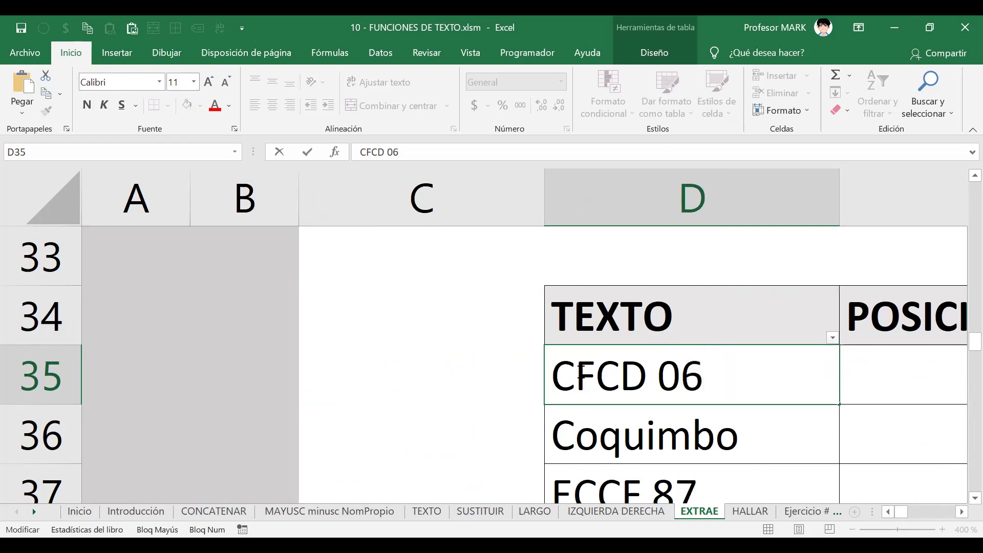
{"action": "key", "text": "shift+Right"}
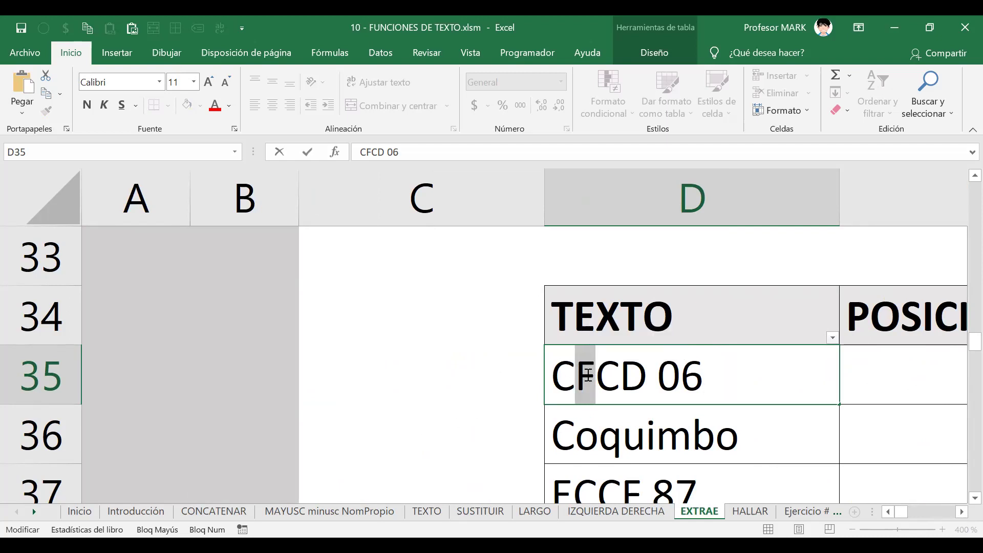
{"action": "left_click_drag", "start_coordinate": [576, 378], "coordinate": [613, 379]}
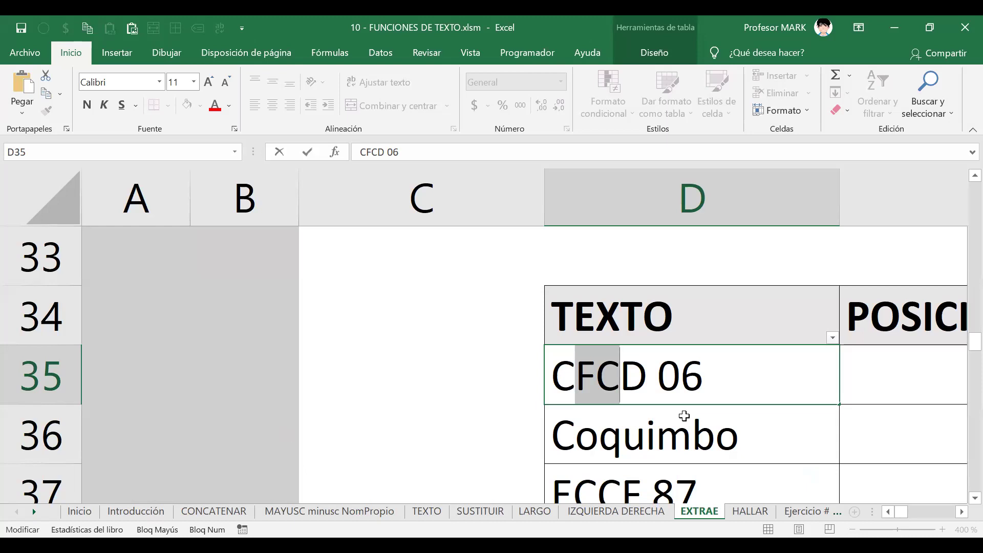
{"action": "left_click", "coordinate": [961, 512]}
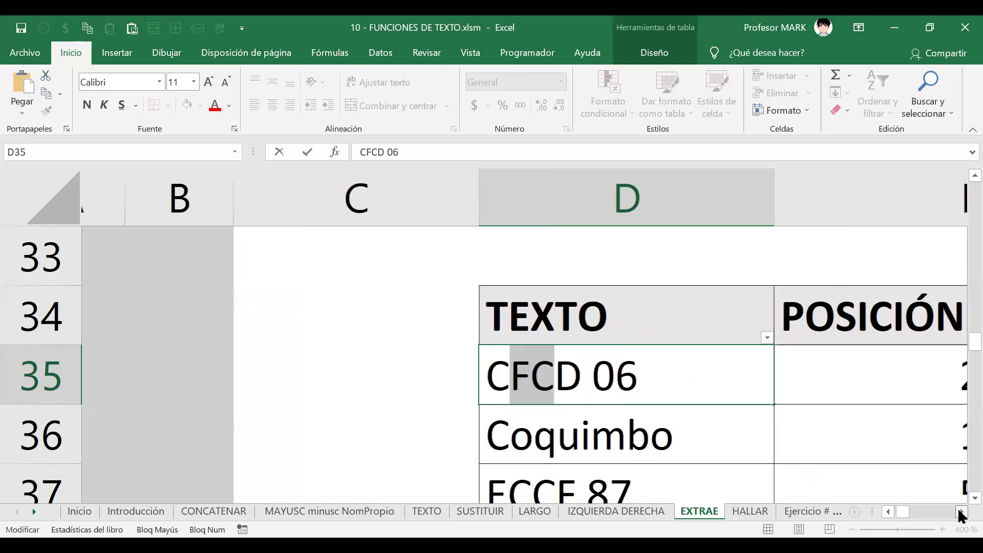
{"action": "left_click", "coordinate": [960, 512]}
{"action": "left_click", "coordinate": [960, 511]}
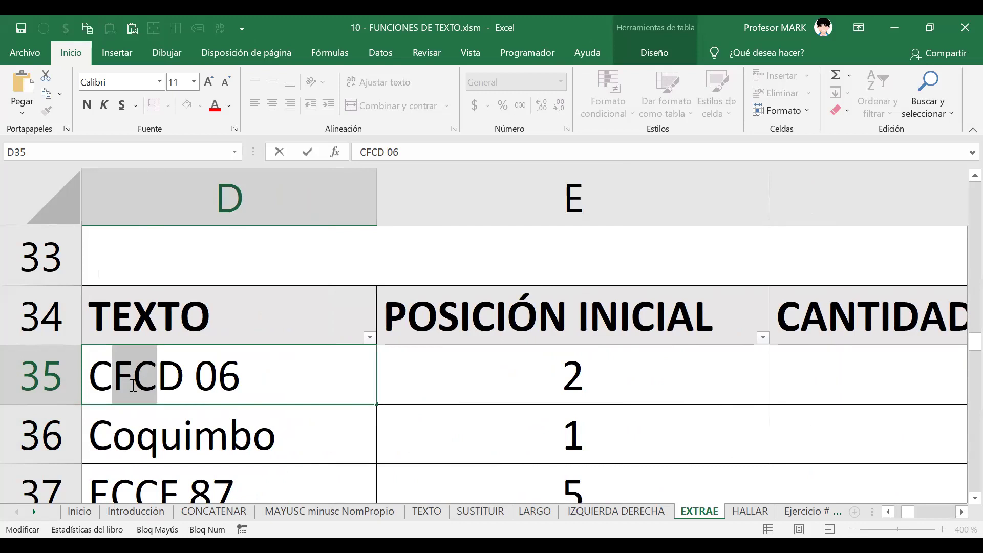
Review row 37's text, starting position and character count, and select its cells from D37 across the table.
{"action": "scroll", "coordinate": [134, 381], "scroll_direction": "down", "scroll_amount": 1}
{"action": "scroll", "coordinate": [132, 385], "scroll_direction": "down", "scroll_amount": 1}
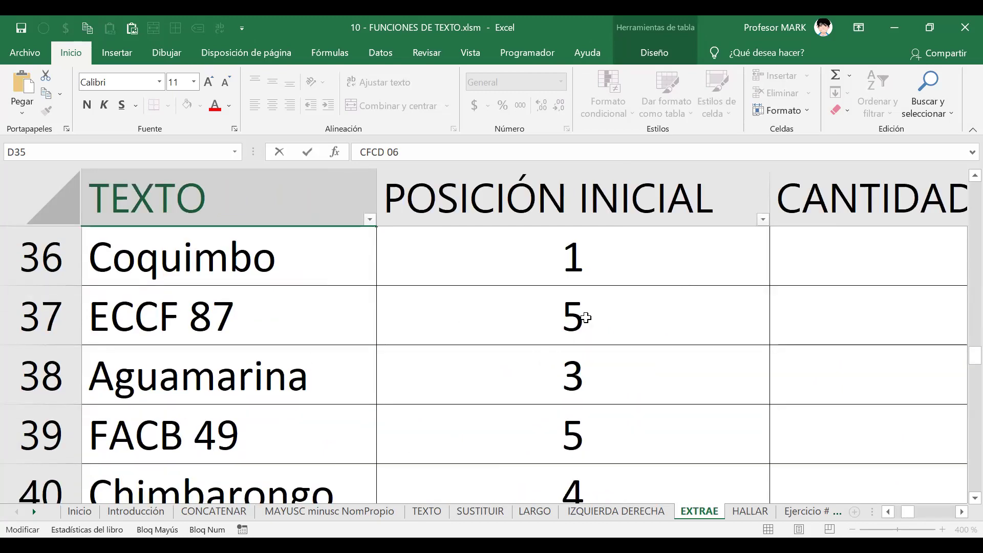
{"action": "left_click", "coordinate": [960, 512]}
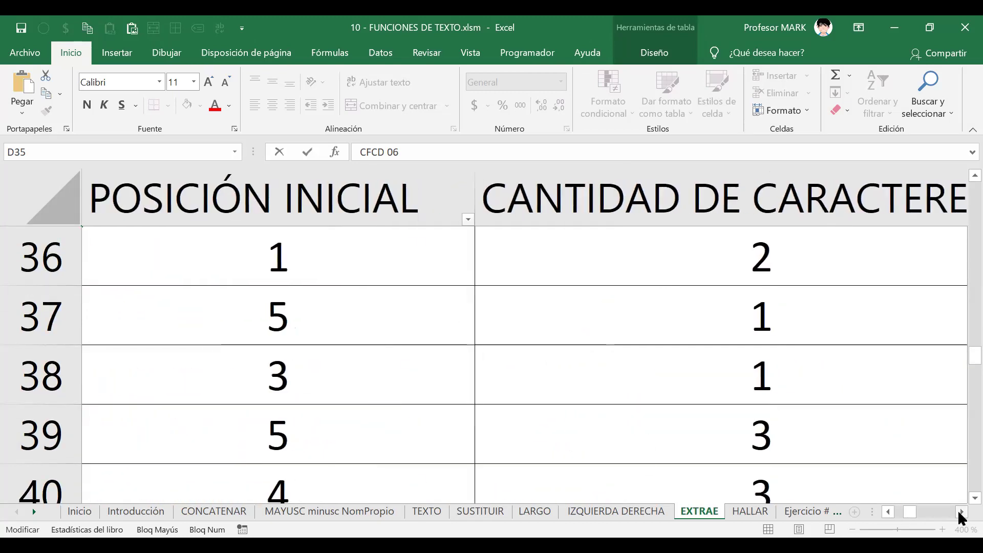
{"action": "left_click", "coordinate": [891, 510]}
{"action": "left_click", "coordinate": [891, 510]}
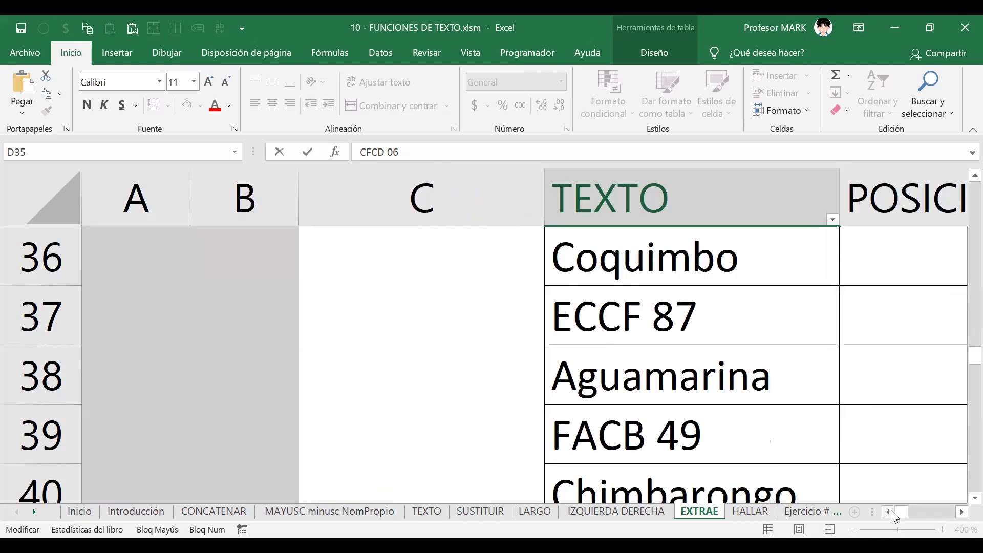
{"action": "left_click", "coordinate": [959, 512]}
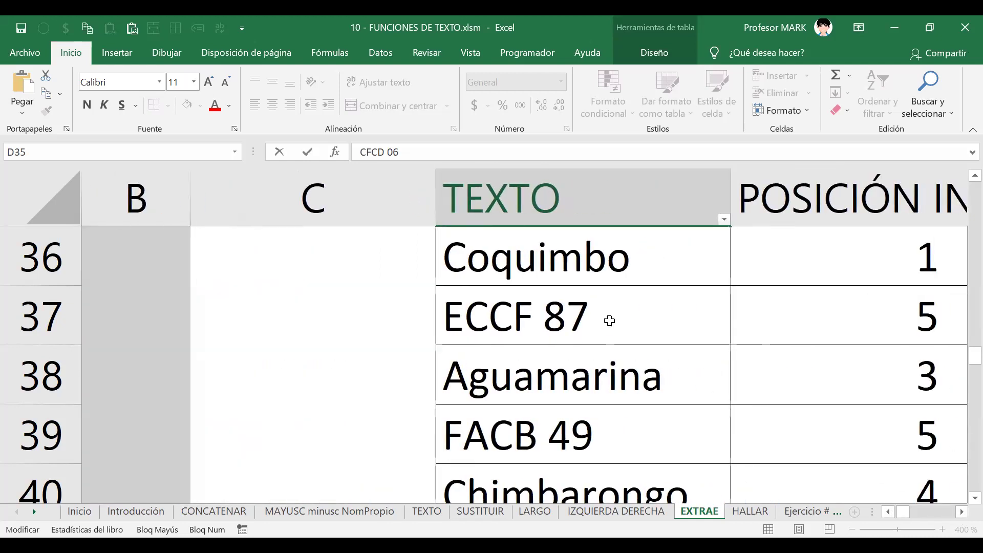
{"action": "left_click", "coordinate": [482, 315]}
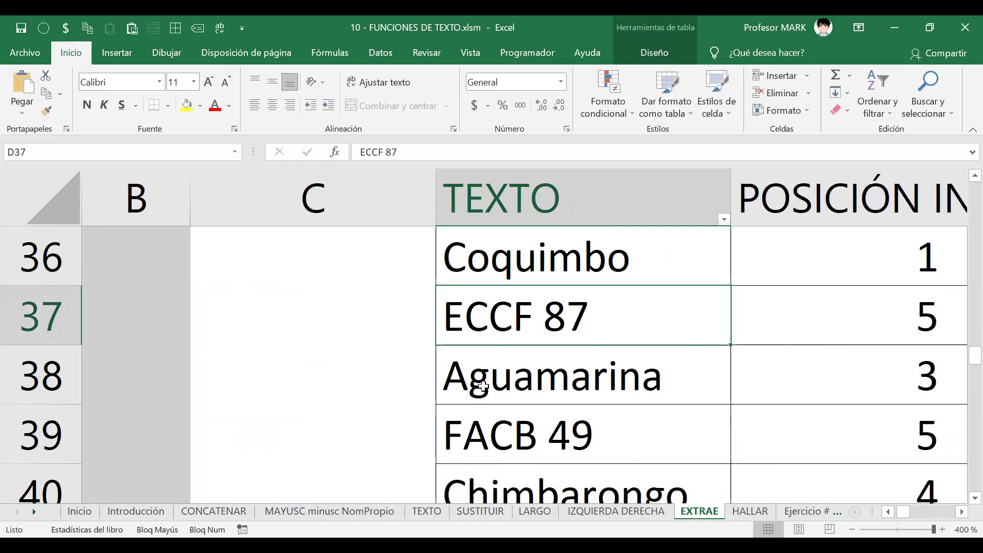
{"action": "key", "text": "ctrl+shift+Right"}
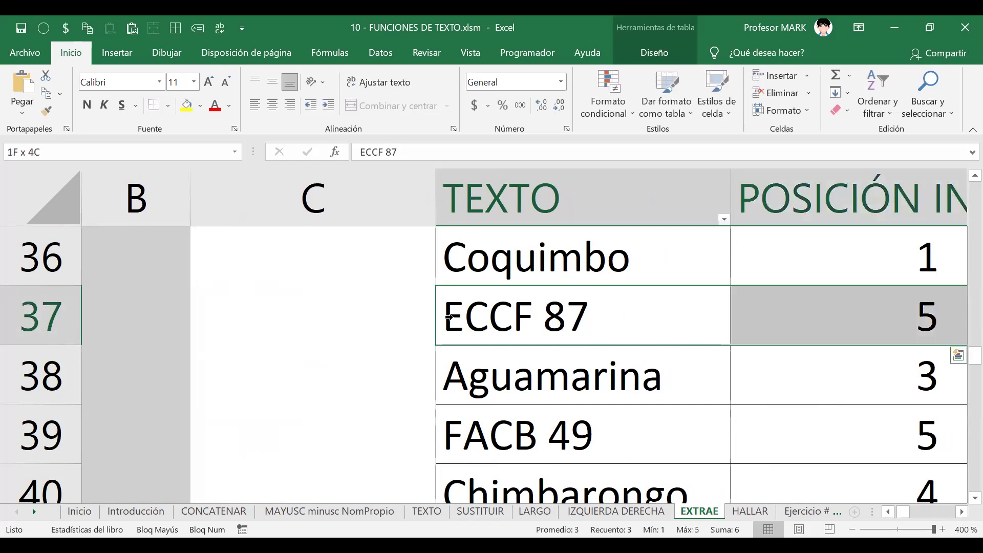
Open the text in D37 for in-cell editing and highlight its characters, counting up to the space at the fifth position.
{"action": "left_click", "coordinate": [453, 317]}
{"action": "double_click", "coordinate": [447, 317]}
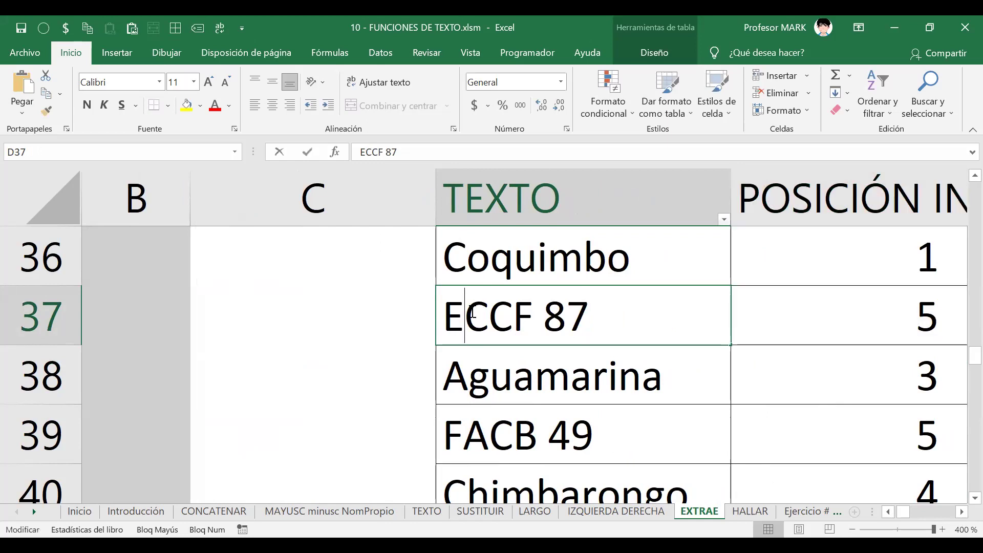
{"action": "left_click_drag", "start_coordinate": [447, 317], "coordinate": [455, 317]}
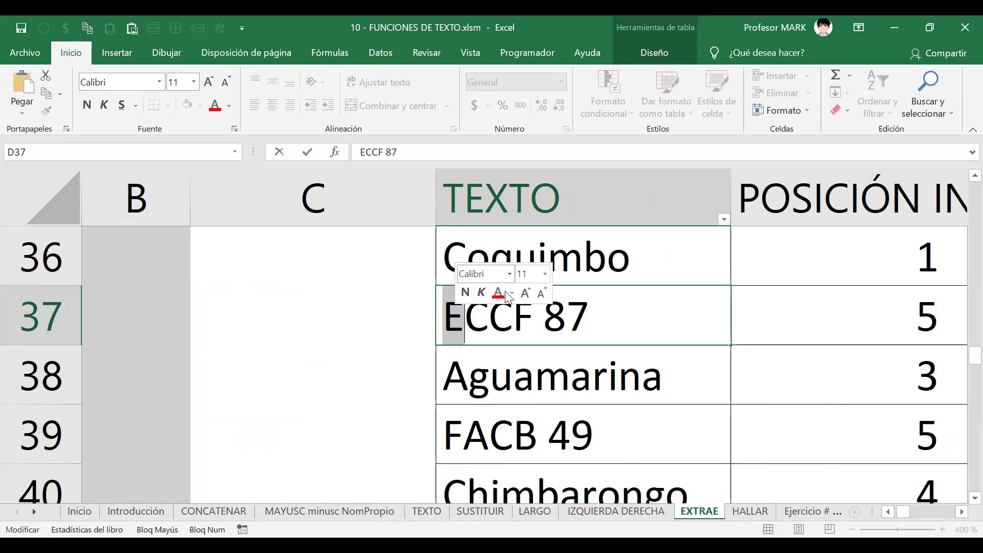
{"action": "left_click_drag", "start_coordinate": [514, 321], "coordinate": [528, 322]}
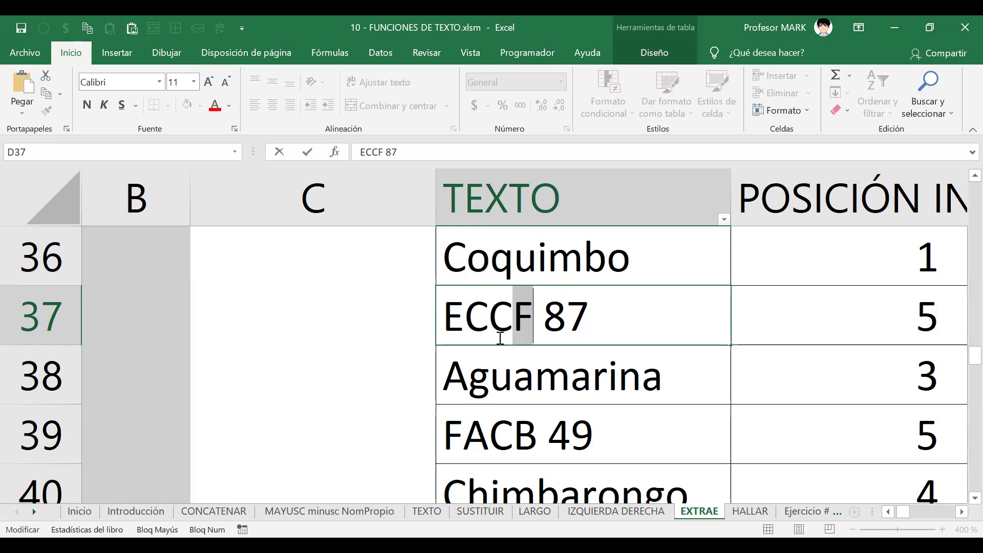
{"action": "left_click", "coordinate": [543, 314]}
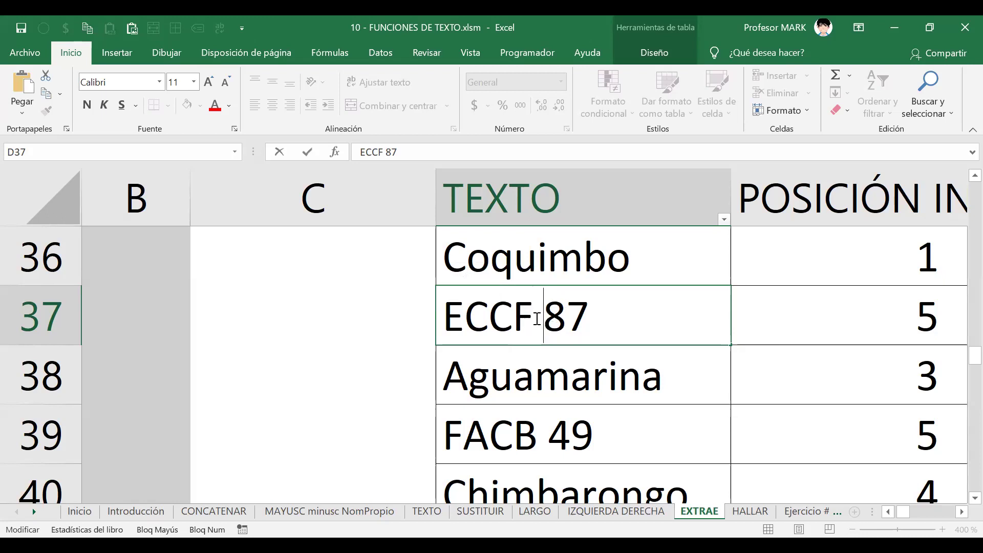
{"action": "left_click_drag", "start_coordinate": [536, 318], "coordinate": [547, 318]}
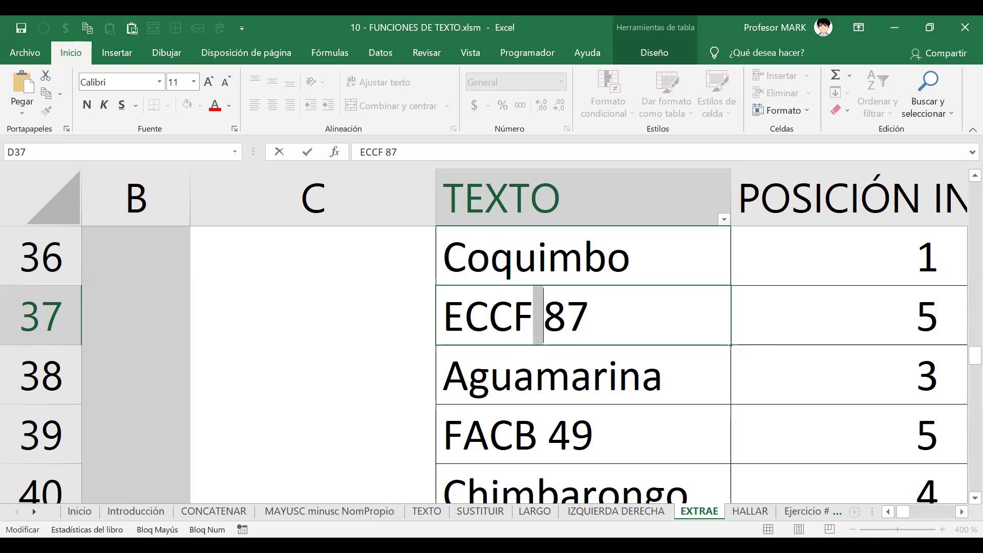
Compare the highlighted space in D37 with row 37's POSICIÓN INICIAL and CANTIDAD DE CARACTERES cells.
{"action": "left_click", "coordinate": [957, 513]}
{"action": "left_click", "coordinate": [957, 513]}
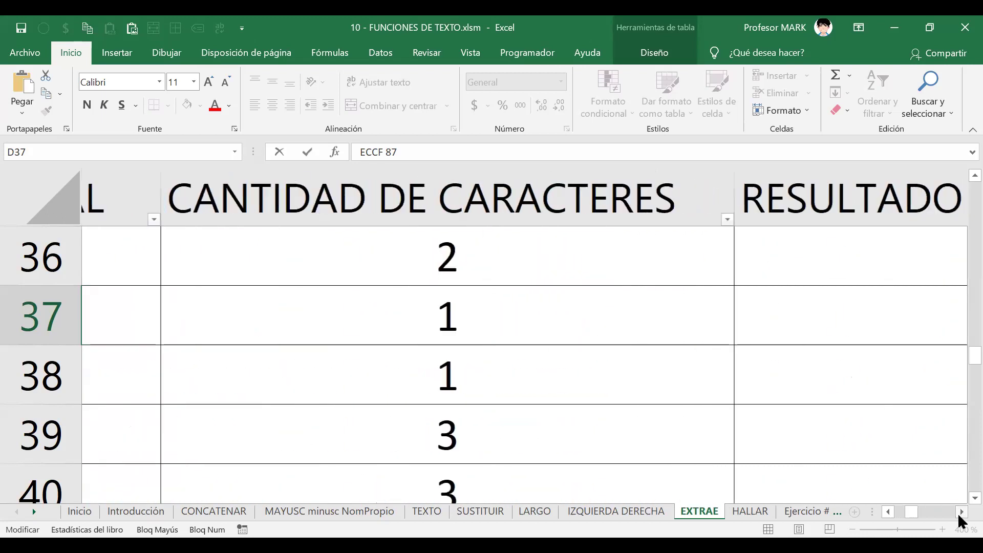
{"action": "left_click", "coordinate": [889, 511]}
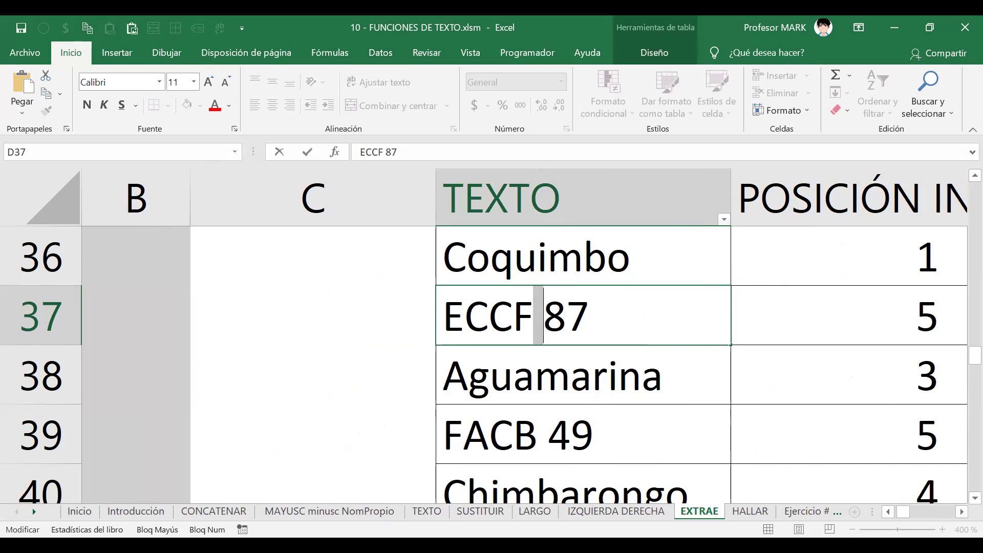
{"action": "left_click", "coordinate": [960, 512]}
{"action": "left_click", "coordinate": [960, 512]}
{"action": "left_click", "coordinate": [960, 512]}
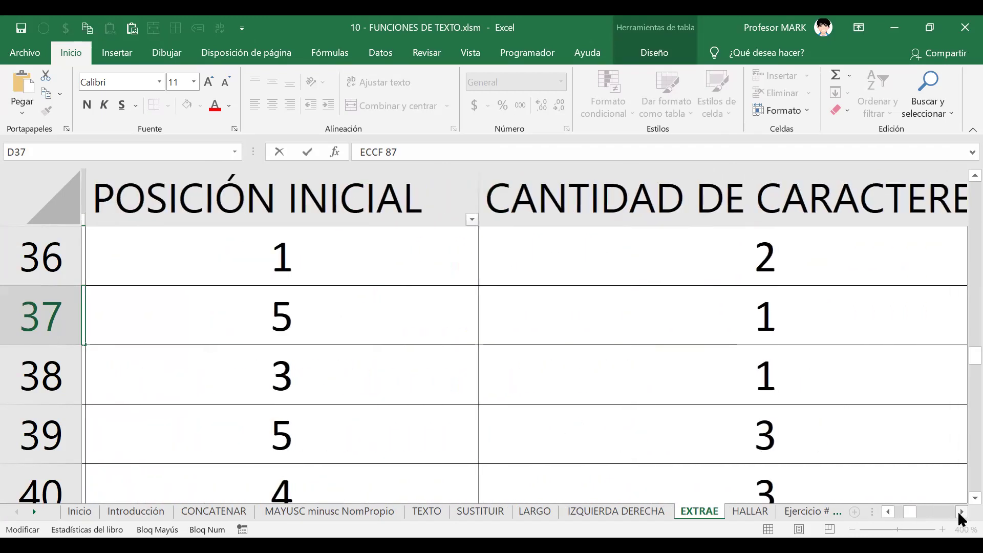
{"action": "left_click", "coordinate": [960, 511]}
{"action": "left_click", "coordinate": [887, 513]}
{"action": "left_click", "coordinate": [887, 513]}
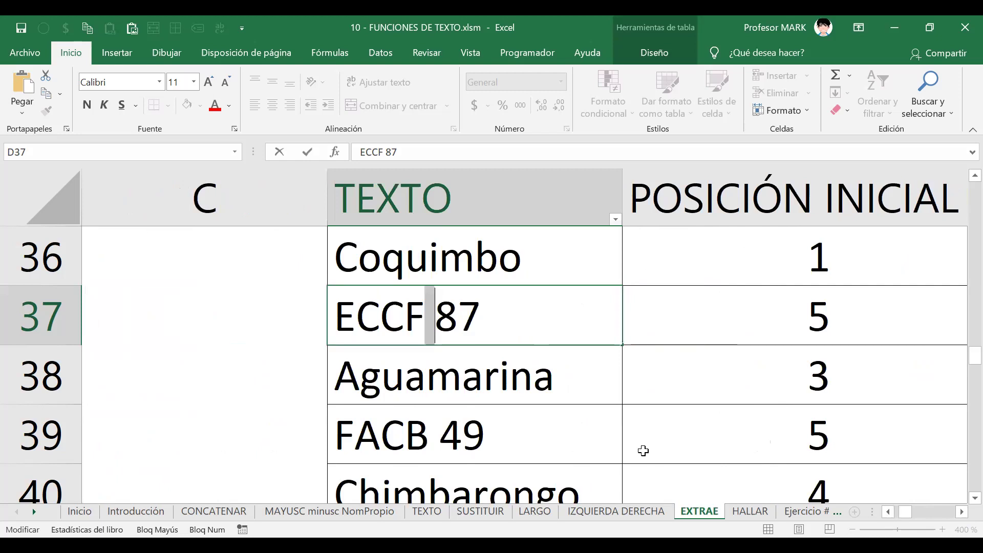
Select the text Chimbarongo in D40 and examine row 40's starting position and character count.
{"action": "scroll", "coordinate": [643, 450], "scroll_direction": "down", "scroll_amount": 2}
{"action": "scroll", "coordinate": [614, 340], "scroll_direction": "up", "scroll_amount": 2}
{"action": "scroll", "coordinate": [616, 408], "scroll_direction": "down", "scroll_amount": 1}
{"action": "left_click", "coordinate": [533, 333]}
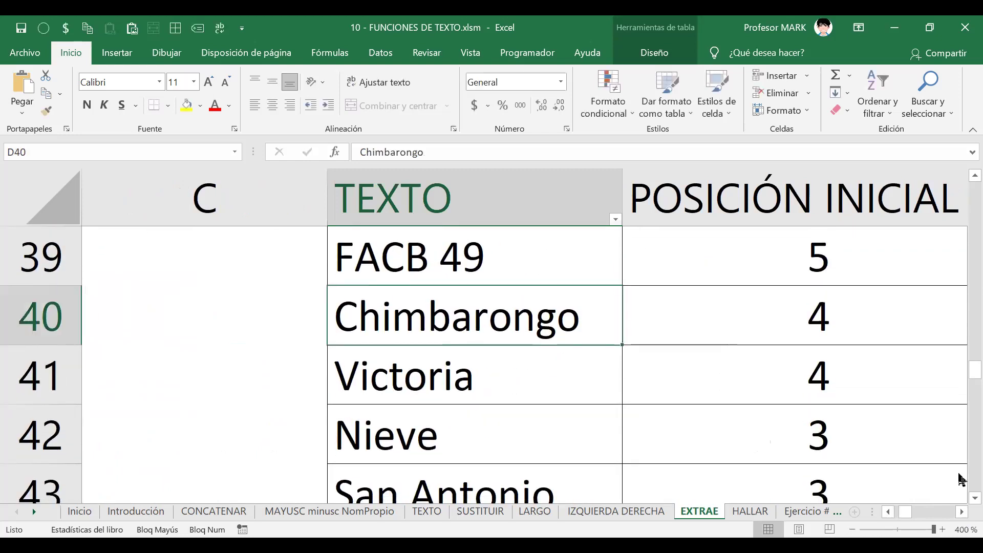
{"action": "left_click", "coordinate": [961, 513]}
{"action": "left_click", "coordinate": [961, 512]}
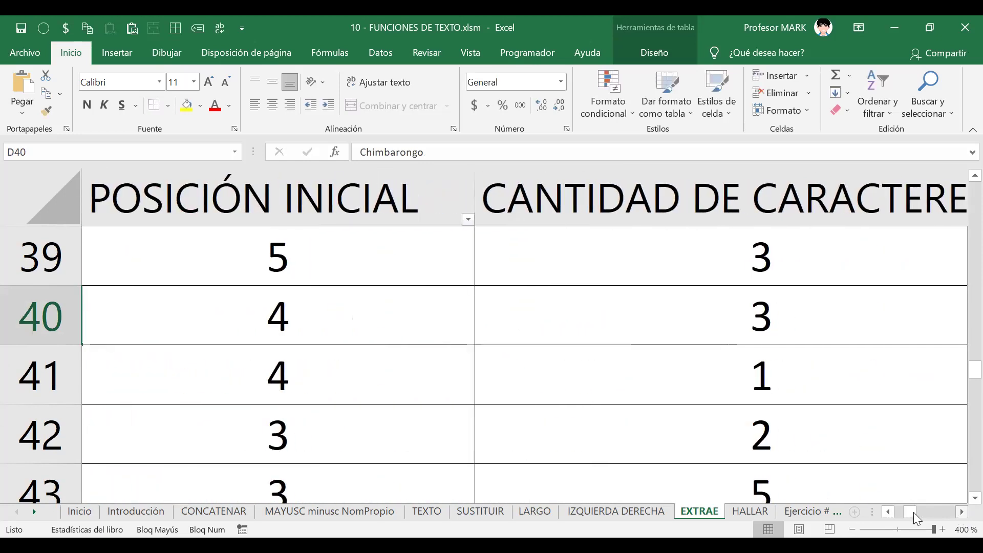
{"action": "left_click", "coordinate": [888, 511]}
{"action": "left_click", "coordinate": [888, 511]}
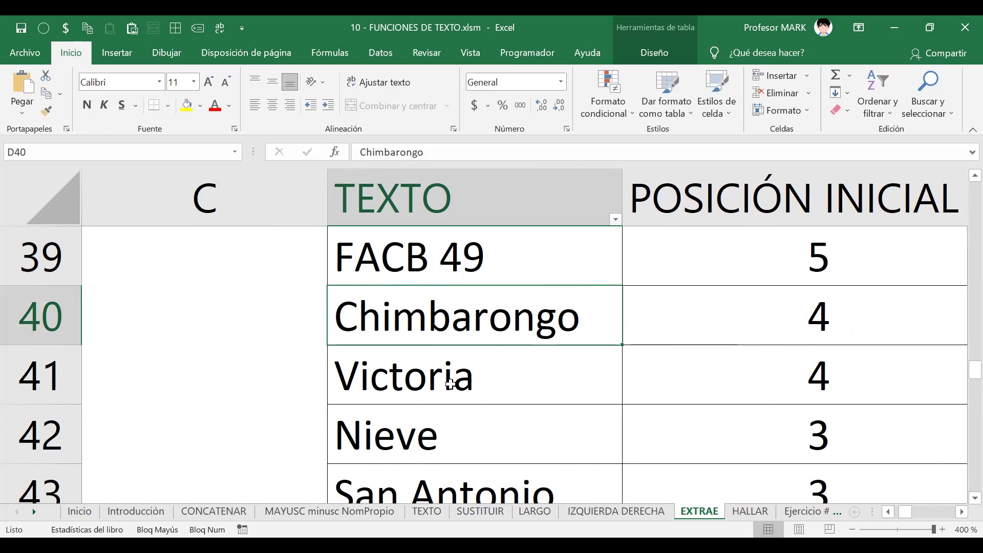
{"action": "scroll", "coordinate": [450, 384], "scroll_direction": "up", "scroll_amount": 1}
{"action": "scroll", "coordinate": [450, 384], "scroll_direction": "down", "scroll_amount": 1}
{"action": "left_click", "coordinate": [960, 512]}
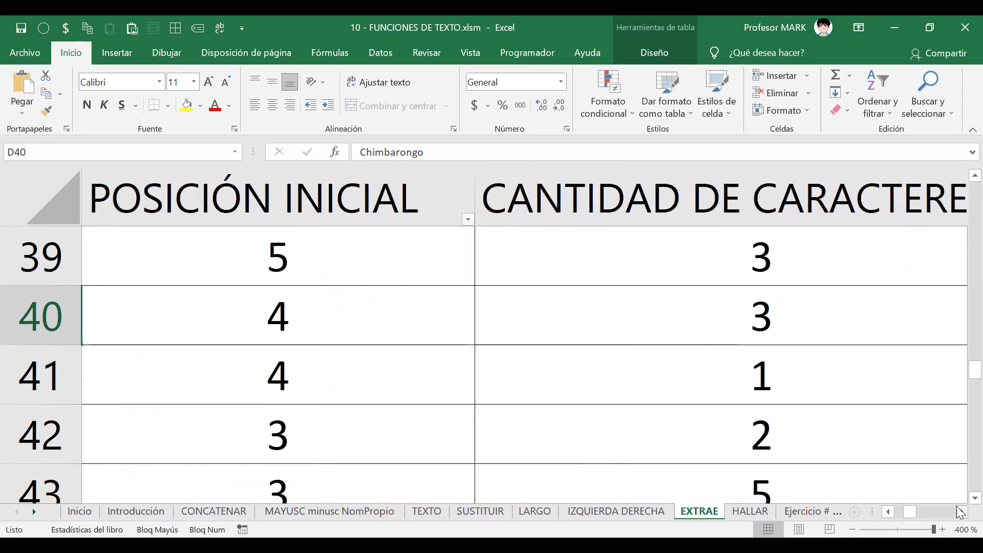
{"action": "left_click", "coordinate": [888, 511]}
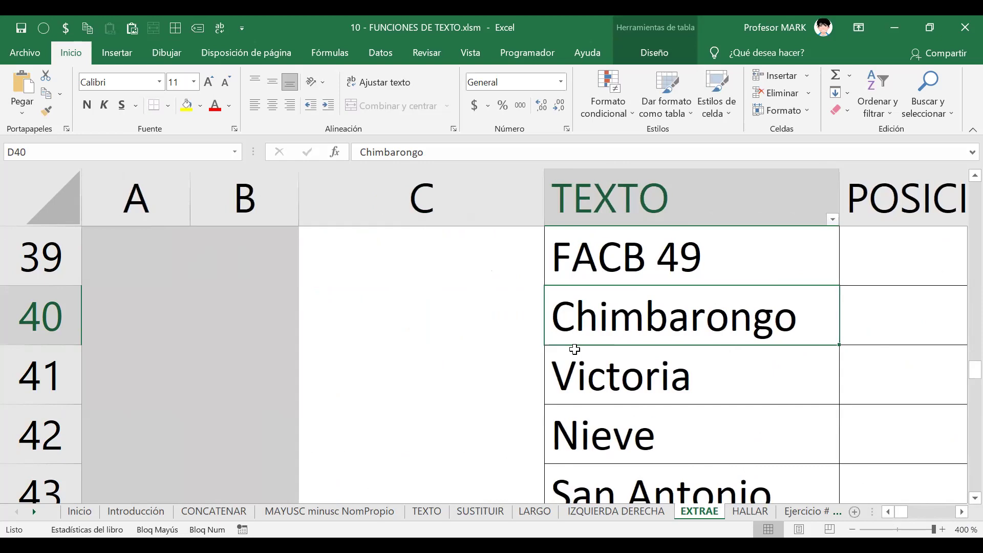
Open the text in D40 for in-cell editing and highlight its characters one at a time, counting up to the fourth position.
{"action": "double_click", "coordinate": [582, 311]}
{"action": "left_click_drag", "start_coordinate": [561, 312], "coordinate": [581, 313]}
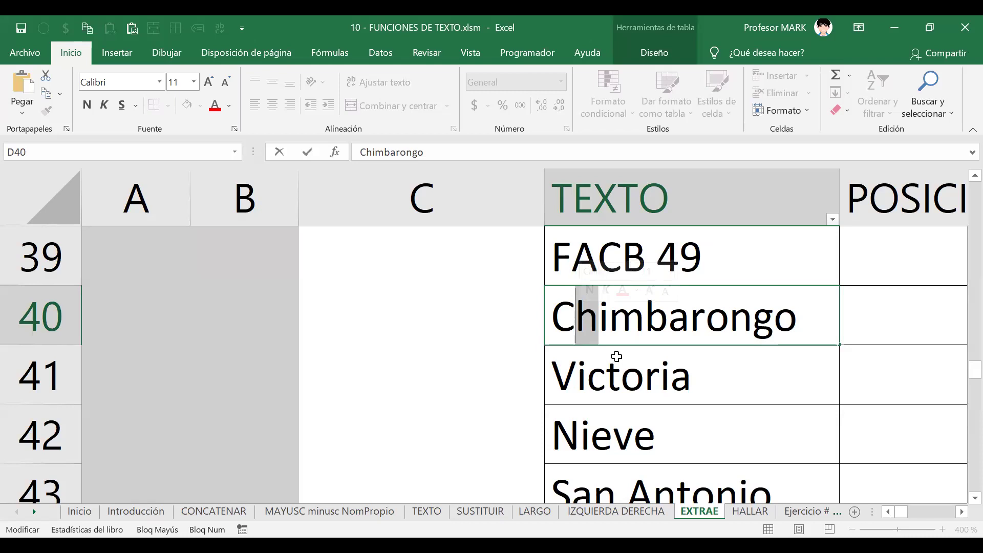
{"action": "left_click_drag", "start_coordinate": [598, 314], "coordinate": [608, 316]}
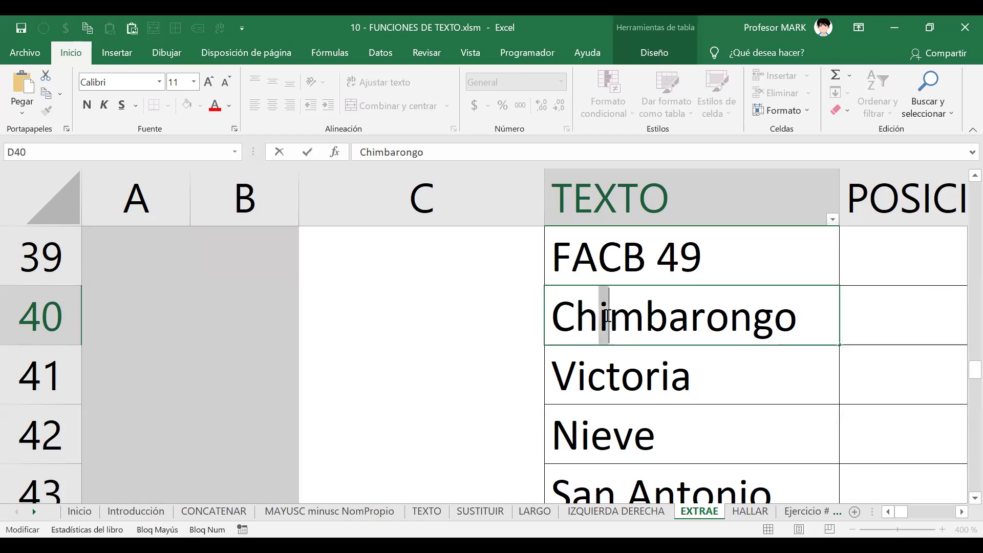
{"action": "left_click", "coordinate": [609, 317]}
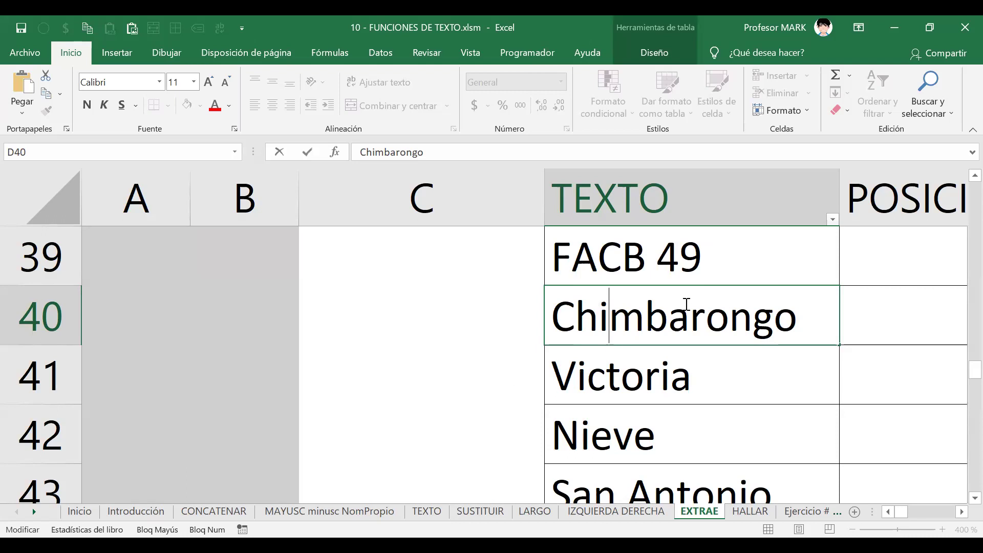
{"action": "left_click_drag", "start_coordinate": [618, 320], "coordinate": [634, 321]}
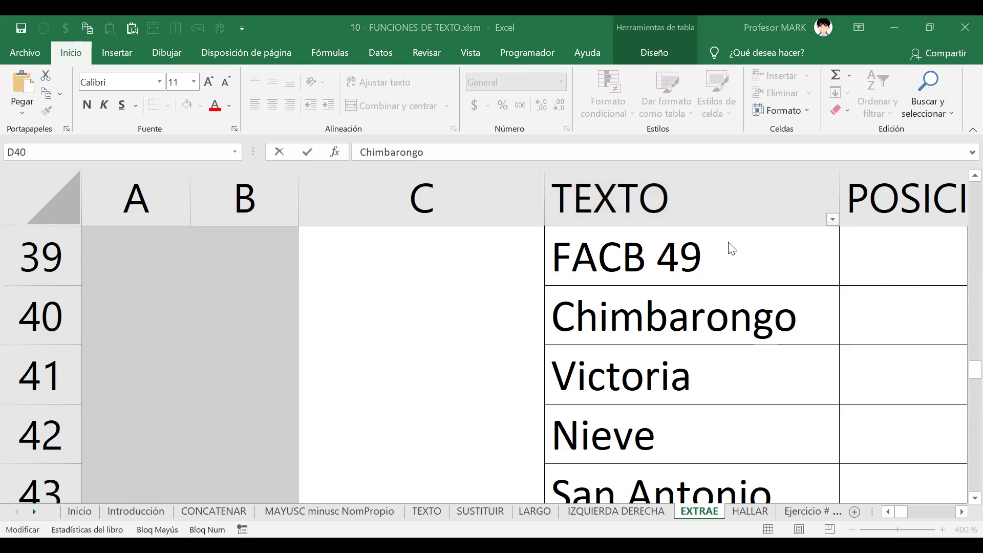
{"action": "left_click", "coordinate": [629, 325]}
{"action": "left_click", "coordinate": [630, 324]}
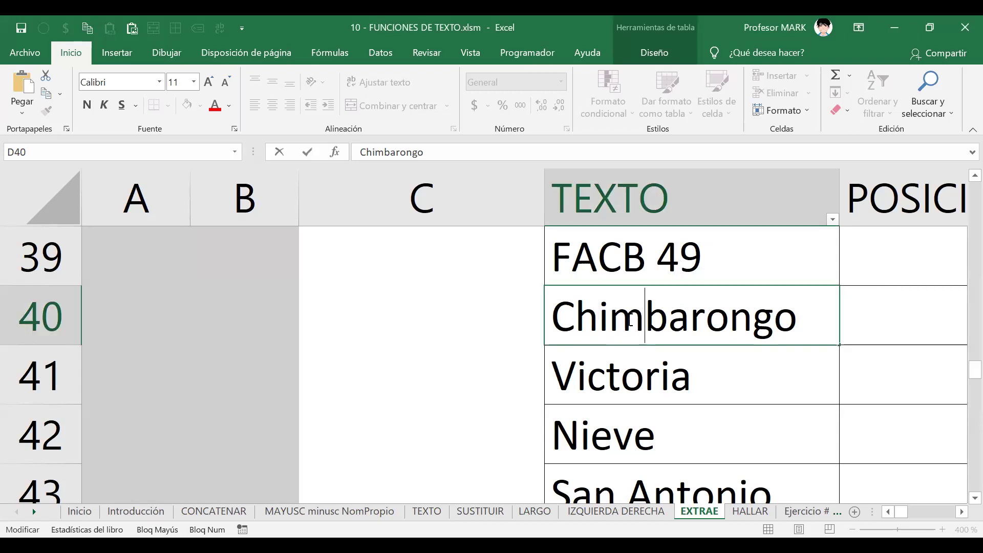
Highlight the three characters mba in D40 and check them against row 40's starting position and character count.
{"action": "left_click", "coordinate": [616, 315]}
{"action": "key", "text": "shift+Right"}
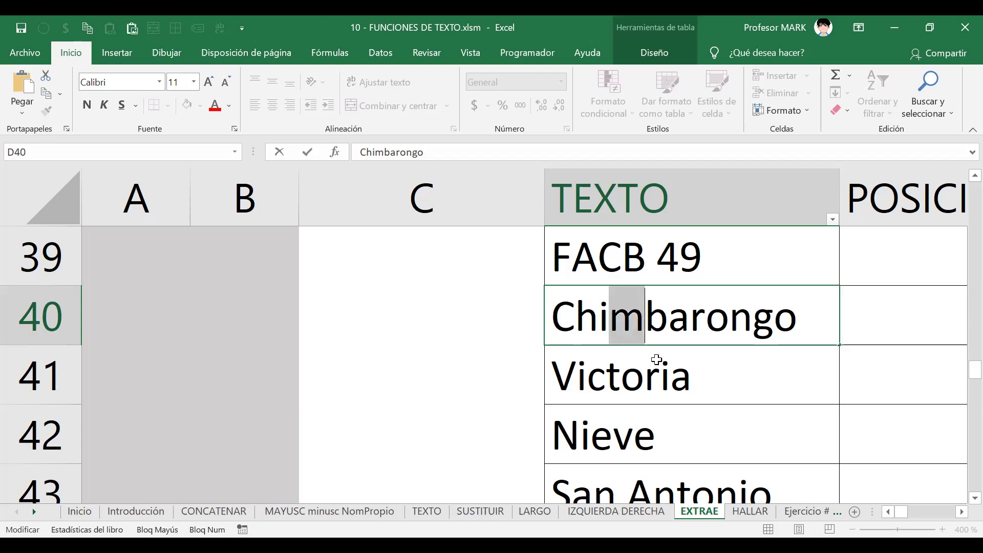
{"action": "key", "text": "shift+Right"}
{"action": "key", "text": "shift+Right"}
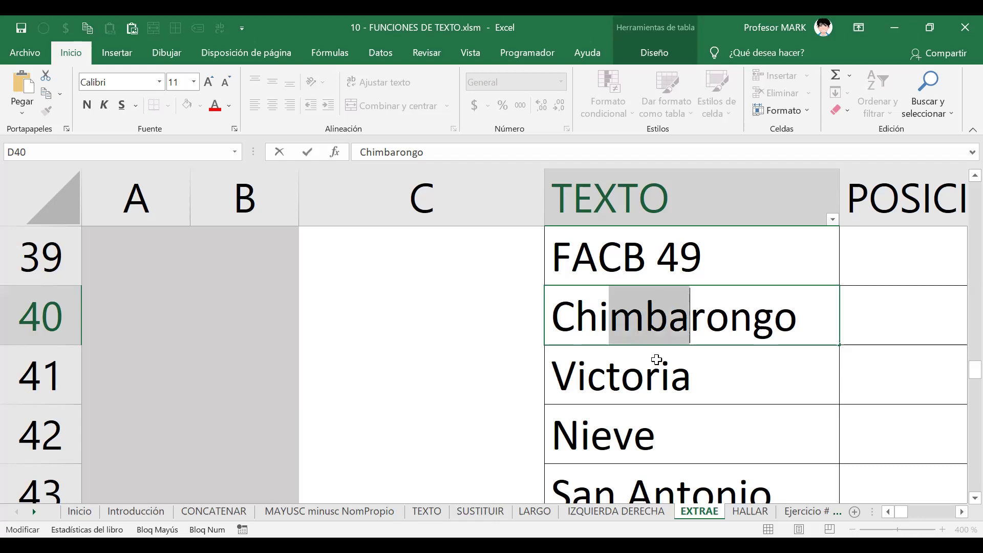
{"action": "left_click", "coordinate": [961, 511]}
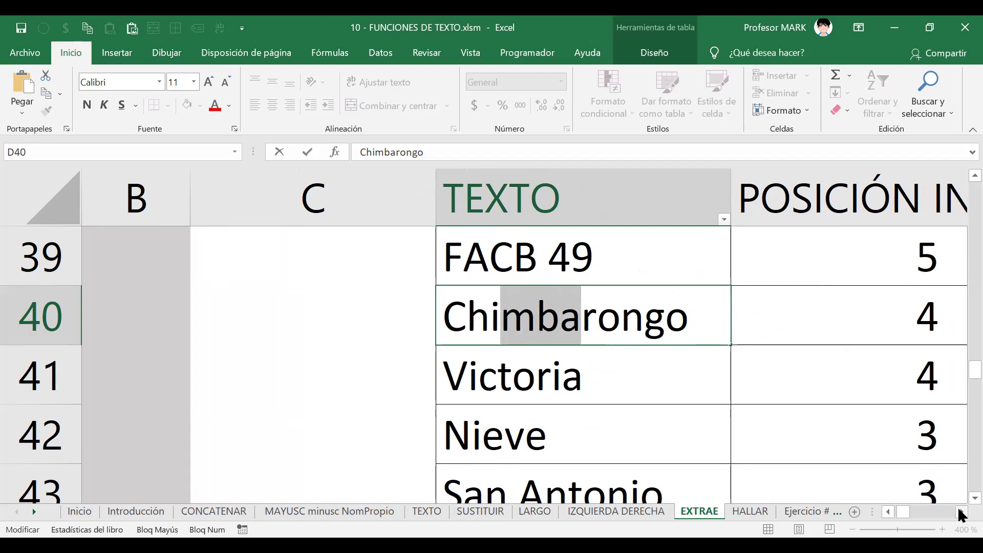
{"action": "left_click", "coordinate": [960, 513]}
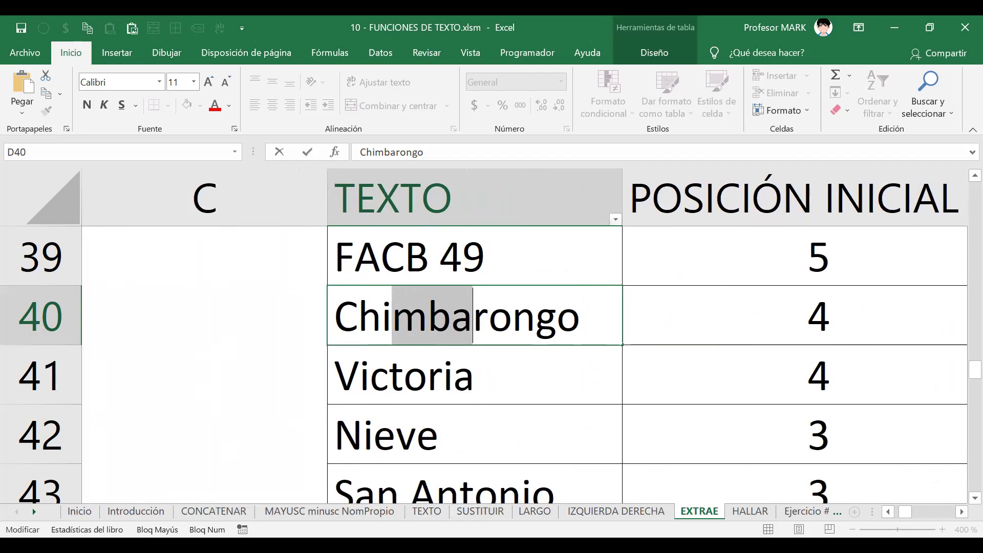
{"action": "left_click", "coordinate": [961, 512]}
{"action": "left_click", "coordinate": [961, 512]}
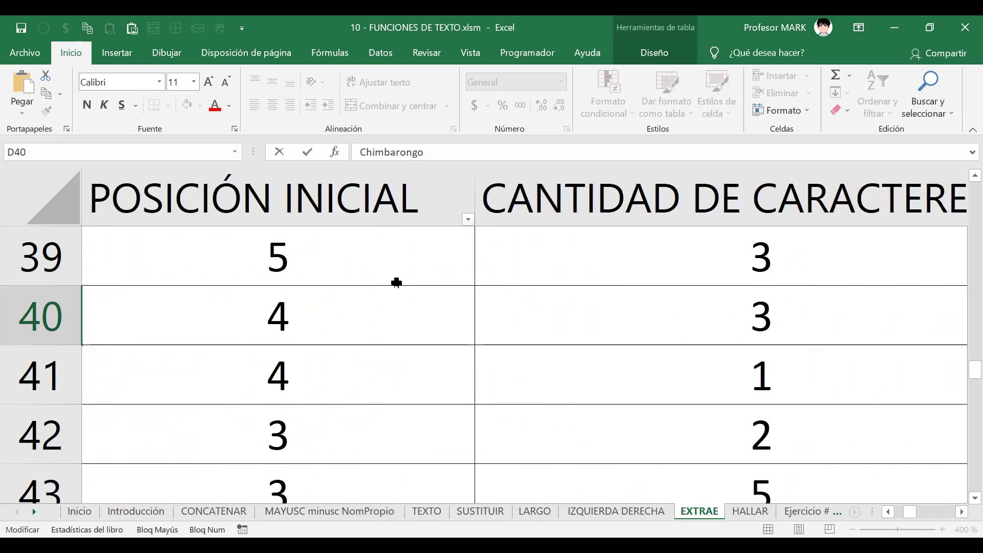
{"action": "left_click", "coordinate": [884, 510]}
Highlight the fourth character m in D40 again, extend the highlight to mba, and leave cell editing.
{"action": "left_click", "coordinate": [394, 306]}
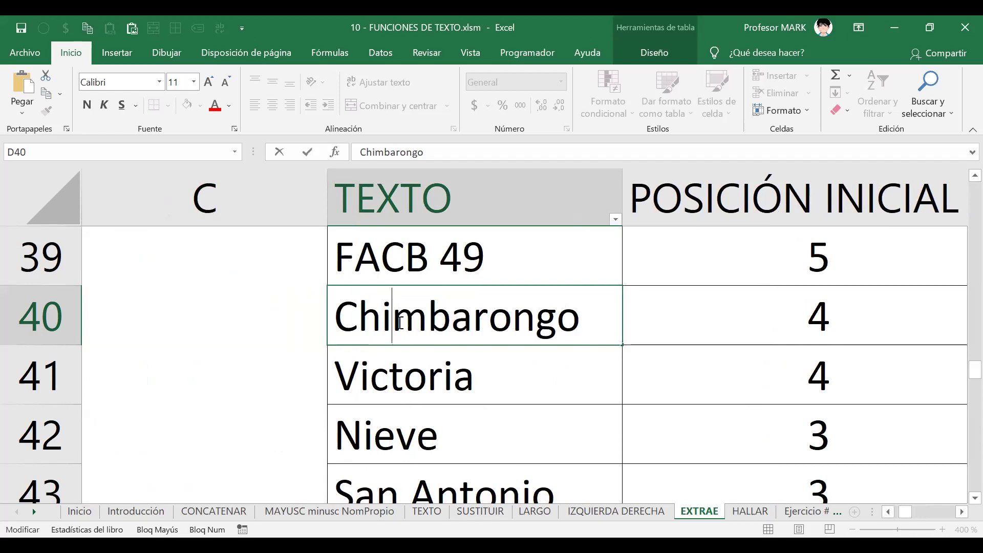
{"action": "left_click_drag", "start_coordinate": [394, 322], "coordinate": [419, 322]}
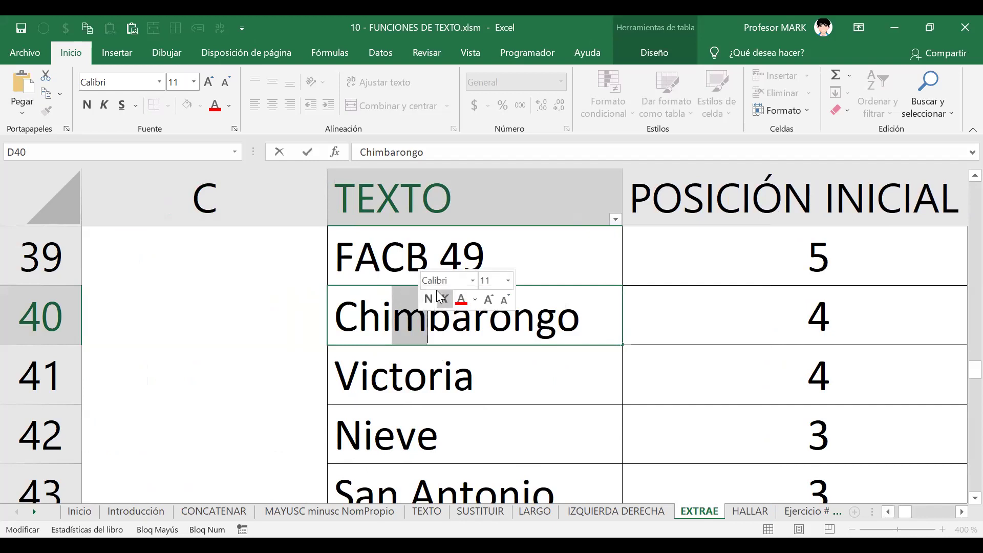
{"action": "left_click", "coordinate": [427, 324]}
{"action": "key", "text": "Left"}
{"action": "left_click_drag", "start_coordinate": [426, 324], "coordinate": [472, 330]}
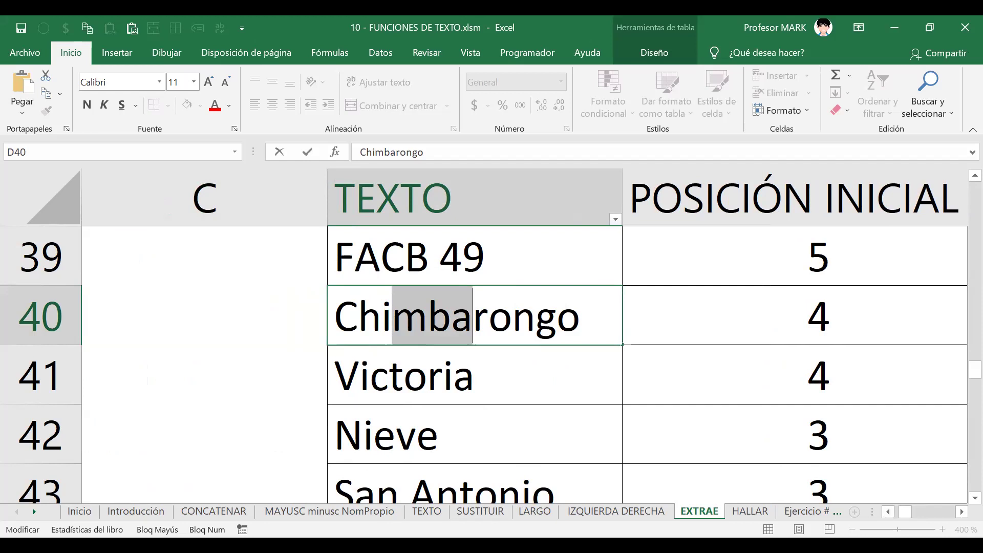
{"action": "key", "text": "Escape"}
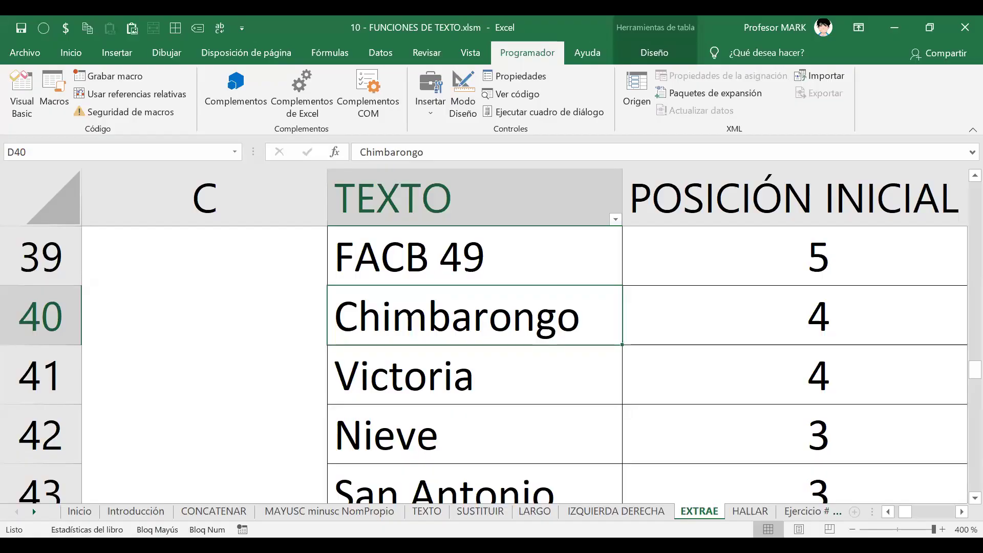
Start an EXTRAE formula in G35, the first RESULTADO cell, using the row's TEXTO value as its text argument.
{"action": "key", "text": "alt+n"}
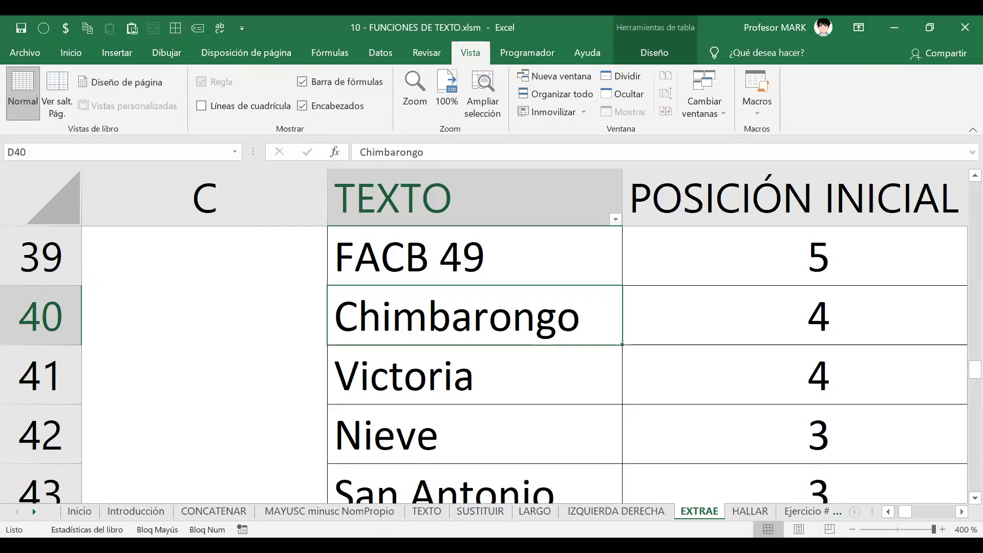
{"action": "key", "text": "q"}
{"action": "key", "text": "1"}
{"action": "key", "text": "Return"}
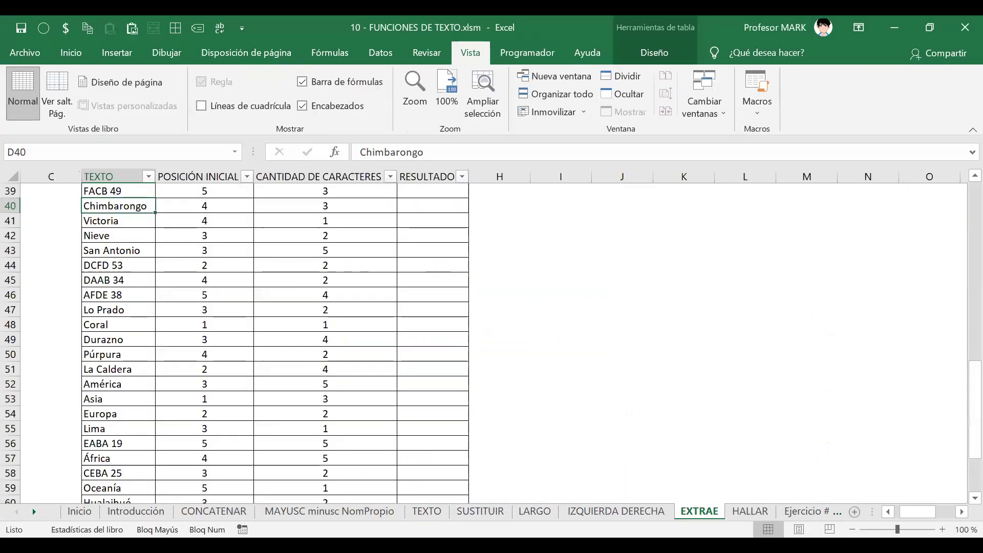
{"action": "scroll", "coordinate": [448, 369], "scroll_direction": "up", "scroll_amount": 5}
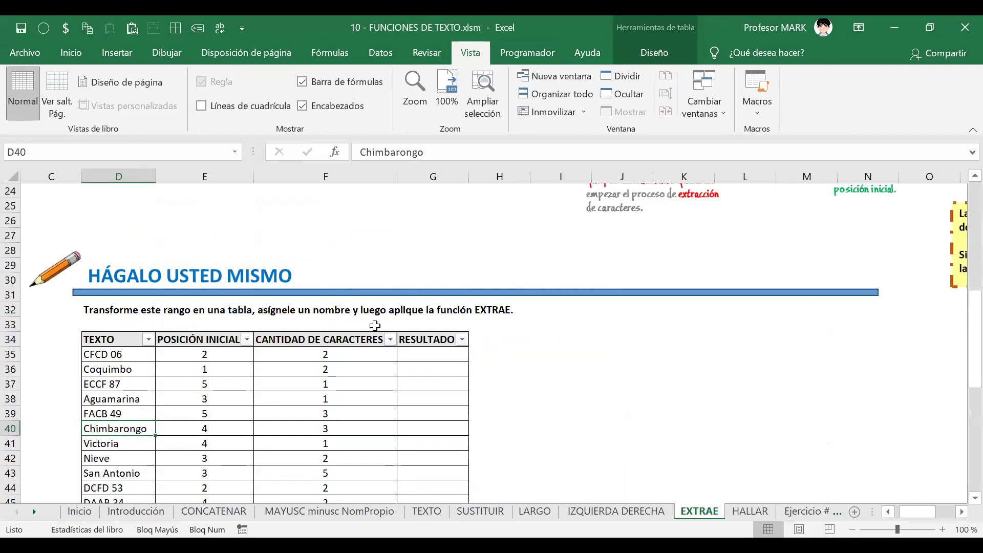
{"action": "left_click", "coordinate": [413, 354]}
{"action": "scroll", "coordinate": [595, 381], "scroll_direction": "down", "scroll_amount": 2}
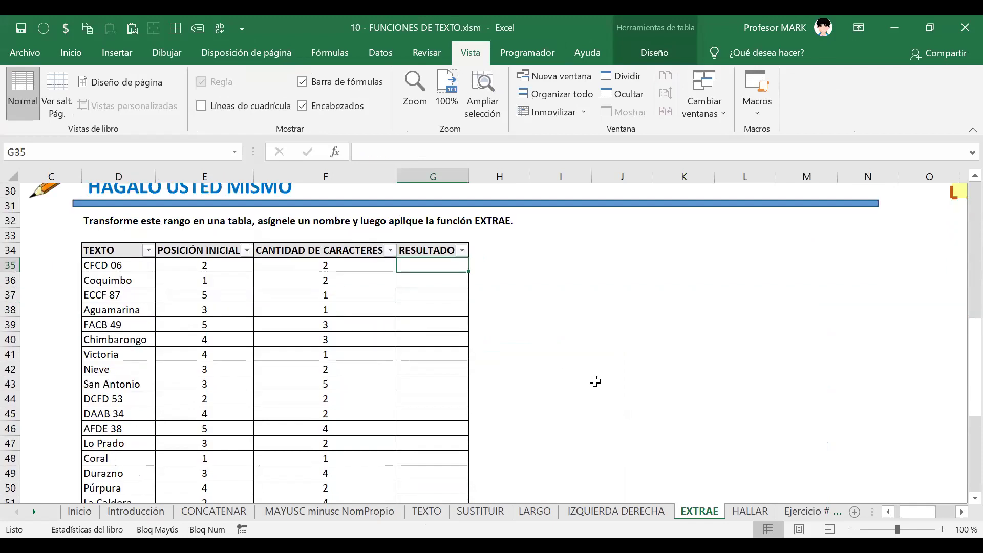
{"action": "type", "text": "="}
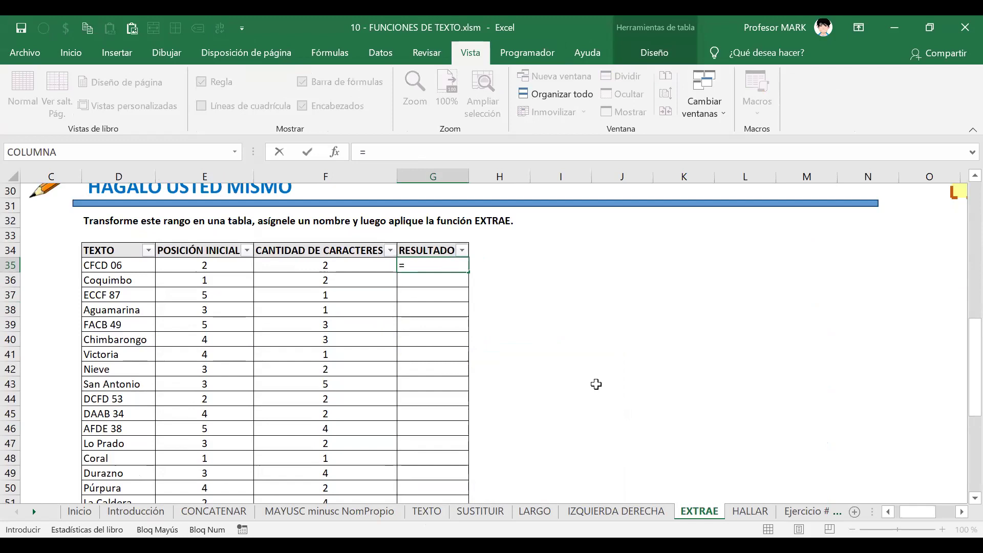
{"action": "type", "text": "EXTRAE("}
{"action": "left_click", "coordinate": [106, 264]}
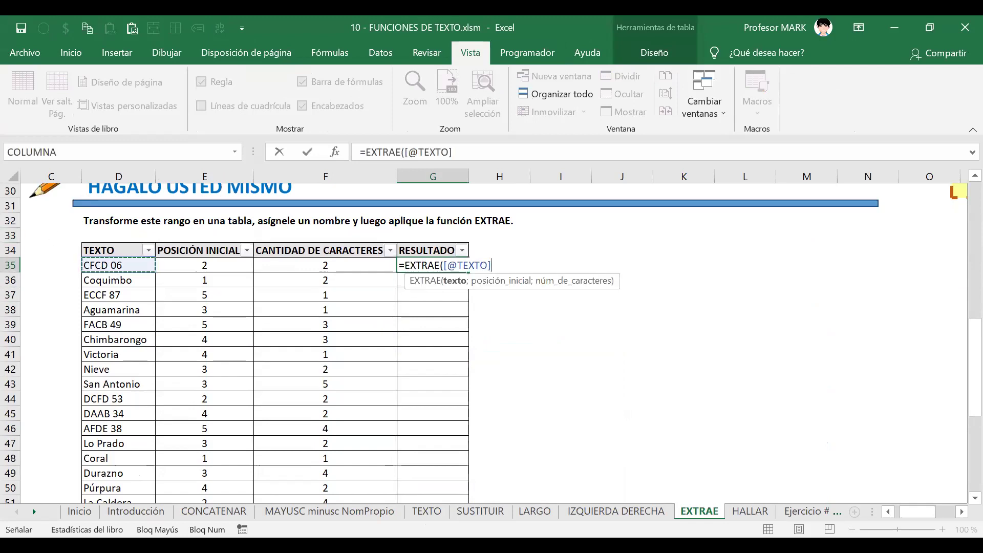
Add the row's POSICIÓN INICIAL value as the starting position argument of the EXTRAE formula in G35.
{"action": "type", "text": "1"}
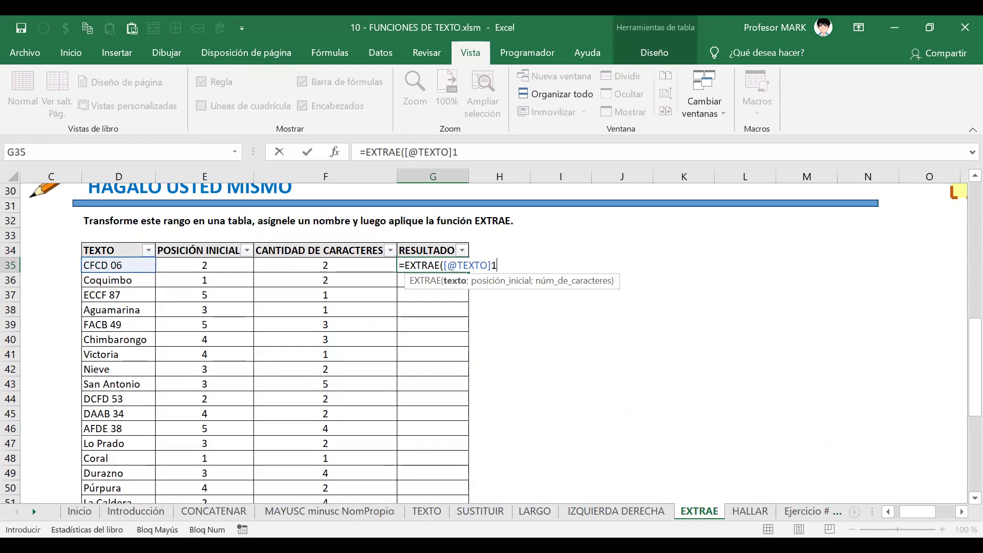
{"action": "type", "text": ";"}
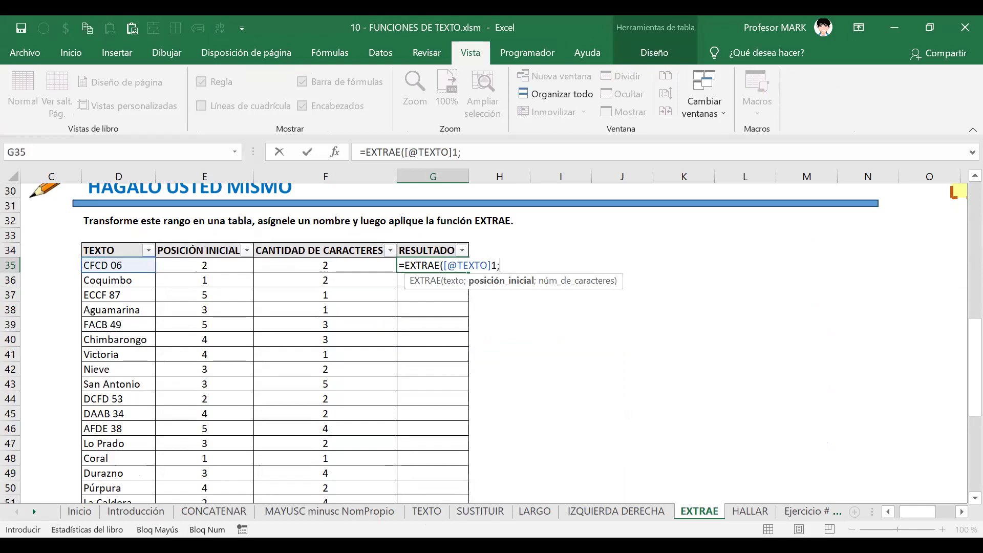
{"action": "key", "text": "BackSpace"}
{"action": "key", "text": "BackSpace"}
{"action": "type", "text": ";"}
{"action": "left_click", "coordinate": [224, 269]}
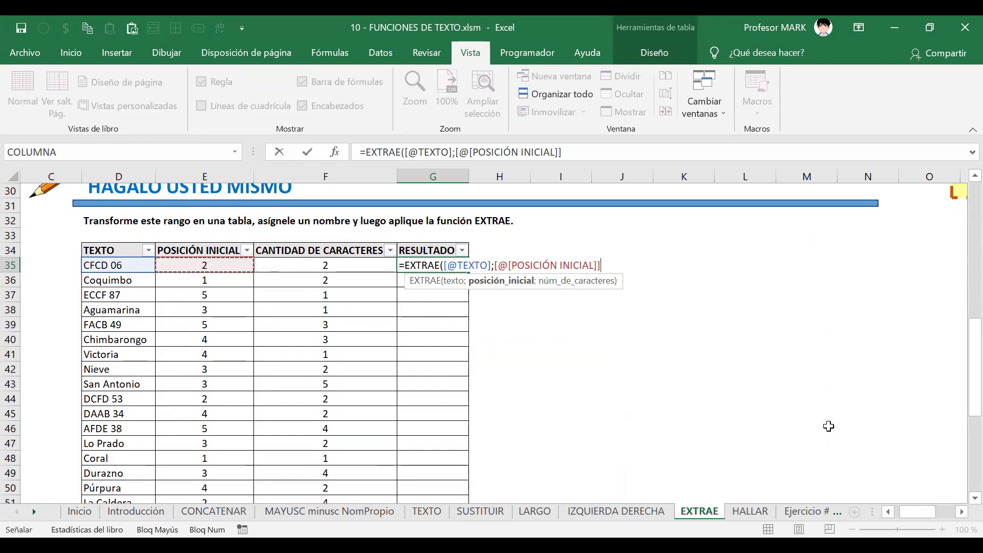
Add the row's CANTIDAD DE CARACTERES value as the character count, close the EXTRAE formula and enter it.
{"action": "type", "text": ";"}
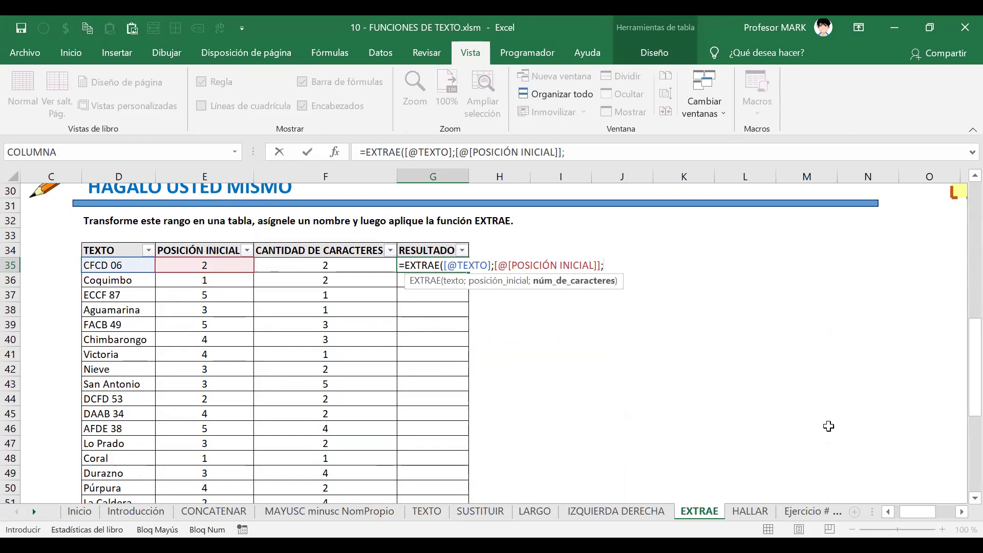
{"action": "left_click", "coordinate": [307, 267]}
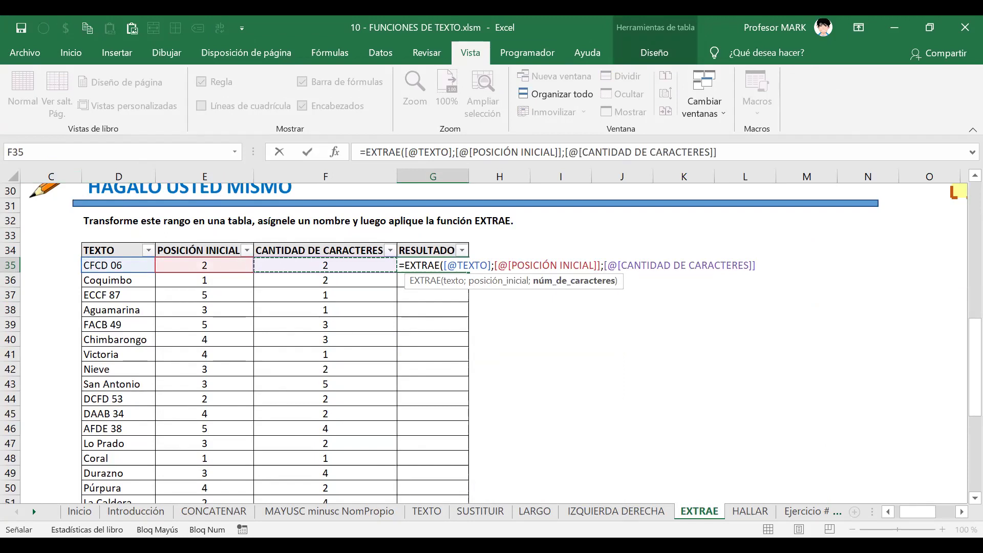
{"action": "type", "text": ")"}
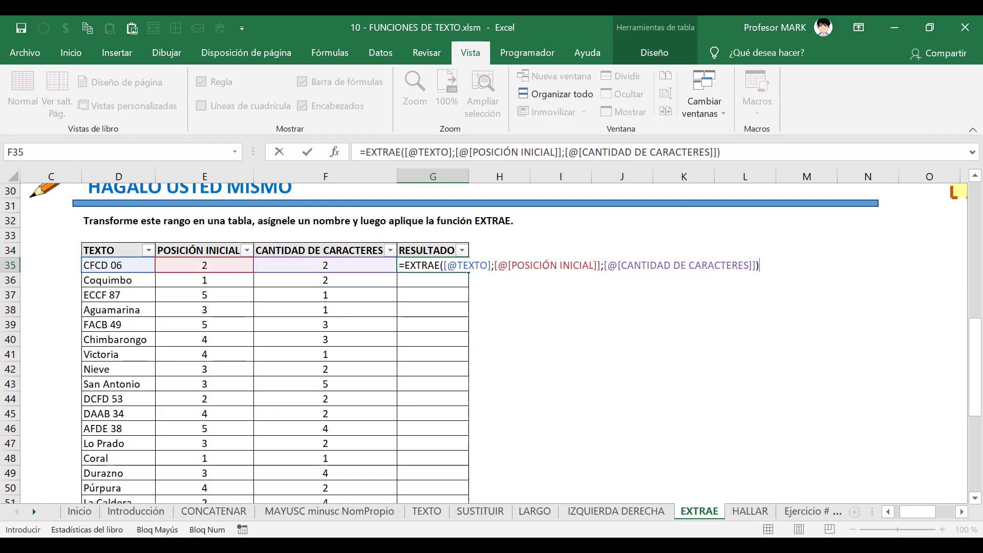
{"action": "key", "text": "Return"}
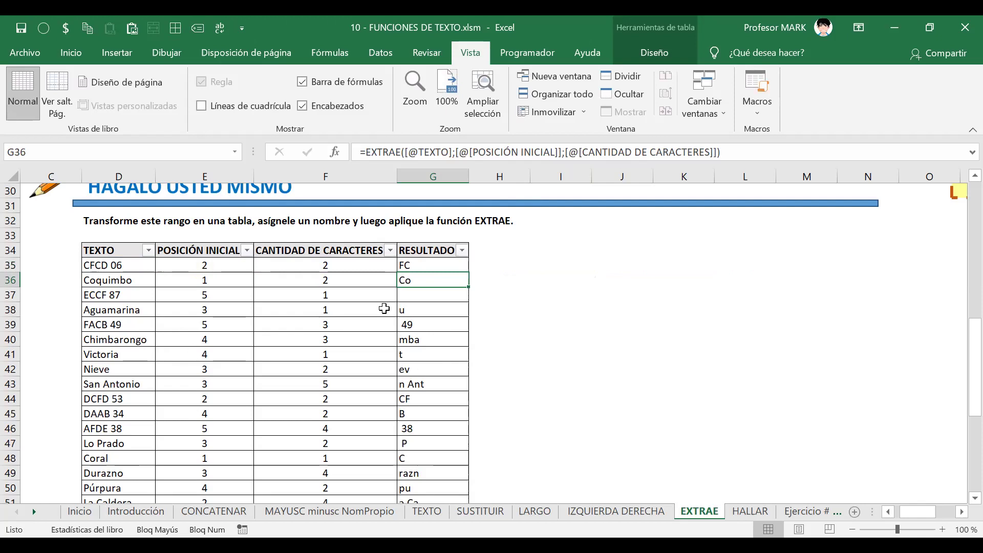
Examine the result in G37 against row 37's text, starting position and character count.
{"action": "left_click", "coordinate": [426, 295]}
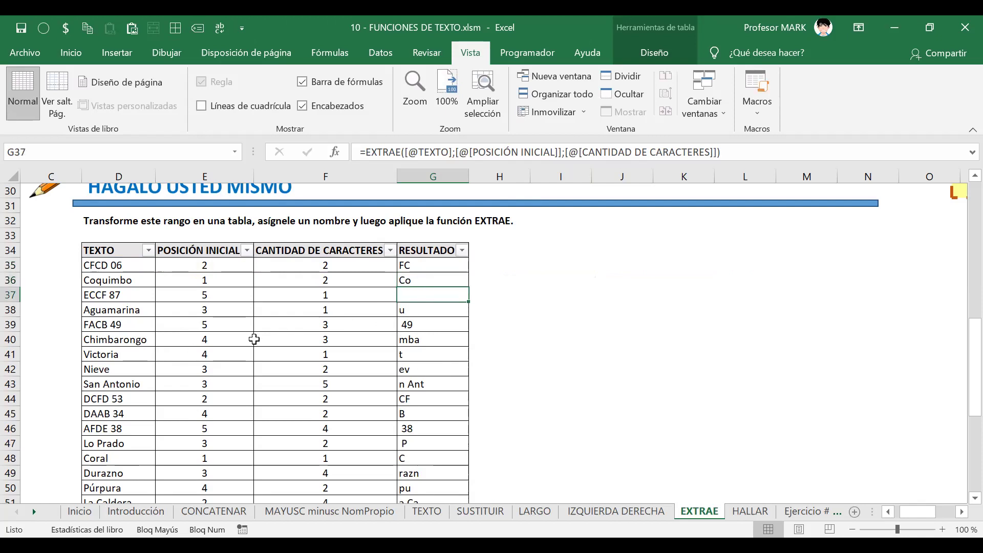
{"action": "scroll", "coordinate": [254, 338], "scroll_direction": "up", "scroll_amount": 2}
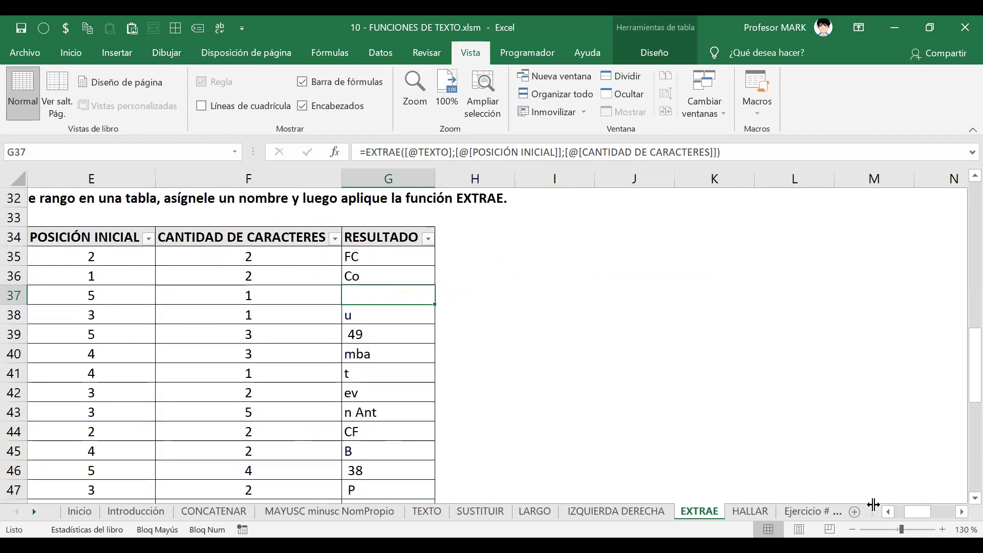
{"action": "left_click", "coordinate": [888, 512]}
{"action": "left_click", "coordinate": [888, 512]}
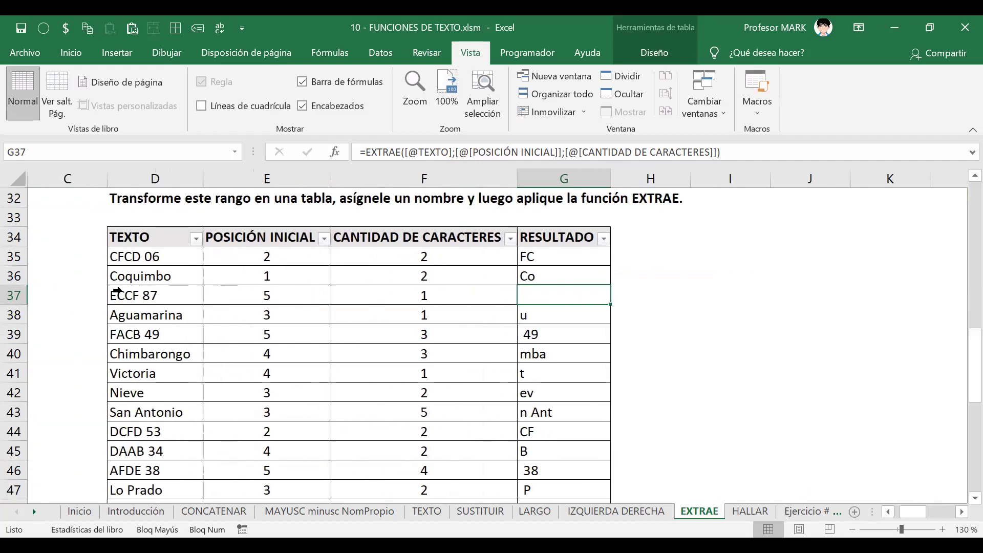
{"action": "left_click", "coordinate": [544, 272]}
{"action": "left_click", "coordinate": [543, 293]}
{"action": "key", "text": "alt+Tab"}
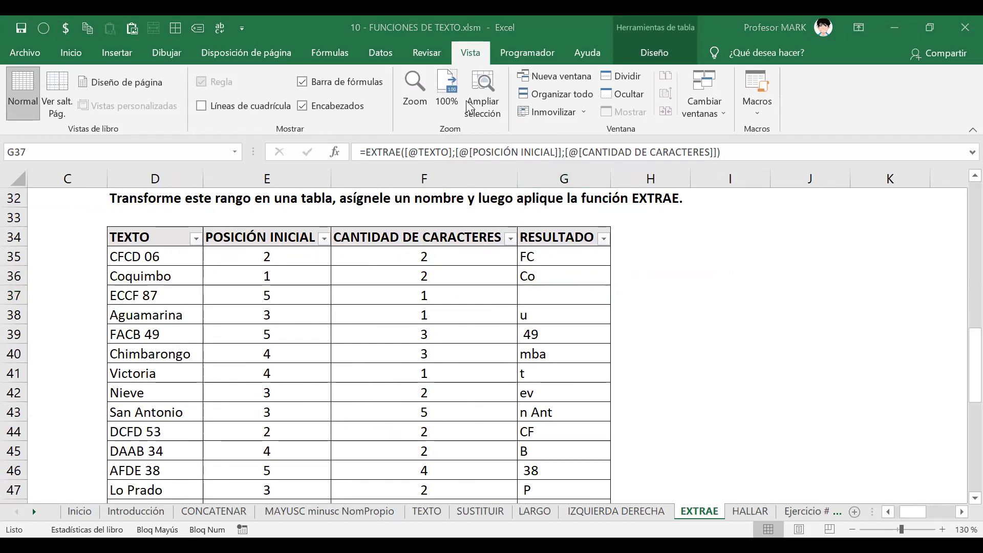
{"action": "left_click", "coordinate": [572, 291]}
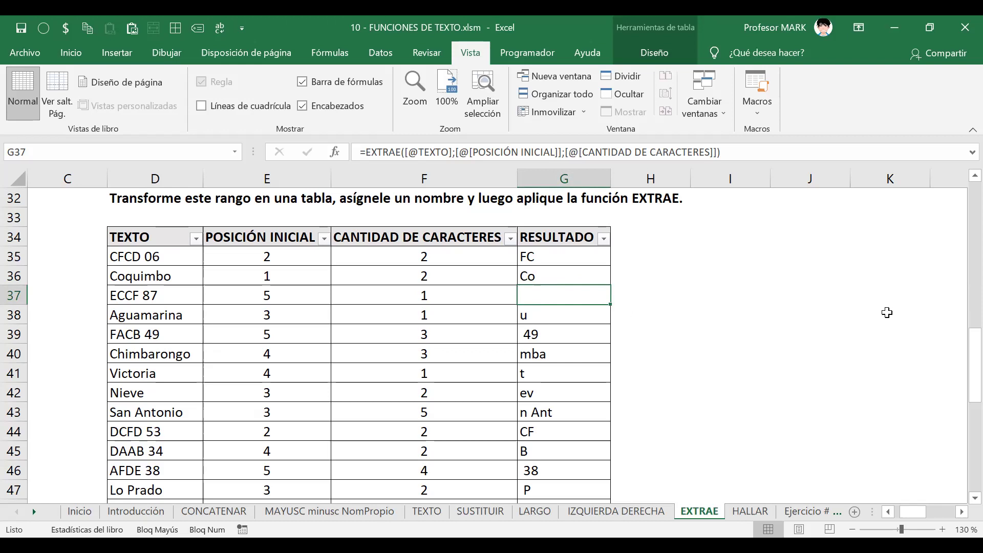
{"action": "key", "text": "Right"}
{"action": "key", "text": "Right"}
{"action": "type", "text": "="}
{"action": "key", "text": "Escape"}
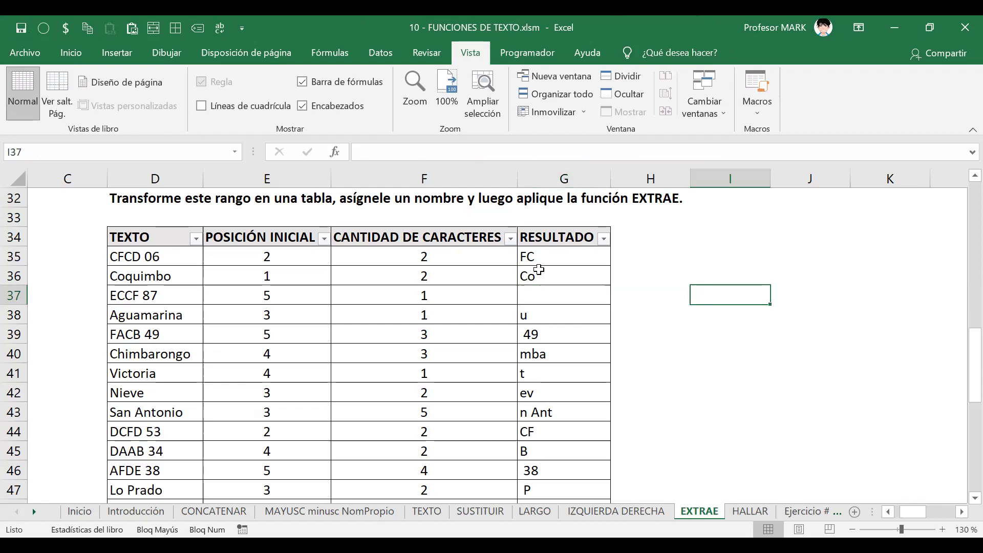
Open the EXTRAE formula in G35 to review its three arguments, close it and select the result in G37.
{"action": "double_click", "coordinate": [550, 258]}
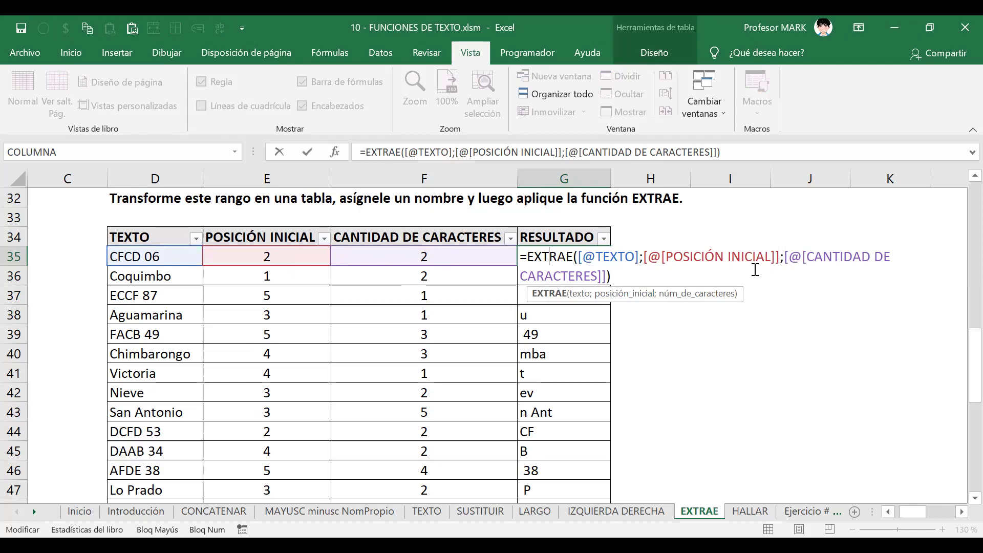
{"action": "key", "text": "Return"}
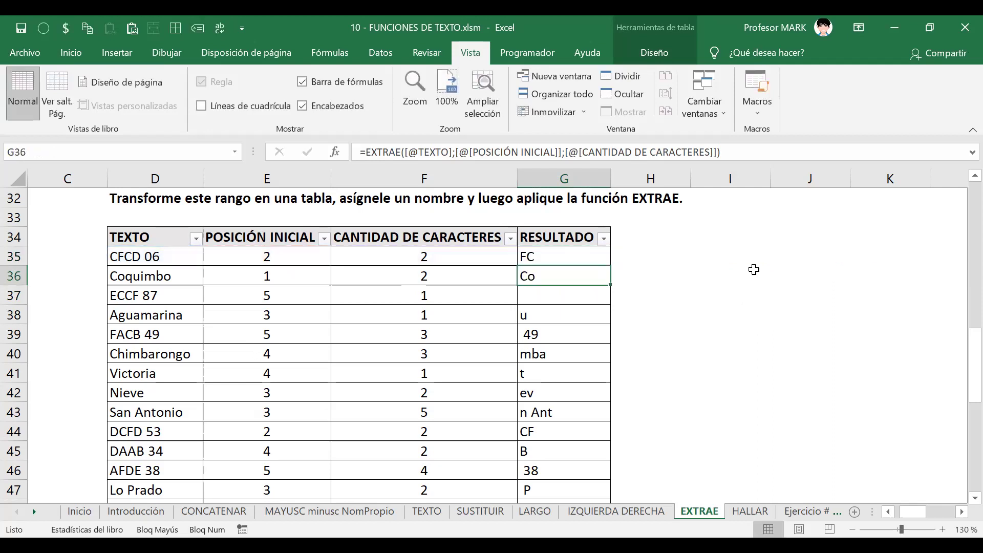
{"action": "key", "text": "Down"}
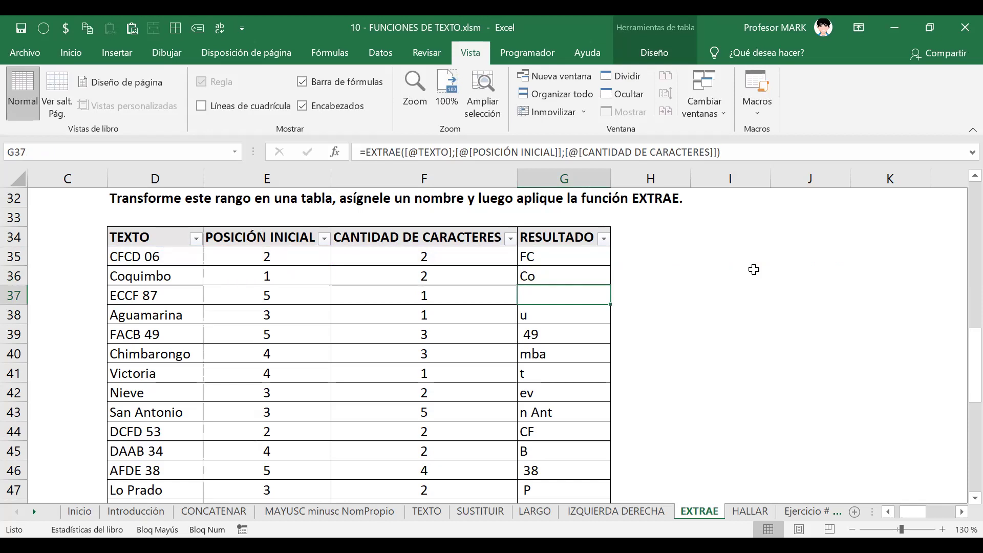
Enter =LARGO(I36) in J36 to count the characters of the empty cell I36.
{"action": "key", "text": "Right"}
{"action": "key", "text": "Right"}
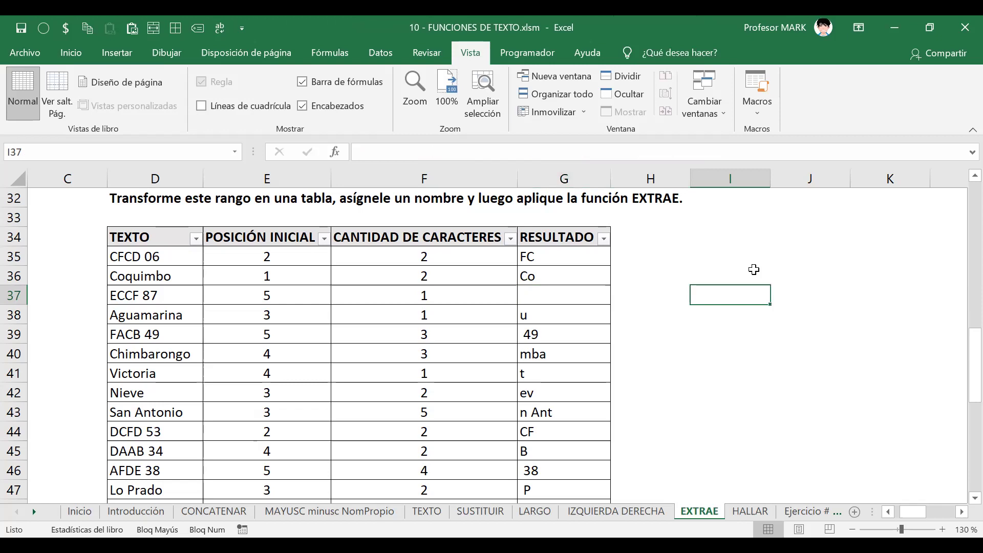
{"action": "left_click", "coordinate": [754, 269]}
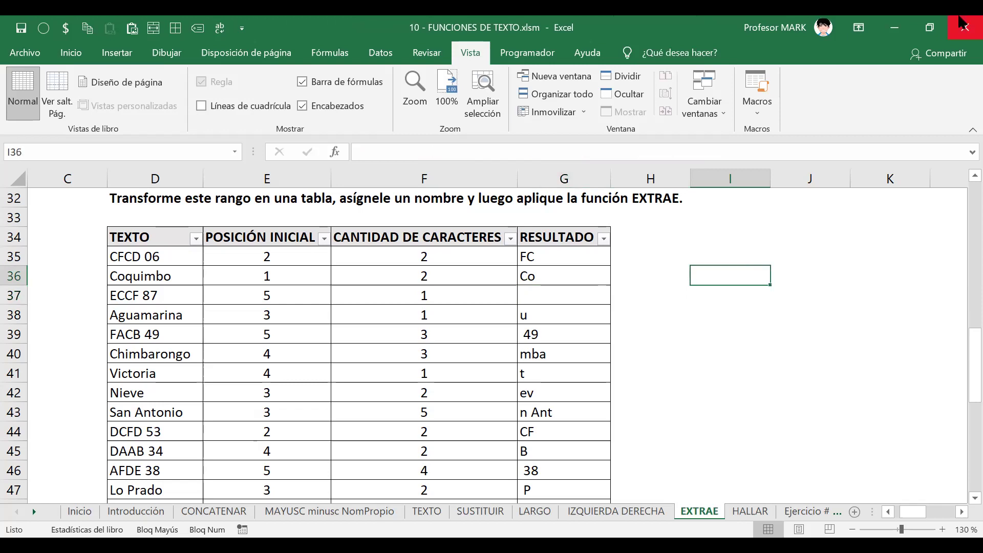
{"action": "key", "text": "Right"}
{"action": "type", "text": "="}
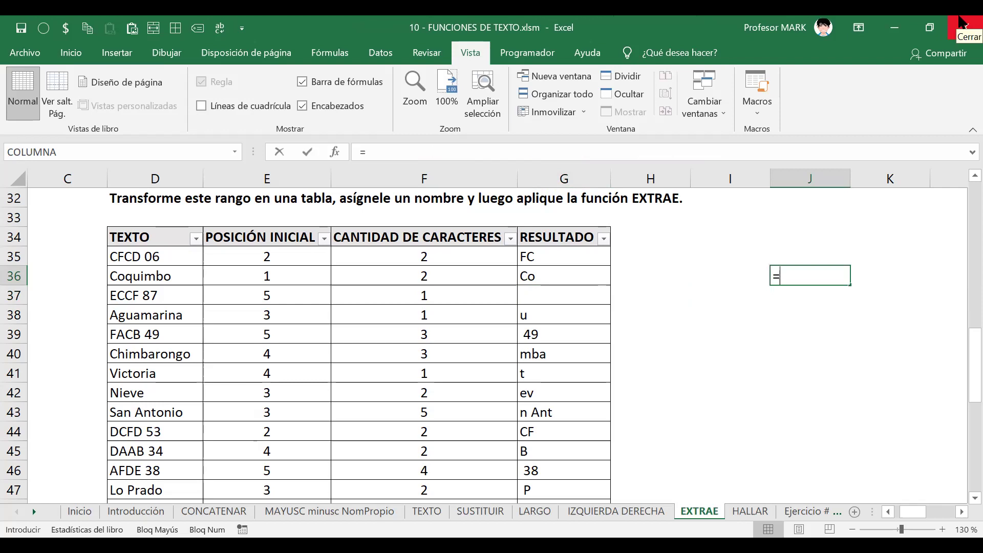
{"action": "type", "text": "LARGO("}
{"action": "key", "text": "Left"}
{"action": "type", "text": ")"}
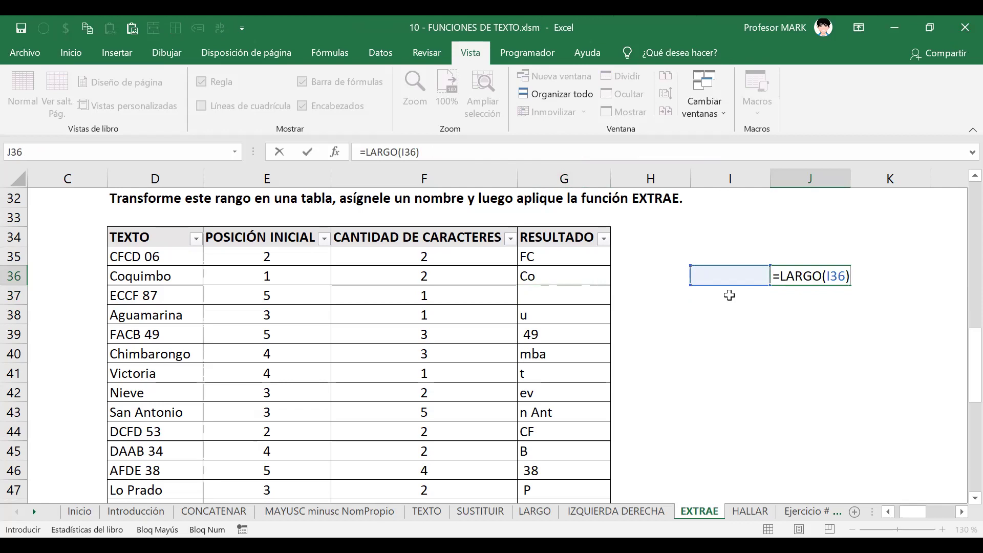
{"action": "key", "text": "Return"}
{"action": "key", "text": "Up"}
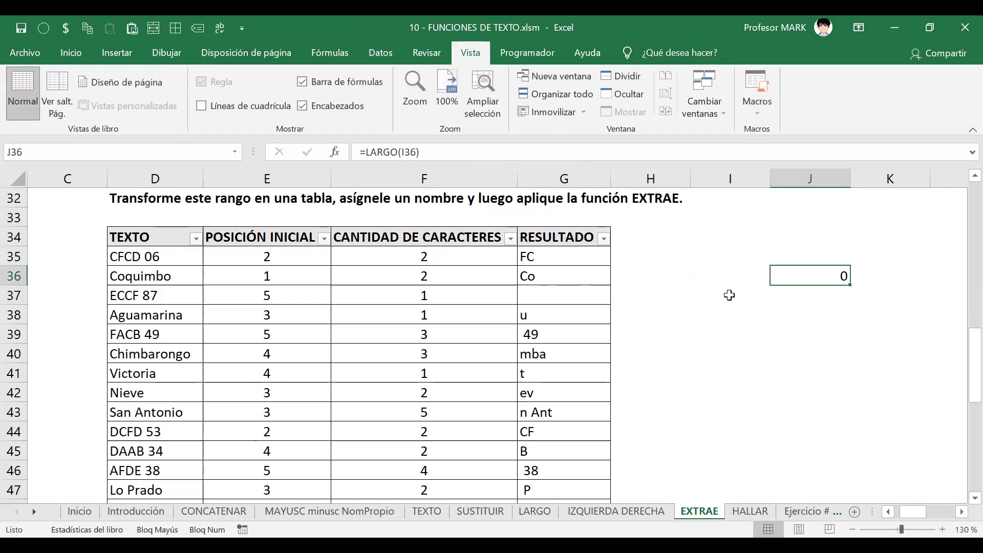
{"action": "key", "text": "Left"}
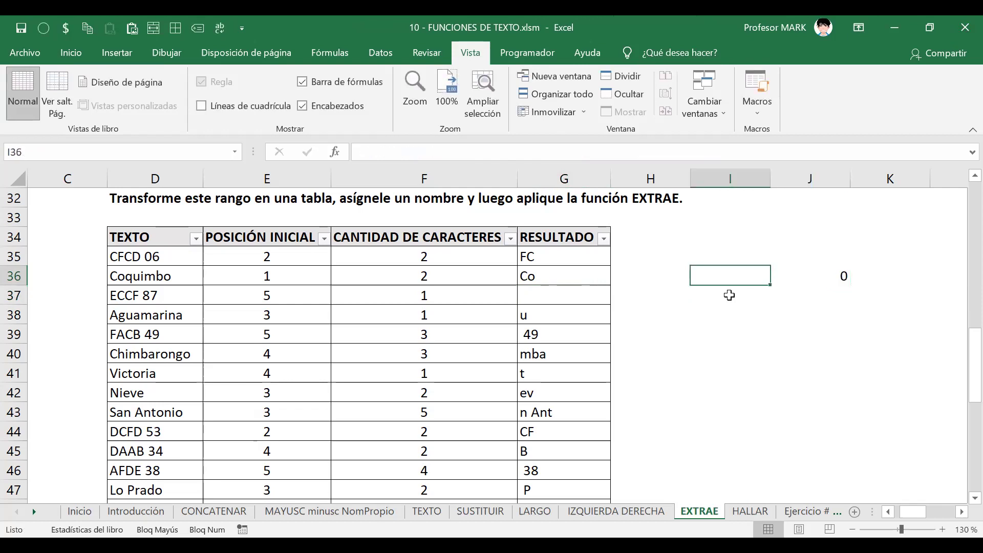
{"action": "key", "text": "Down"}
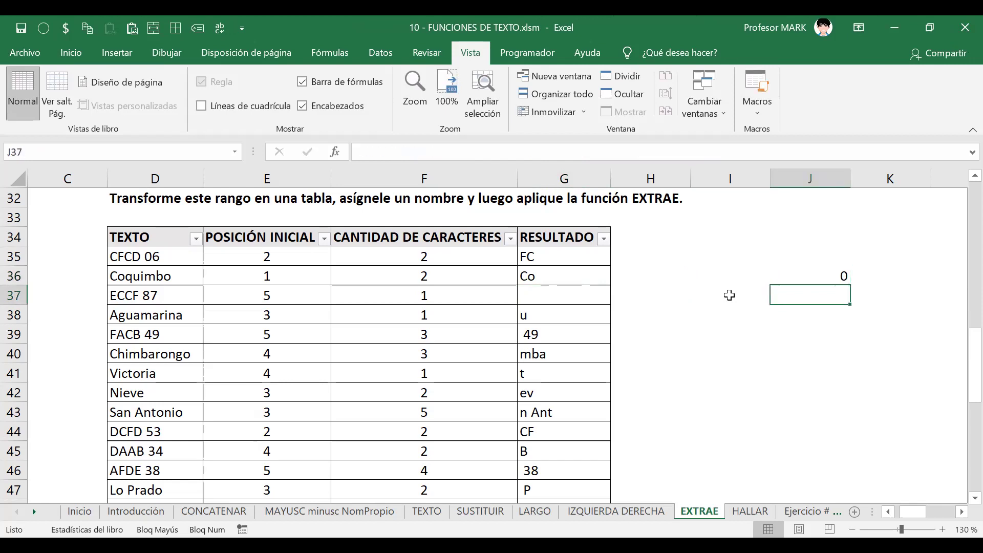
{"action": "type", "text": "="}
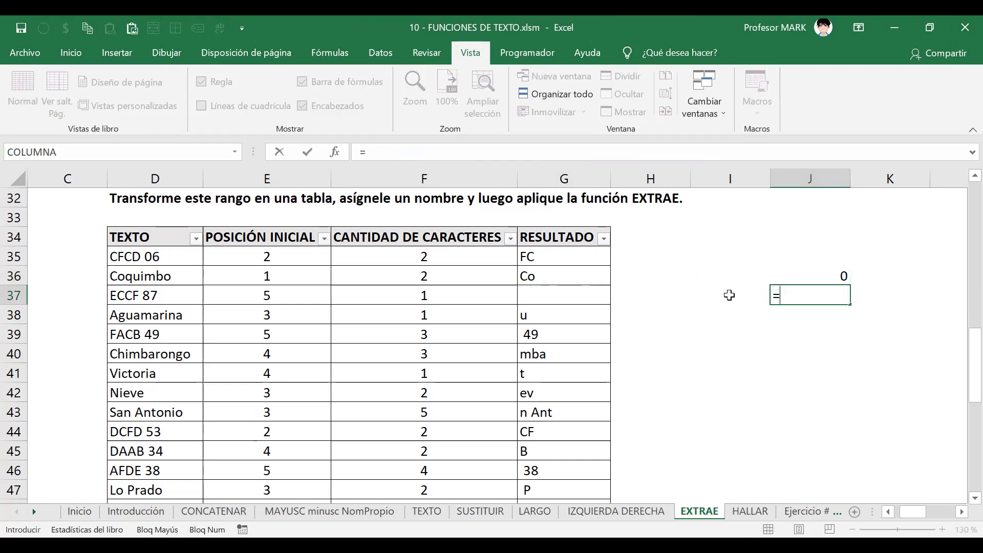
{"action": "type", "text": "LARGO("}
{"action": "key", "text": "Left"}
{"action": "key", "text": "Left"}
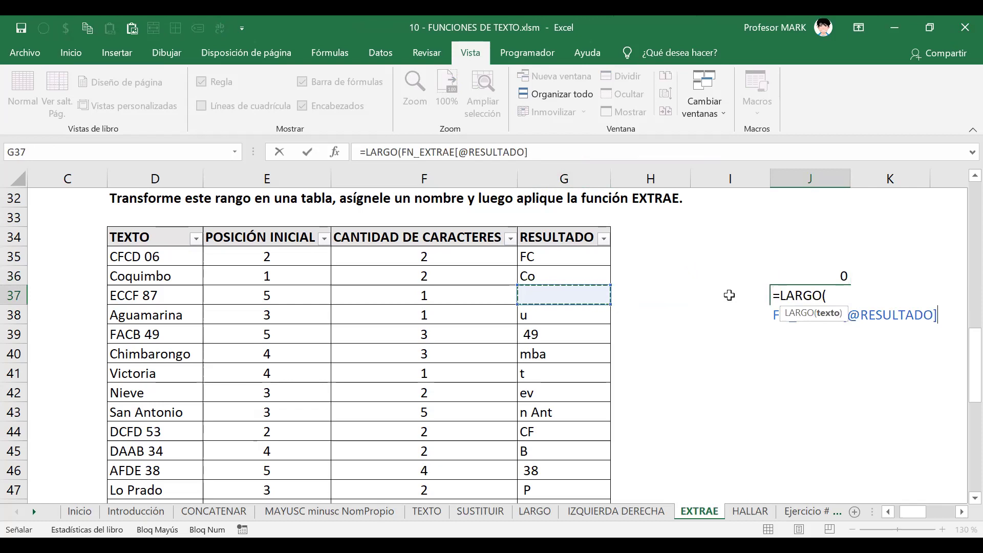
{"action": "key", "text": "Return"}
{"action": "key", "text": "Up"}
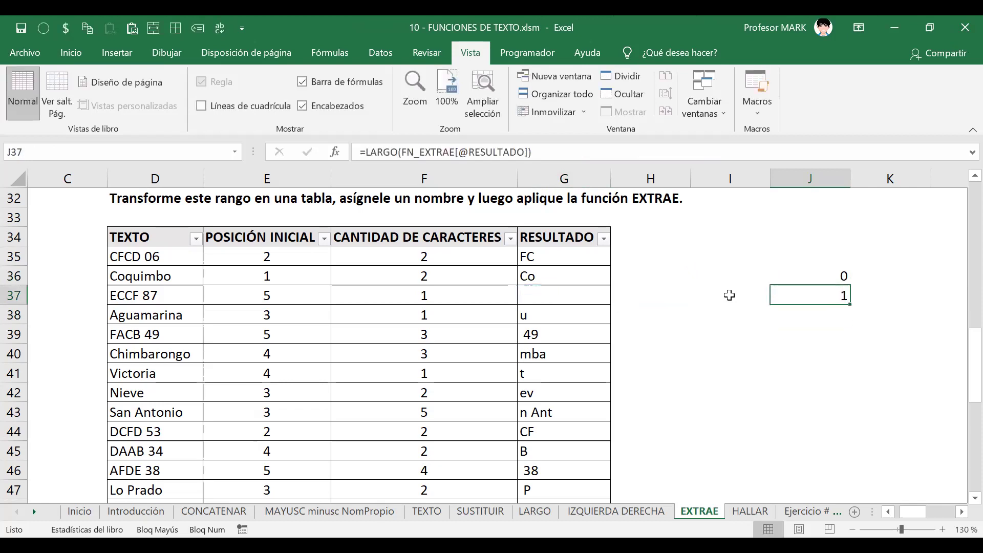
Fill the empty cell I36 with yellow.
{"action": "key", "text": "Up"}
{"action": "key", "text": "Left"}
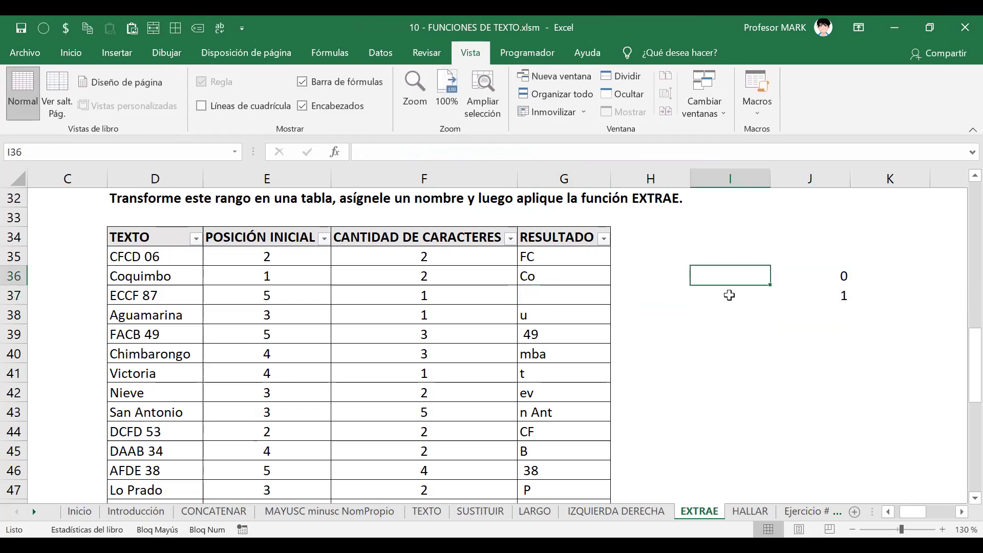
{"action": "left_click", "coordinate": [71, 53]}
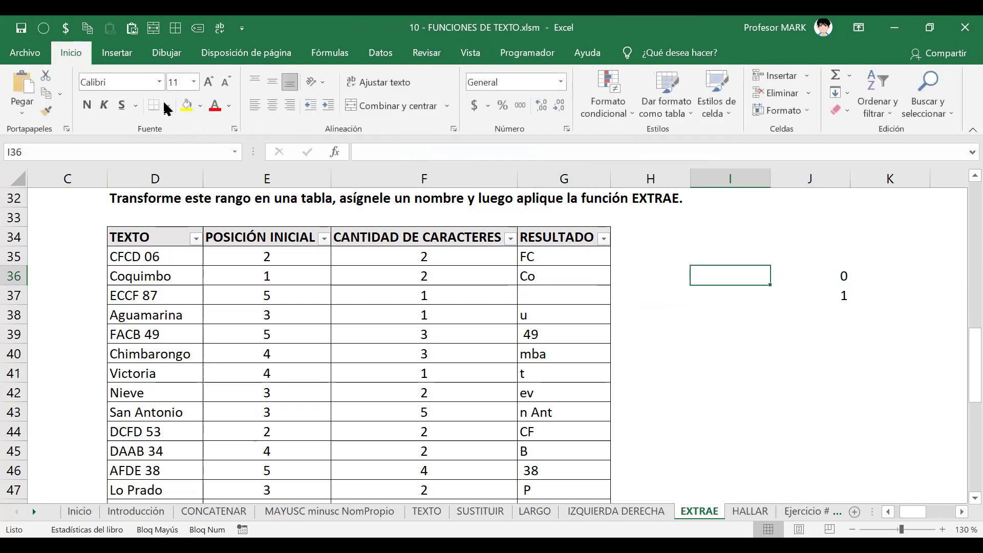
{"action": "left_click", "coordinate": [186, 106]}
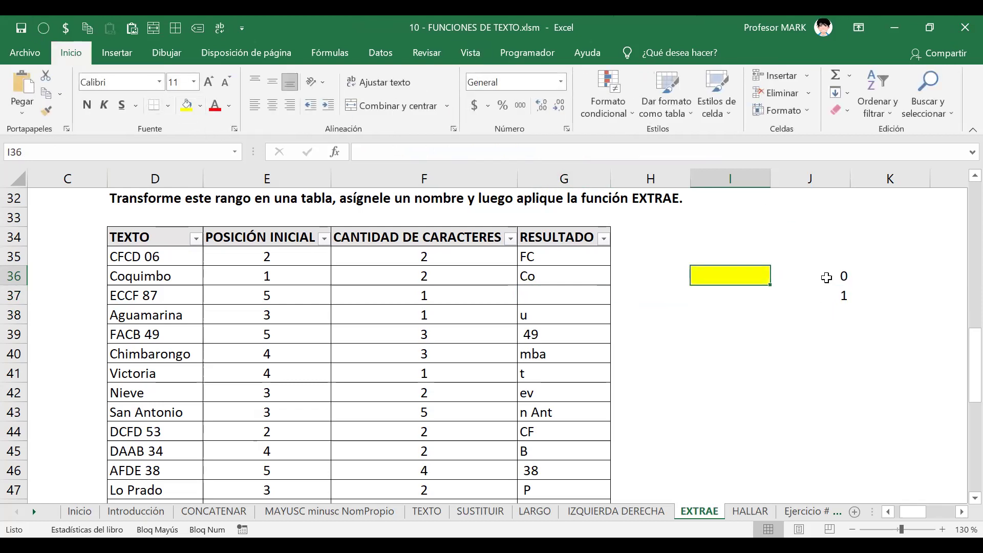
Fill the extracted result in G37 and its character count in J37 with turquoise.
{"action": "left_click", "coordinate": [834, 279]}
{"action": "left_click", "coordinate": [731, 276]}
{"action": "left_click", "coordinate": [844, 297]}
{"action": "left_click", "coordinate": [541, 297]}
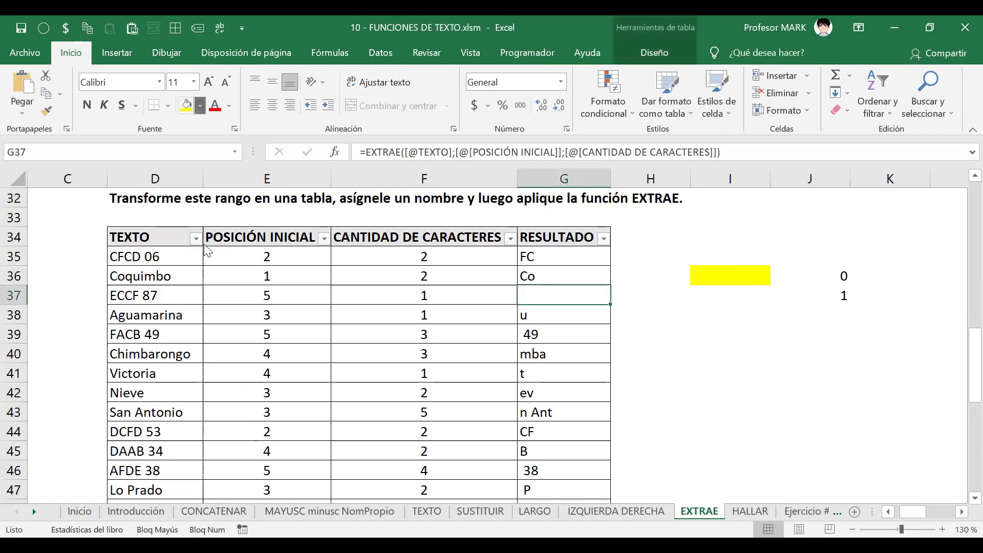
{"action": "left_click", "coordinate": [213, 260]}
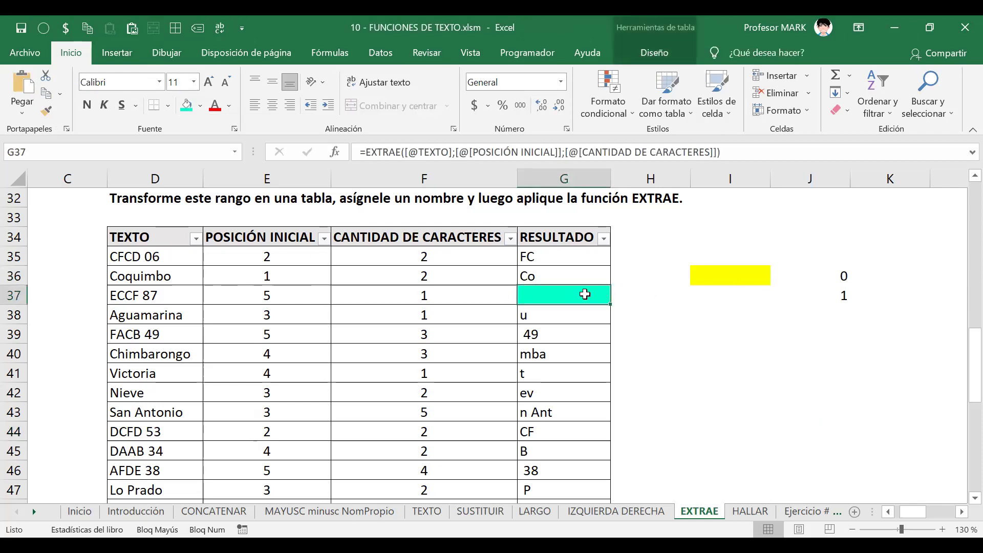
{"action": "left_click", "coordinate": [839, 297]}
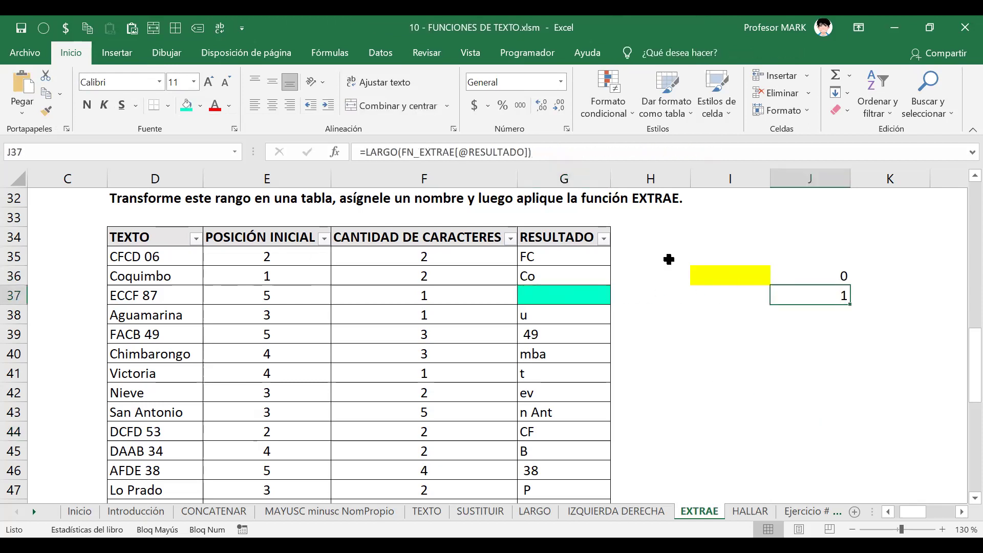
{"action": "left_click", "coordinate": [186, 106]}
{"action": "left_click", "coordinate": [818, 382]}
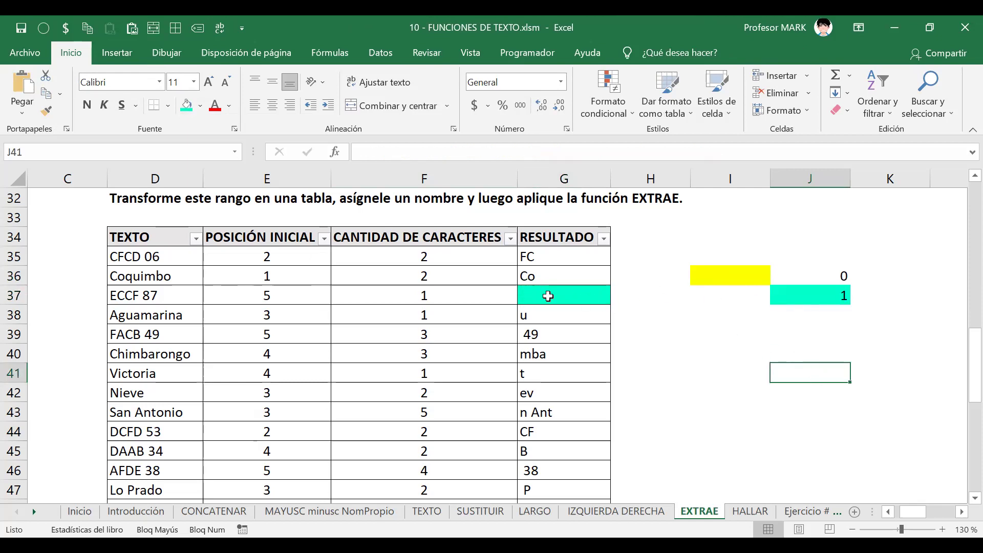
Enter a run of 16 blank spaces in the yellow cell I36.
{"action": "left_click", "coordinate": [733, 285]}
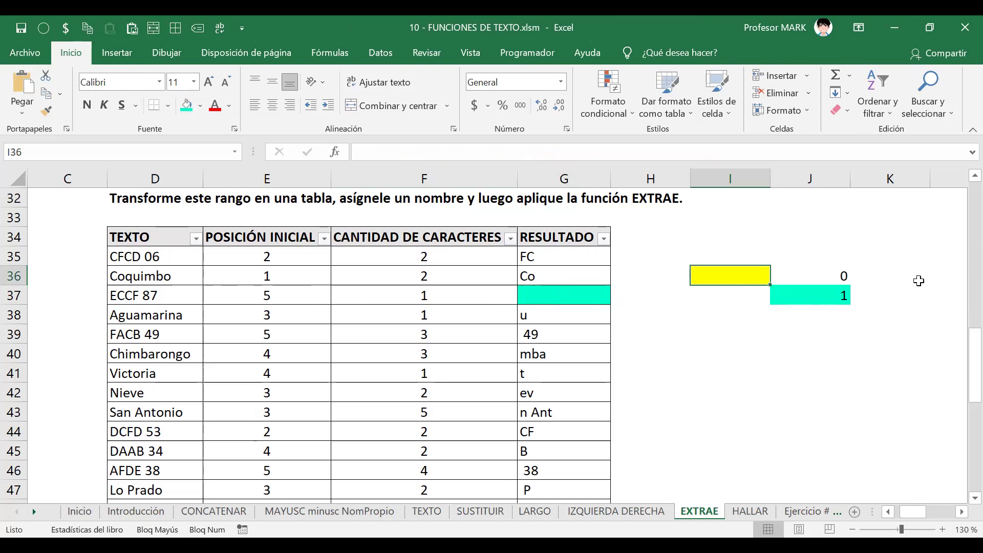
{"action": "double_click", "coordinate": [743, 279]}
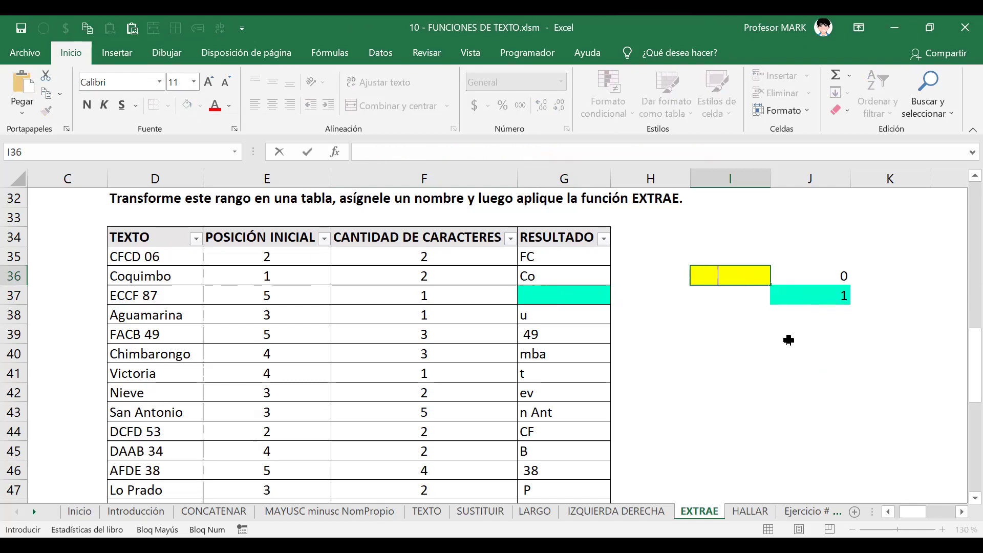
{"action": "key", "text": "Return"}
{"action": "key", "text": "Up"}
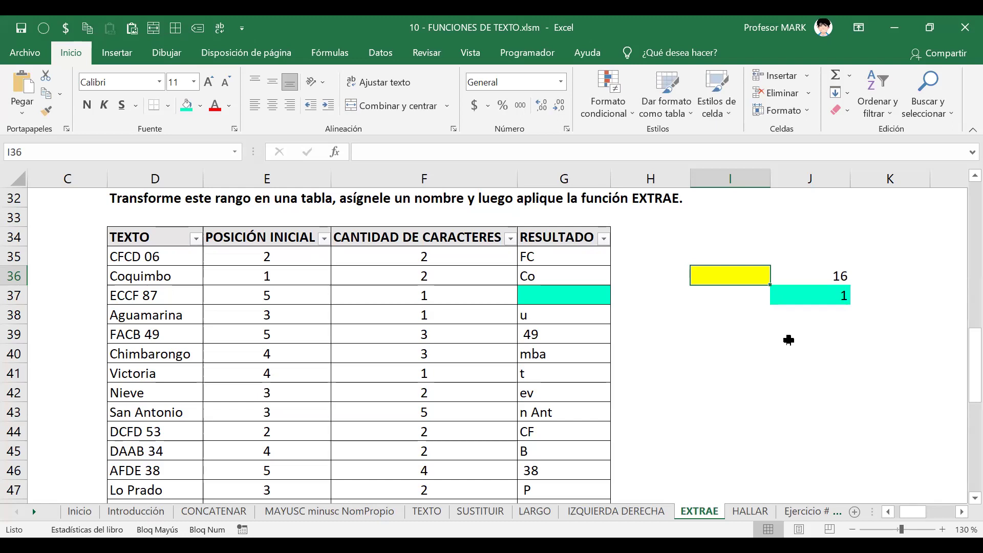
Open I36 to inspect its spaces, close it, and clear the test formulas and fills on and beside the table.
{"action": "key", "text": "F2"}
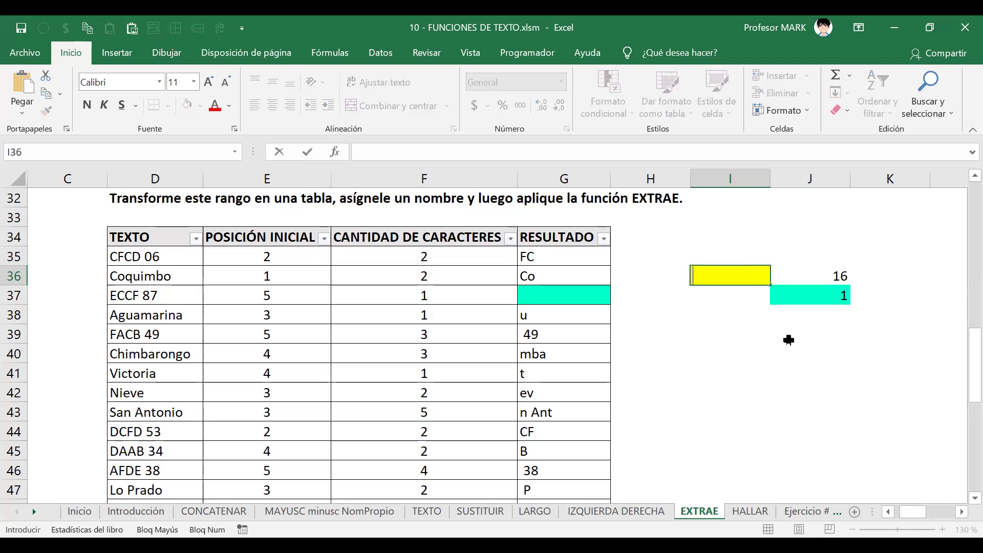
{"action": "key", "text": "Return"}
{"action": "key", "text": "Up"}
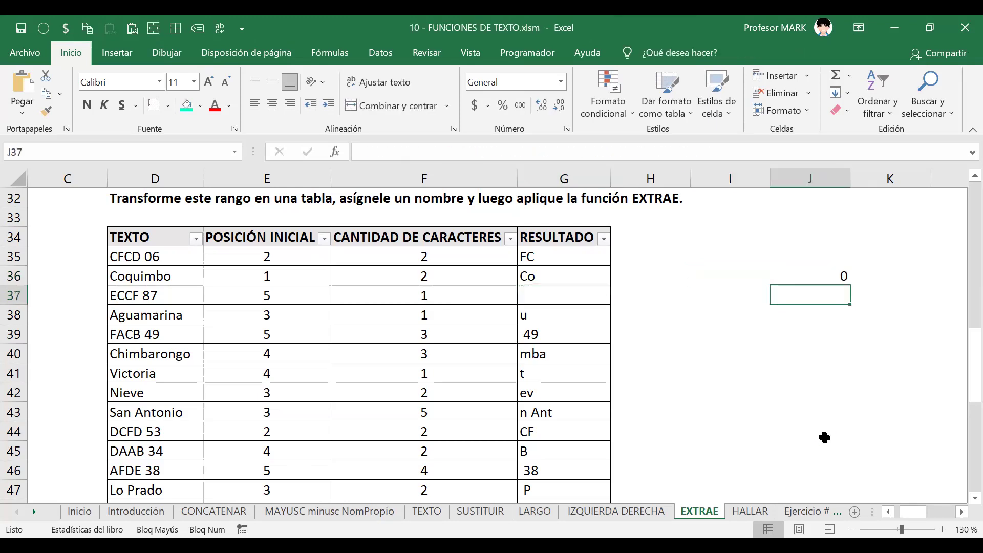
{"action": "left_click", "coordinate": [720, 310]}
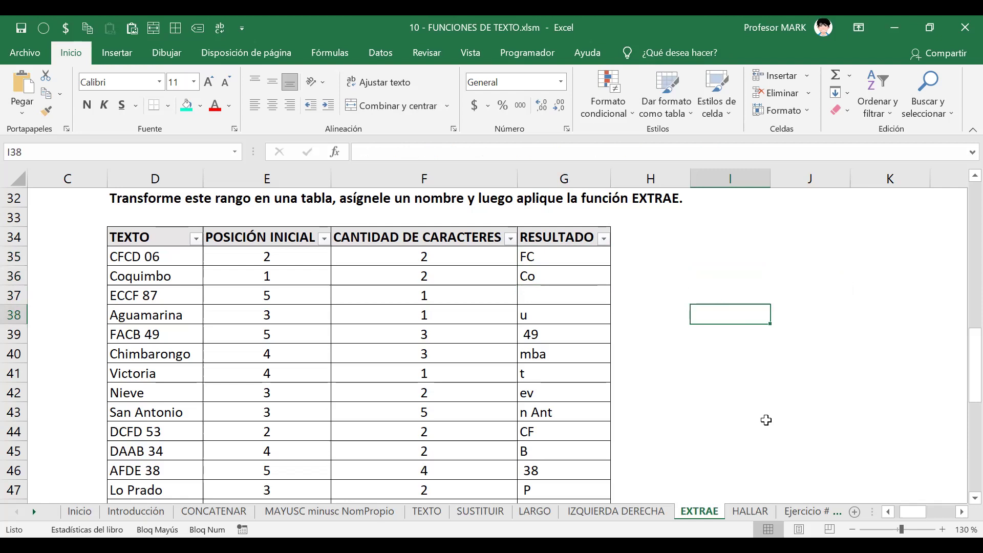
Open the HALLAR sheet and read the function's definition and format diagram.
{"action": "left_click", "coordinate": [754, 512]}
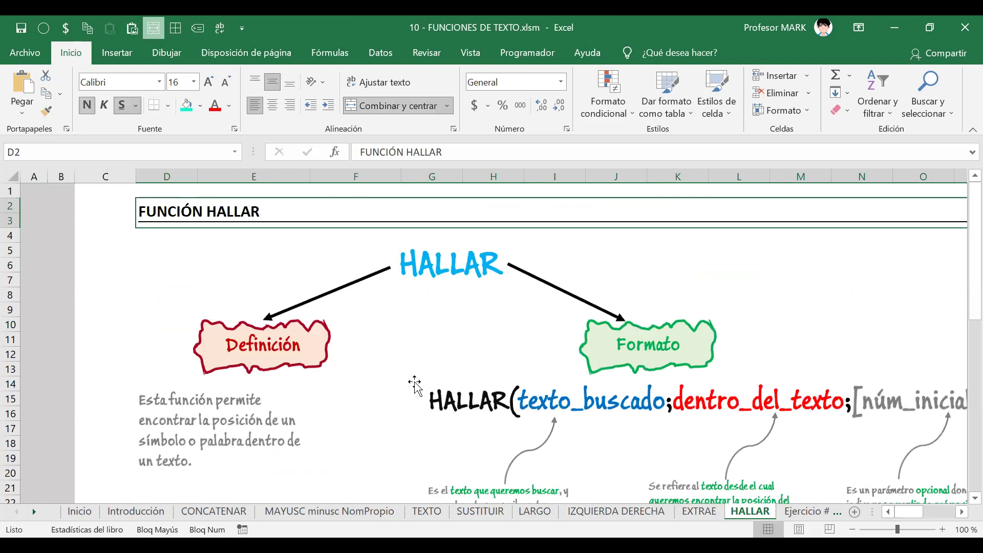
{"action": "scroll", "coordinate": [413, 400], "scroll_direction": "down", "scroll_amount": 2}
{"action": "scroll", "coordinate": [464, 322], "scroll_direction": "up", "scroll_amount": 2}
{"action": "scroll", "coordinate": [406, 304], "scroll_direction": "down", "scroll_amount": 1}
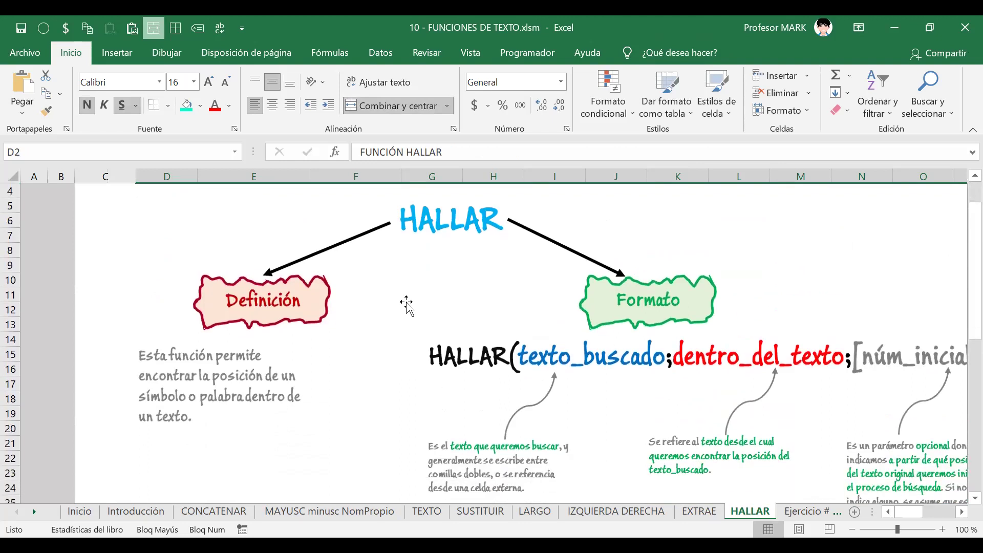
{"action": "scroll", "coordinate": [407, 304], "scroll_direction": "up", "scroll_amount": 1}
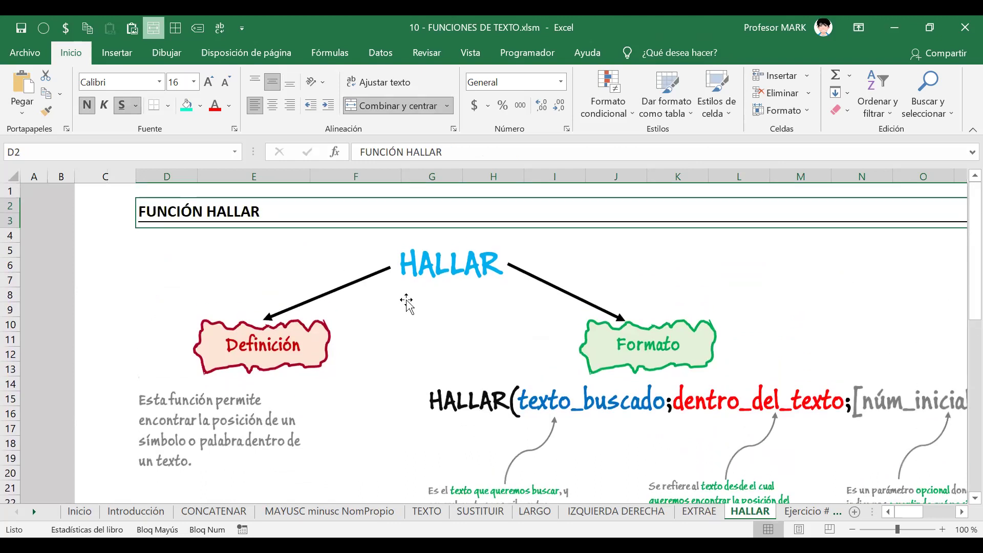
{"action": "scroll", "coordinate": [407, 304], "scroll_direction": "down", "scroll_amount": 1}
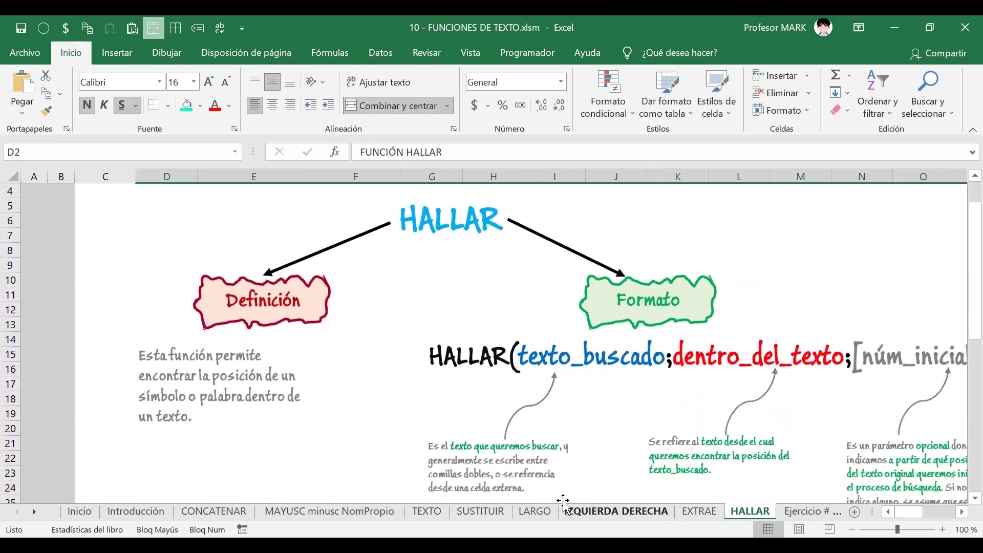
Revisit the IZQUIERDA DERECHA and EXTRAE sheets to review the extraction tables, including the starting position and character count in row 35.
{"action": "left_click", "coordinate": [581, 511]}
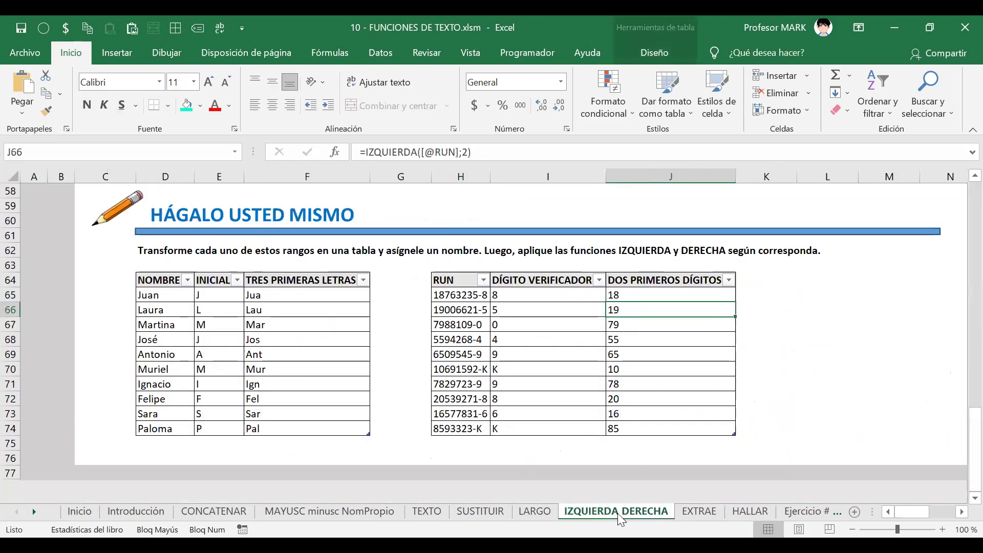
{"action": "left_click", "coordinate": [693, 512]}
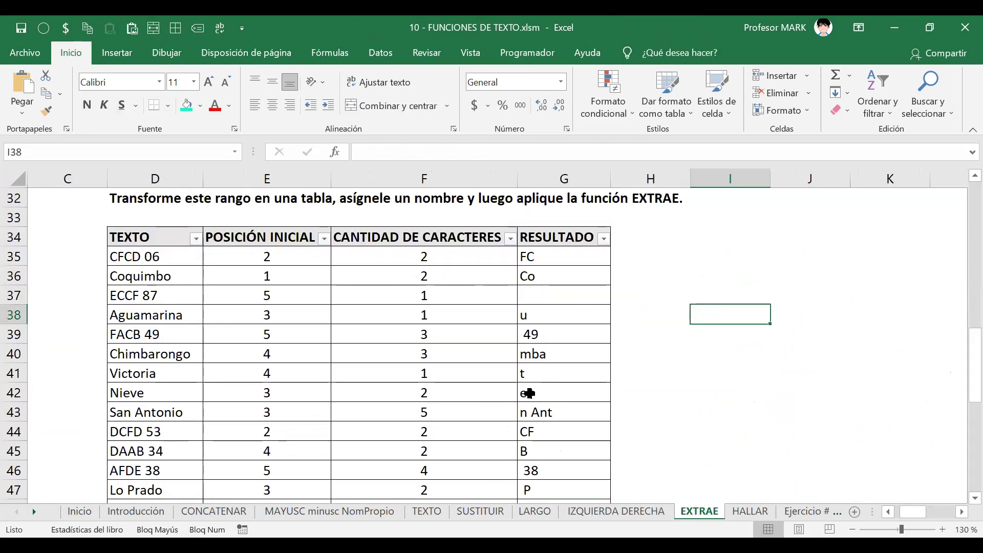
{"action": "left_click", "coordinate": [237, 258]}
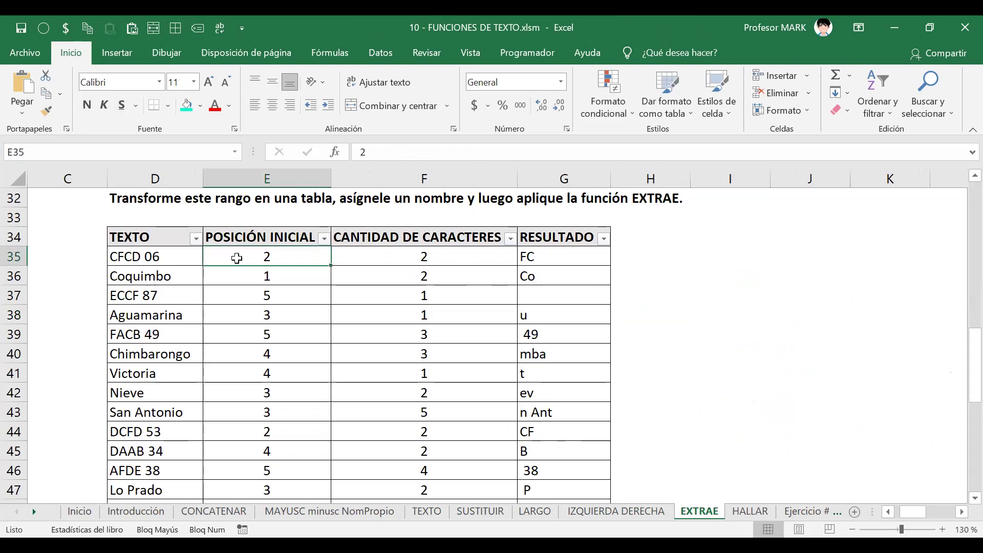
{"action": "left_click", "coordinate": [394, 252]}
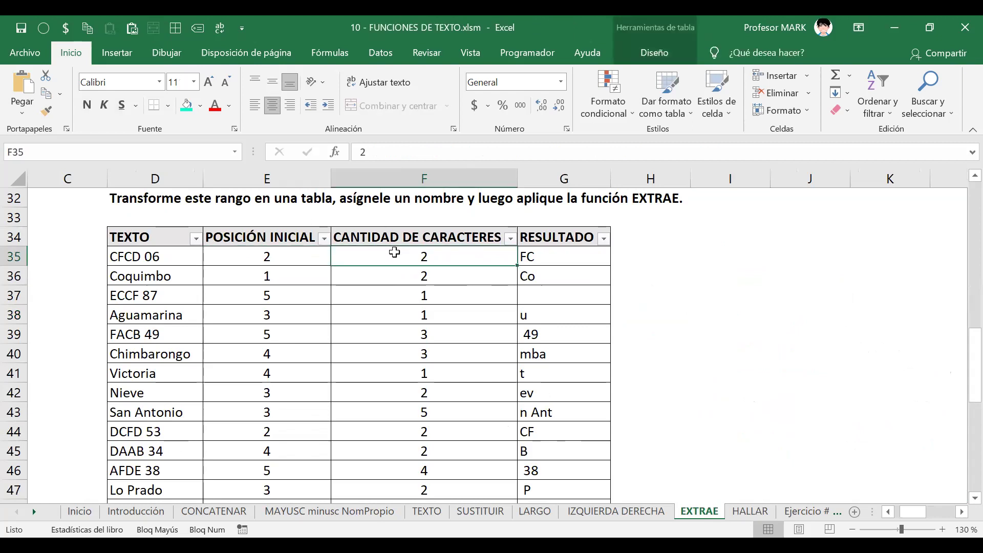
{"action": "left_click", "coordinate": [580, 511]}
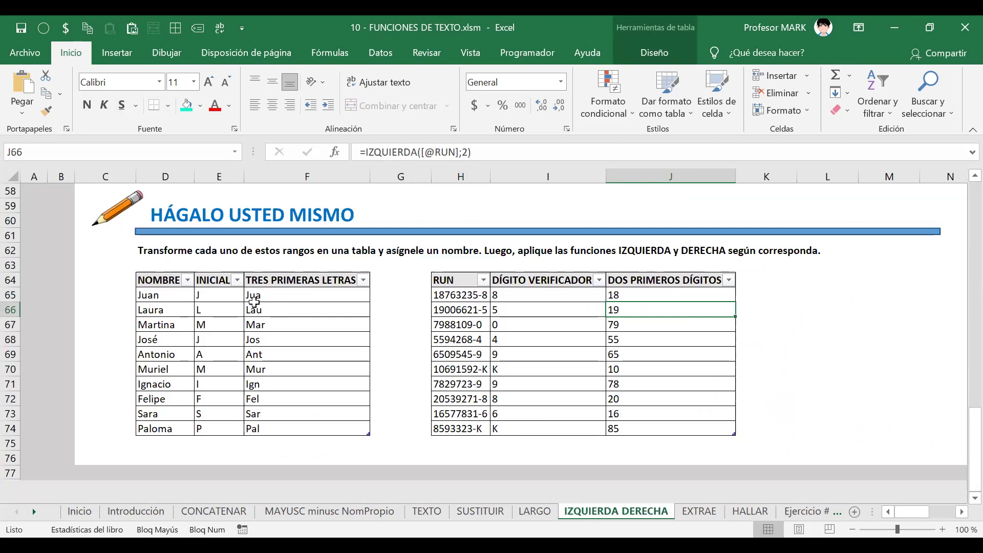
Return to the HALLAR sheet and review its arguments and the exercise on locating the @ symbol.
{"action": "left_click", "coordinate": [740, 512]}
{"action": "scroll", "coordinate": [496, 301], "scroll_direction": "down", "scroll_amount": 1}
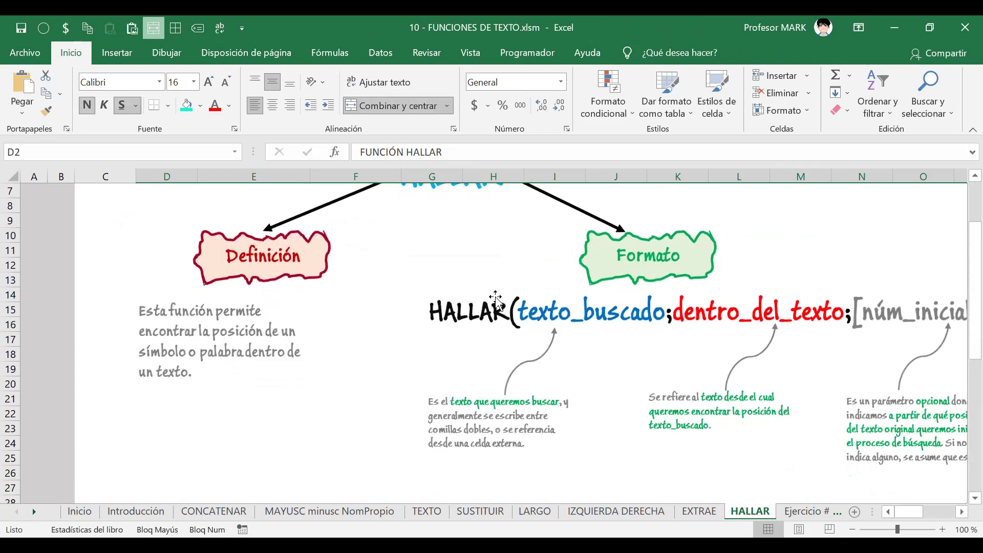
{"action": "scroll", "coordinate": [496, 301], "scroll_direction": "up", "scroll_amount": 2}
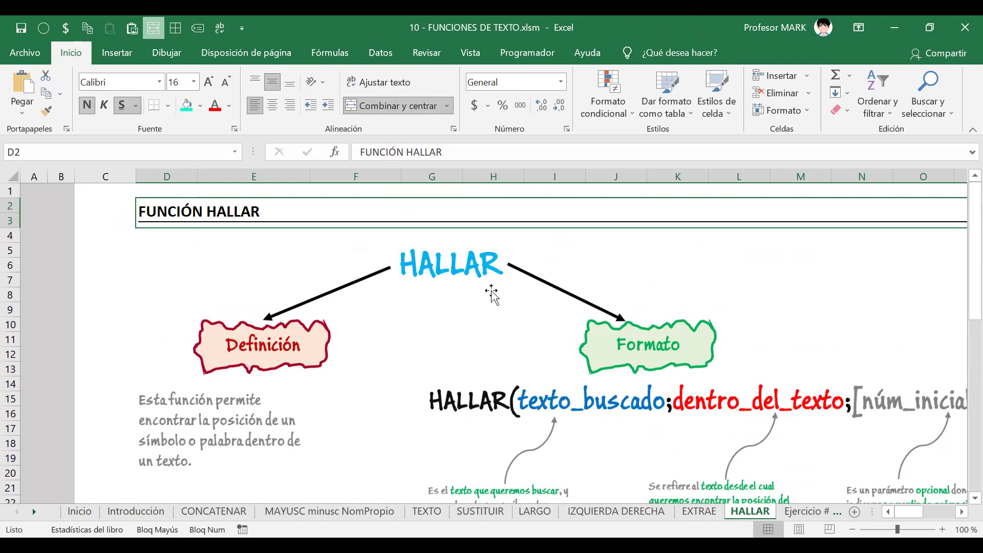
{"action": "scroll", "coordinate": [491, 291], "scroll_direction": "down", "scroll_amount": 7}
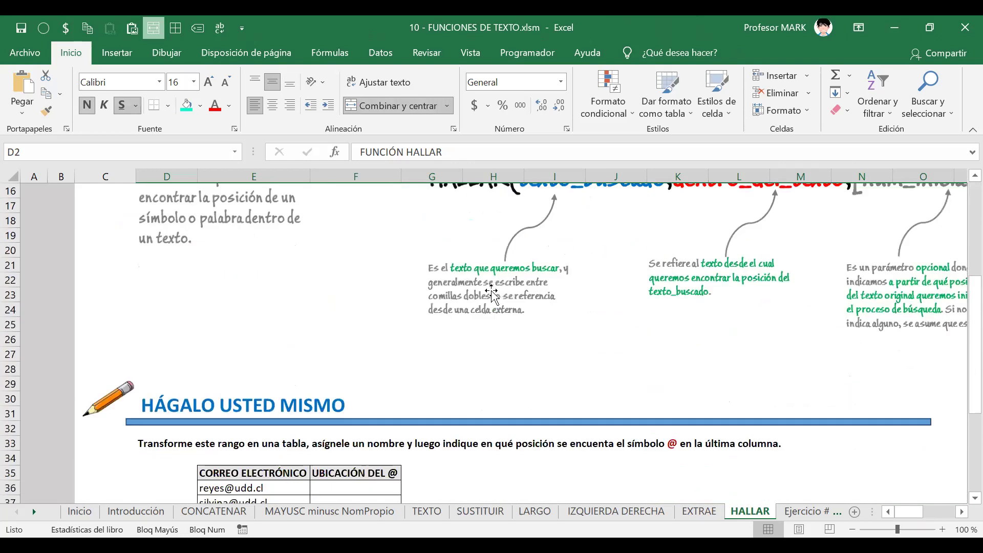
{"action": "scroll", "coordinate": [266, 450], "scroll_direction": "down", "scroll_amount": 2}
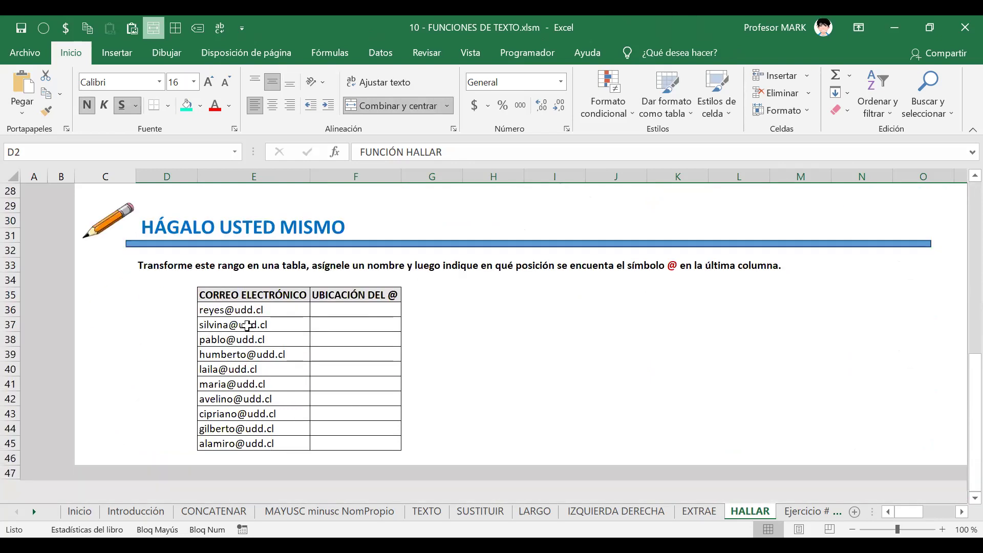
Enlarge the HALLAR exercise to 340 % and examine the addresses in the CORREO ELECTRÓNICO column.
{"action": "key", "text": "Caps_Lock"}
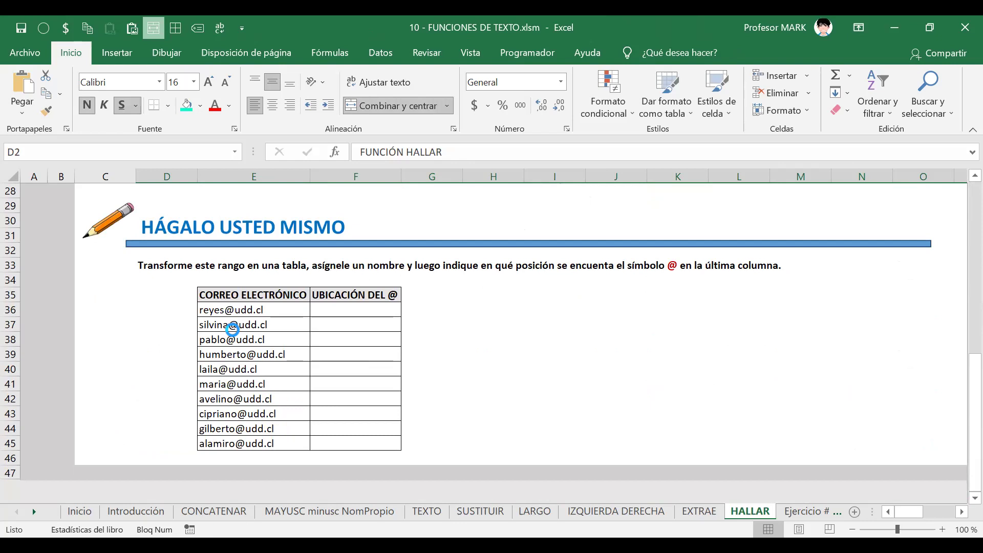
{"action": "scroll", "coordinate": [233, 329], "scroll_direction": "up", "scroll_amount": 6}
{"action": "scroll", "coordinate": [930, 476], "scroll_direction": "up", "scroll_amount": 2}
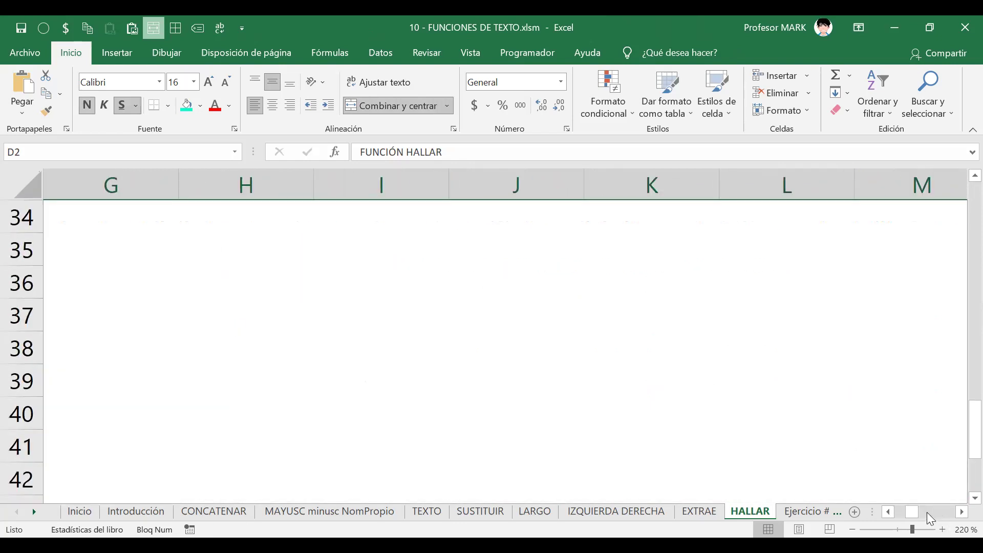
{"action": "left_click_drag", "start_coordinate": [911, 513], "coordinate": [899, 512]}
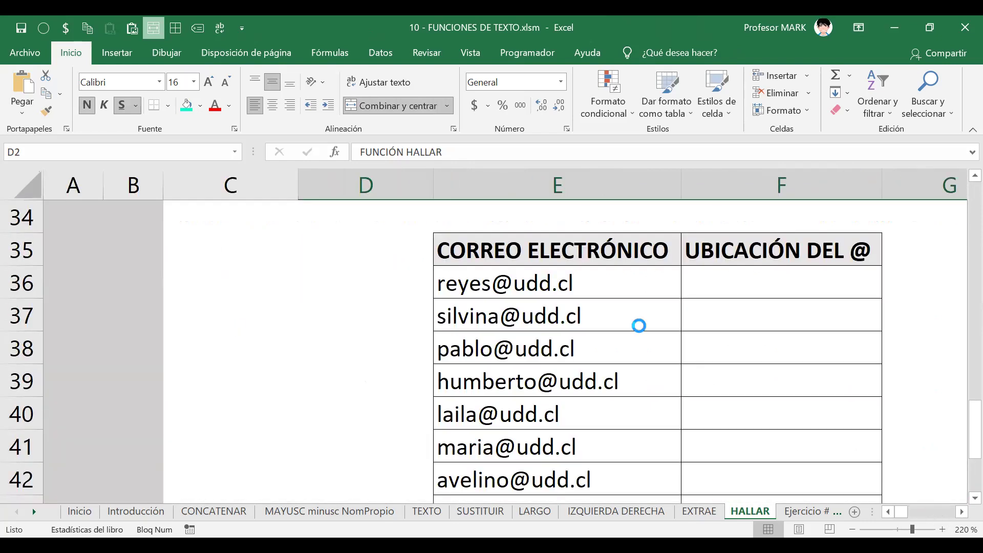
{"action": "scroll", "coordinate": [636, 324], "scroll_direction": "up", "scroll_amount": 5}
{"action": "scroll", "coordinate": [636, 335], "scroll_direction": "up", "scroll_amount": 3}
{"action": "scroll", "coordinate": [652, 325], "scroll_direction": "up", "scroll_amount": 2}
{"action": "scroll", "coordinate": [653, 324], "scroll_direction": "down", "scroll_amount": 1}
{"action": "scroll", "coordinate": [654, 324], "scroll_direction": "down", "scroll_amount": 1}
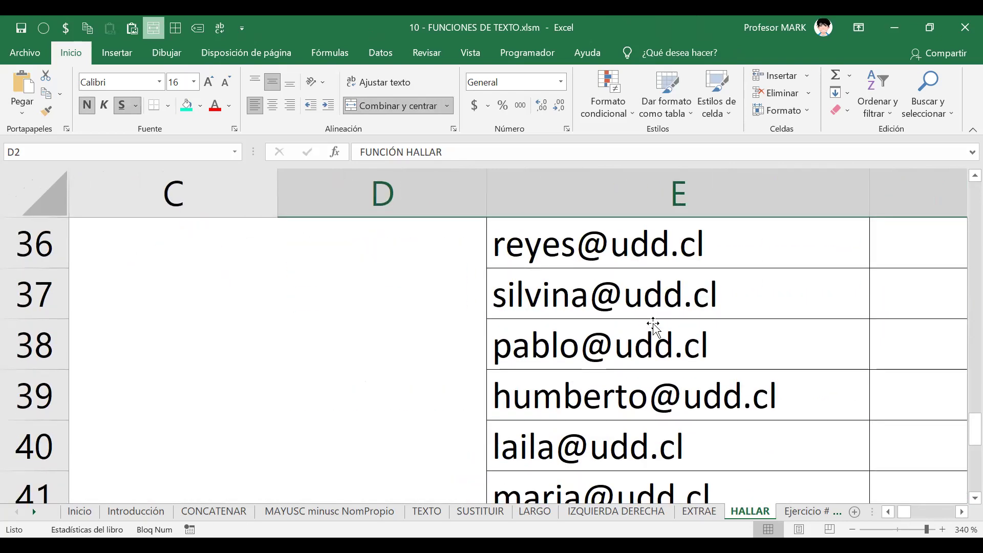
{"action": "scroll", "coordinate": [648, 322], "scroll_direction": "up", "scroll_amount": 1}
{"action": "scroll", "coordinate": [651, 297], "scroll_direction": "down", "scroll_amount": 1}
Open the first e-mail in E36, highlight its @ symbol to examine its position, and close the cell.
{"action": "left_click", "coordinate": [588, 252]}
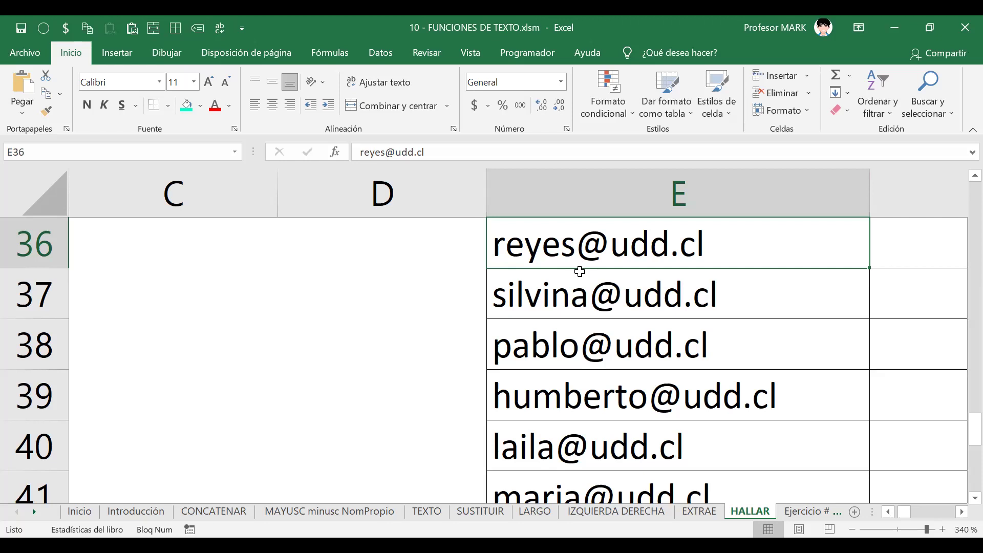
{"action": "double_click", "coordinate": [580, 242]}
{"action": "left_click_drag", "start_coordinate": [500, 240], "coordinate": [596, 251]}
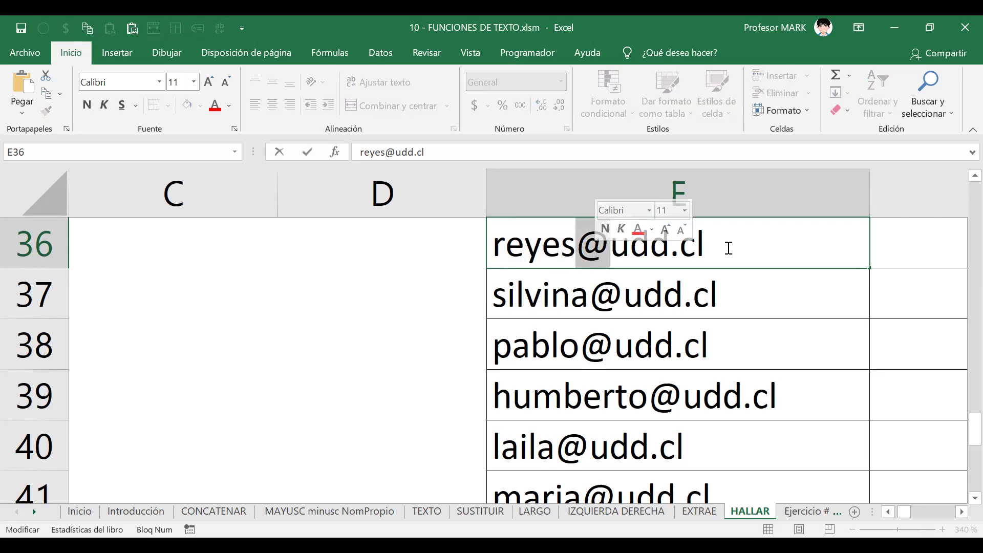
{"action": "key", "text": "Return"}
{"action": "left_click", "coordinate": [701, 251]}
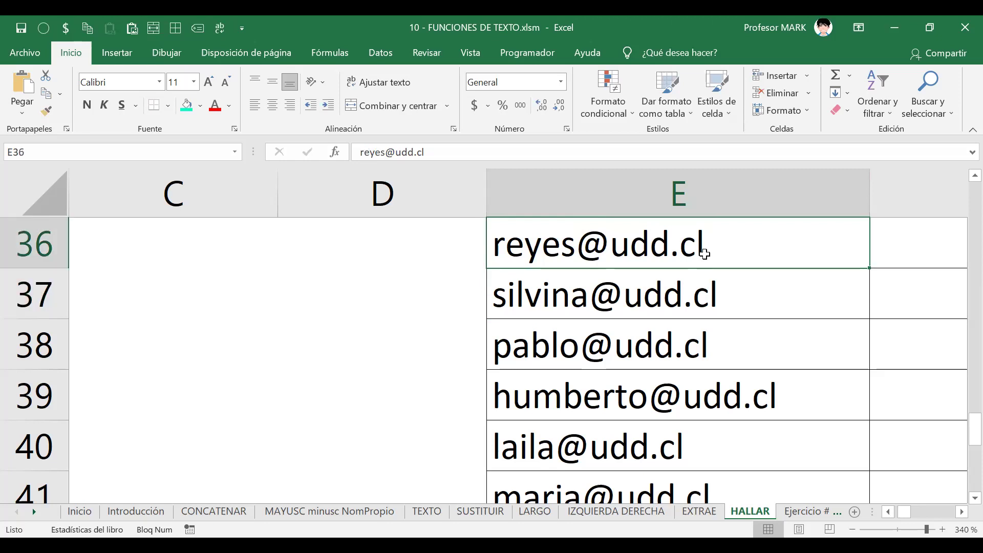
Compare the position of the @ symbol across the e-mail column, checking E37 and E39, and return to E36.
{"action": "left_click", "coordinate": [710, 298]}
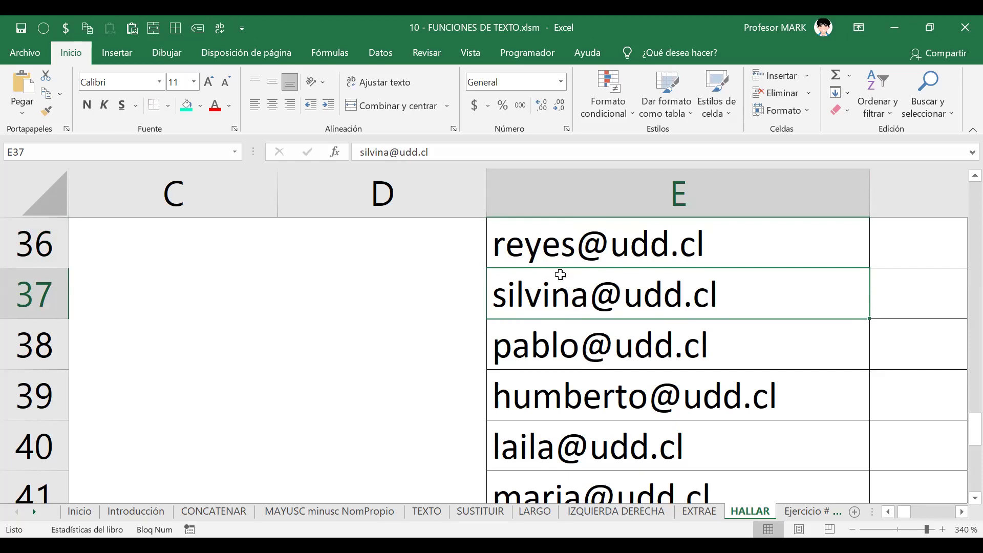
{"action": "scroll", "coordinate": [577, 317], "scroll_direction": "down", "scroll_amount": 2}
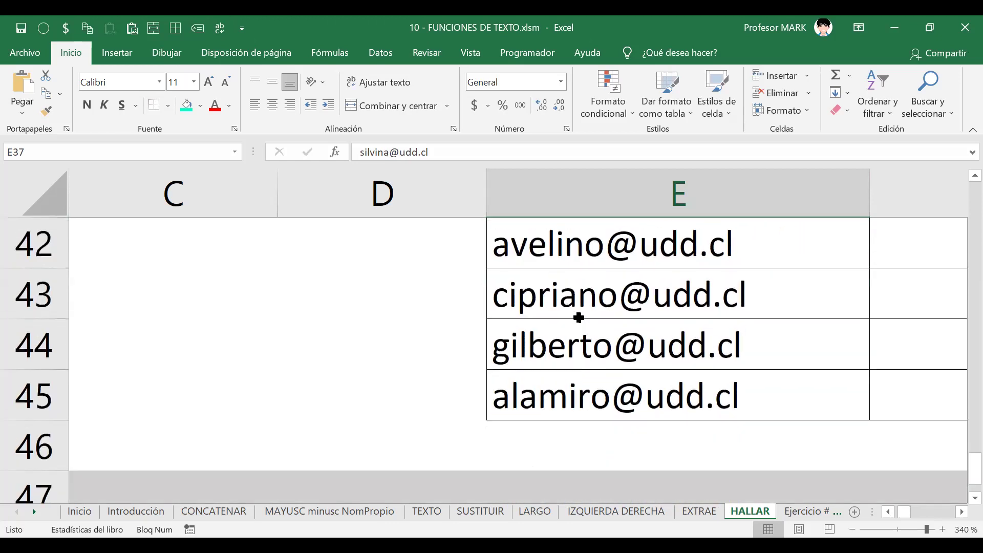
{"action": "scroll", "coordinate": [578, 320], "scroll_direction": "up", "scroll_amount": 5}
{"action": "scroll", "coordinate": [577, 319], "scroll_direction": "down", "scroll_amount": 2}
{"action": "scroll", "coordinate": [578, 320], "scroll_direction": "down", "scroll_amount": 2}
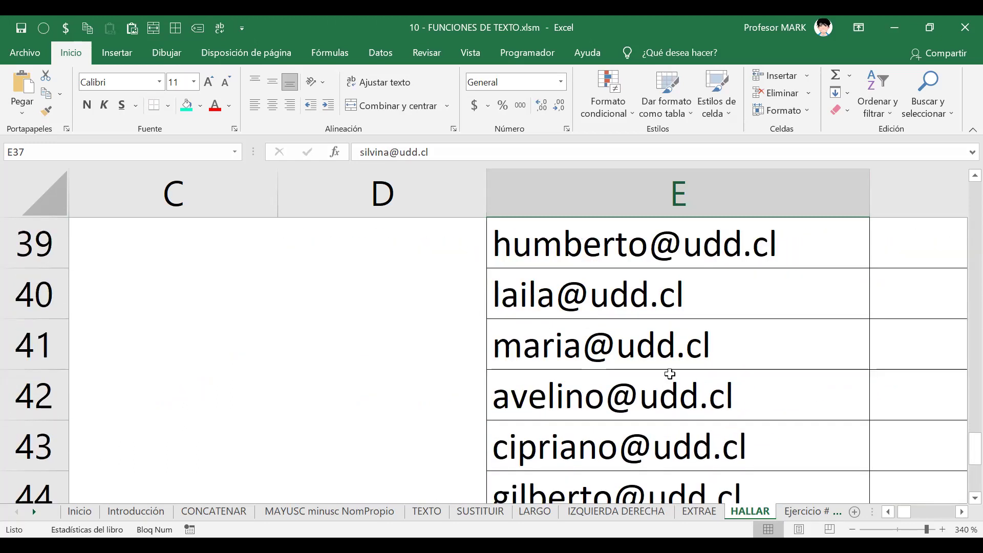
{"action": "left_click", "coordinate": [617, 257]}
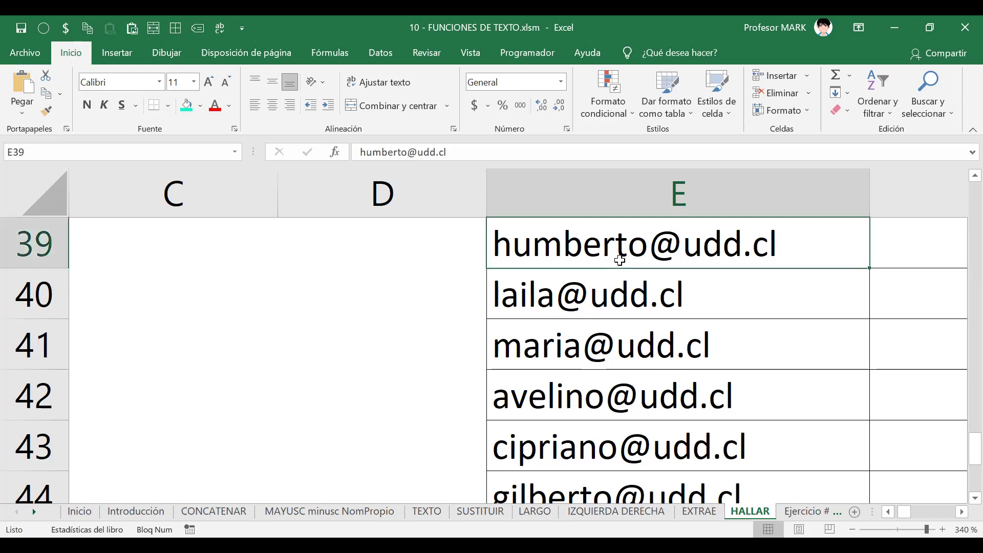
{"action": "scroll", "coordinate": [609, 307], "scroll_direction": "up", "scroll_amount": 2}
{"action": "left_click", "coordinate": [596, 396]}
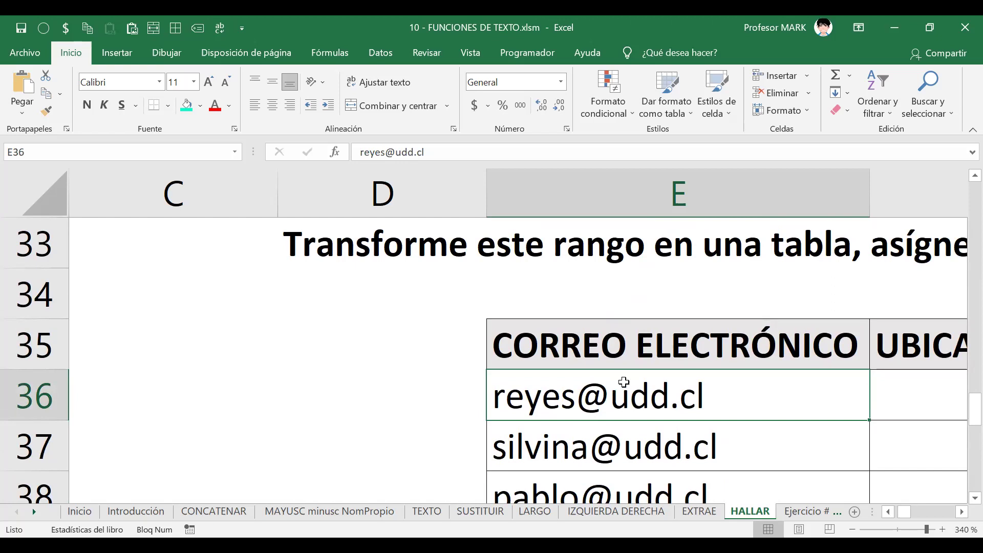
Reduce the view to 250 % and compare where the @ symbol falls in the e-mails of E36 to E40.
{"action": "scroll", "coordinate": [621, 383], "scroll_direction": "down", "scroll_amount": 4, "text": "ctrl"}
{"action": "scroll", "coordinate": [623, 382], "scroll_direction": "down", "scroll_amount": 2, "text": "ctrl"}
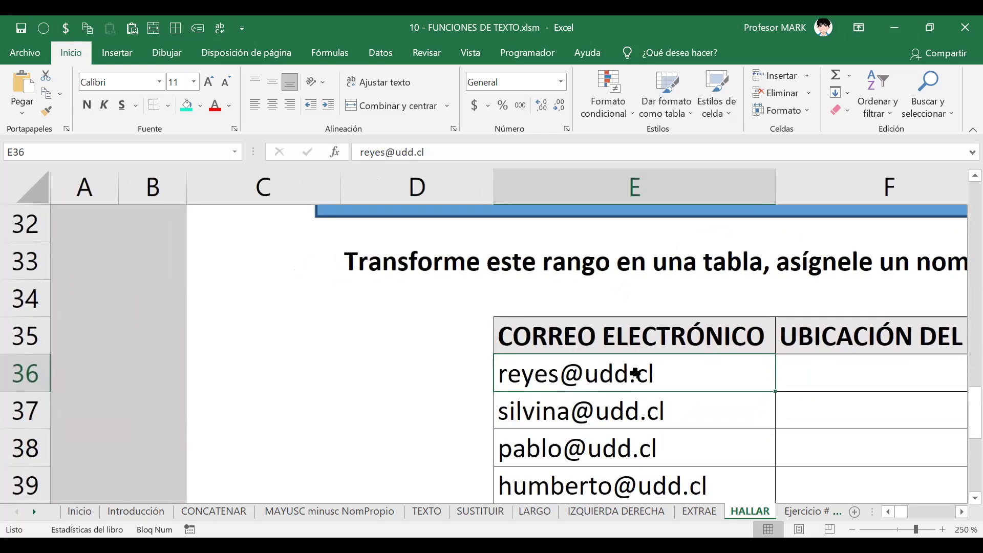
{"action": "left_click", "coordinate": [961, 511]}
{"action": "left_click", "coordinate": [961, 512]}
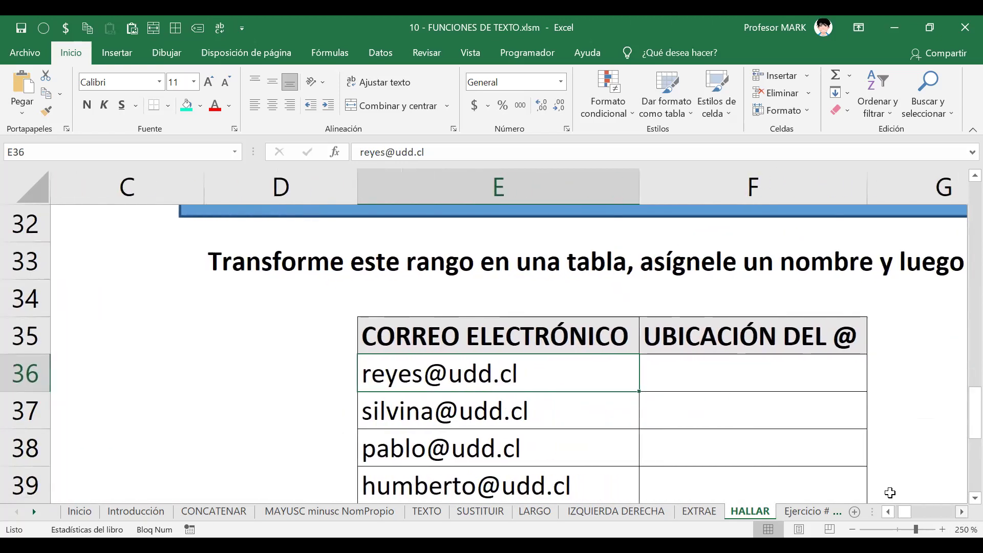
{"action": "scroll", "coordinate": [537, 395], "scroll_direction": "down", "scroll_amount": 1}
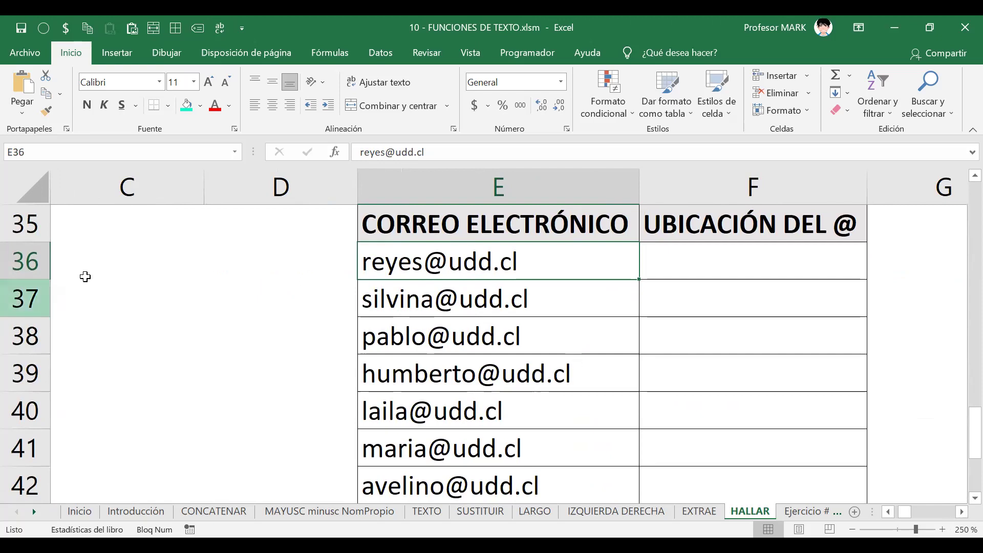
{"action": "left_click_drag", "start_coordinate": [464, 301], "coordinate": [466, 397]}
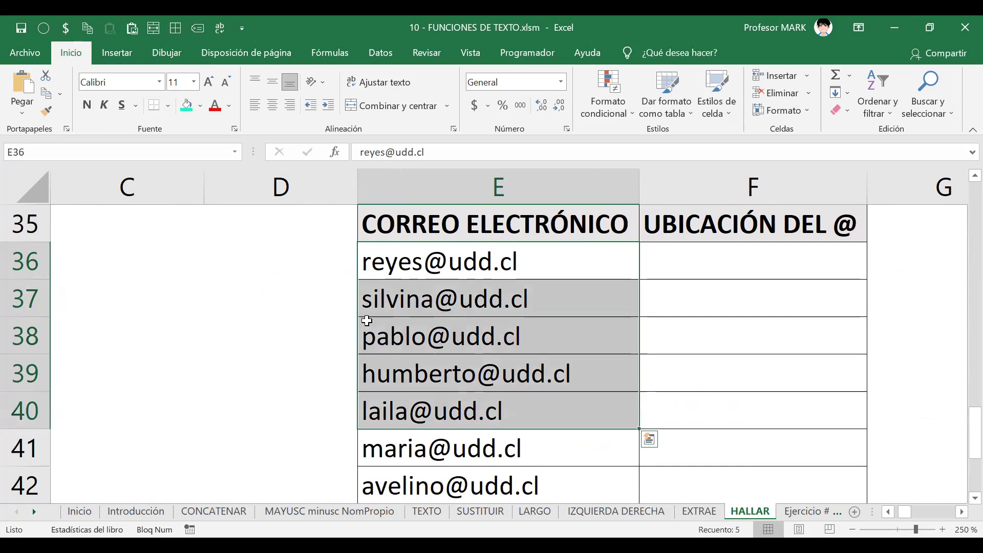
{"action": "left_click", "coordinate": [457, 263]}
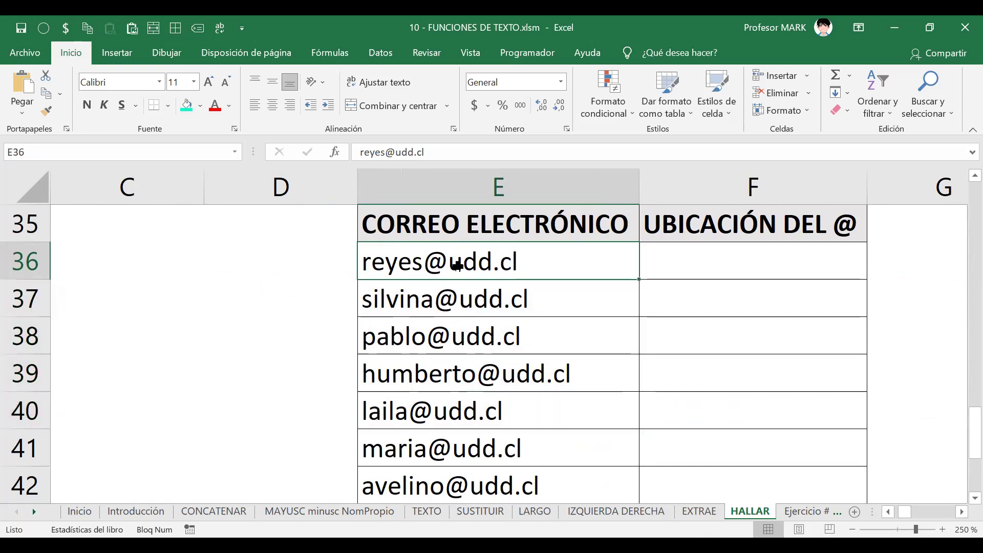
{"action": "left_click", "coordinate": [450, 293]}
{"action": "left_click", "coordinate": [440, 330]}
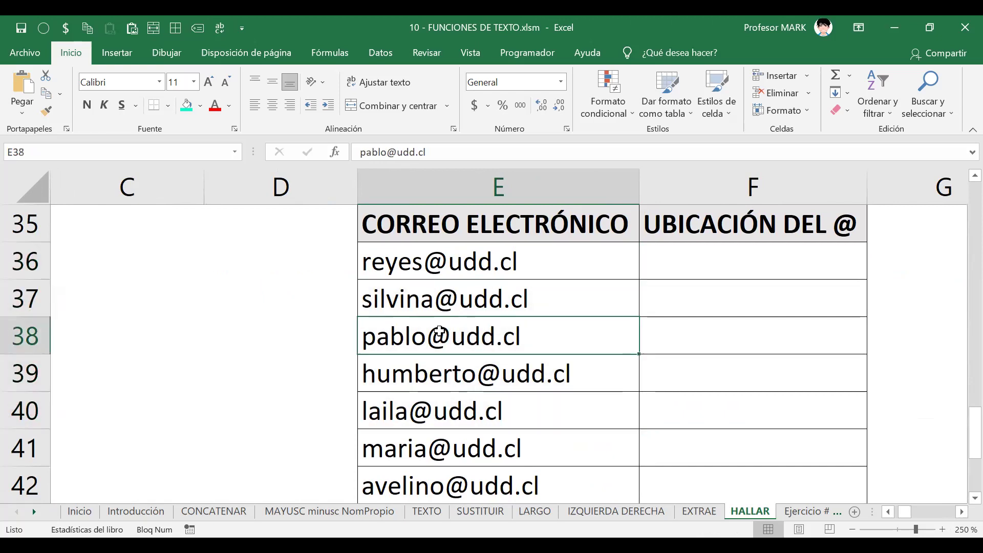
{"action": "left_click", "coordinate": [424, 375]}
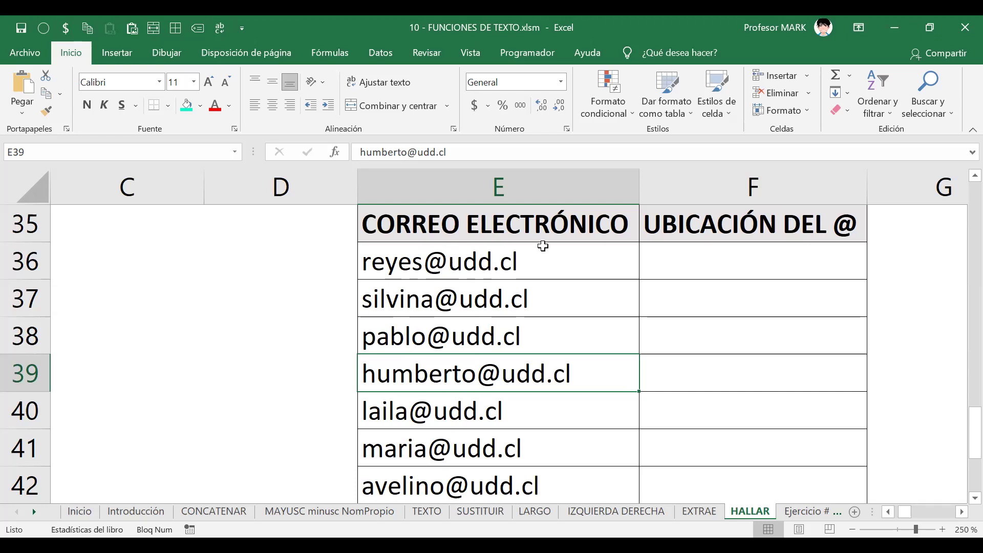
Convert the range E35:F45 into a table with headers.
{"action": "scroll", "coordinate": [563, 318], "scroll_direction": "down", "scroll_amount": 2}
{"action": "scroll", "coordinate": [566, 333], "scroll_direction": "up", "scroll_amount": 3}
{"action": "scroll", "coordinate": [565, 333], "scroll_direction": "down", "scroll_amount": 1}
{"action": "scroll", "coordinate": [565, 333], "scroll_direction": "down", "scroll_amount": 3}
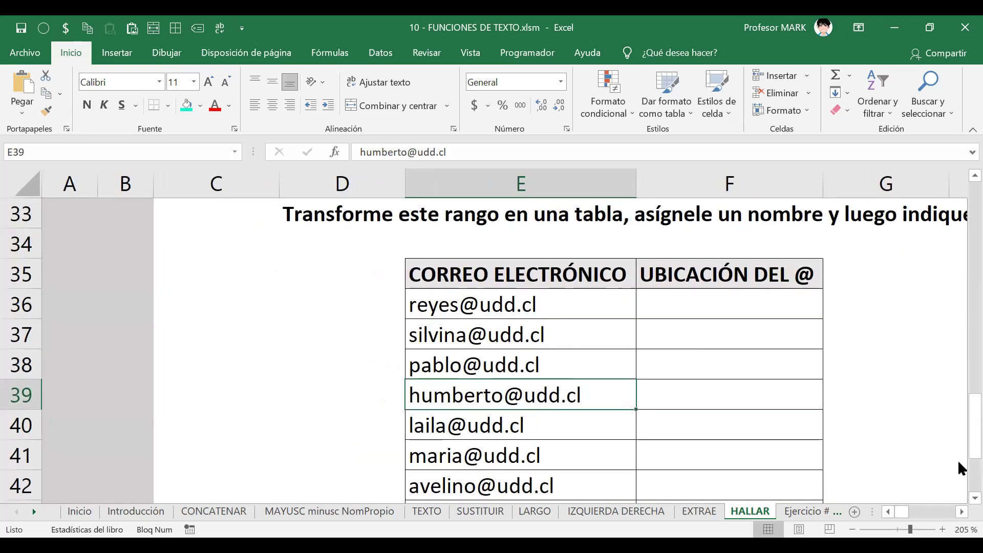
{"action": "left_click", "coordinate": [960, 512]}
{"action": "scroll", "coordinate": [845, 450], "scroll_direction": "down", "scroll_amount": 3}
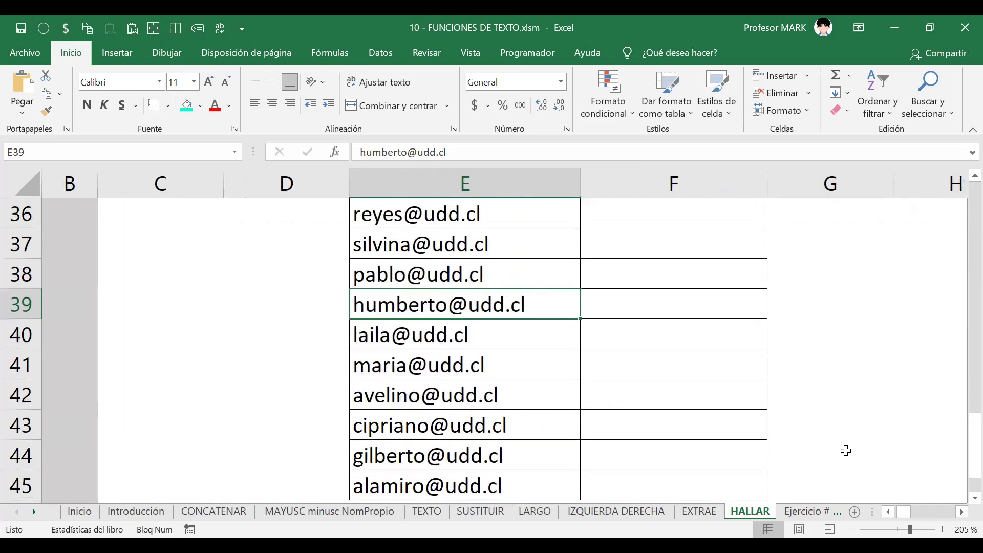
{"action": "scroll", "coordinate": [846, 451], "scroll_direction": "up", "scroll_amount": 3}
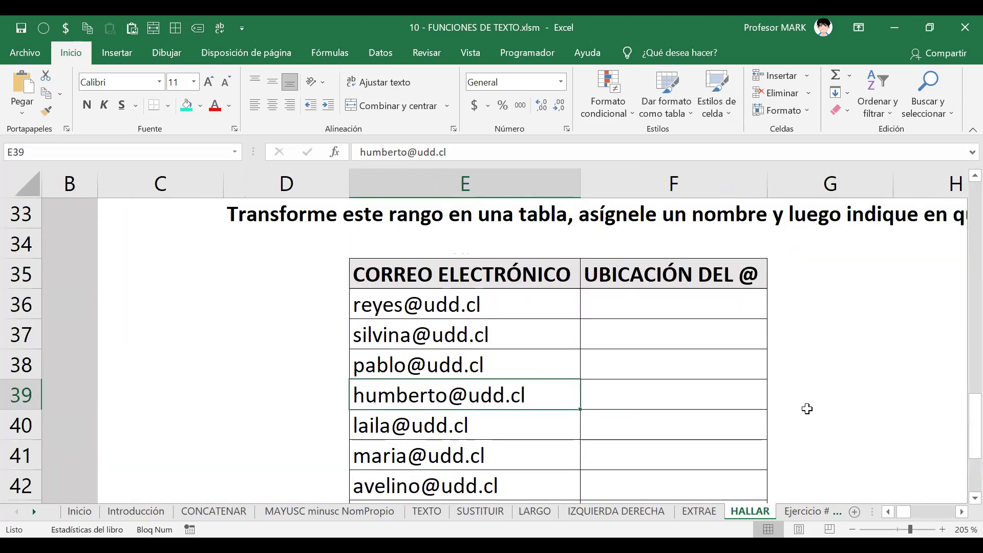
{"action": "scroll", "coordinate": [807, 408], "scroll_direction": "down", "scroll_amount": 1}
{"action": "scroll", "coordinate": [807, 408], "scroll_direction": "down", "scroll_amount": 3}
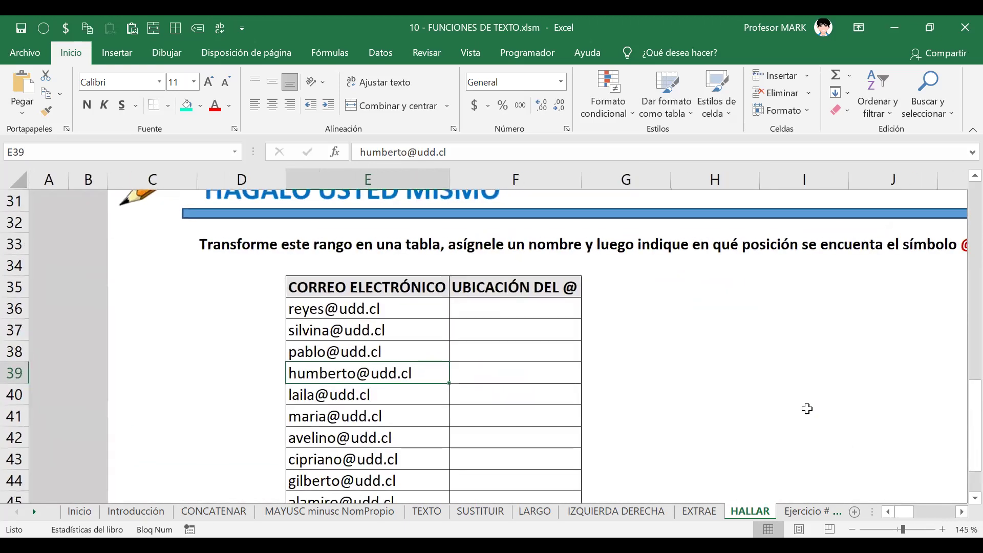
{"action": "left_click_drag", "start_coordinate": [371, 224], "coordinate": [501, 438]}
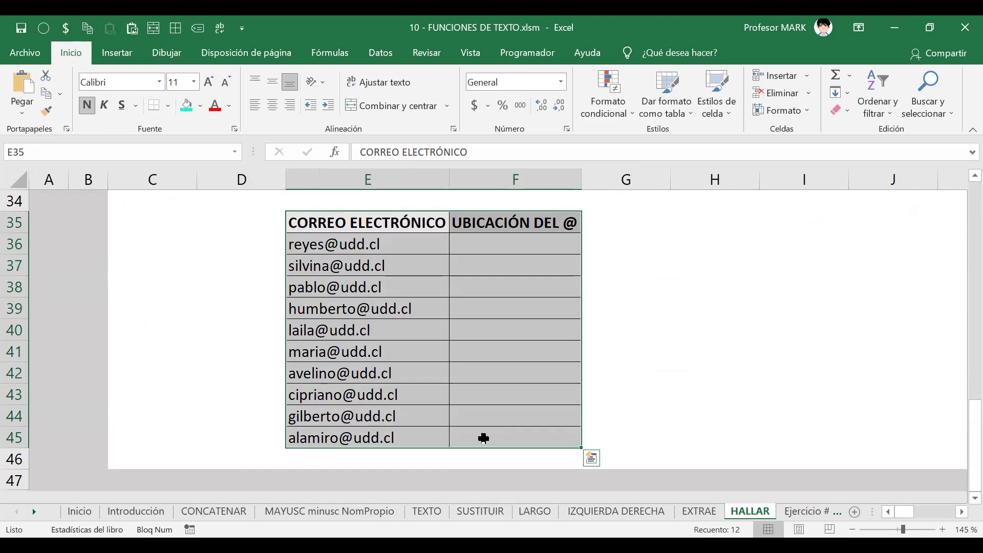
{"action": "key", "text": "ctrl+t"}
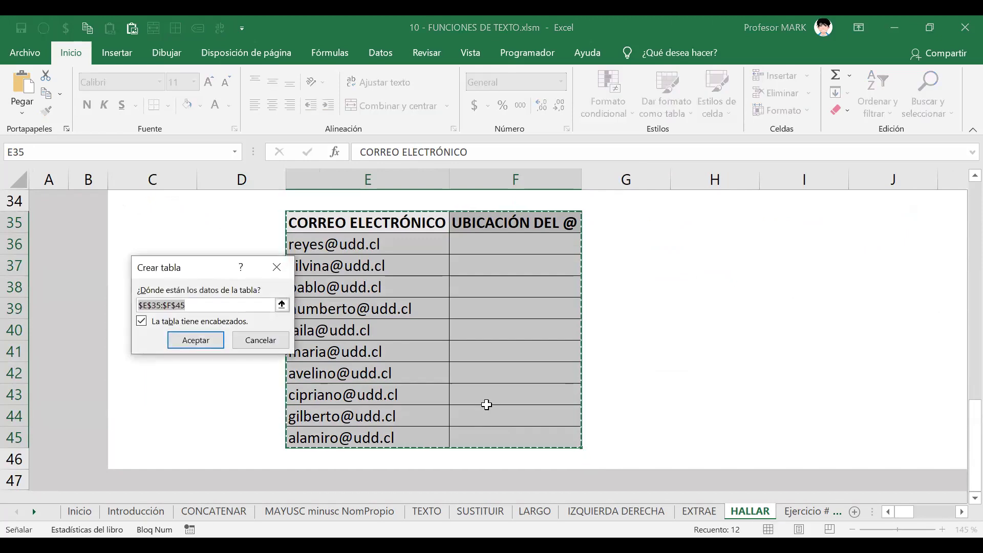
{"action": "left_click", "coordinate": [188, 342]}
Name the new e-mail table FN_HALLAR.
{"action": "left_click", "coordinate": [438, 242]}
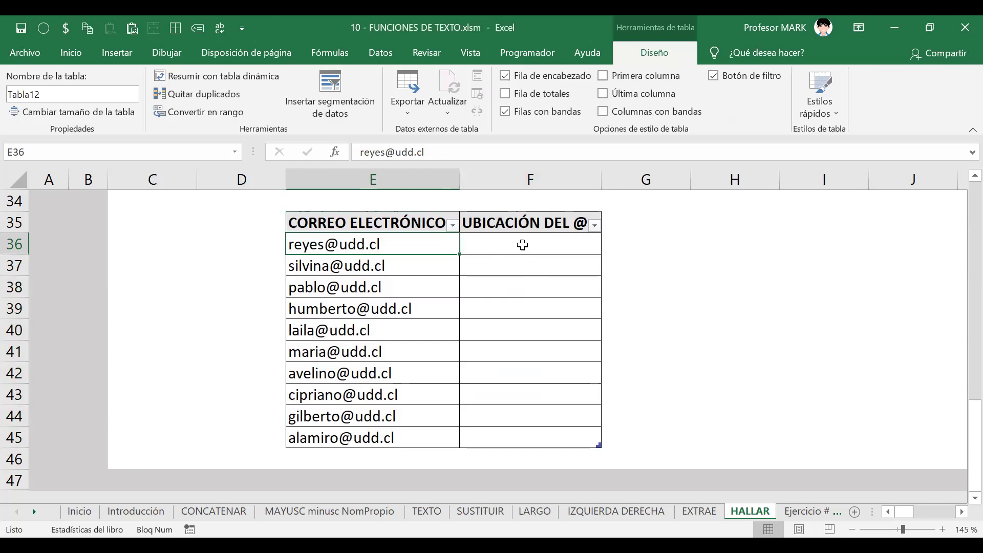
{"action": "key", "text": "alt+j"}
{"action": "key", "text": "t"}
{"action": "key", "text": "a"}
{"action": "key", "text": "Caps_Lock"}
{"action": "type", "text": "F"}
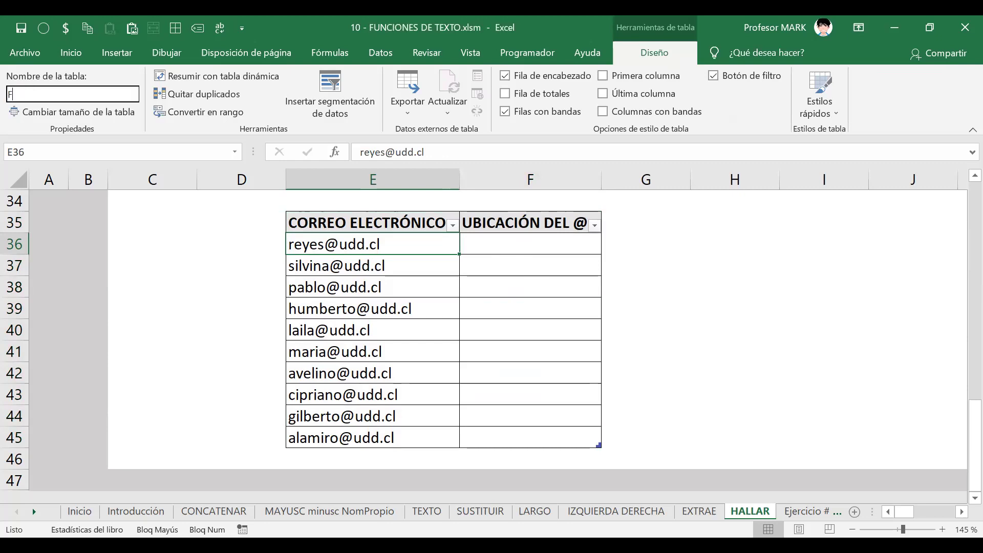
{"action": "type", "text": "N_HALLAR"}
{"action": "key", "text": "Return"}
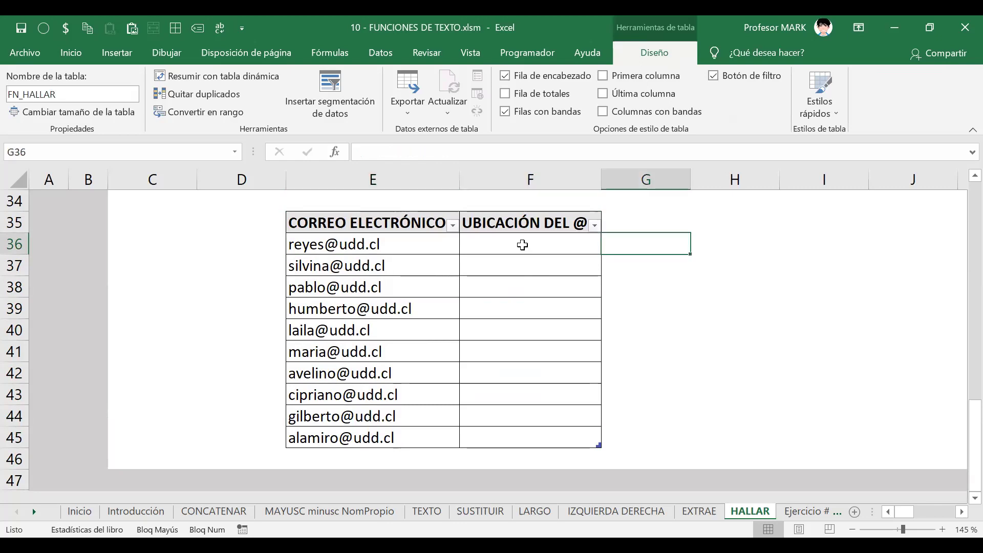
Fill the UBICACIÓN DEL @ column from F36 with the formula =HALLAR("@";[@[CORREO ELECTRÓNICO]]).
{"action": "left_click", "coordinate": [522, 245]}
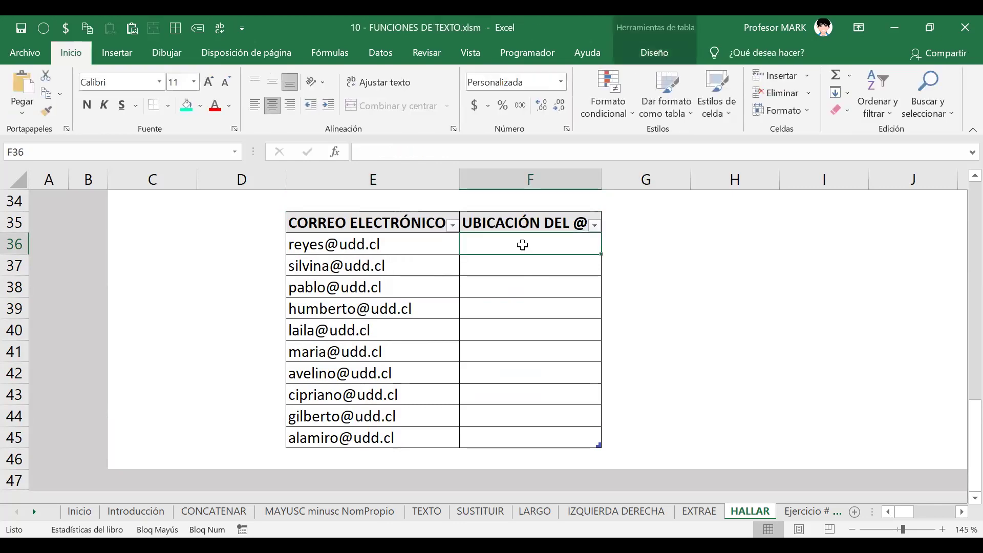
{"action": "type", "text": "="}
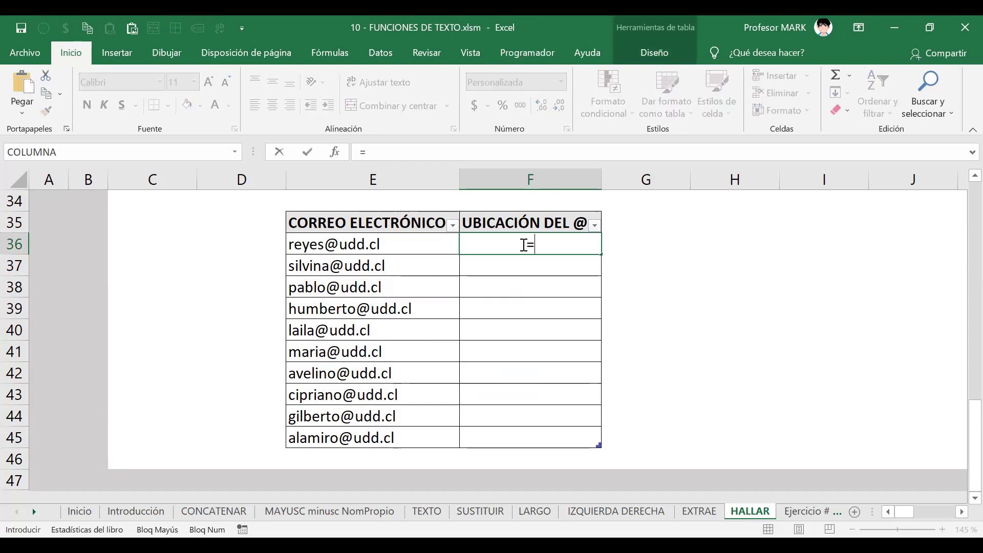
{"action": "type", "text": "HALLAR("}
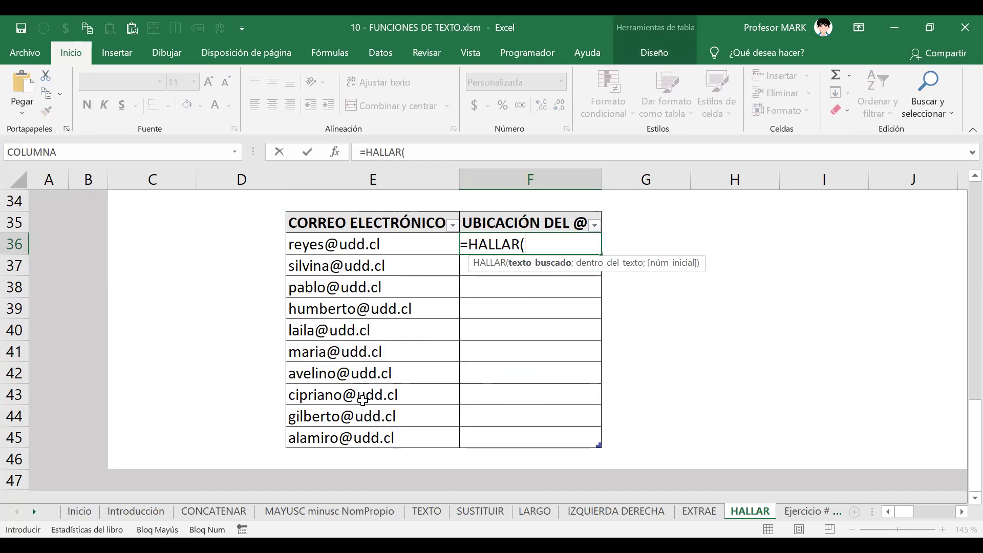
{"action": "key", "text": "Caps_Lock"}
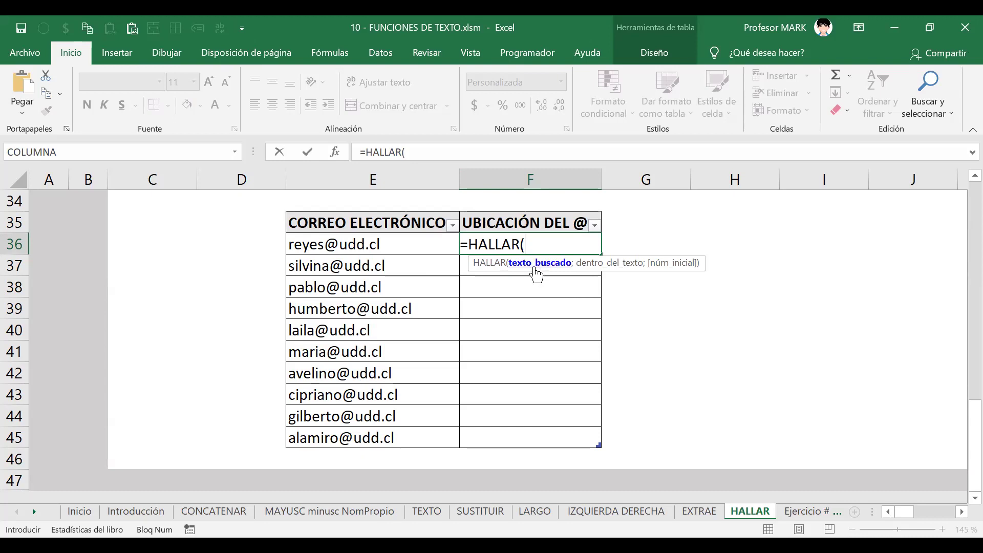
{"action": "type", "text": "\"@\""}
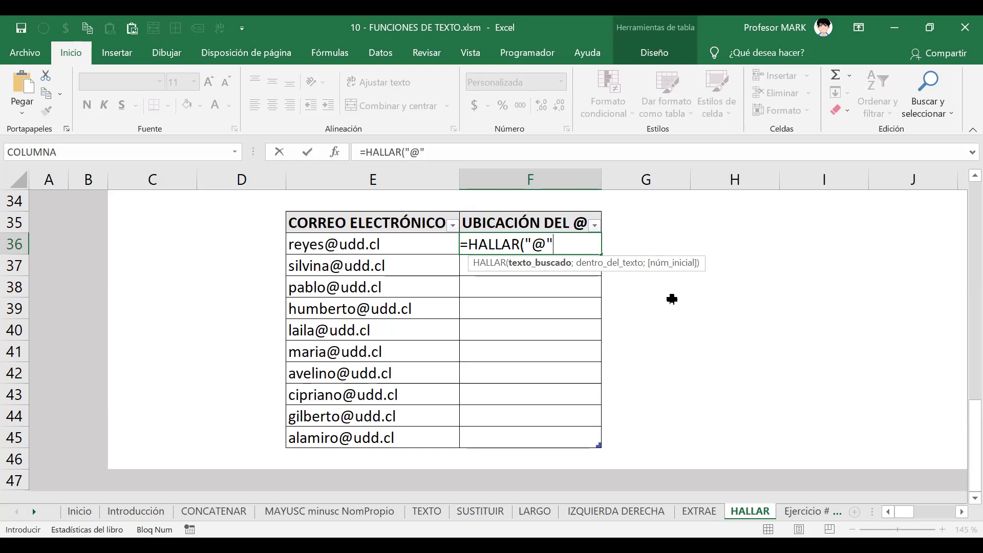
{"action": "type", "text": ";"}
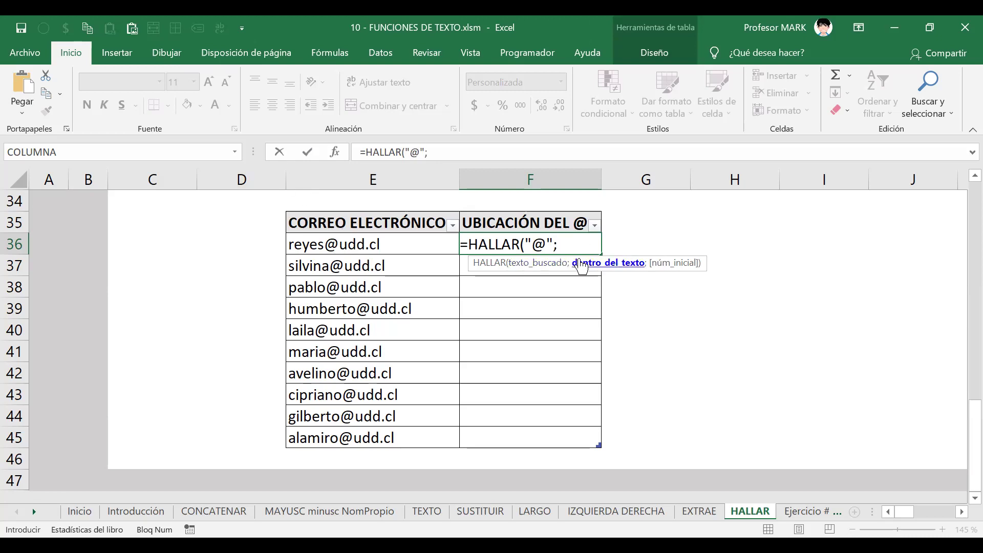
{"action": "left_click", "coordinate": [363, 243]}
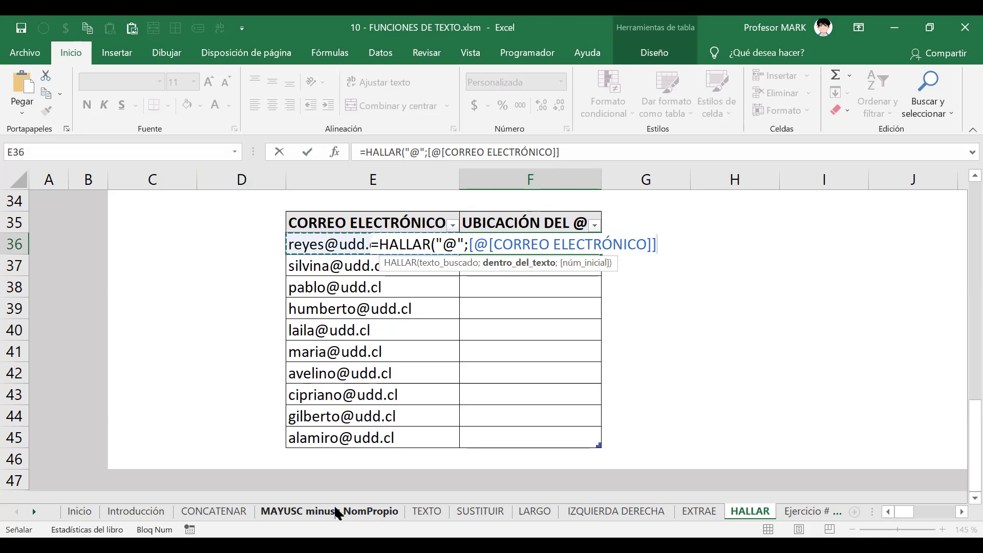
{"action": "type", "text": ")"}
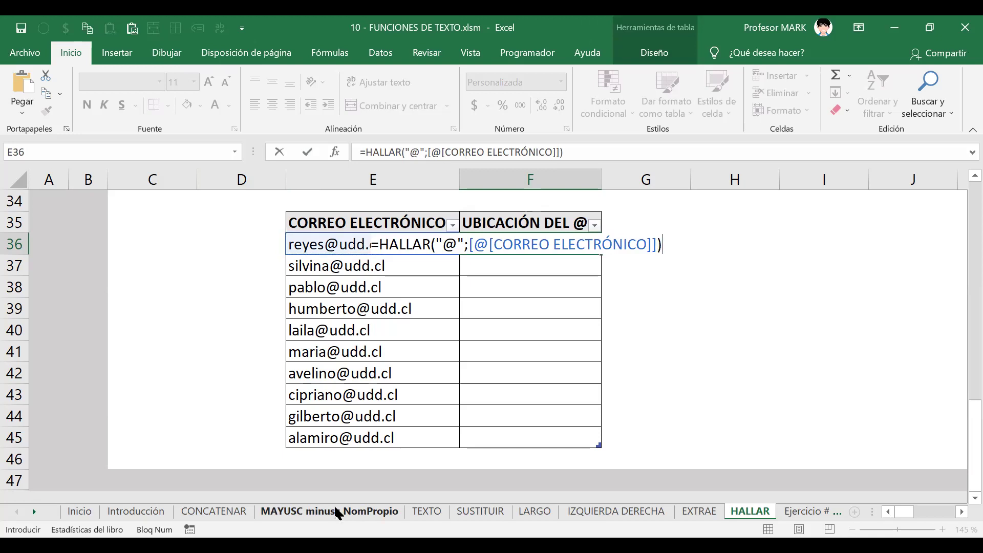
{"action": "key", "text": "Return"}
Go through the UBICACIÓN DEL @ column row by row to check its formulas and results, ending at F36.
{"action": "key", "text": "Up"}
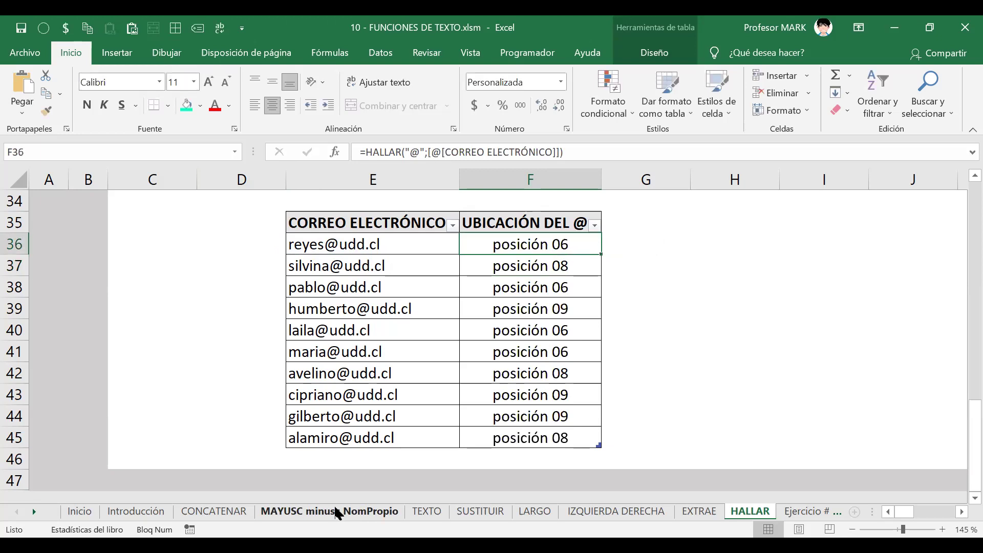
{"action": "key", "text": "Down"}
{"action": "key", "text": "Down"}
{"action": "key", "text": "Down"}
{"action": "key", "text": "Up"}
{"action": "key", "text": "Up"}
{"action": "key", "text": "Up"}
{"action": "key", "text": "Down"}
{"action": "key", "text": "Down"}
{"action": "key", "text": "Down"}
{"action": "key", "text": "Down"}
{"action": "key", "text": "Down"}
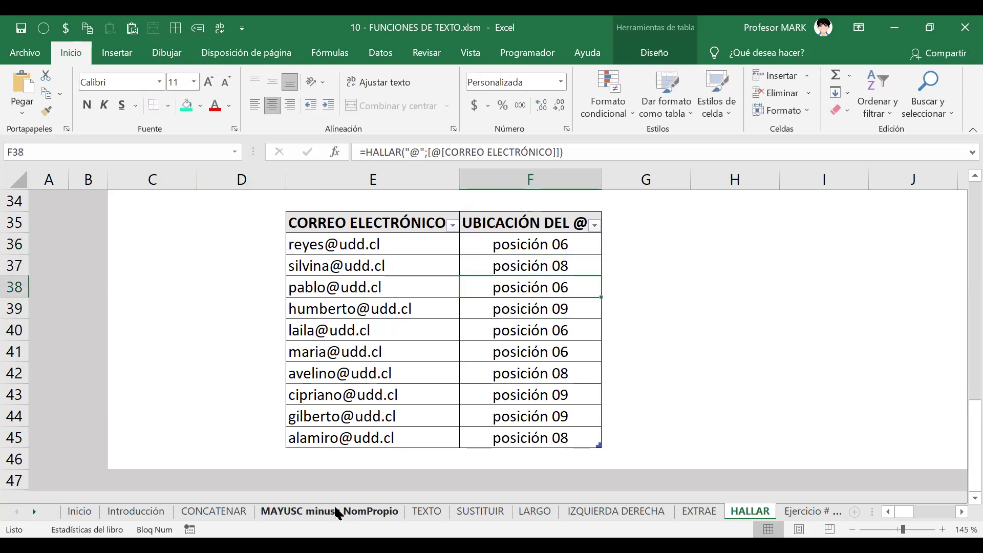
{"action": "key", "text": "Down"}
{"action": "key", "text": "Down"}
{"action": "key", "text": "Up"}
{"action": "key", "text": "Up"}
{"action": "key", "text": "Up"}
{"action": "key", "text": "Up"}
{"action": "key", "text": "Up"}
{"action": "key", "text": "Up"}
{"action": "key", "text": "Up"}
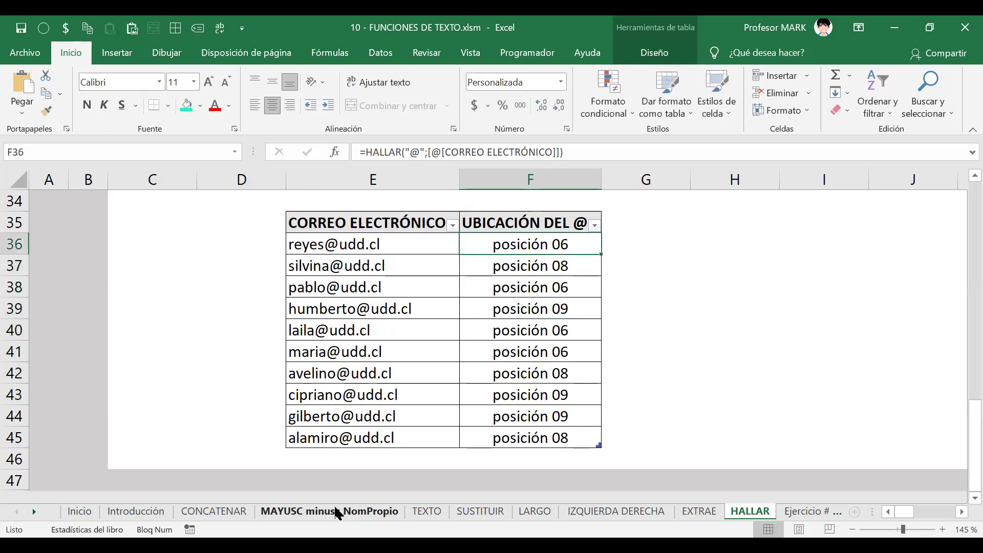
Examine the custom number format code of F36:F45, cancel the dialog, and check the cells F36 and F39.
{"action": "key", "text": "ctrl+shift+Down"}
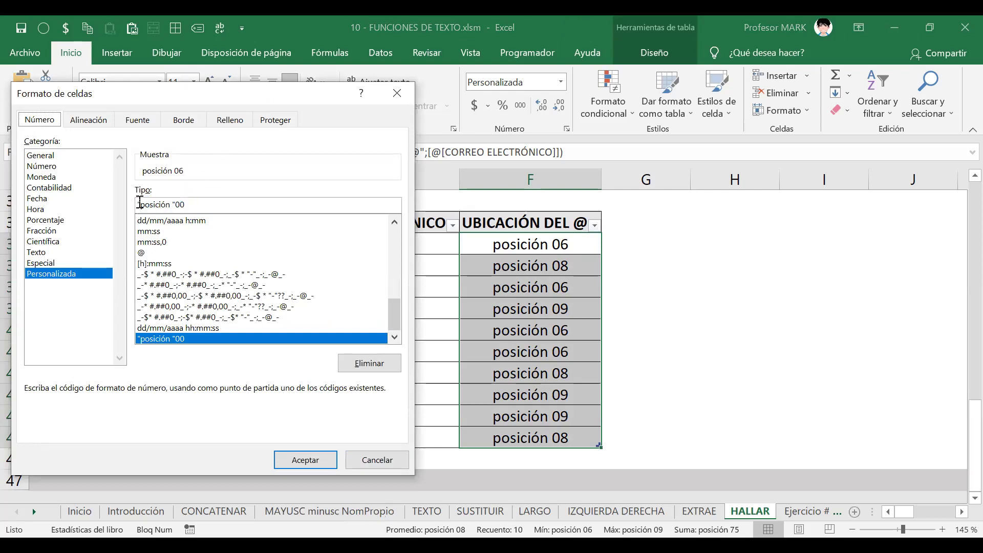
{"action": "left_click_drag", "start_coordinate": [173, 205], "coordinate": [142, 201]}
{"action": "left_click", "coordinate": [171, 207]}
{"action": "left_click", "coordinate": [364, 459]}
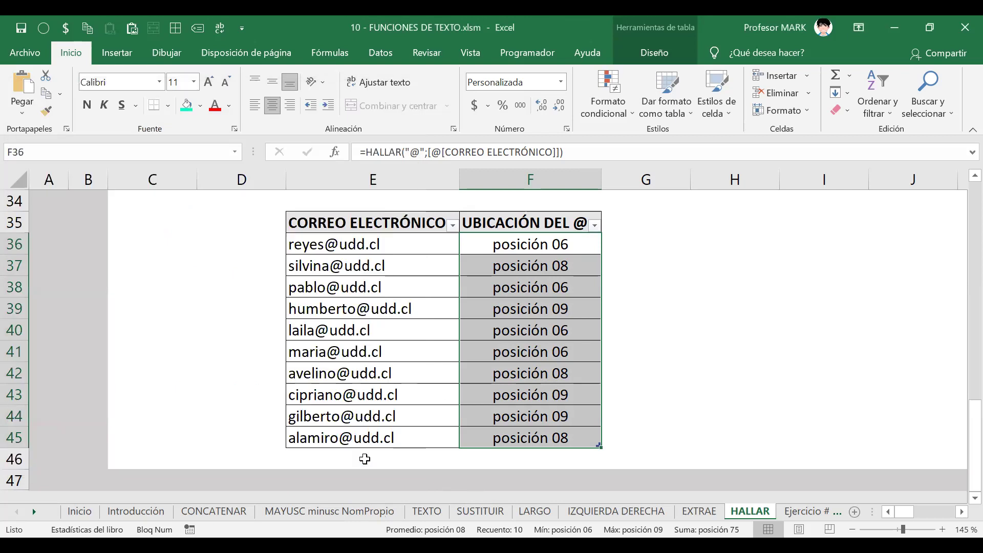
{"action": "left_click", "coordinate": [525, 238]}
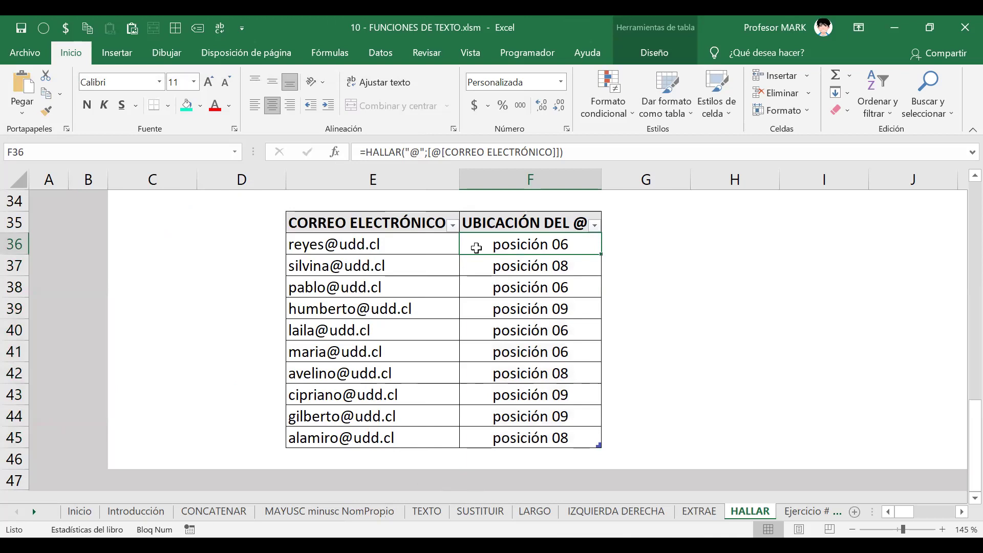
{"action": "left_click", "coordinate": [580, 310]}
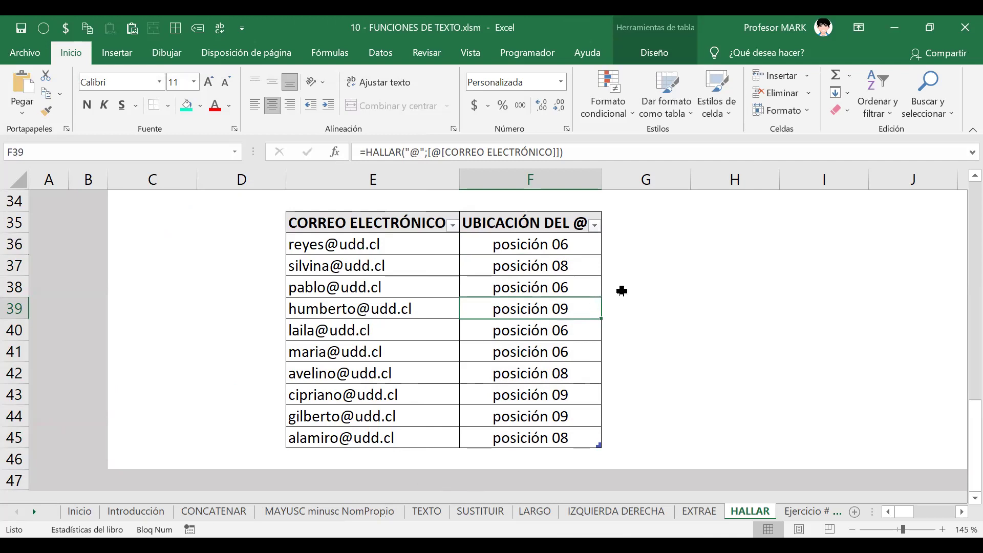
Add a column headed NOMBRE to the e-mail table in G35.
{"action": "left_click", "coordinate": [686, 224]}
{"action": "left_click", "coordinate": [734, 214]}
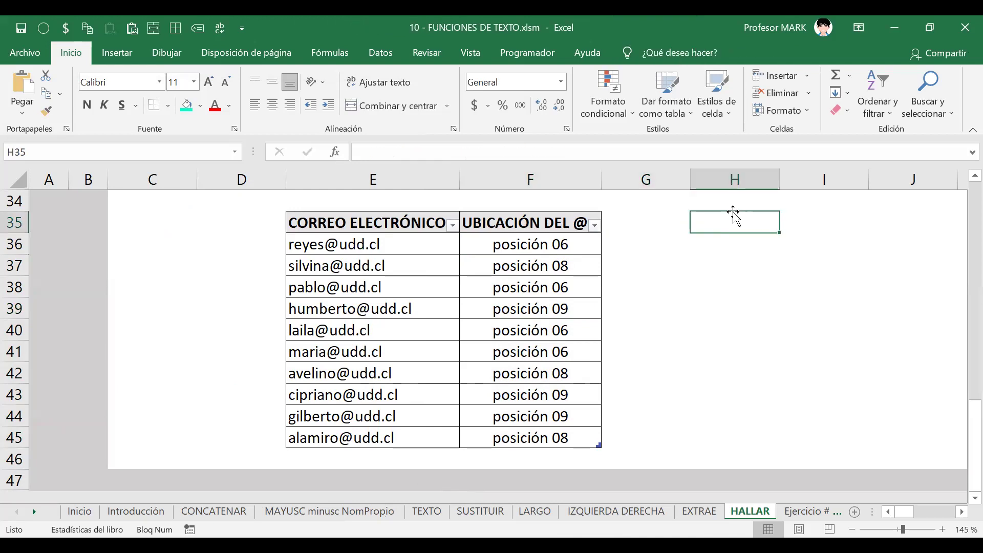
{"action": "left_click", "coordinate": [643, 226]}
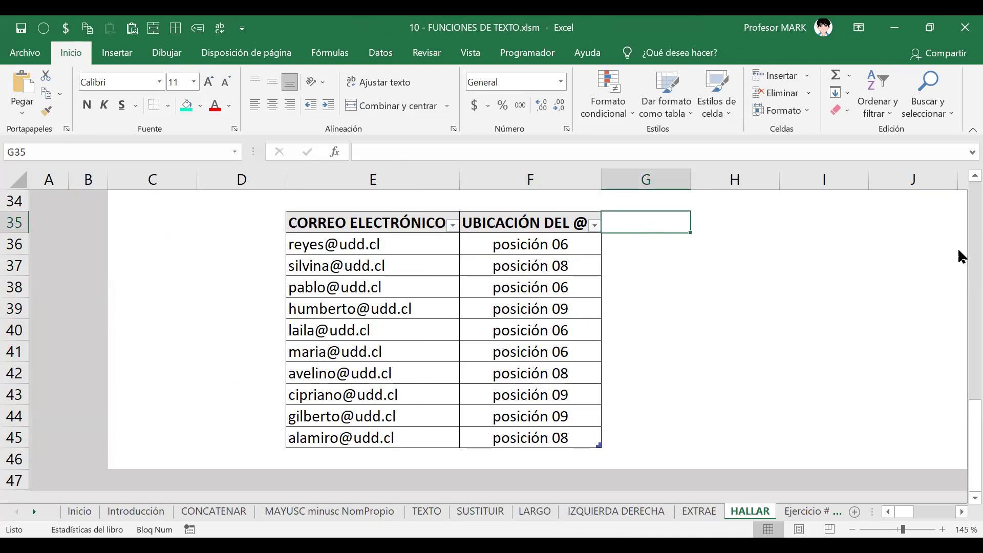
{"action": "key", "text": "Caps_Lock"}
{"action": "type", "text": "NOM"}
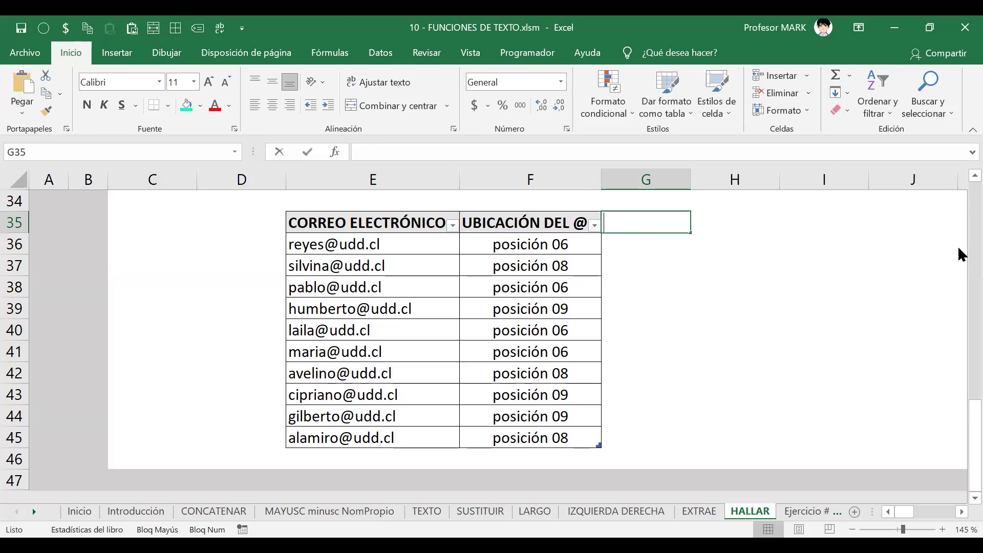
{"action": "type", "text": "BRE"}
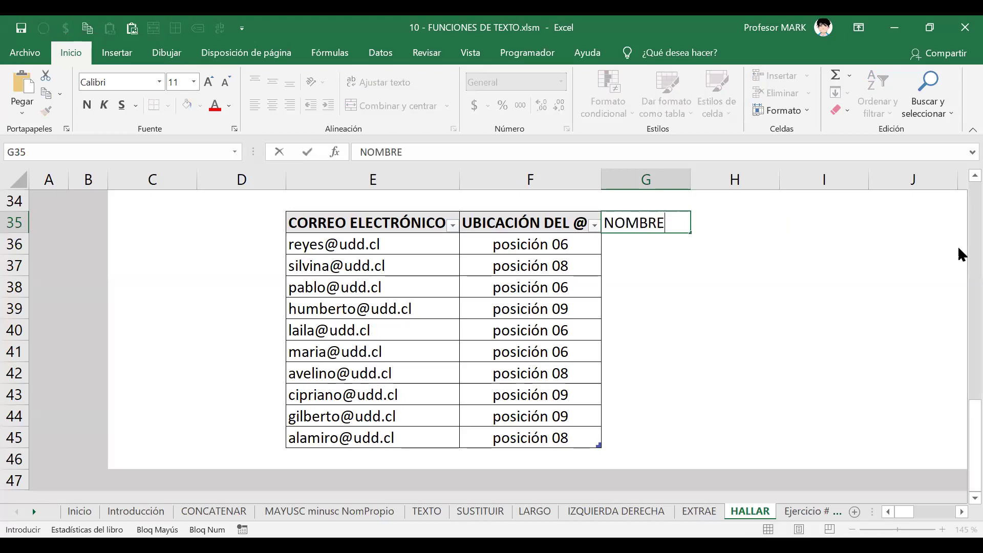
{"action": "key", "text": "Return"}
{"action": "key", "text": "Down"}
{"action": "key", "text": "Down"}
{"action": "key", "text": "Down"}
{"action": "key", "text": "Up"}
{"action": "key", "text": "Up"}
{"action": "key", "text": "Up"}
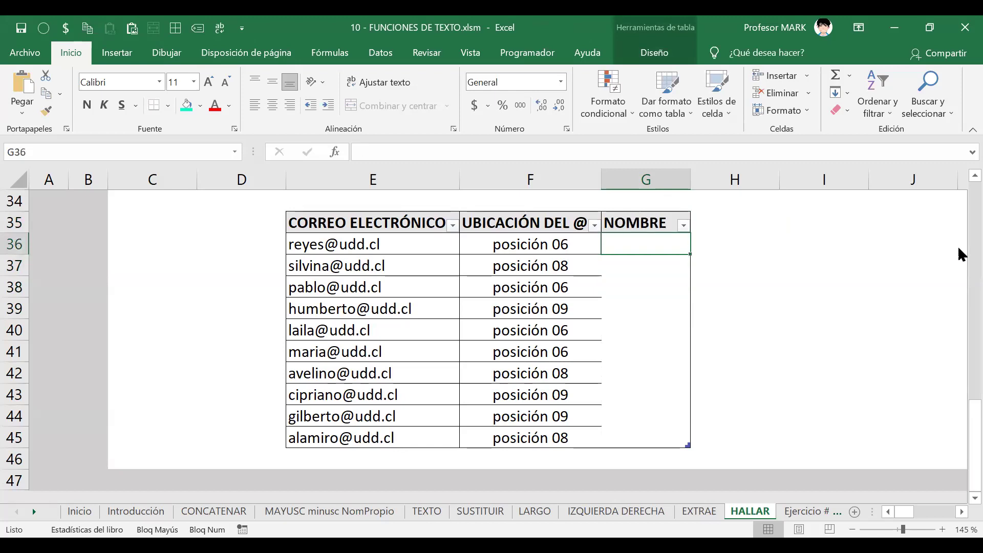
Rename the G35 header as NOMBRE V1 and autofit the column's width.
{"action": "key", "text": "Up"}
{"action": "key", "text": "F2"}
{"action": "type", "text": "V1"}
{"action": "key", "text": "Return"}
{"action": "key", "text": "Up"}
{"action": "key", "text": "alt+o"}
{"action": "key", "text": "c"}
{"action": "key", "text": "a"}
{"action": "key", "text": "Down"}
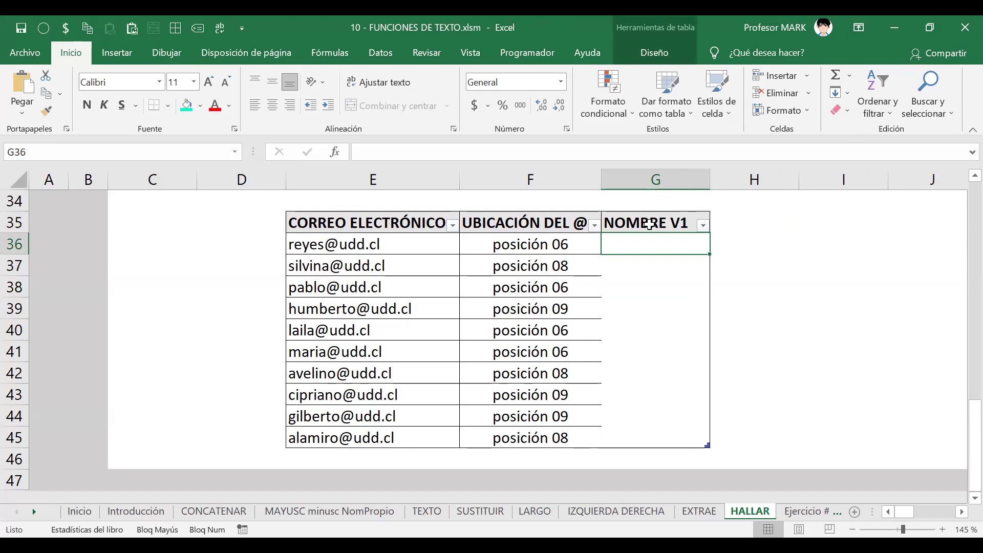
Examine the HALLAR formula in F36 and go through the UBICACIÓN DEL @ cells below it, ending at G36.
{"action": "key", "text": "Left"}
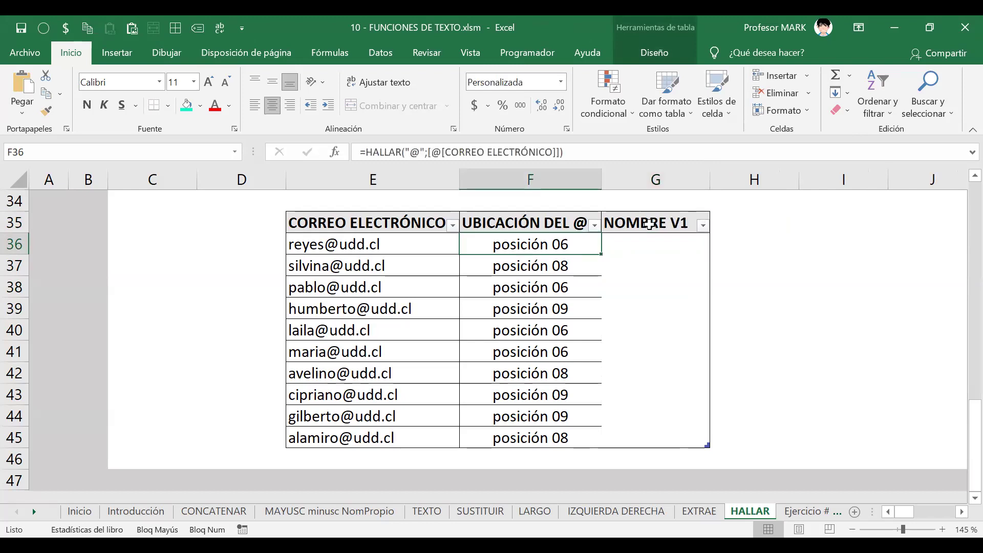
{"action": "key", "text": "F2"}
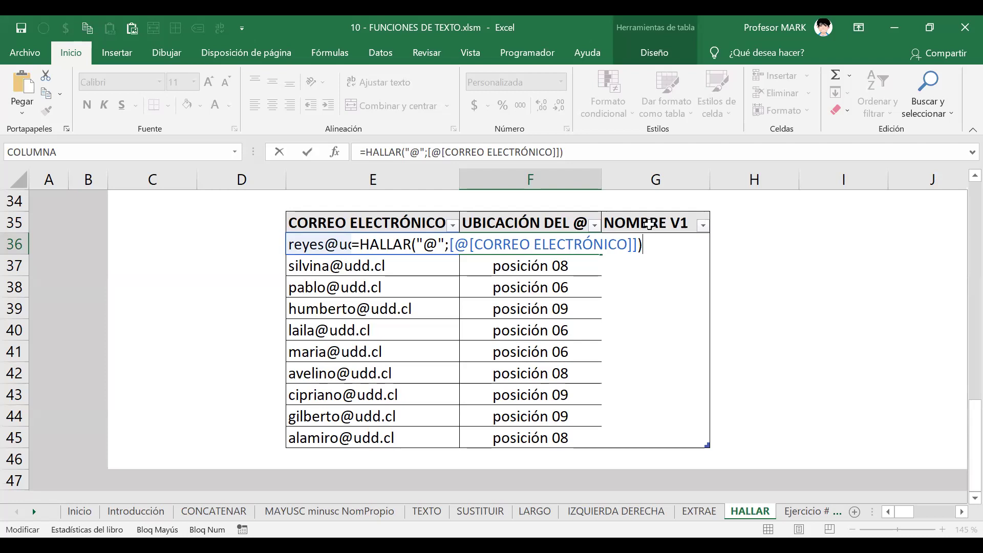
{"action": "key", "text": "Return"}
{"action": "key", "text": "Down"}
{"action": "key", "text": "Down"}
{"action": "key", "text": "Down"}
{"action": "key", "text": "Down"}
{"action": "key", "text": "Down"}
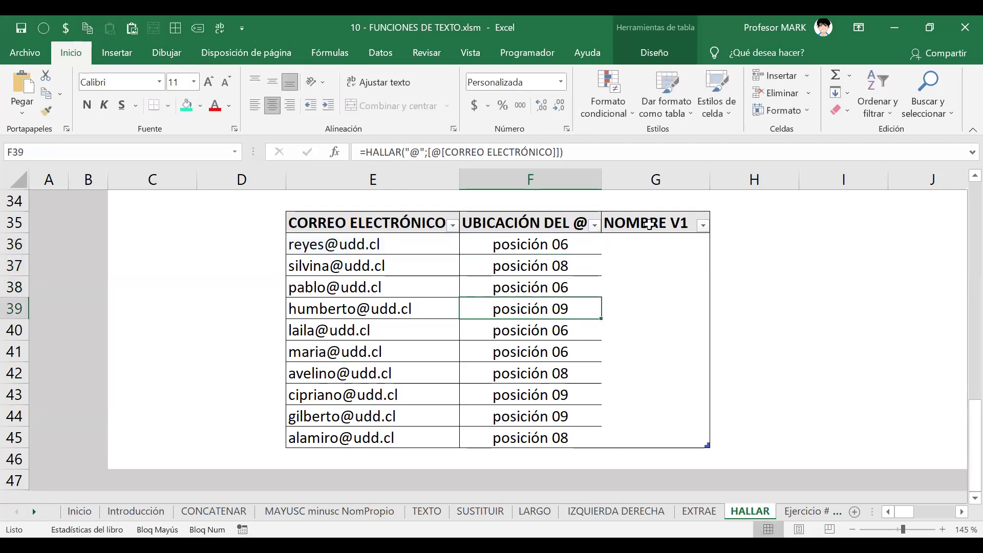
{"action": "key", "text": "Down"}
{"action": "key", "text": "Down"}
{"action": "key", "text": "Up"}
{"action": "key", "text": "Up"}
{"action": "key", "text": "Up"}
{"action": "key", "text": "Up"}
{"action": "key", "text": "Up"}
{"action": "key", "text": "Up"}
{"action": "key", "text": "Up"}
{"action": "key", "text": "Up"}
{"action": "key", "text": "Right"}
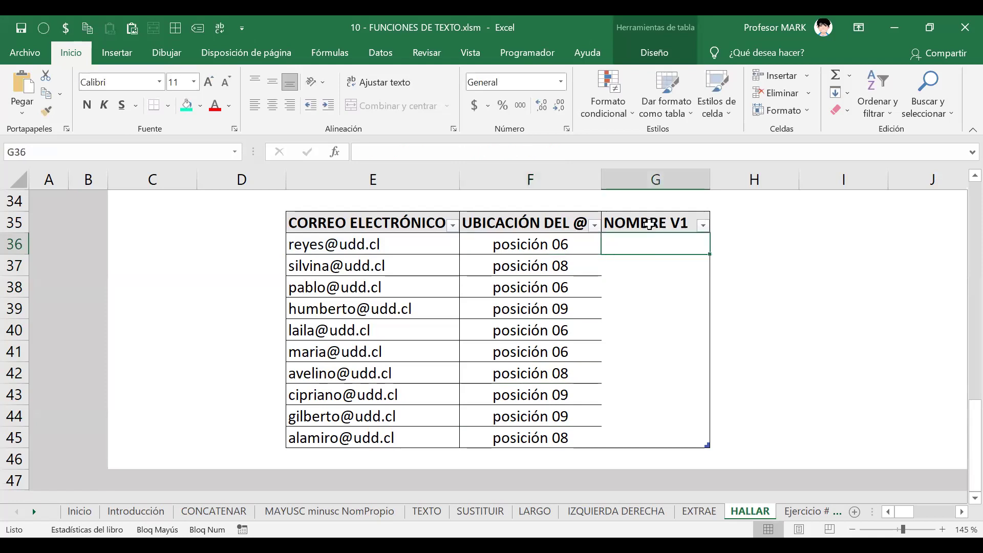
{"action": "key", "text": "Caps_Lock"}
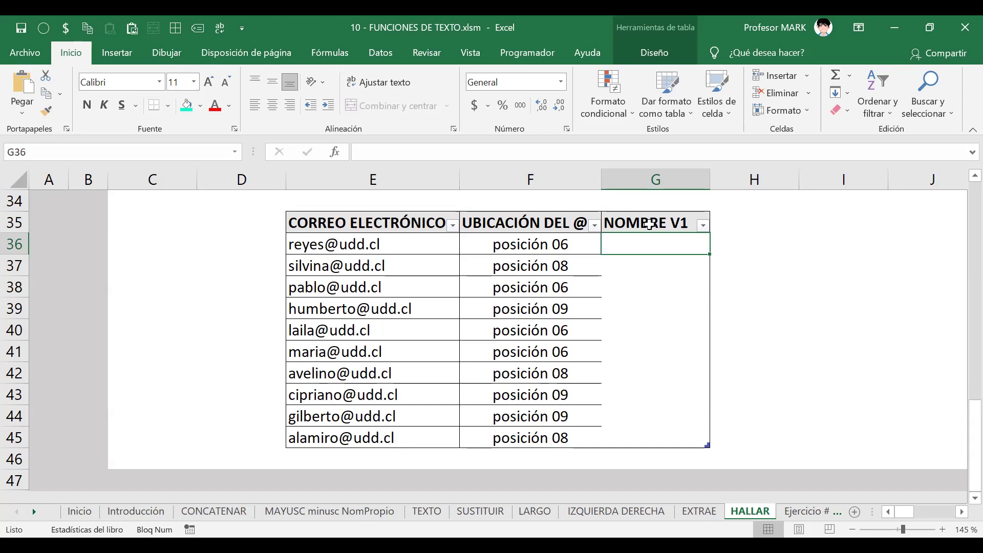
{"action": "key", "text": "Return"}
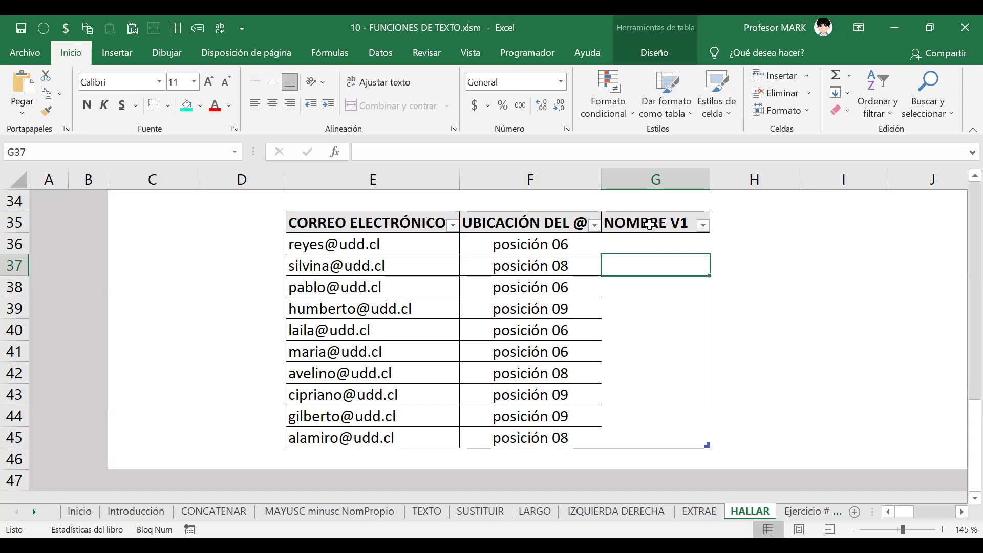
{"action": "key", "text": "Up"}
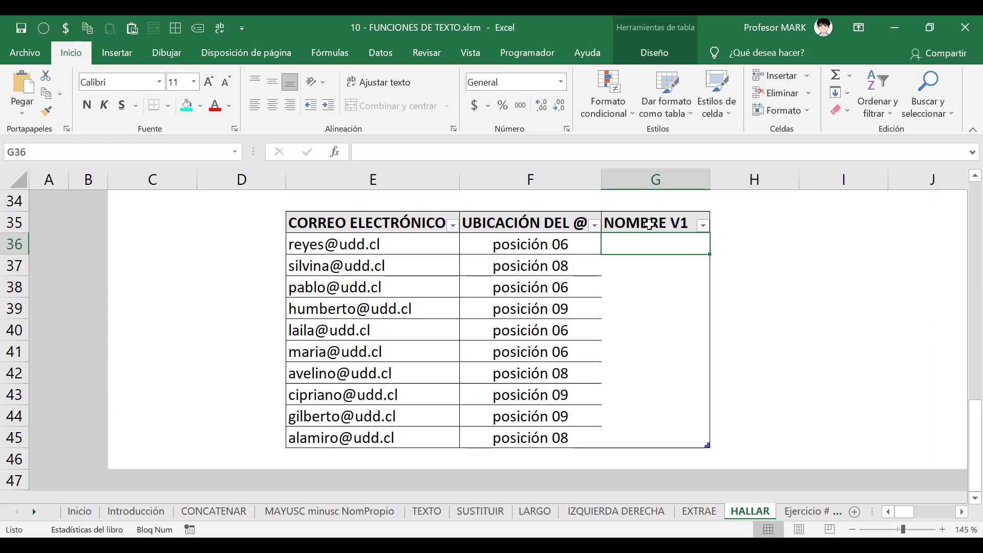
{"action": "type", "text": "="}
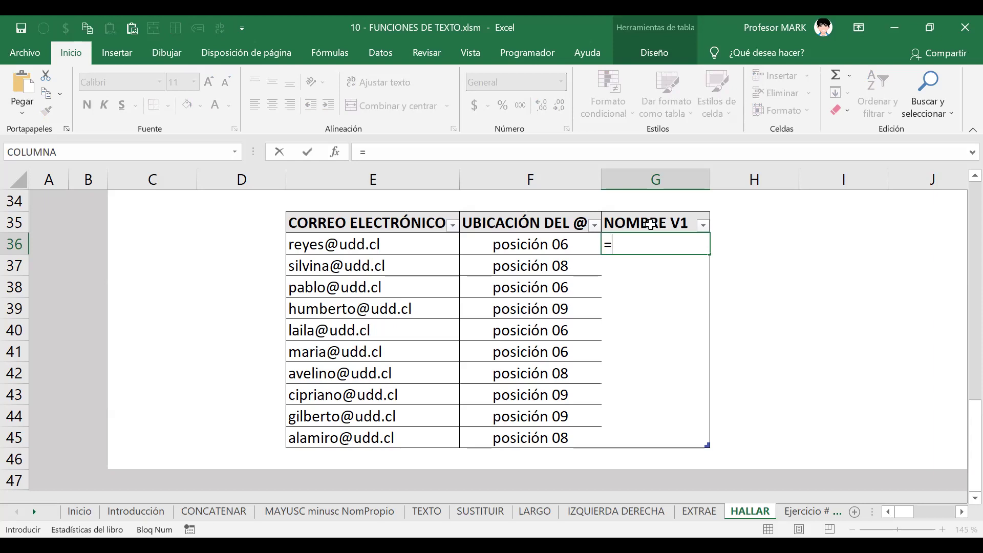
{"action": "type", "text": "sUSTITUIR("}
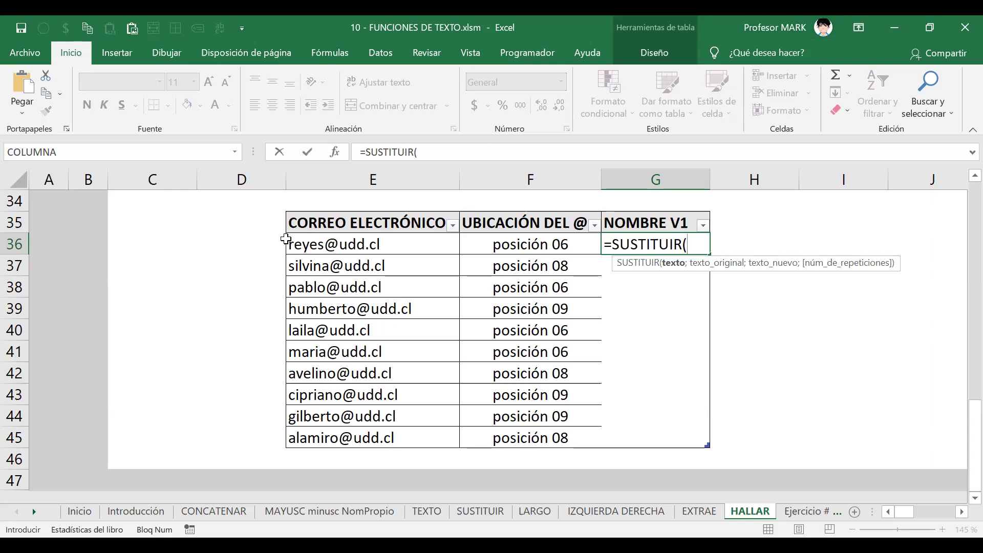
{"action": "left_click", "coordinate": [310, 245]}
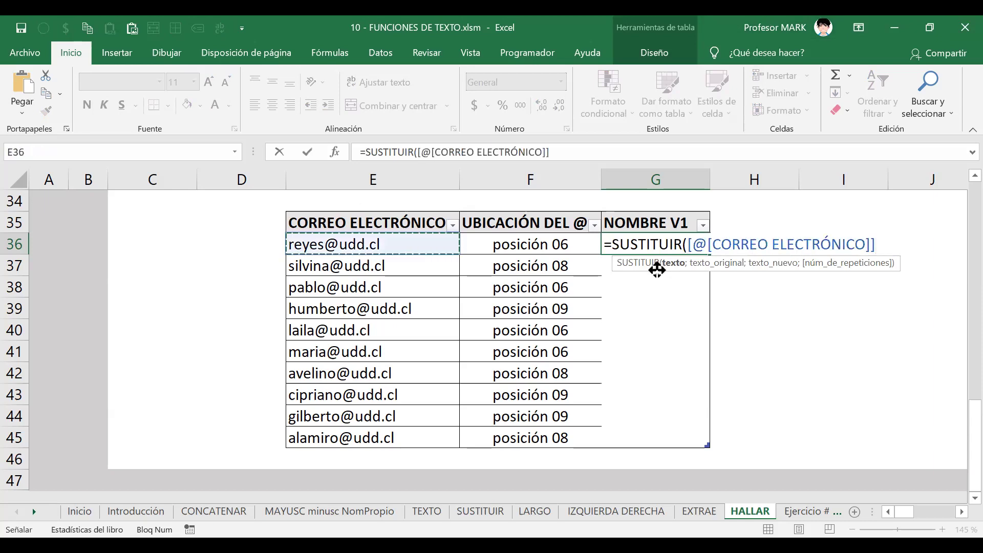
{"action": "type", "text": ";\"@udd-"}
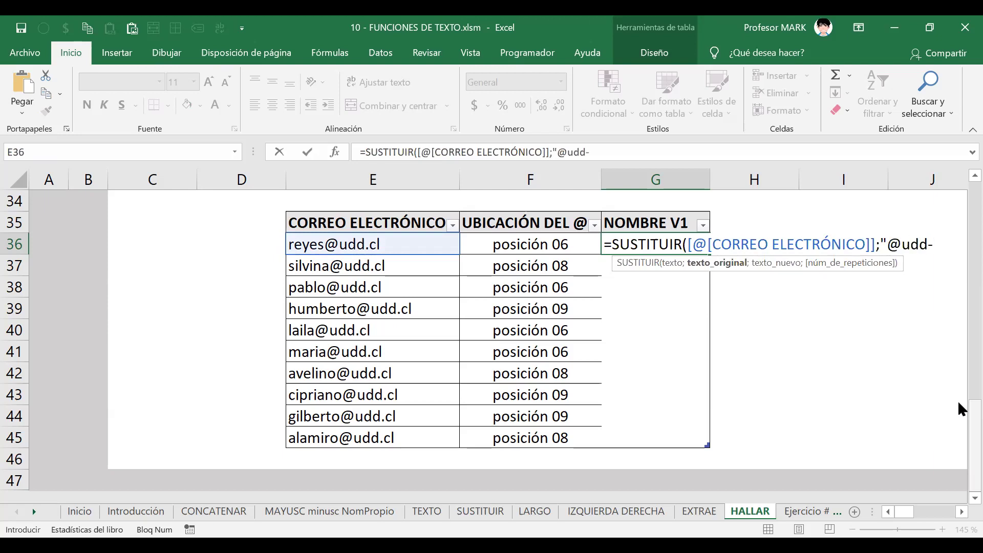
{"action": "key", "text": "BackSpace"}
{"action": "type", "text": ".cl\";\"\""}
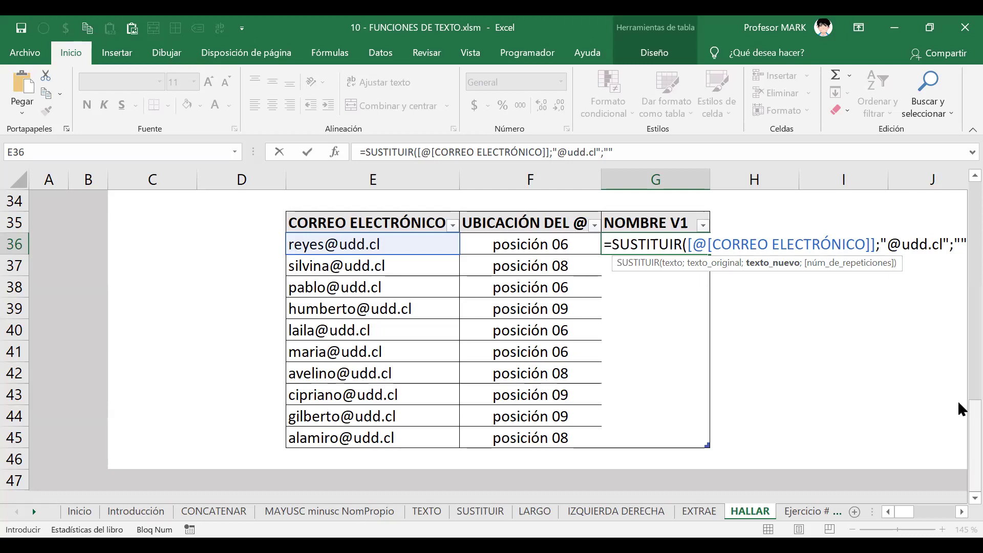
{"action": "type", "text": ")"}
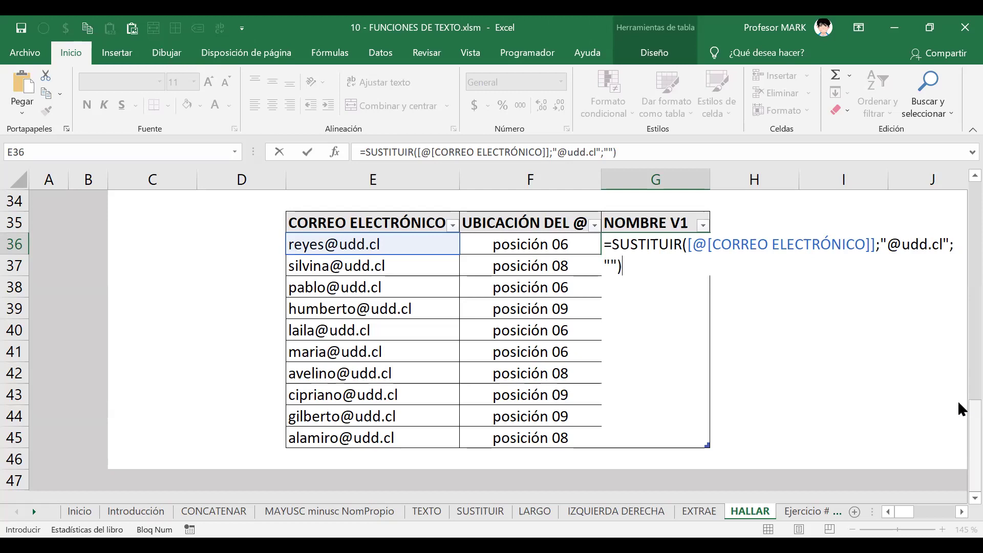
{"action": "key", "text": "Return"}
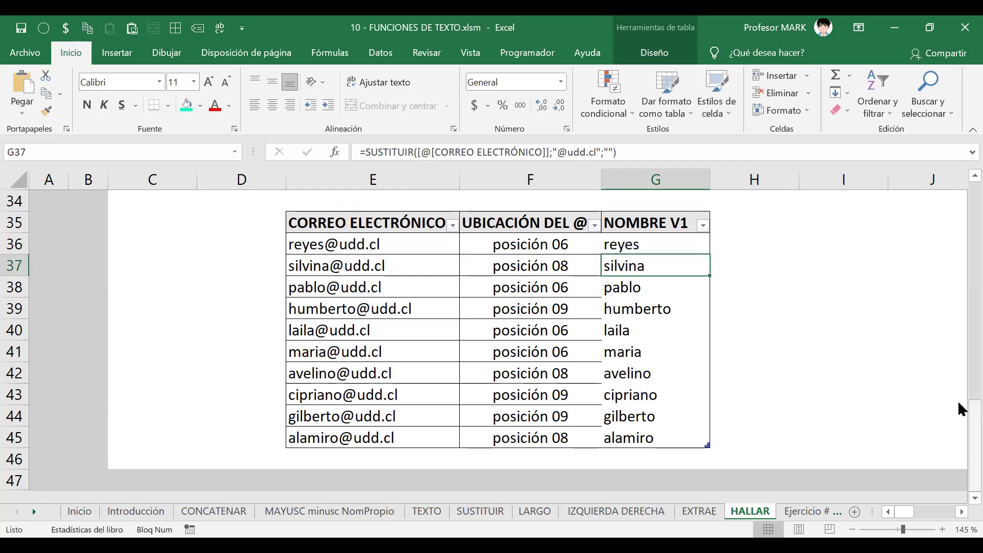
{"action": "key", "text": "Up"}
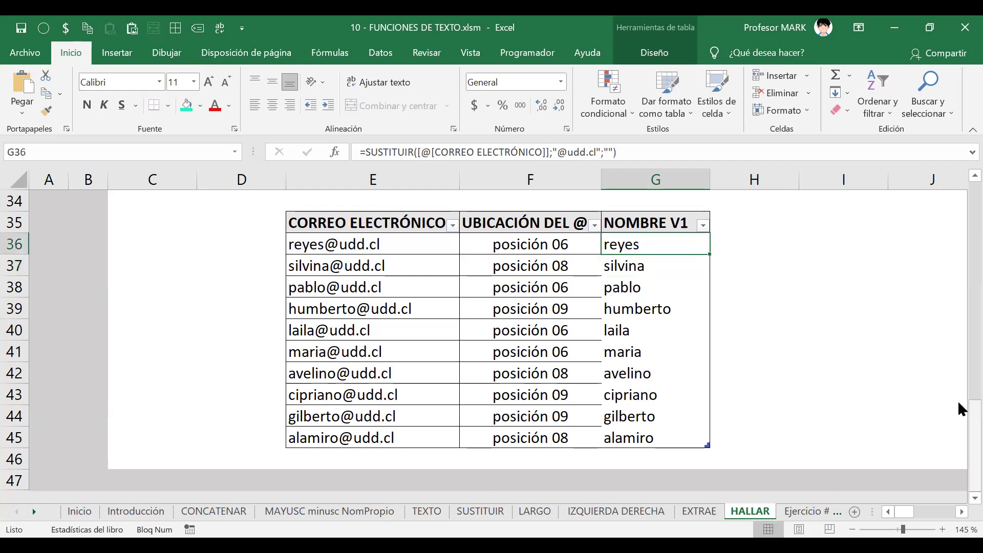
{"action": "key", "text": "F2"}
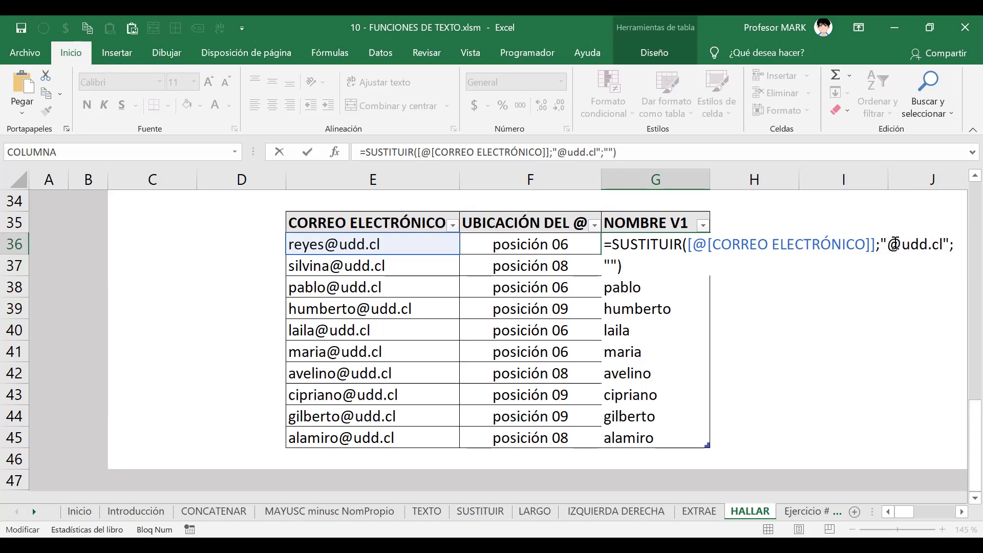
{"action": "left_click_drag", "start_coordinate": [889, 246], "coordinate": [945, 238]}
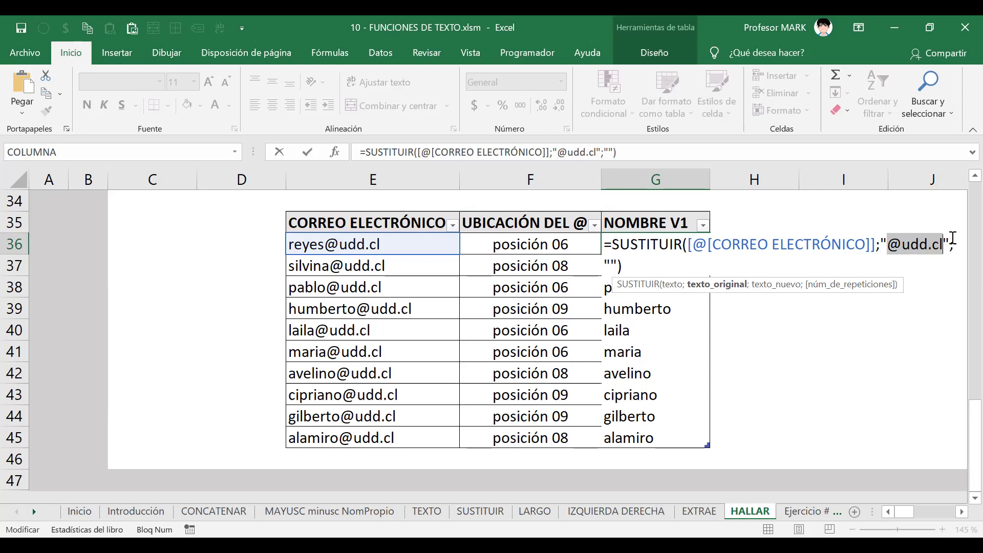
{"action": "key", "text": "Return"}
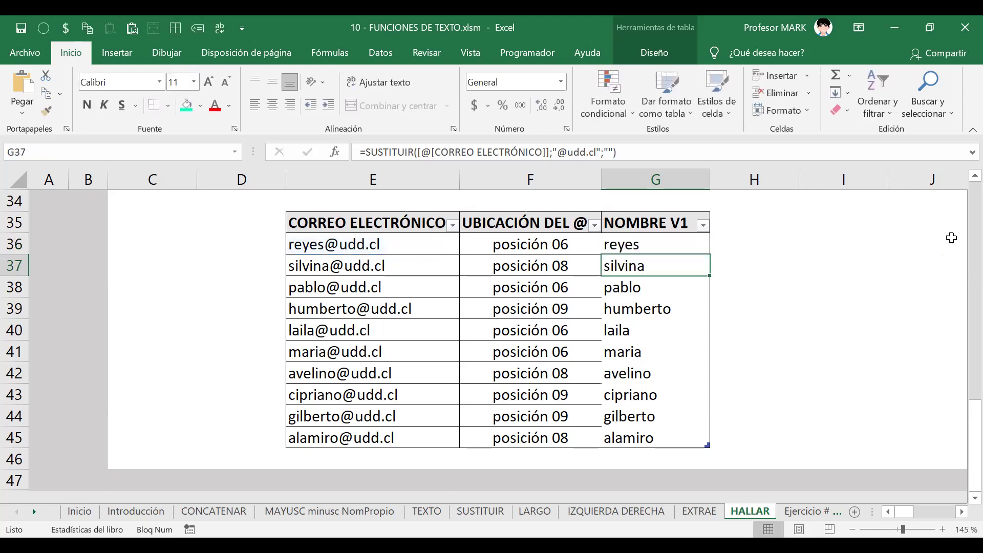
{"action": "key", "text": "Down"}
{"action": "key", "text": "Down"}
{"action": "key", "text": "Down"}
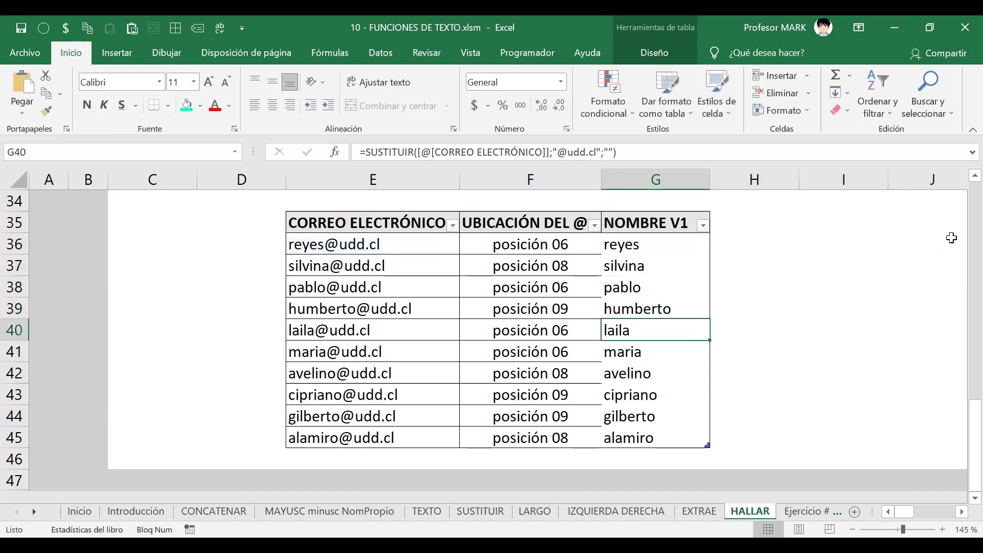
{"action": "key", "text": "ctrl+Up"}
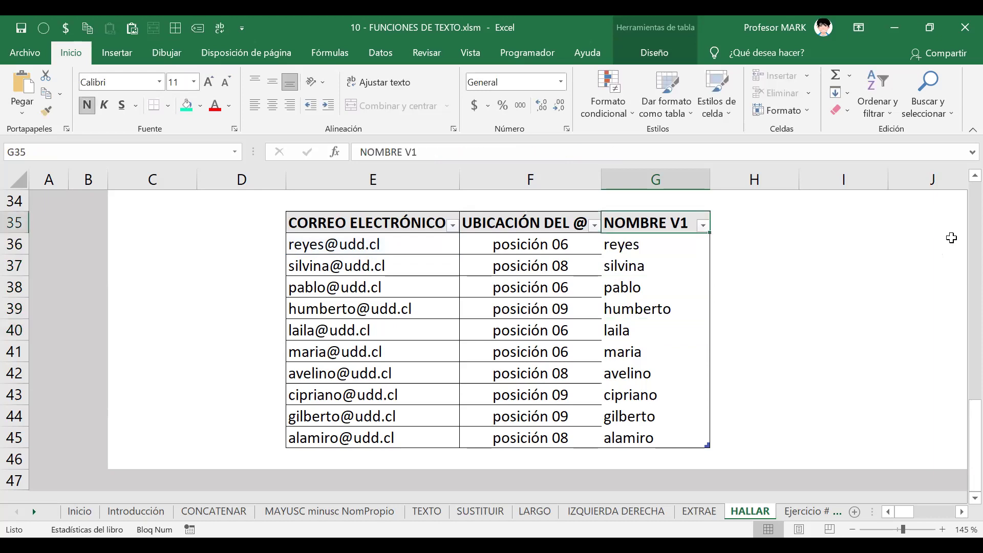
{"action": "key", "text": "Down"}
{"action": "key", "text": "Down"}
{"action": "key", "text": "Up"}
{"action": "key", "text": "Up"}
Add a column headed NOMBRE V2 to the table in H35 and autofit its width.
{"action": "key", "text": "Right"}
{"action": "type", "text": "nombre"}
{"action": "key", "text": "BackSpace"}
{"action": "key", "text": "BackSpace"}
{"action": "key", "text": "BackSpace"}
{"action": "key", "text": "BackSpace"}
{"action": "key", "text": "BackSpace"}
{"action": "key", "text": "BackSpace"}
{"action": "key", "text": "Caps_Lock"}
{"action": "type", "text": "N"}
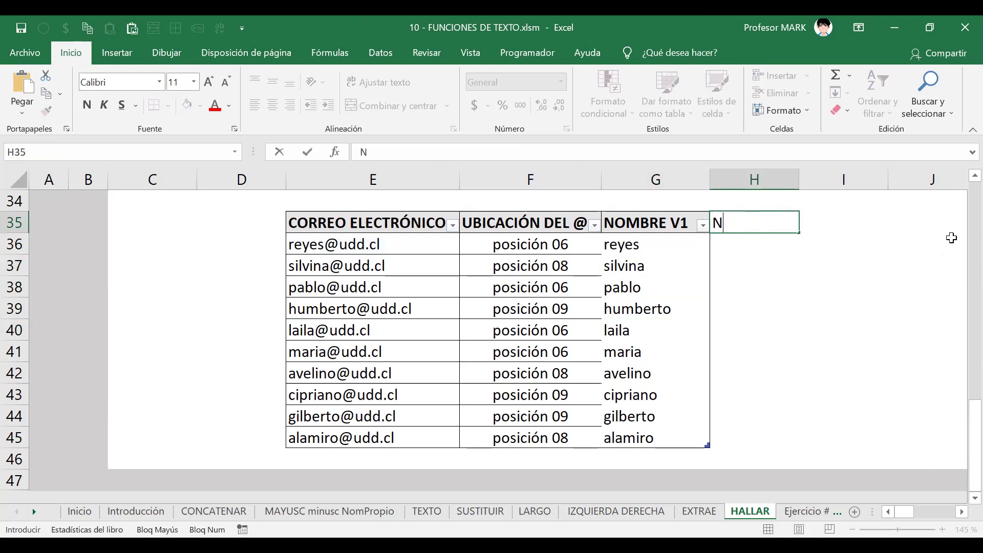
{"action": "type", "text": "OMBRE V2"}
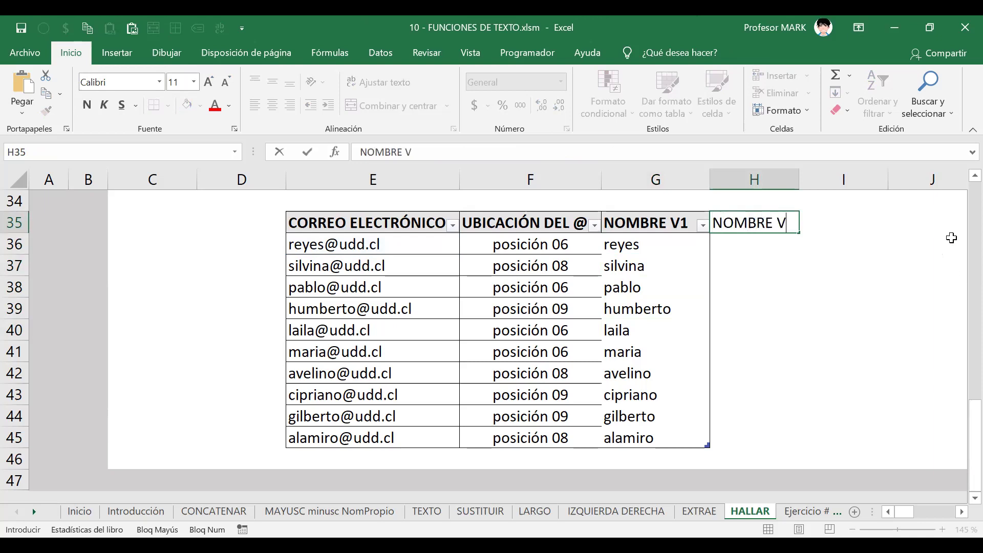
{"action": "key", "text": "Return"}
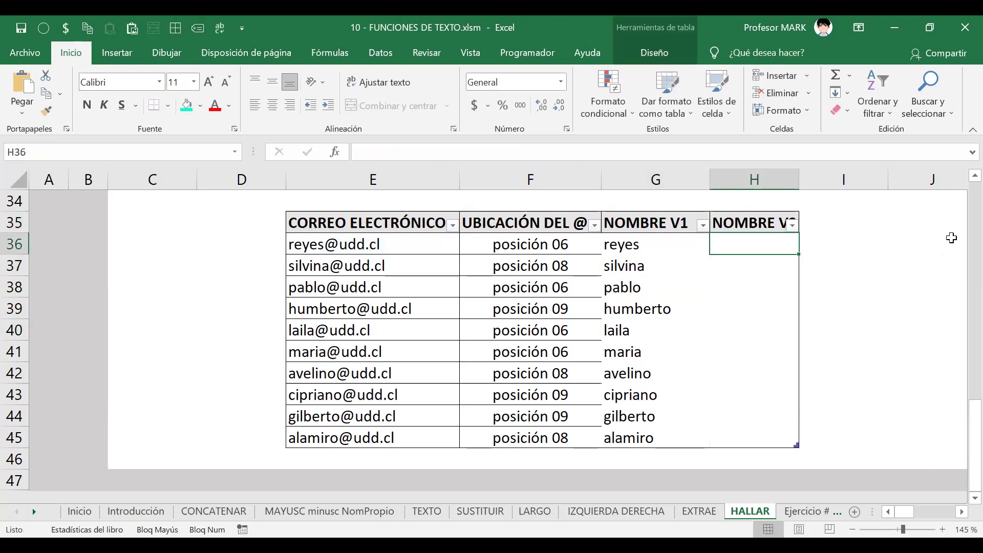
{"action": "key", "text": "Up"}
{"action": "key", "text": "alt+h"}
{"action": "key", "text": "o"}
{"action": "key", "text": "i"}
Go through the table's headers from CORREO ELECTRÓNICO to NOMBRE V2, ending at the empty cell H36.
{"action": "key", "text": "Down"}
{"action": "key", "text": "Down"}
{"action": "key", "text": "Left"}
{"action": "key", "text": "Left"}
{"action": "key", "text": "Up"}
{"action": "key", "text": "Up"}
{"action": "key", "text": "Left"}
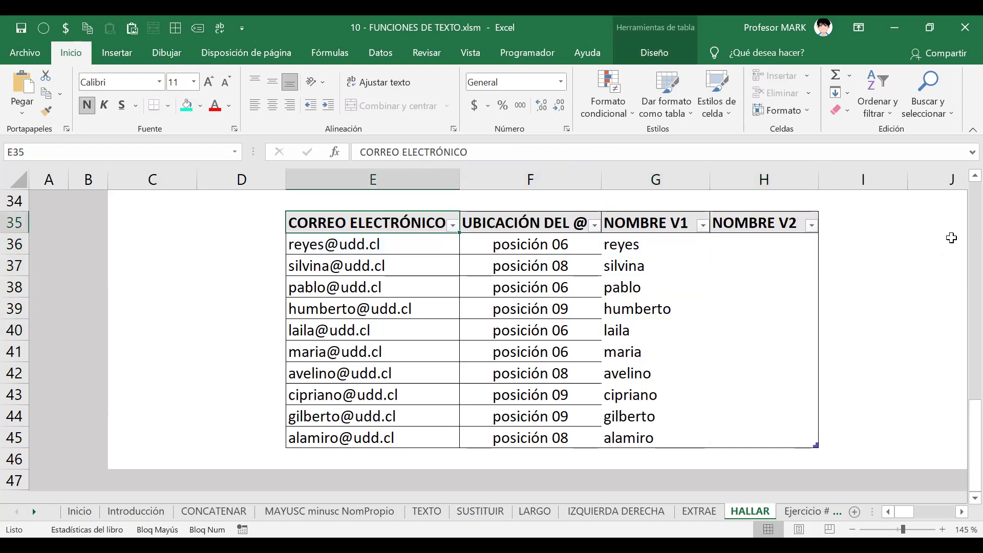
{"action": "key", "text": "Right"}
{"action": "key", "text": "Right"}
{"action": "key", "text": "Left"}
{"action": "key", "text": "Left"}
{"action": "key", "text": "Right"}
{"action": "key", "text": "Right"}
{"action": "key", "text": "Right"}
{"action": "key", "text": "Right"}
{"action": "key", "text": "Down"}
{"action": "key", "text": "Left"}
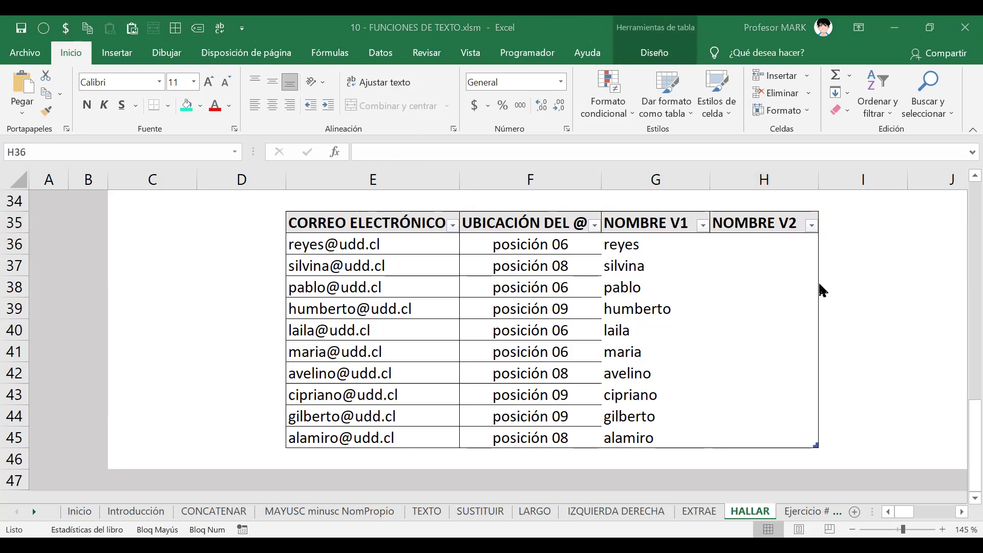
{"action": "left_click", "coordinate": [642, 230]}
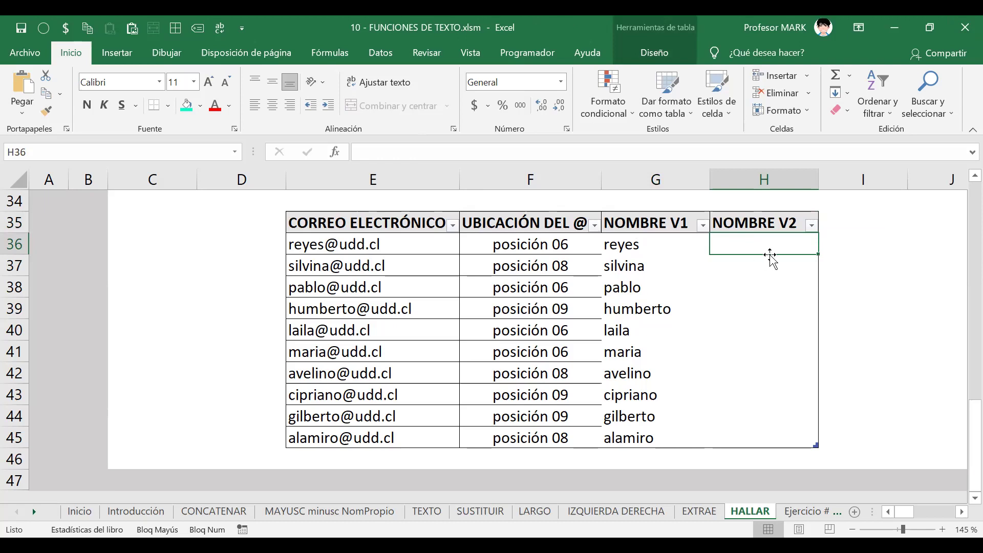
Highlight the characters before the @ in the e-mail of E36 to examine the part to extract.
{"action": "left_click", "coordinate": [325, 249]}
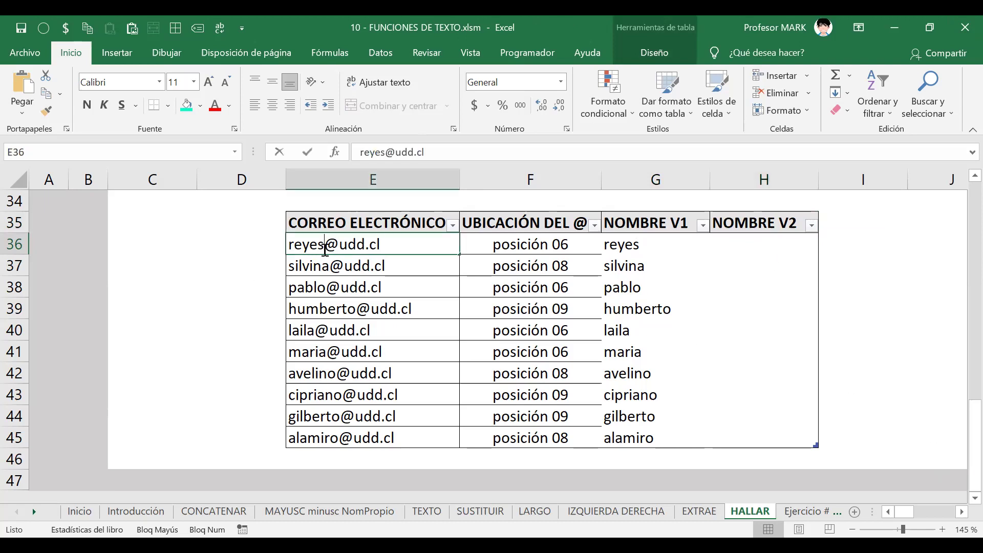
{"action": "double_click", "coordinate": [325, 250]}
{"action": "left_click_drag", "start_coordinate": [288, 246], "coordinate": [321, 249]}
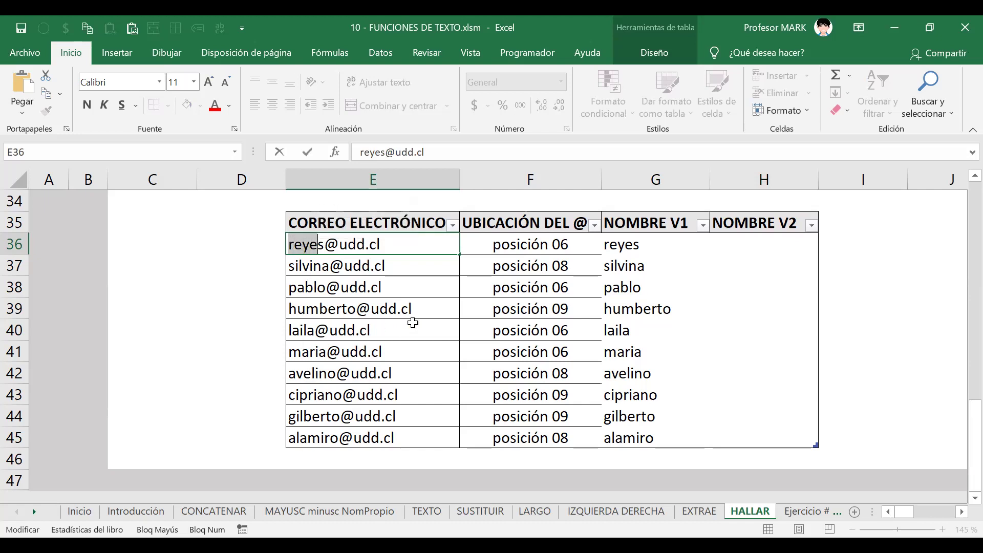
{"action": "left_click", "coordinate": [320, 245]}
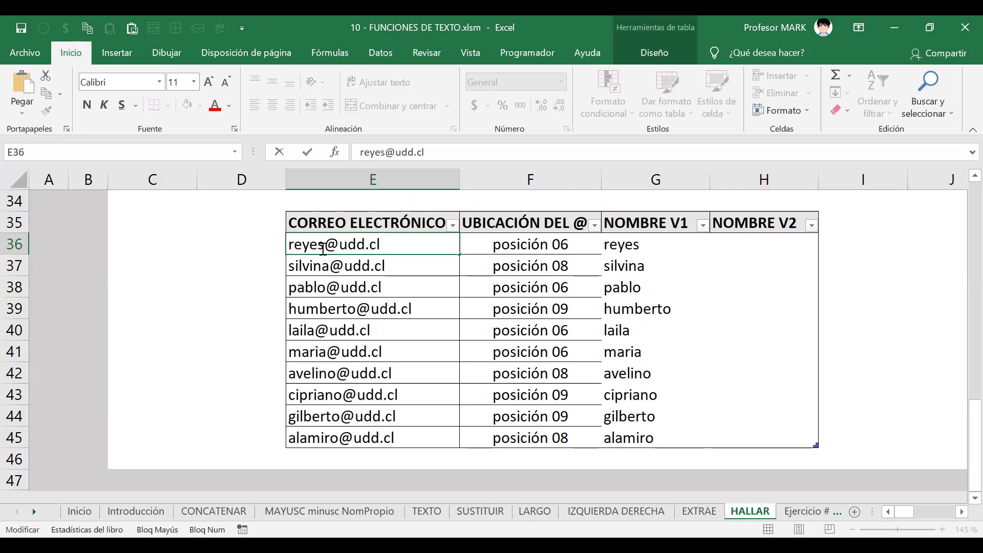
{"action": "left_click_drag", "start_coordinate": [290, 244], "coordinate": [324, 245]}
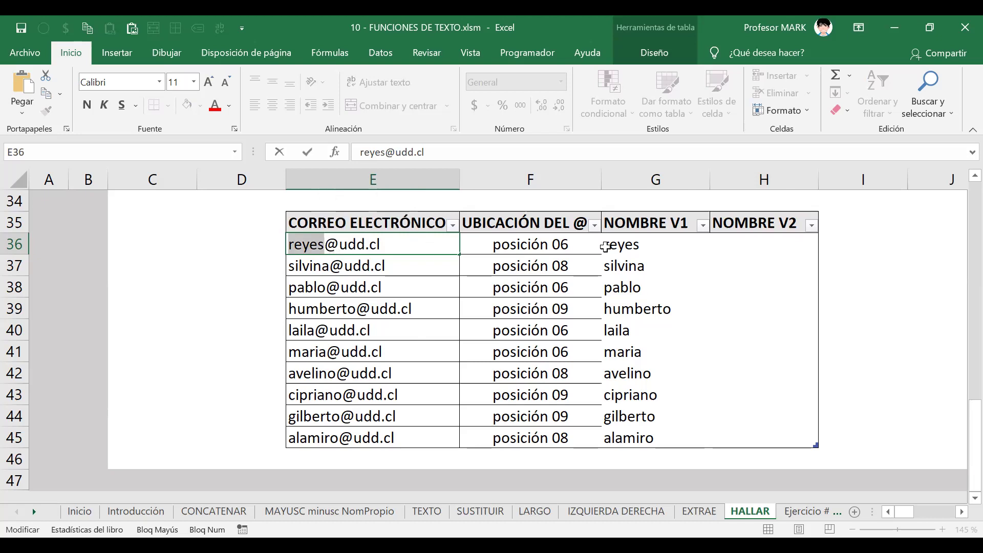
{"action": "left_click", "coordinate": [625, 248]}
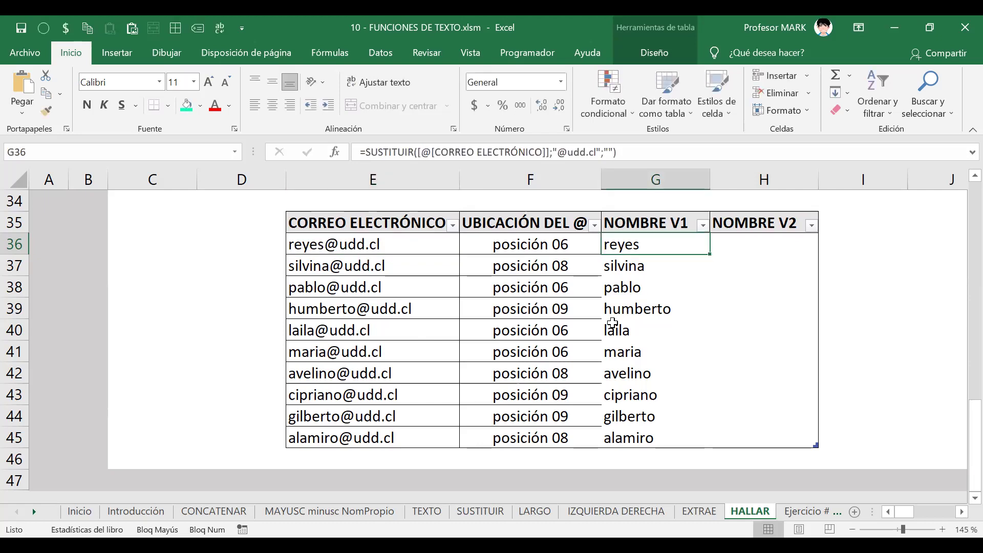
{"action": "left_click_drag", "start_coordinate": [631, 249], "coordinate": [636, 438]}
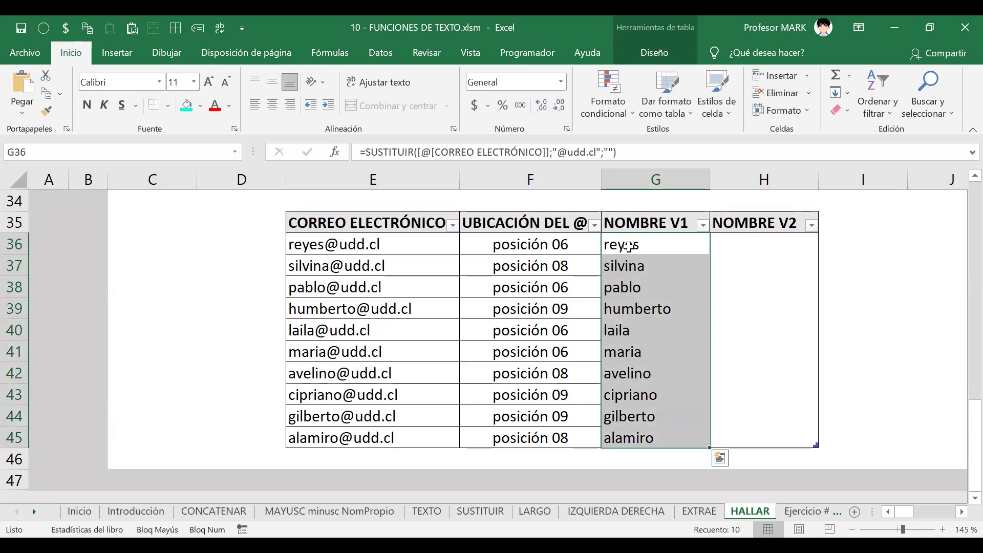
{"action": "left_click_drag", "start_coordinate": [629, 249], "coordinate": [628, 438]}
Fill the NOMBRE V2 column with =IZQUIERDA([@[CORREO ELECTRÓNICO]];5), starting in cell H36.
{"action": "left_click", "coordinate": [751, 242]}
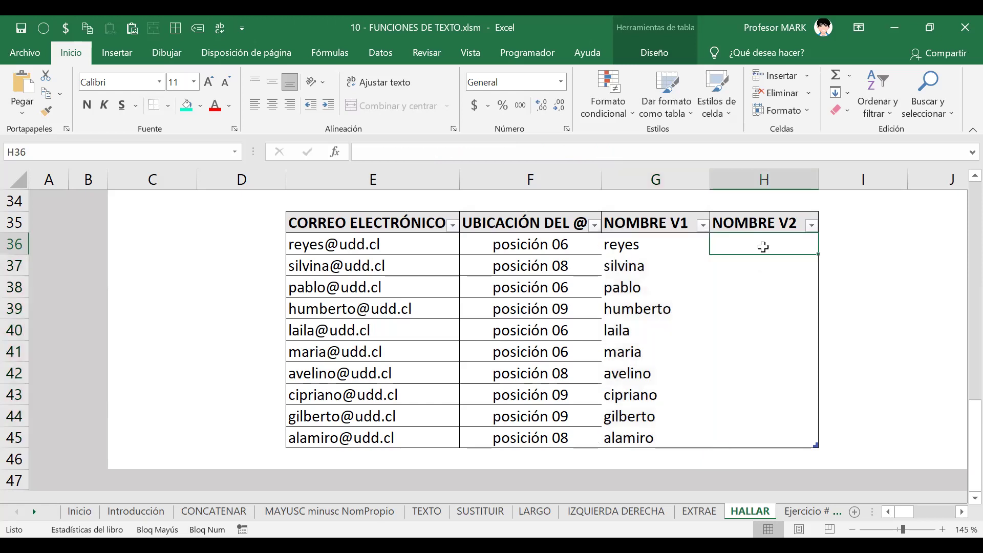
{"action": "type", "text": "=I"}
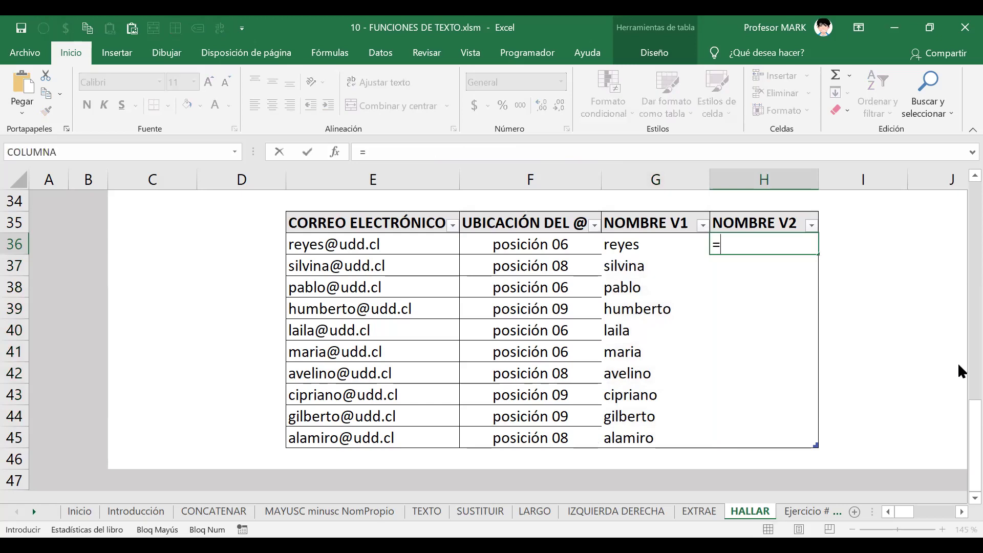
{"action": "key", "text": "Tab"}
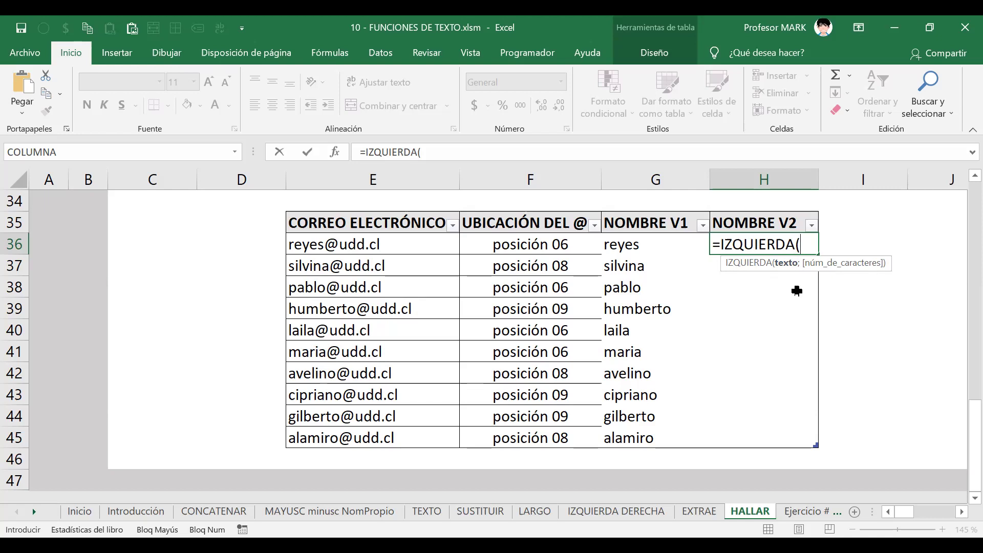
{"action": "left_click", "coordinate": [347, 248]}
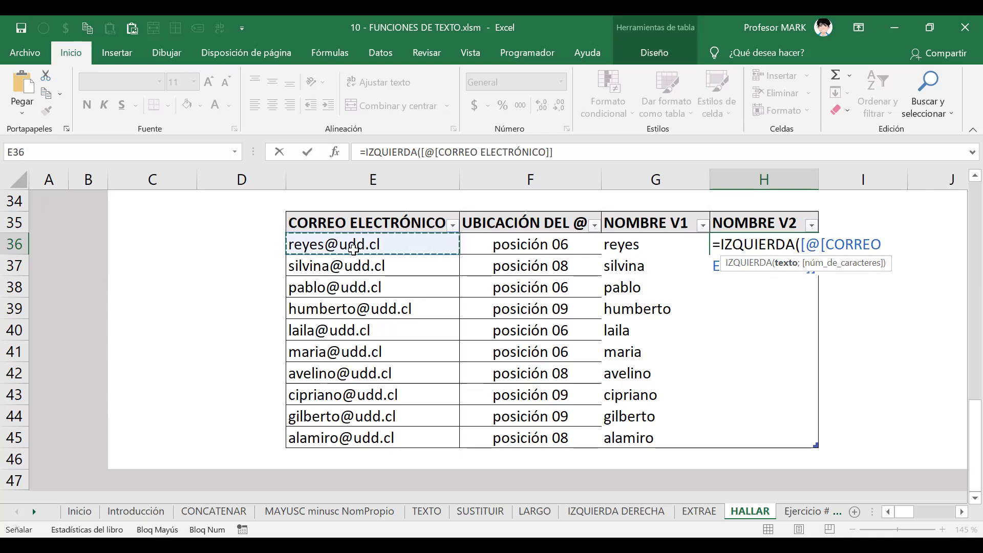
{"action": "key", "text": "Caps_Lock"}
{"action": "type", "text": ";"}
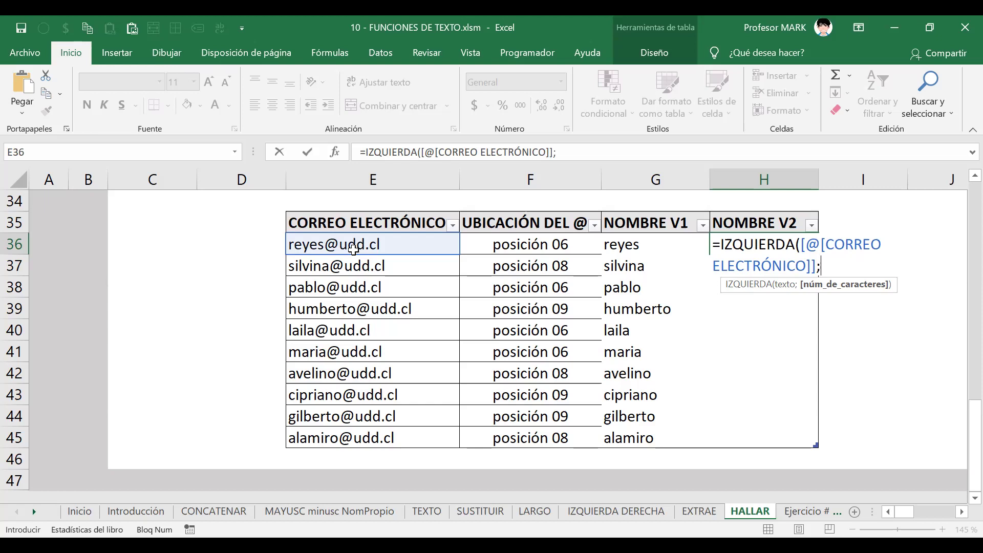
{"action": "type", "text": "5)"}
{"action": "key", "text": "Return"}
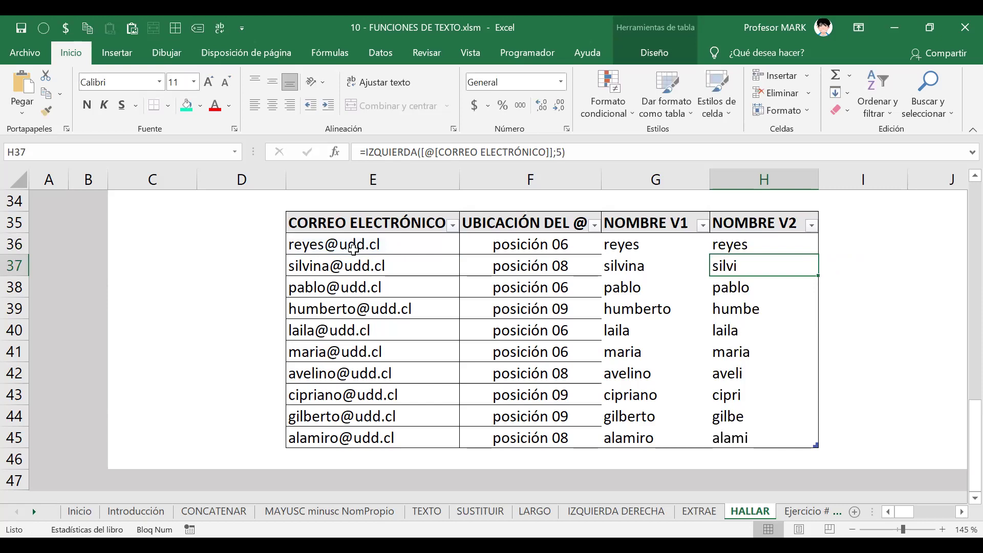
Check the extracted names in the NOMBRE V2 column row by row against their e-mail addresses.
{"action": "key", "text": "Up"}
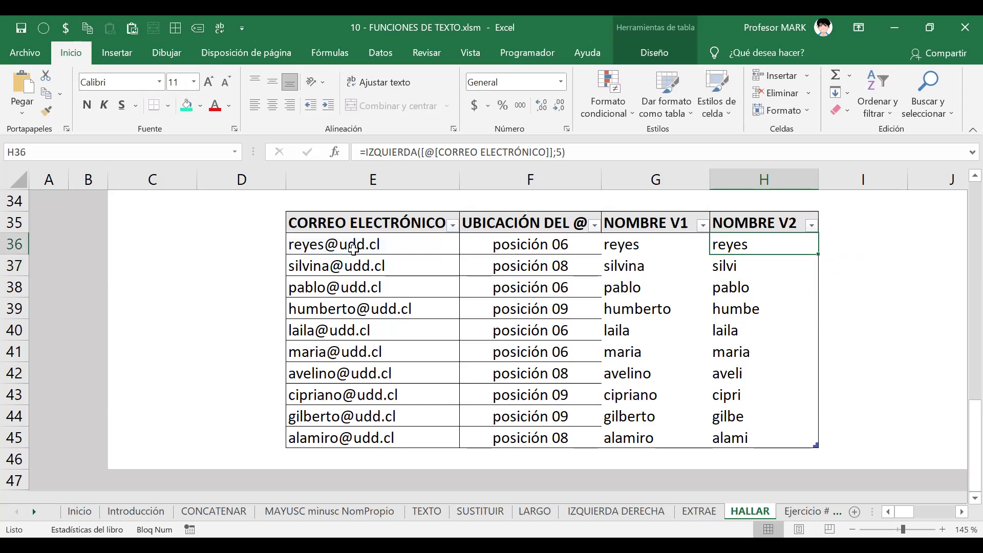
{"action": "key", "text": "Down"}
{"action": "key", "text": "Down"}
{"action": "key", "text": "Down"}
{"action": "key", "text": "Down"}
{"action": "key", "text": "Down"}
{"action": "key", "text": "Down"}
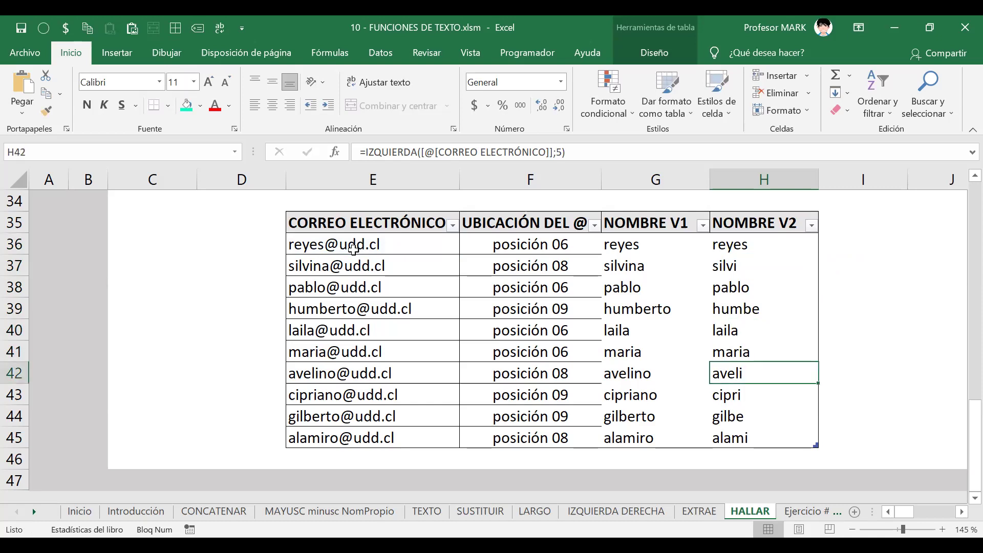
{"action": "key", "text": "Up"}
{"action": "key", "text": "Up"}
{"action": "key", "text": "Up"}
{"action": "key", "text": "Up"}
{"action": "key", "text": "Up"}
{"action": "key", "text": "Up"}
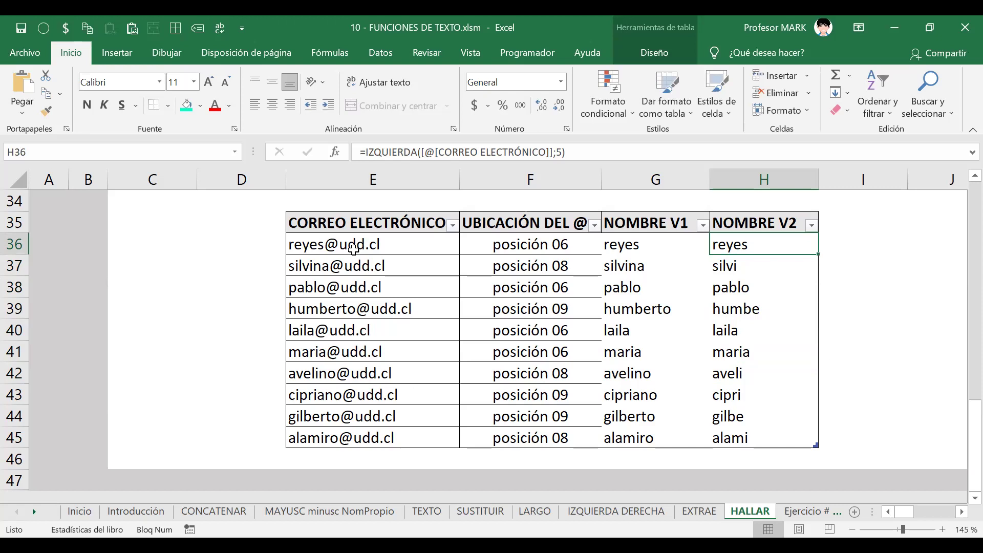
{"action": "key", "text": "Down"}
{"action": "key", "text": "Down"}
{"action": "key", "text": "Down"}
{"action": "key", "text": "Down"}
{"action": "key", "text": "Down"}
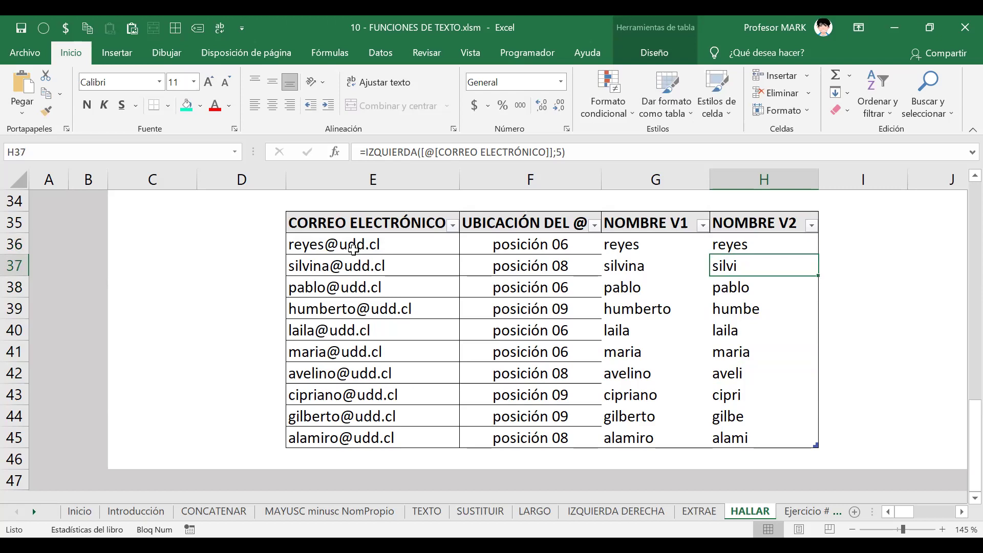
{"action": "key", "text": "Down"}
{"action": "key", "text": "Down"}
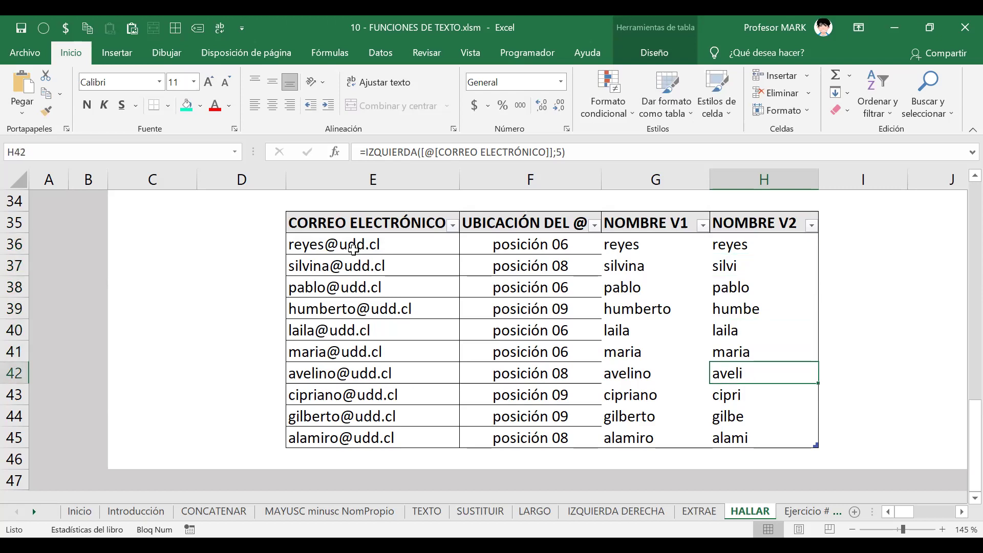
{"action": "key", "text": "Down"}
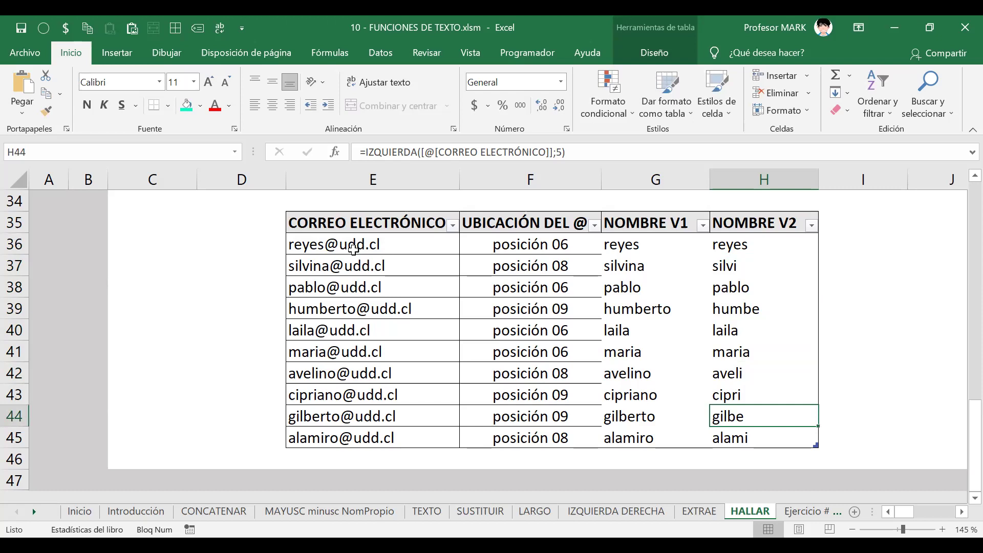
{"action": "key", "text": "Down"}
{"action": "key", "text": "Up"}
{"action": "key", "text": "Up"}
{"action": "key", "text": "Up"}
{"action": "key", "text": "Up"}
{"action": "key", "text": "Up"}
{"action": "key", "text": "Up"}
{"action": "key", "text": "Up"}
{"action": "key", "text": "Up"}
{"action": "key", "text": "Up"}
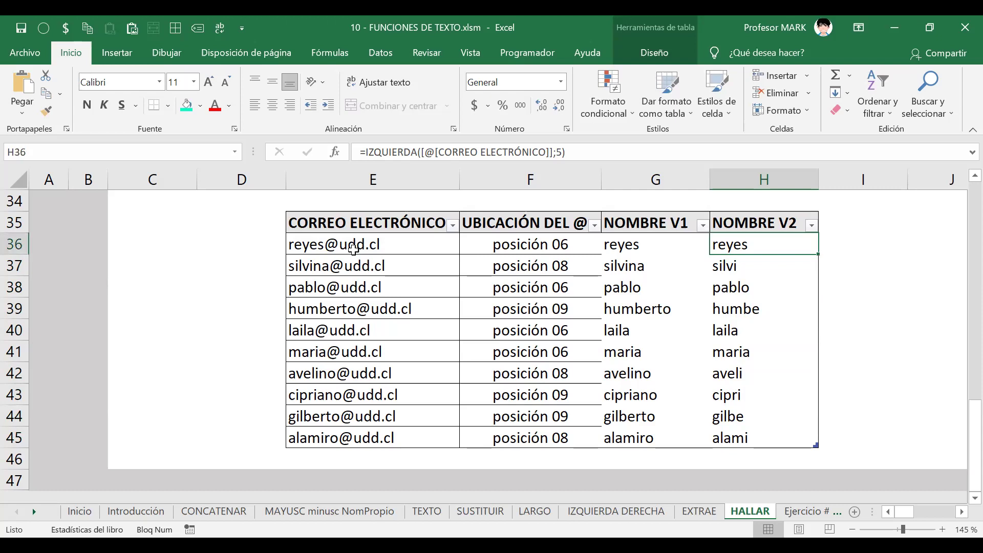
Replace the fixed character count in the NOMBRE V2 formula with the UBICACIÓN DEL @ value minus 1.
{"action": "key", "text": "F2"}
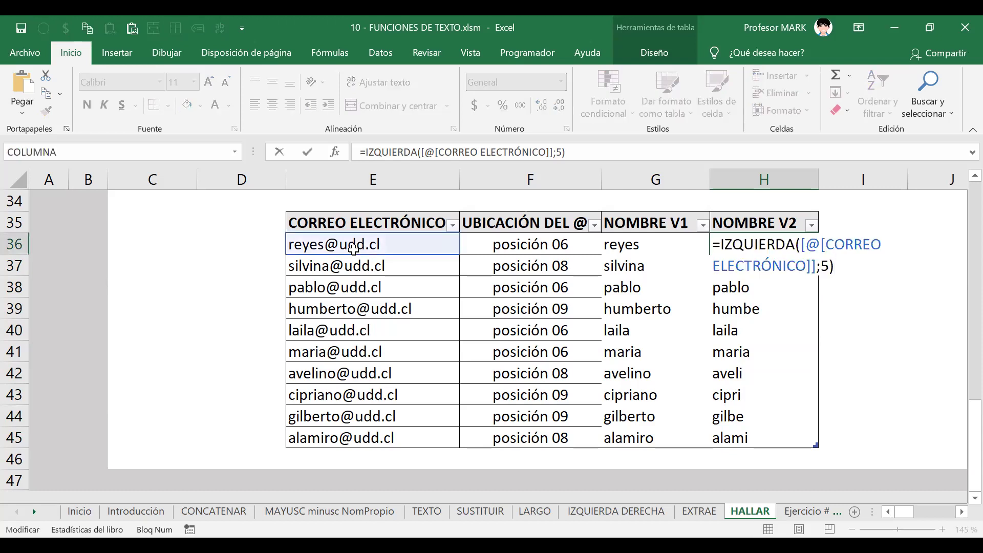
{"action": "double_click", "coordinate": [824, 265]}
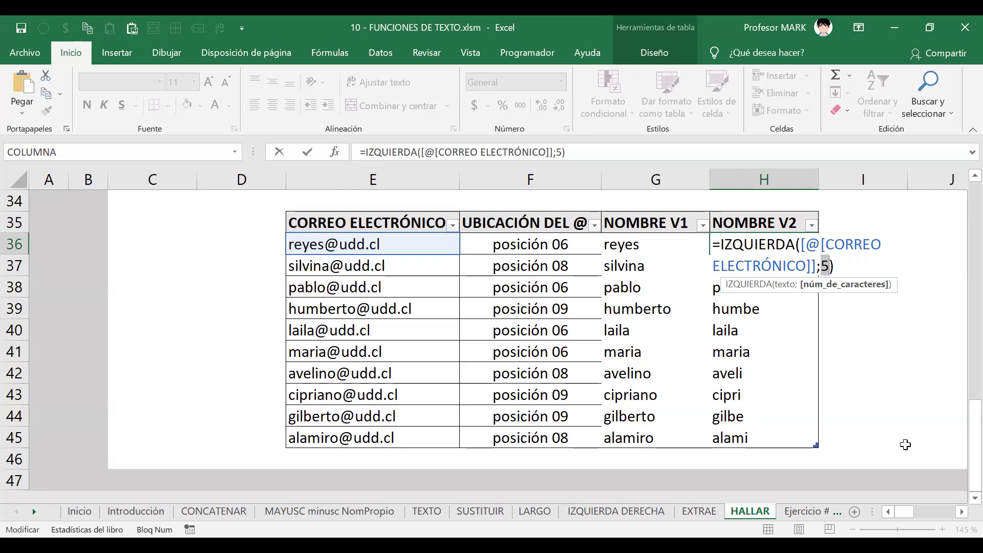
{"action": "key", "text": "Right"}
{"action": "key", "text": "BackSpace"}
{"action": "key", "text": "BackSpace"}
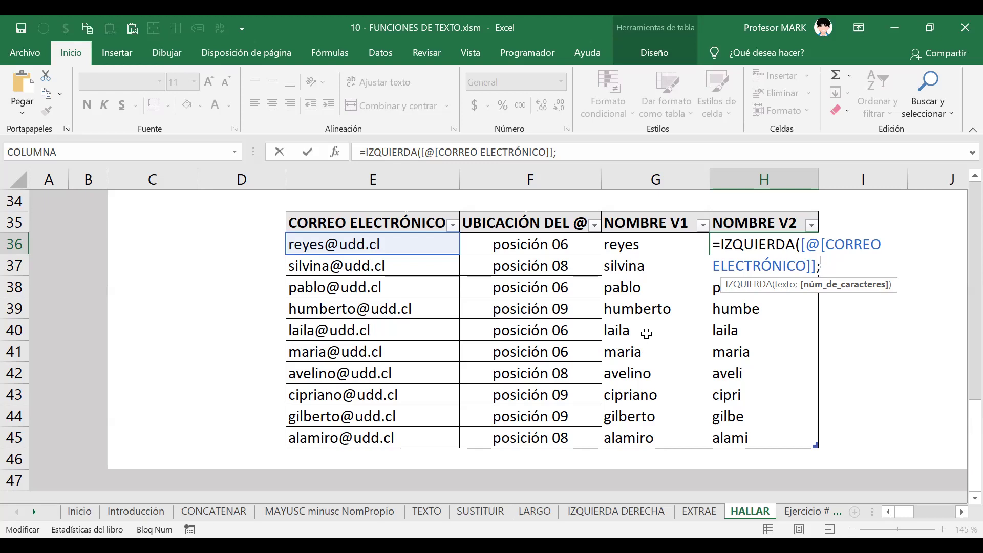
{"action": "left_click", "coordinate": [513, 246]}
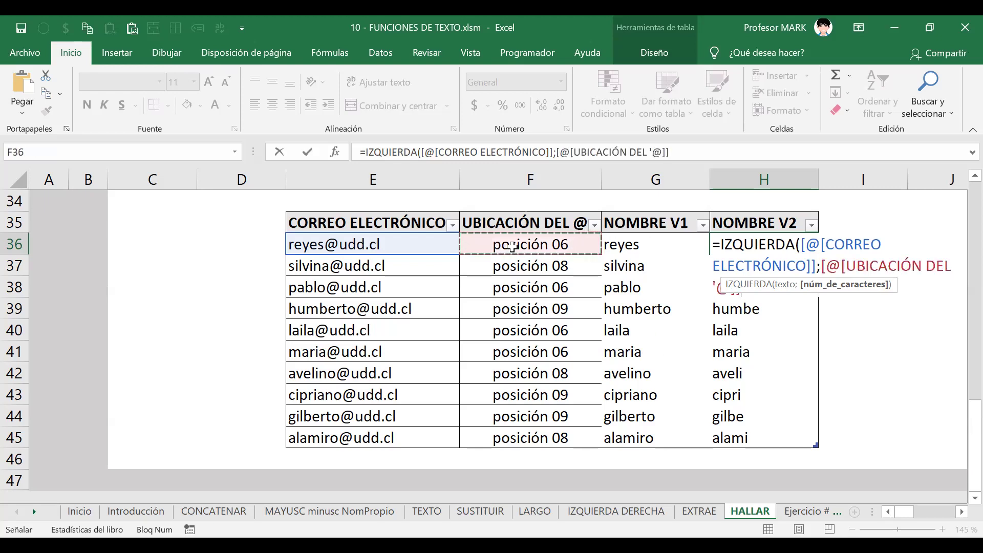
{"action": "type", "text": "-1)"}
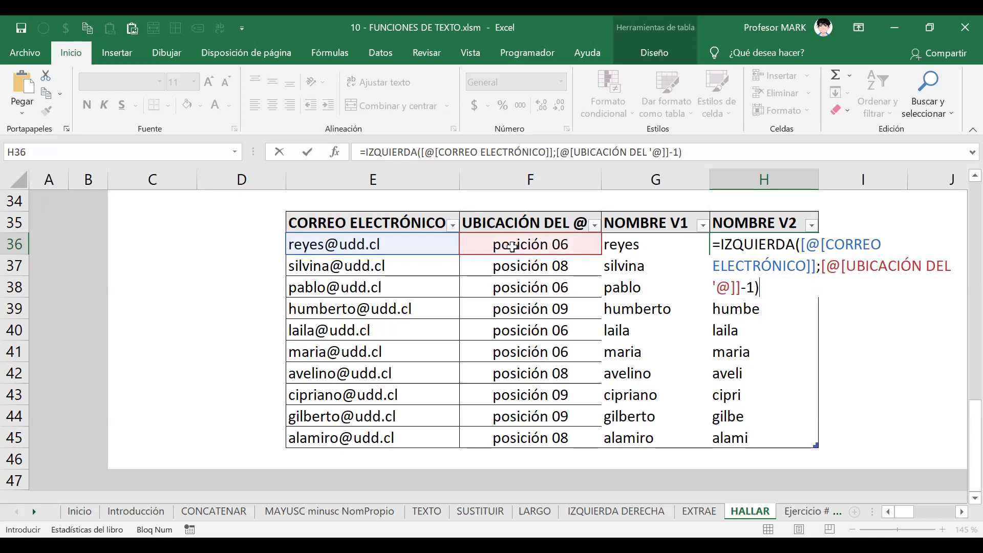
{"action": "key", "text": "Return"}
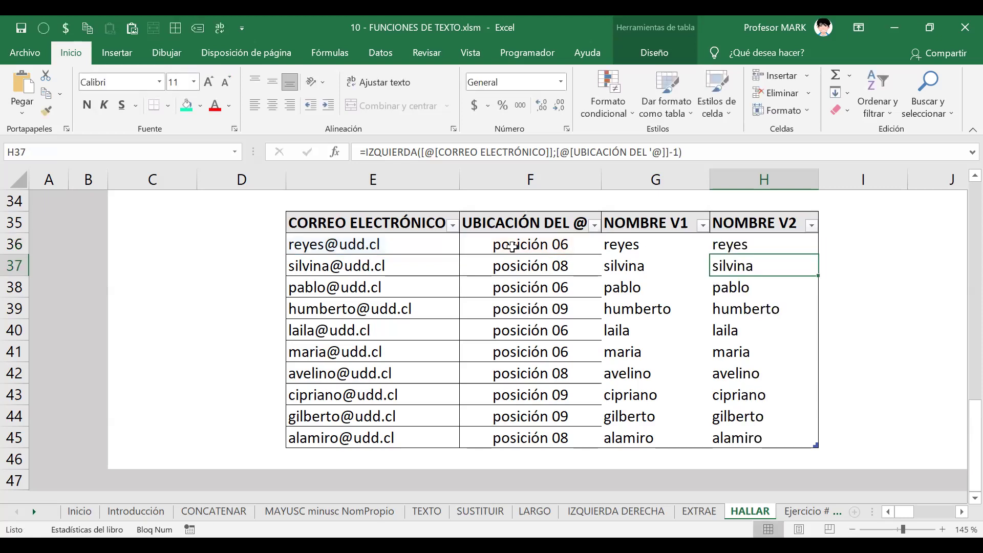
Check the recalculated names down the NOMBRE V2 column.
{"action": "key", "text": "Down"}
{"action": "key", "text": "Down"}
{"action": "key", "text": "Down"}
{"action": "key", "text": "Down"}
{"action": "key", "text": "Down"}
{"action": "key", "text": "Down"}
{"action": "key", "text": "Down"}
{"action": "key", "text": "Down"}
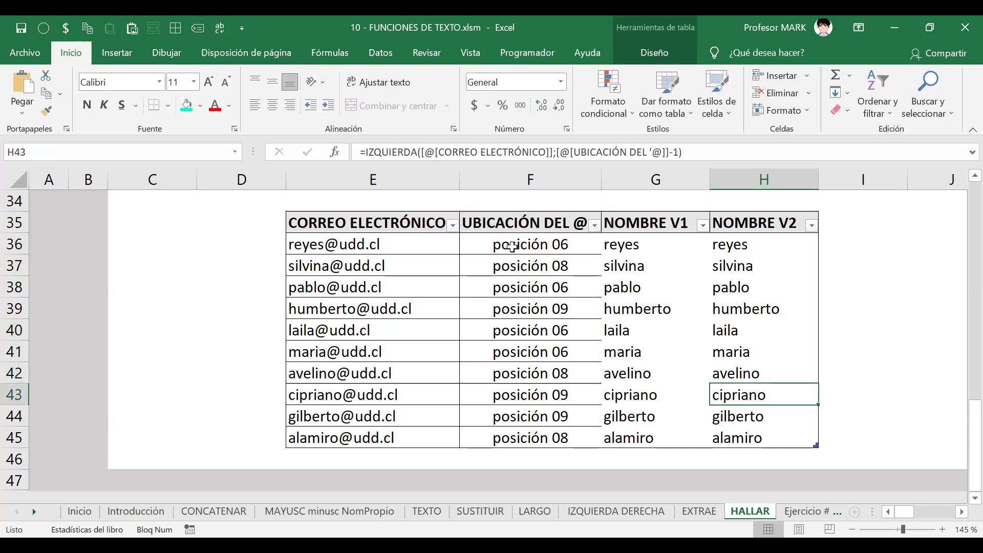
{"action": "key", "text": "Up"}
{"action": "key", "text": "Up"}
{"action": "key", "text": "Up"}
{"action": "key", "text": "Up"}
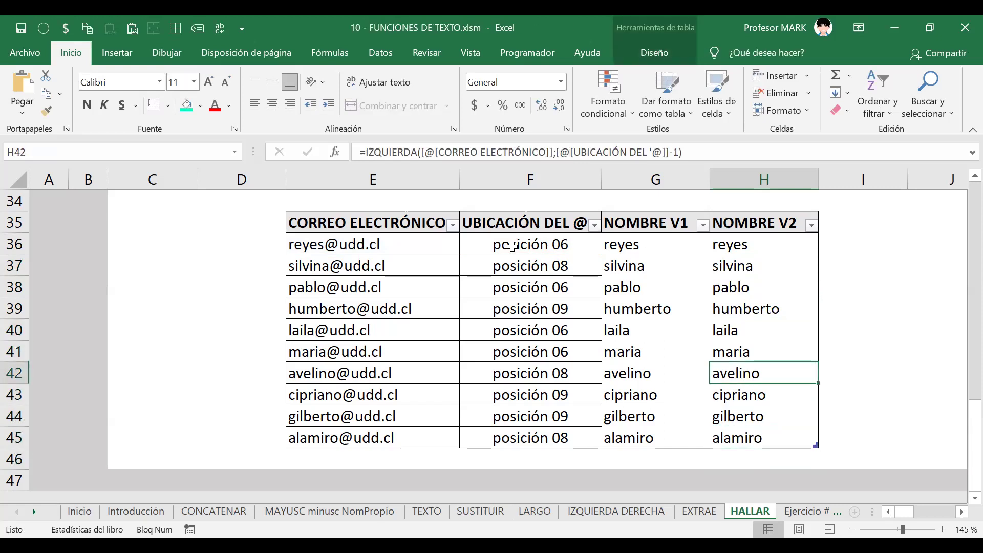
{"action": "key", "text": "Up"}
{"action": "key", "text": "Up"}
{"action": "key", "text": "Up"}
{"action": "key", "text": "Up"}
{"action": "key", "text": "Up"}
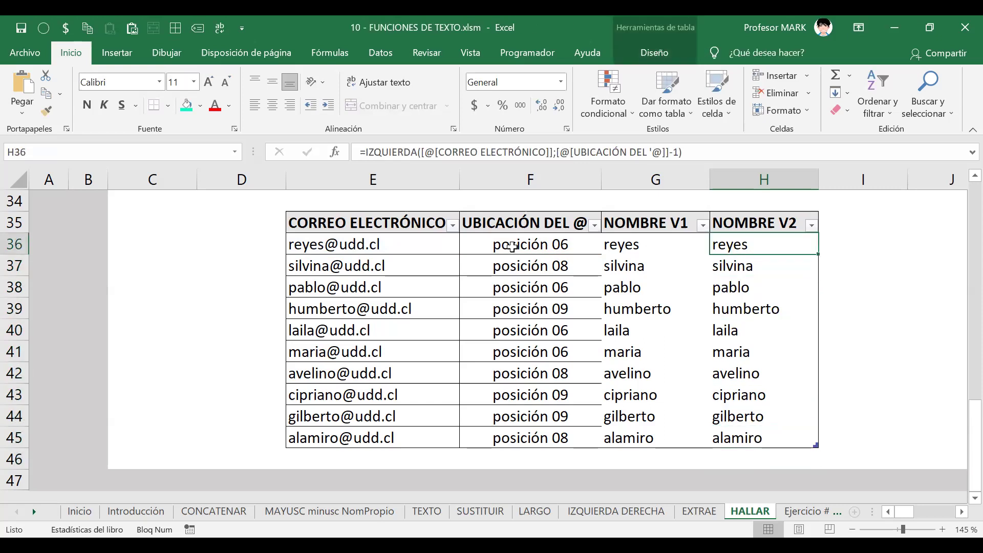
Compare the names in the NOMBRE V1 and NOMBRE V2 columns row by row.
{"action": "key", "text": "Left"}
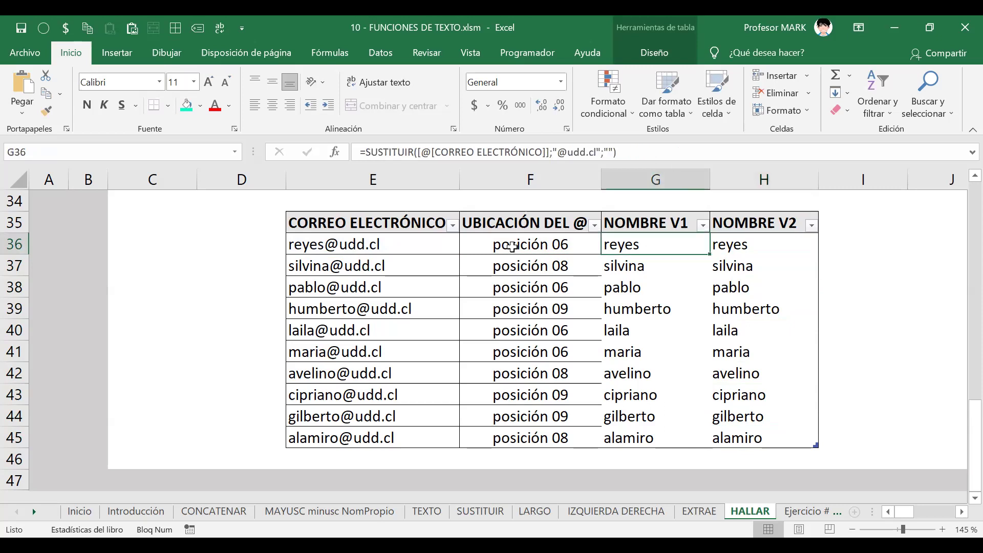
{"action": "key", "text": "shift+Right"}
{"action": "key", "text": "ctrl+shift+Down"}
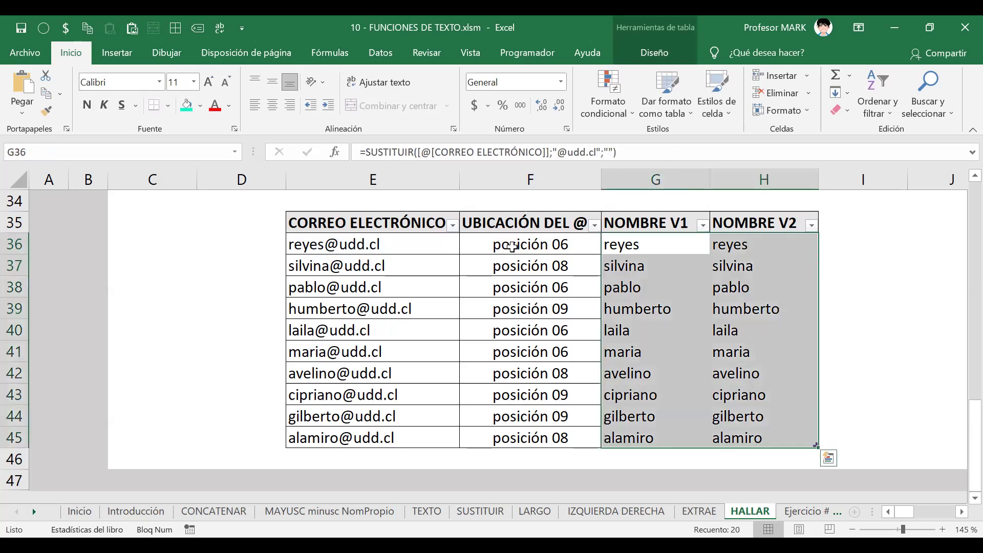
{"action": "key", "text": "Down"}
{"action": "key", "text": "Up"}
{"action": "key", "text": "shift+Right"}
{"action": "key", "text": "Down"}
{"action": "key", "text": "shift+Right"}
{"action": "key", "text": "Down"}
{"action": "key", "text": "shift+Right"}
{"action": "key", "text": "Down"}
{"action": "key", "text": "shift+Right"}
{"action": "key", "text": "Down"}
{"action": "key", "text": "shift+Right"}
{"action": "key", "text": "Down"}
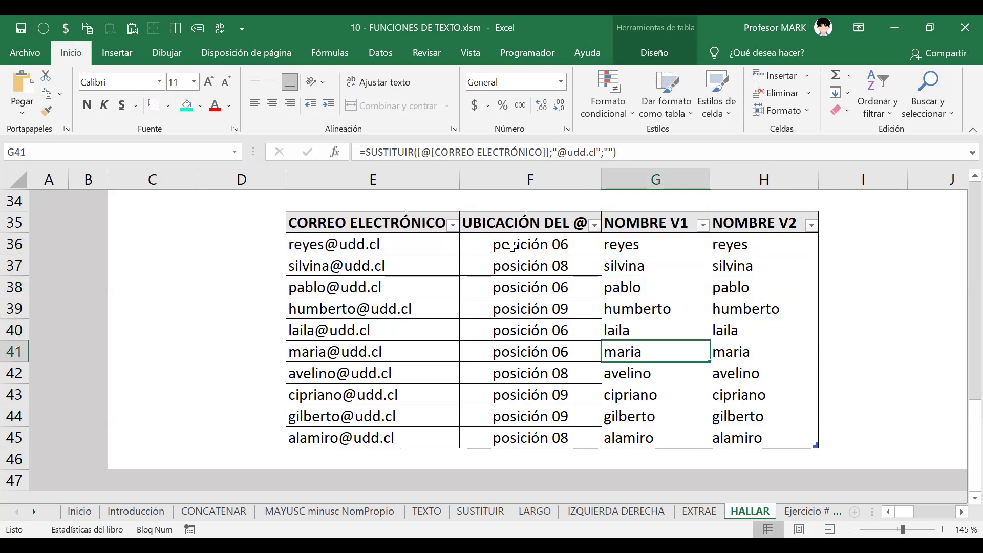
Save the workbook and apply cell borders to the NOMBRE V1 and NOMBRE V2 columns, headers included.
{"action": "key", "text": "ctrl+s"}
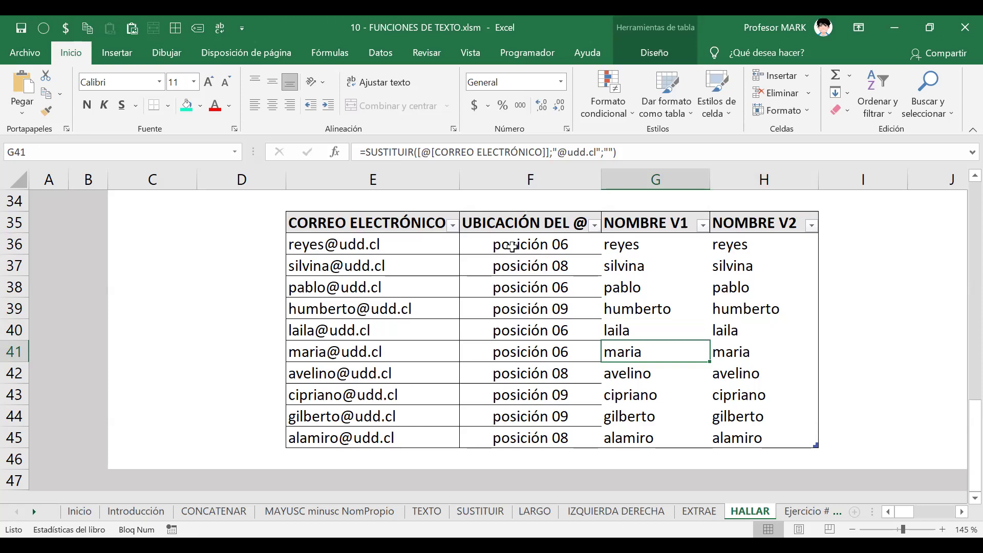
{"action": "key", "text": "ctrl+Up"}
{"action": "key", "text": "shift+Right"}
{"action": "key", "text": "ctrl+shift+Down"}
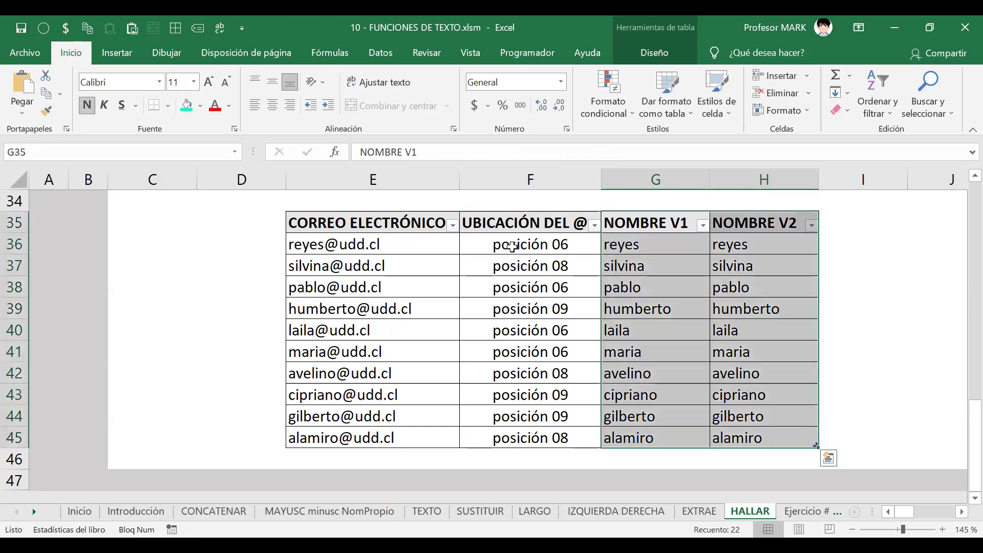
{"action": "key", "text": "Down"}
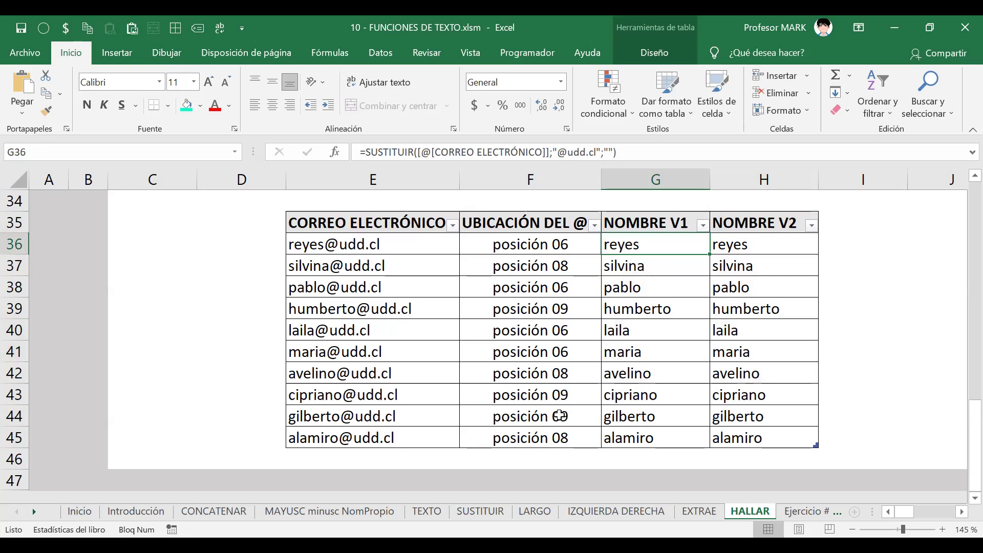
Review the IZQUIERDA formula in cell H36 and its column references, leaving it as it is.
{"action": "left_click", "coordinate": [727, 246]}
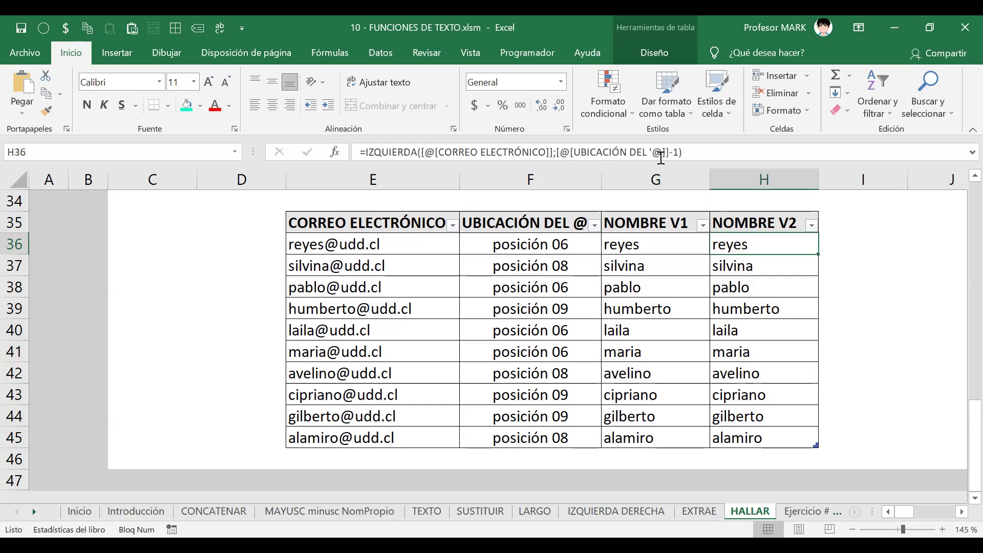
{"action": "left_click", "coordinate": [698, 152]}
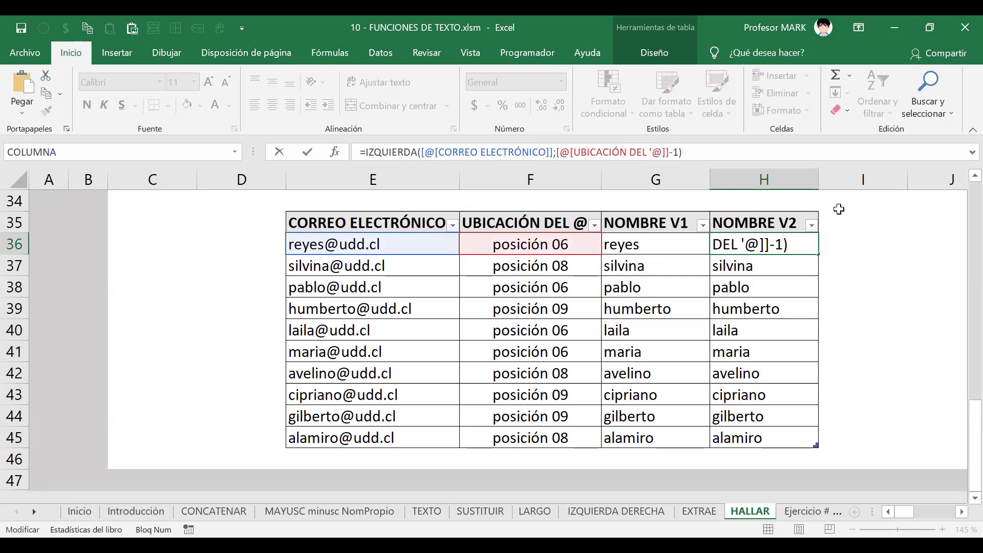
{"action": "key", "text": "Return"}
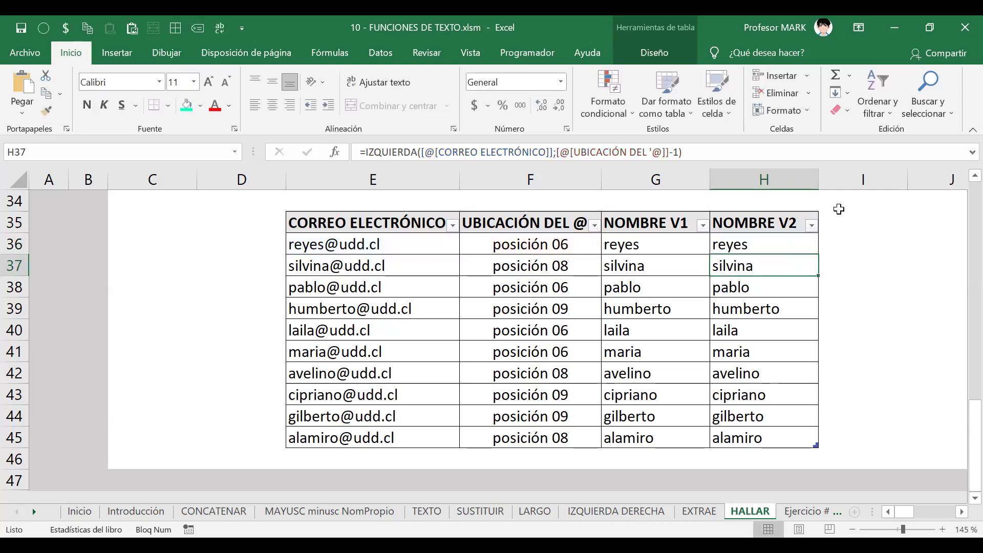
{"action": "key", "text": "Up"}
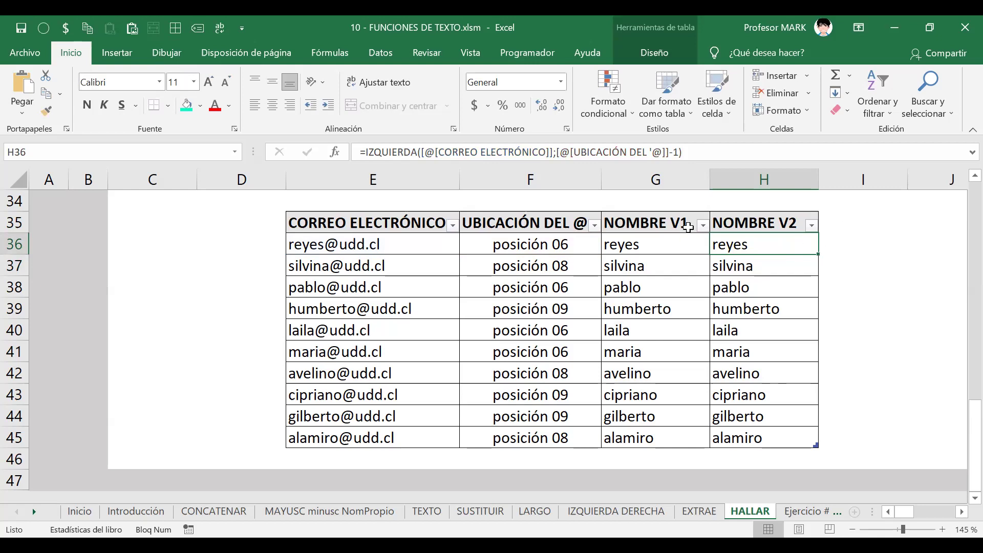
{"action": "left_click", "coordinate": [746, 225]}
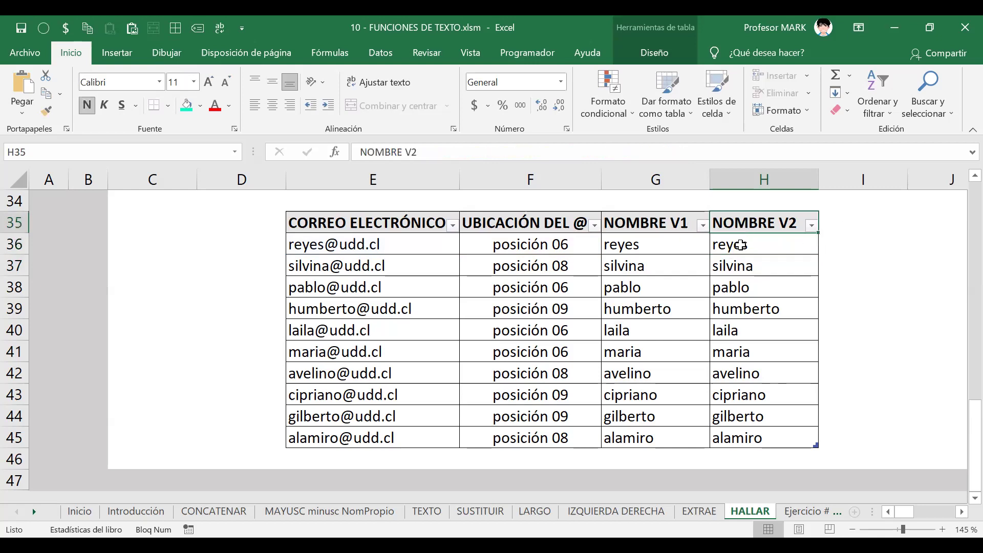
Cut the whole IZQUIERDA expression out of the formula in H36, leaving only the equals sign.
{"action": "left_click", "coordinate": [737, 246]}
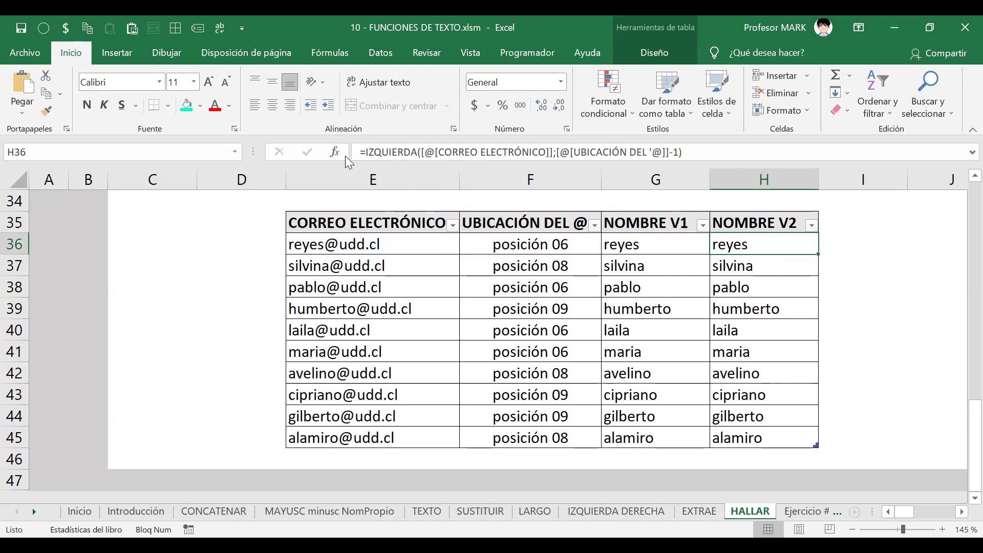
{"action": "double_click", "coordinate": [743, 244]}
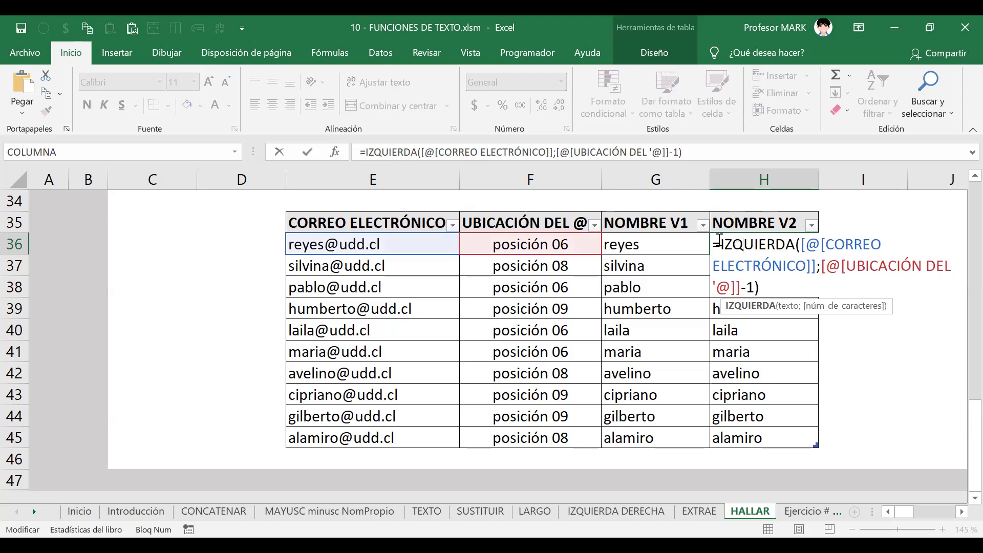
{"action": "left_click_drag", "start_coordinate": [722, 244], "coordinate": [768, 288]}
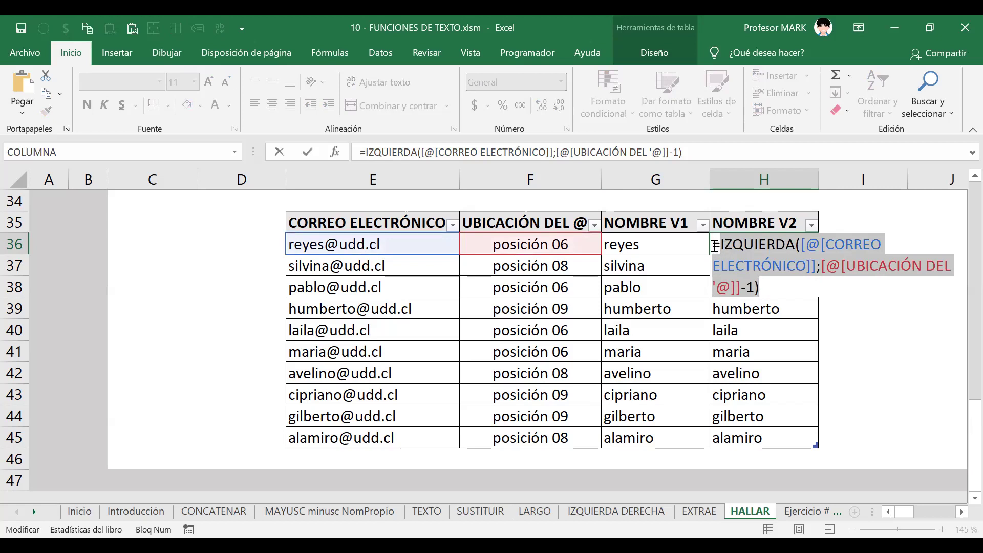
{"action": "left_click", "coordinate": [759, 241]}
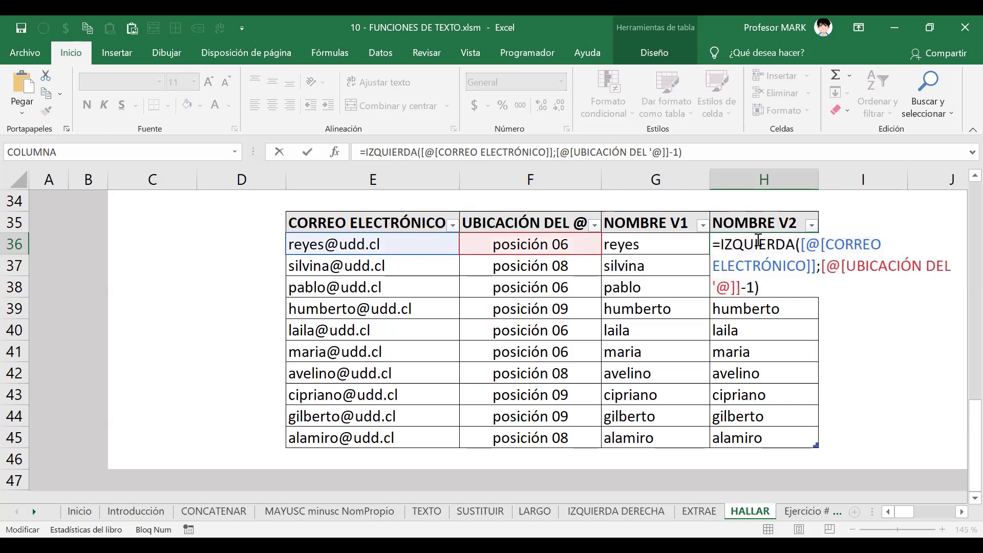
{"action": "left_click_drag", "start_coordinate": [720, 244], "coordinate": [770, 278]}
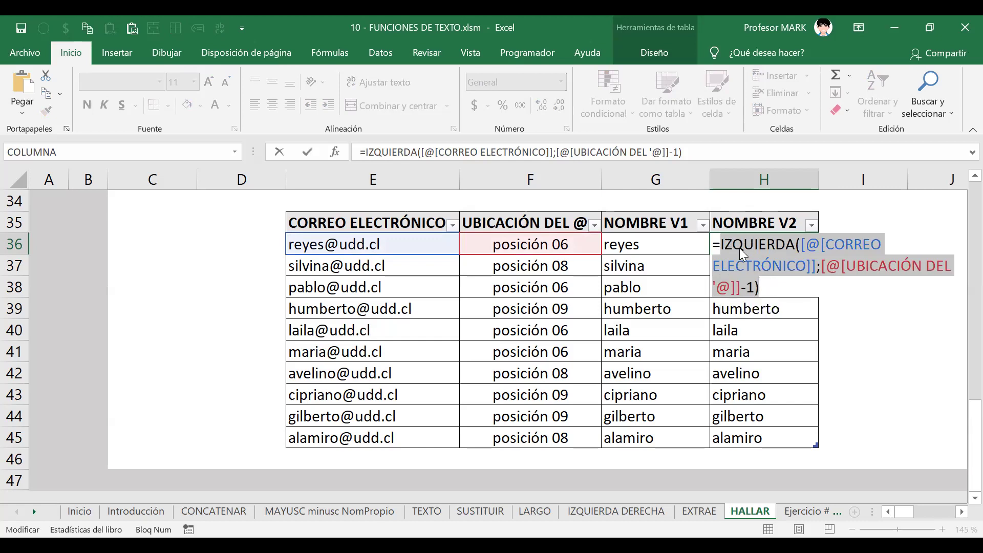
{"action": "right_click", "coordinate": [742, 253]}
{"action": "left_click", "coordinate": [753, 256]}
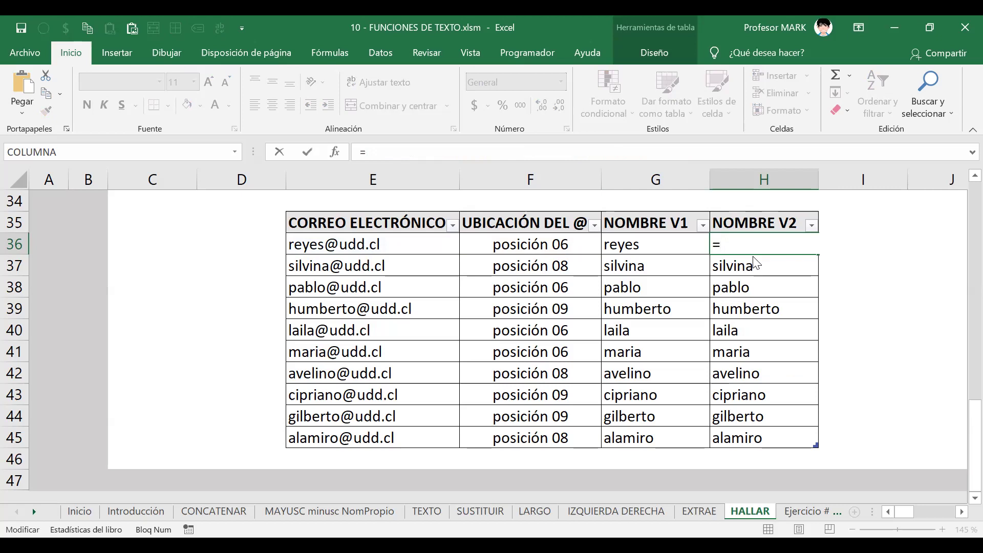
Nest the cut IZQUIERDA expression inside MAYUSC in H36 and apply the formula to the NOMBRE V2 column.
{"action": "type", "text": "mayu"}
{"action": "key", "text": "Tab"}
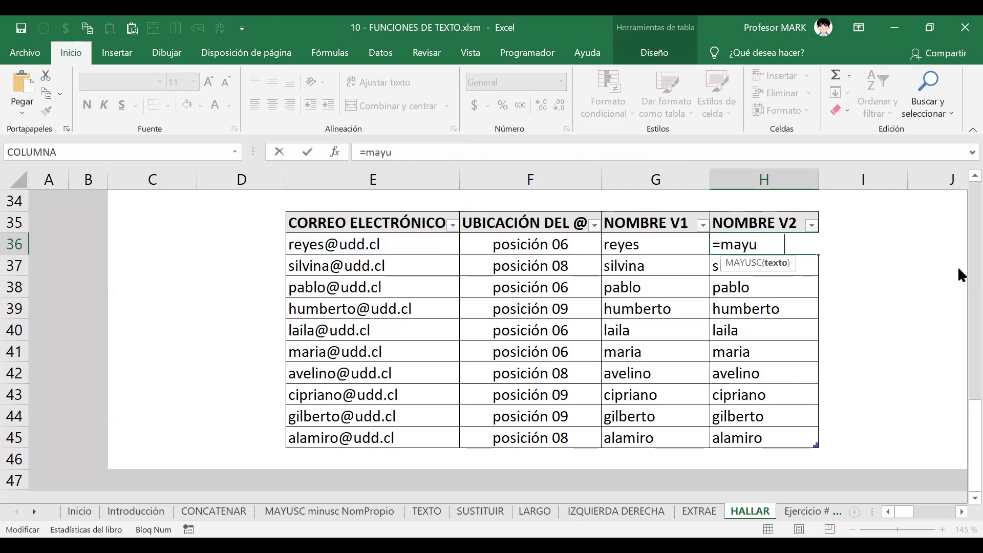
{"action": "key", "text": "ctrl+v"}
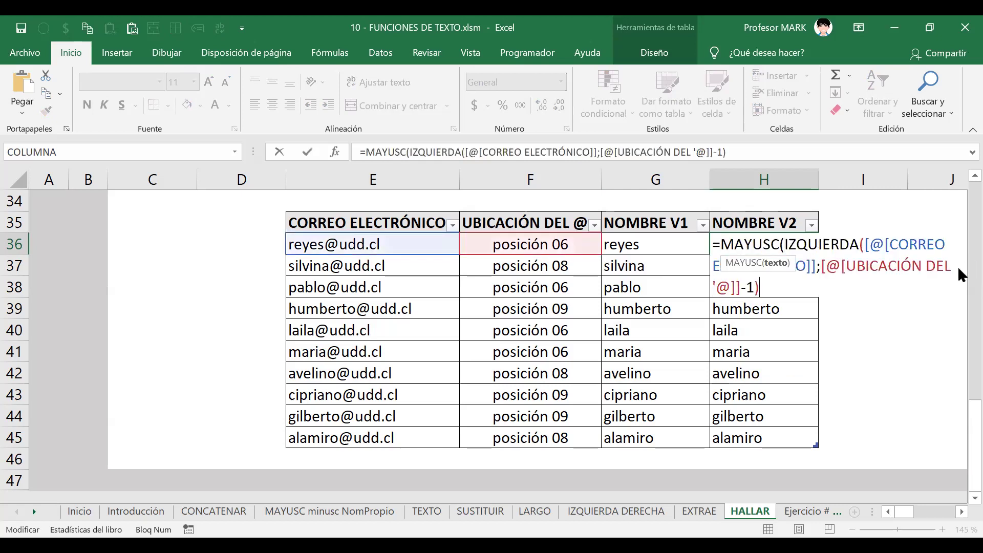
{"action": "type", "text": ")"}
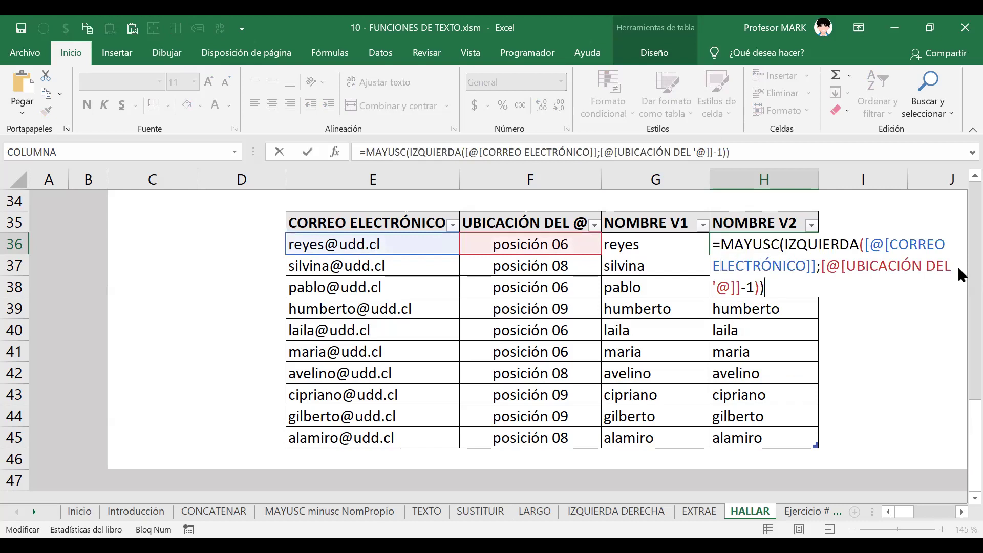
{"action": "left_click_drag", "start_coordinate": [572, 163], "coordinate": [566, 186]}
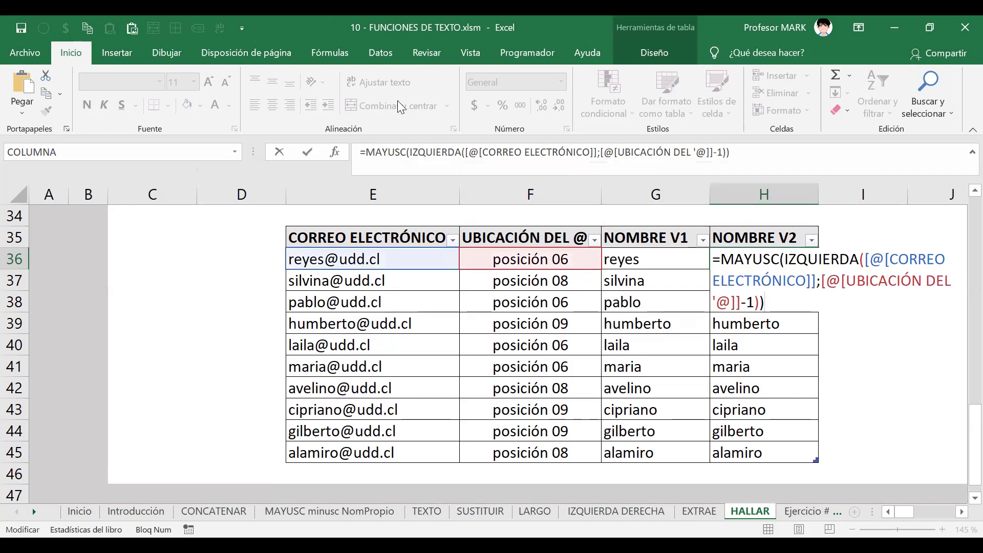
{"action": "left_click", "coordinate": [754, 154]}
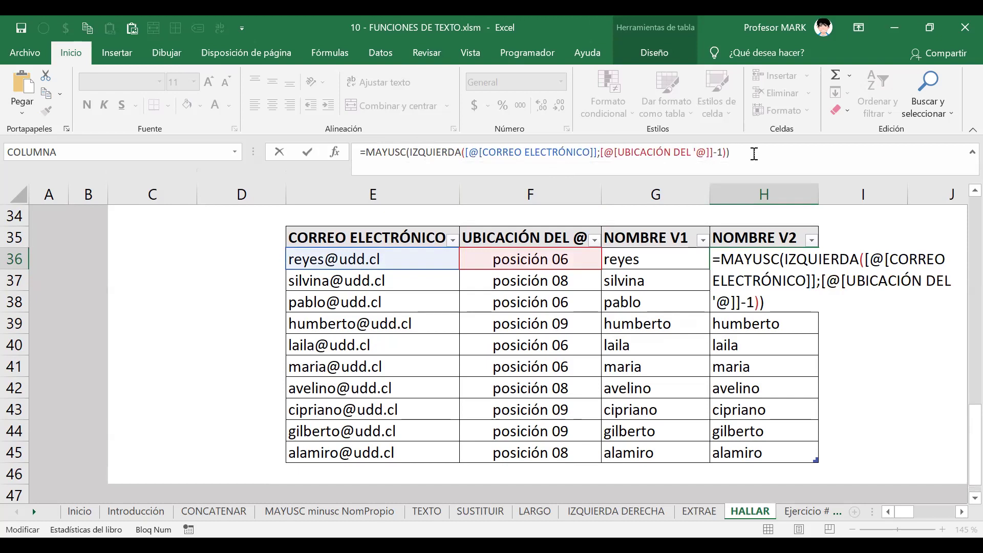
{"action": "key", "text": "Return"}
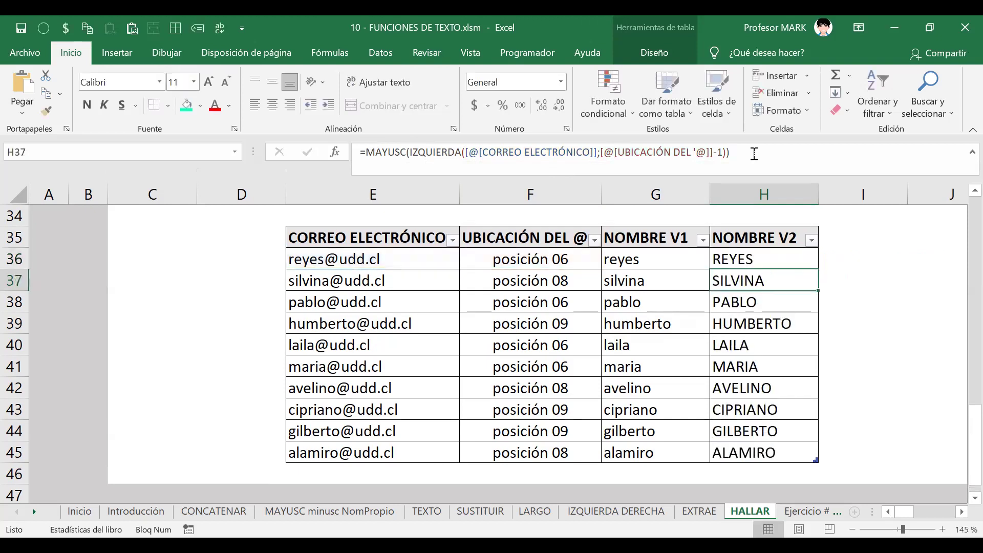
Replace MAYUSC with NOMPROPIO in the H36 formula, keeping the nested IZQUIERDA expression, and apply it down the NOMBRE V2 column.
{"action": "key", "text": "Down"}
{"action": "key", "text": "Up"}
{"action": "key", "text": "Up"}
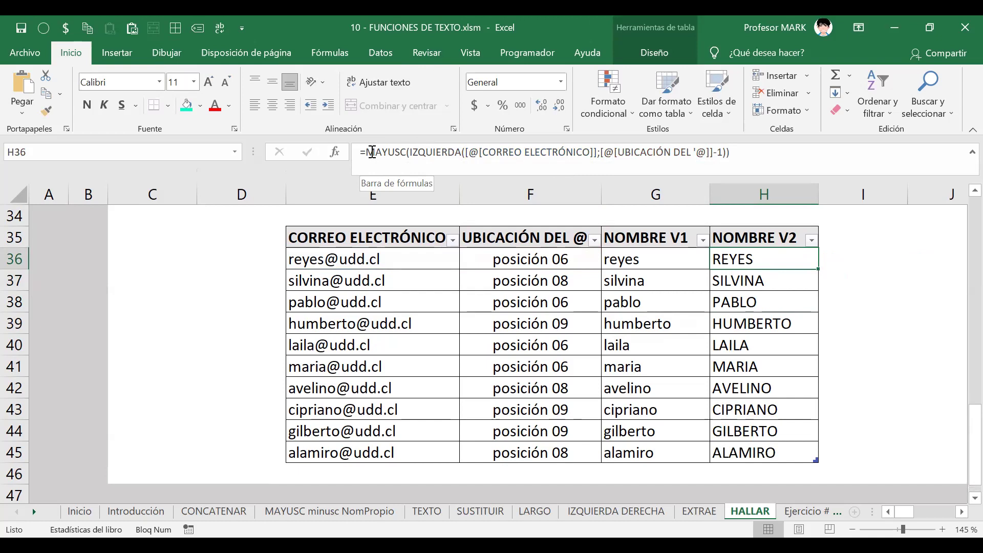
{"action": "left_click_drag", "start_coordinate": [366, 152], "coordinate": [407, 152]}
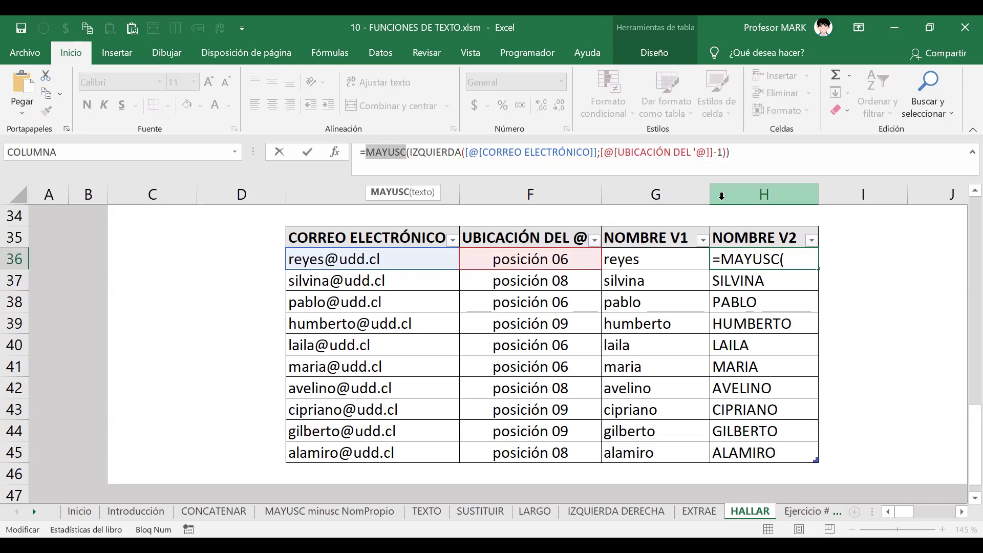
{"action": "type", "text": "NOMBREBELLAKO"}
{"action": "key", "text": "BackSpace"}
{"action": "key", "text": "BackSpace"}
{"action": "key", "text": "BackSpace"}
{"action": "key", "text": "BackSpace"}
{"action": "key", "text": "BackSpace"}
{"action": "key", "text": "BackSpace"}
{"action": "key", "text": "BackSpace"}
{"action": "key", "text": "BackSpace"}
{"action": "key", "text": "BackSpace"}
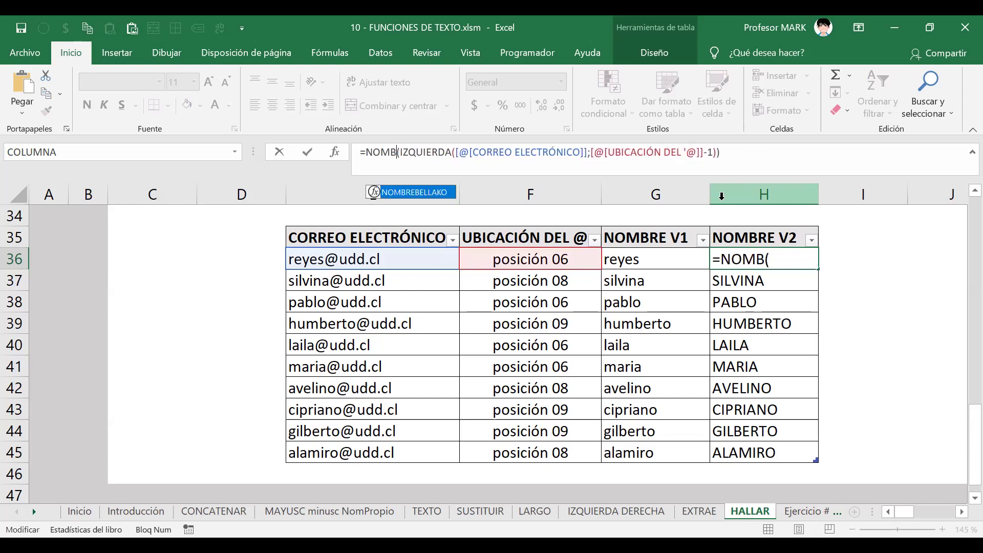
{"action": "type", "text": "PROPIO"}
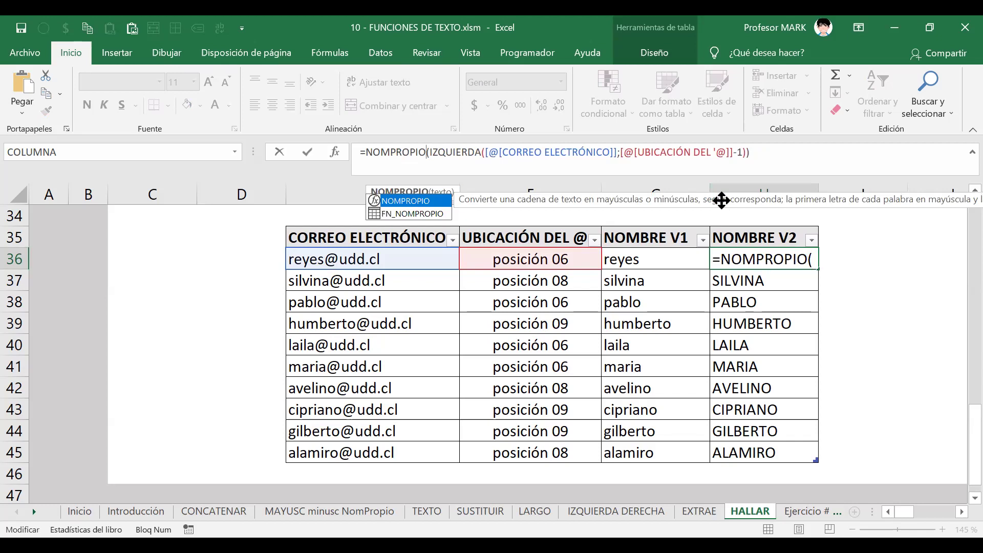
{"action": "key", "text": "Return"}
Check the capitalisation of the names down the NOMBRE V2 column.
{"action": "key", "text": "Up"}
{"action": "key", "text": "Down"}
{"action": "key", "text": "Down"}
{"action": "key", "text": "ctrl+Down"}
{"action": "key", "text": "ctrl+Up"}
{"action": "key", "text": "Down"}
{"action": "key", "text": "Down"}
{"action": "key", "text": "Down"}
{"action": "key", "text": "Down"}
{"action": "key", "text": "Up"}
{"action": "key", "text": "Up"}
{"action": "key", "text": "Down"}
{"action": "key", "text": "Down"}
{"action": "key", "text": "Down"}
{"action": "key", "text": "Down"}
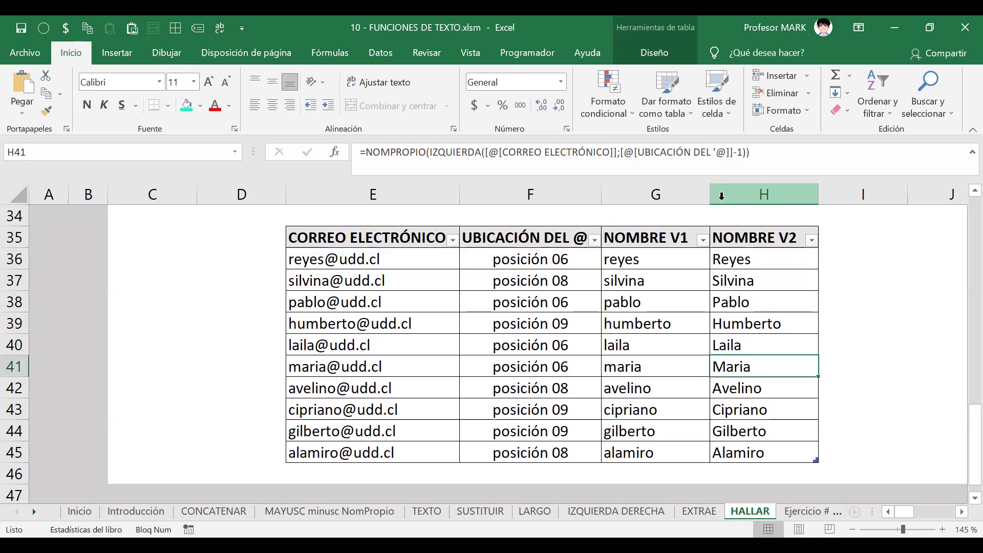
Cut the whole SUSTITUIR expression out of the formula in G36, leaving only the equals sign.
{"action": "left_click", "coordinate": [669, 257]}
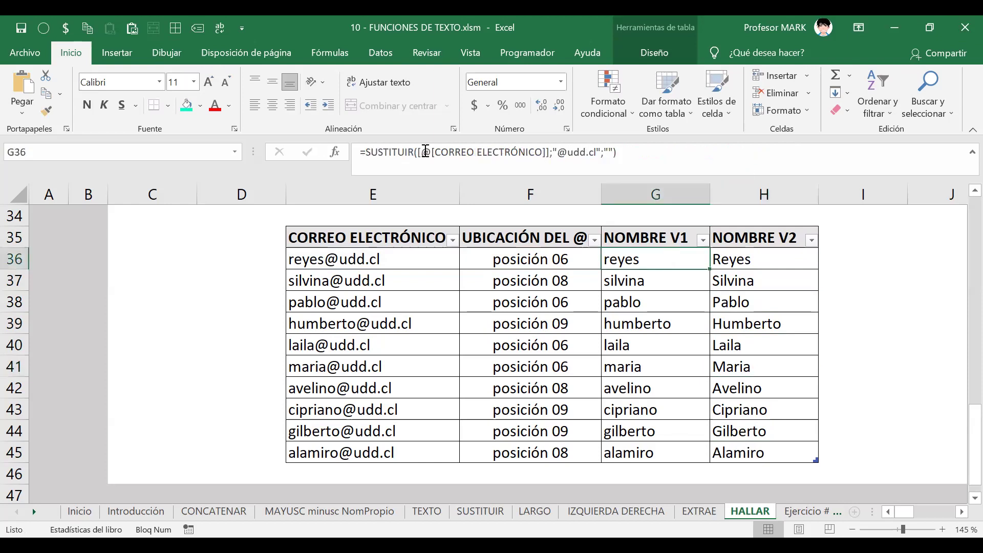
{"action": "left_click", "coordinate": [369, 146]}
{"action": "left_click_drag", "start_coordinate": [369, 146], "coordinate": [682, 149]}
{"action": "left_click", "coordinate": [590, 147]}
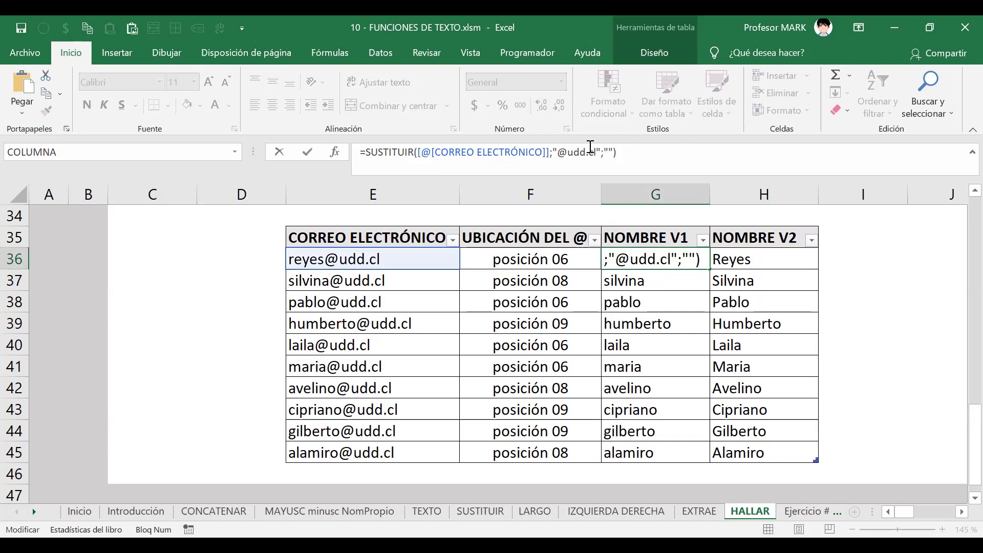
{"action": "left_click_drag", "start_coordinate": [366, 149], "coordinate": [736, 150]}
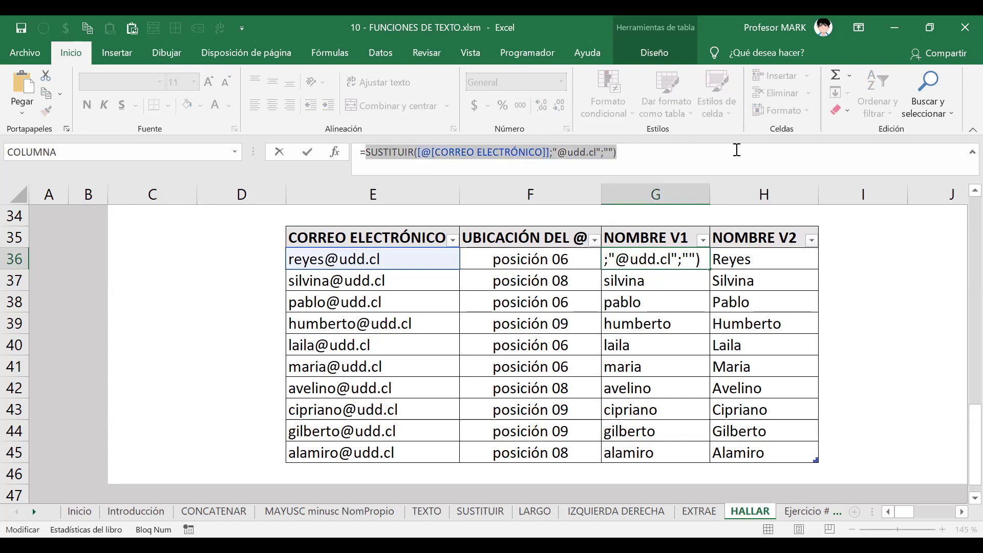
{"action": "key", "text": "BackSpace"}
Nest the cut SUSTITUIR expression inside NOMPROPIO in G36 and check the names down the NOMBRE V1 column.
{"action": "type", "text": "nom"}
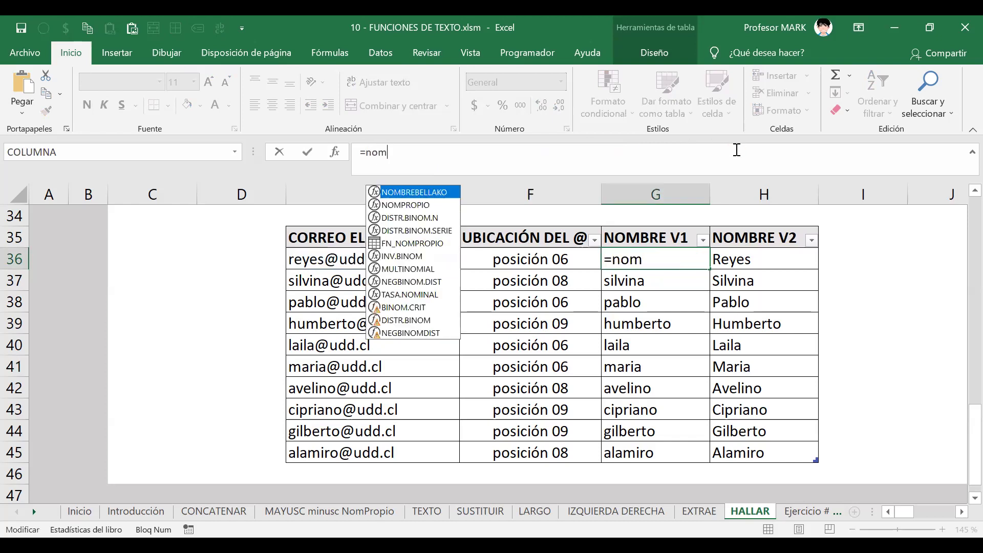
{"action": "type", "text": "p"}
{"action": "key", "text": "Tab"}
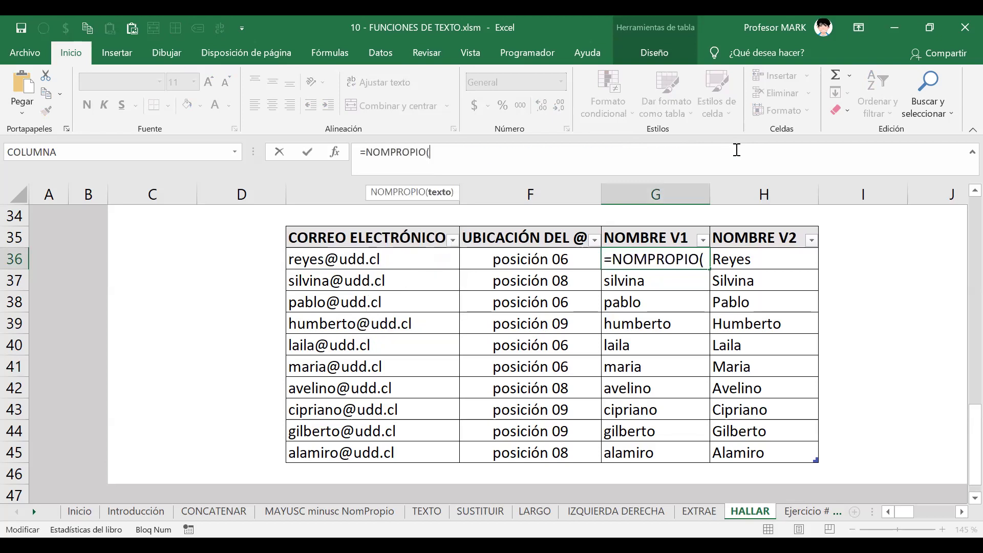
{"action": "key", "text": "ctrl+v"}
{"action": "type", "text": ")"}
{"action": "key", "text": "Return"}
{"action": "key", "text": "Down"}
{"action": "key", "text": "Down"}
{"action": "key", "text": "Down"}
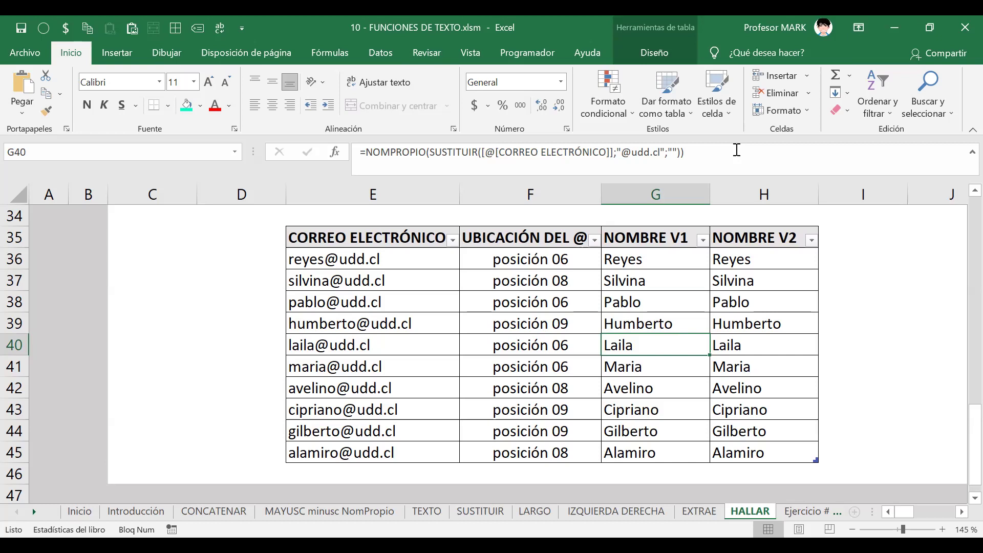
Return to G36 and undo the NOMPROPIO formula change in the NOMBRE V1 column.
{"action": "key", "text": "Up"}
{"action": "key", "text": "Up"}
{"action": "key", "text": "Up"}
{"action": "key", "text": "Up"}
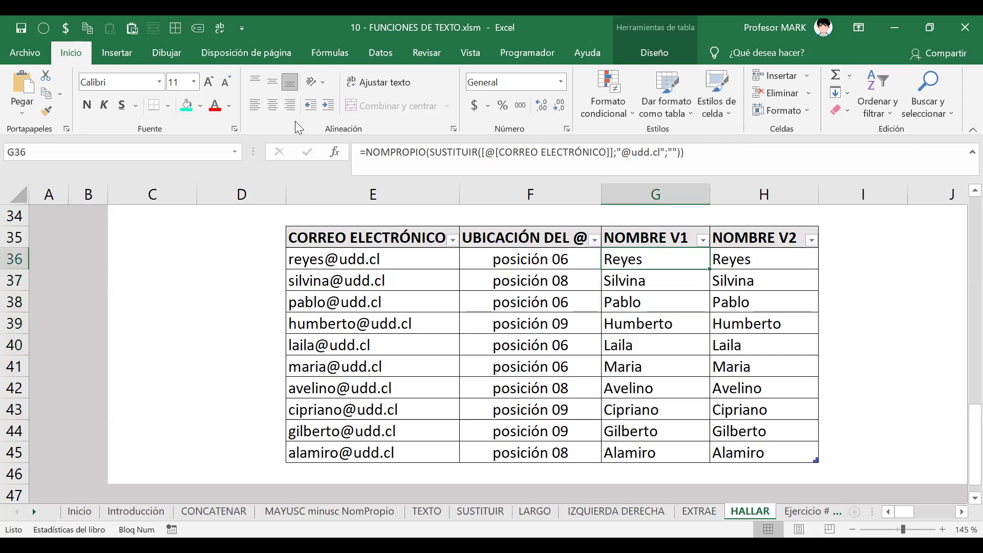
{"action": "key", "text": "ctrl+z"}
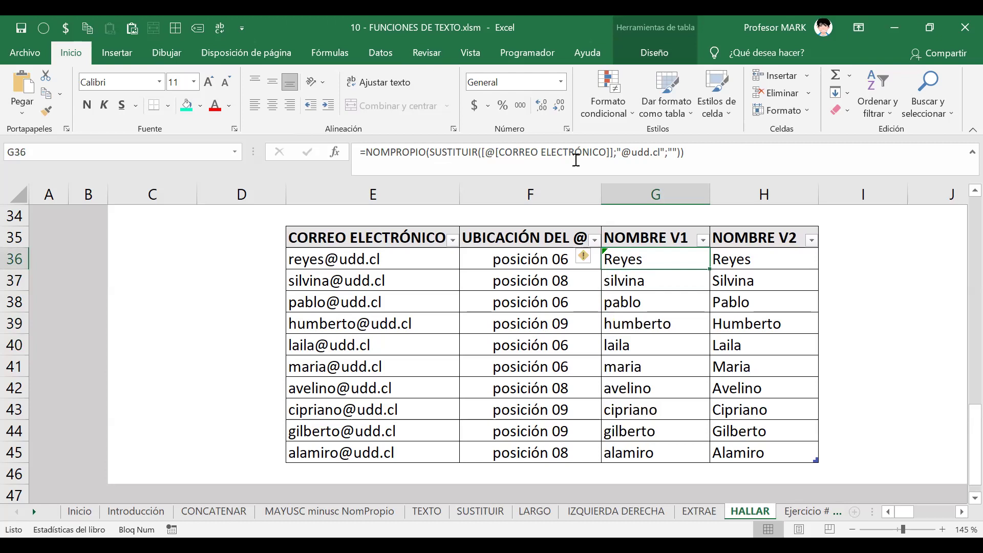
{"action": "key", "text": "ctrl+z"}
Wrap the existing SUSTITUIR formula in G36 with NOMPROPIO by adding NOMPROPIO( before it and a closing parenthesis at the end.
{"action": "left_click", "coordinate": [411, 152]}
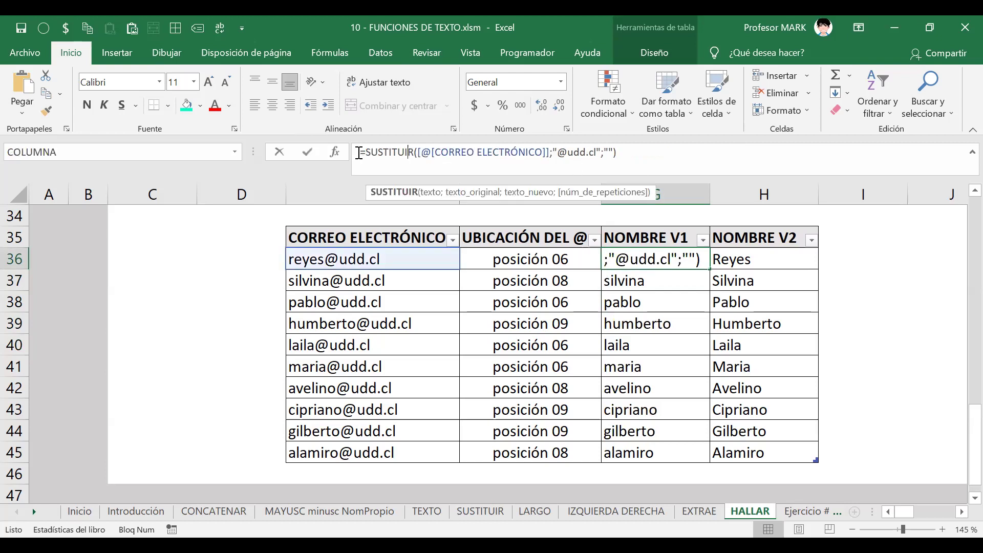
{"action": "left_click", "coordinate": [367, 153]}
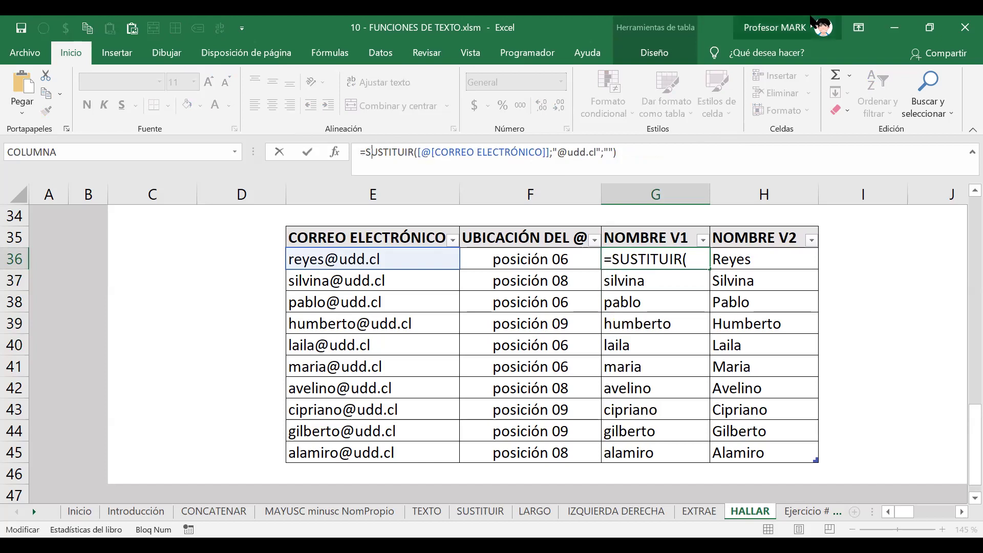
{"action": "type", "text": "NOMPROPIO("}
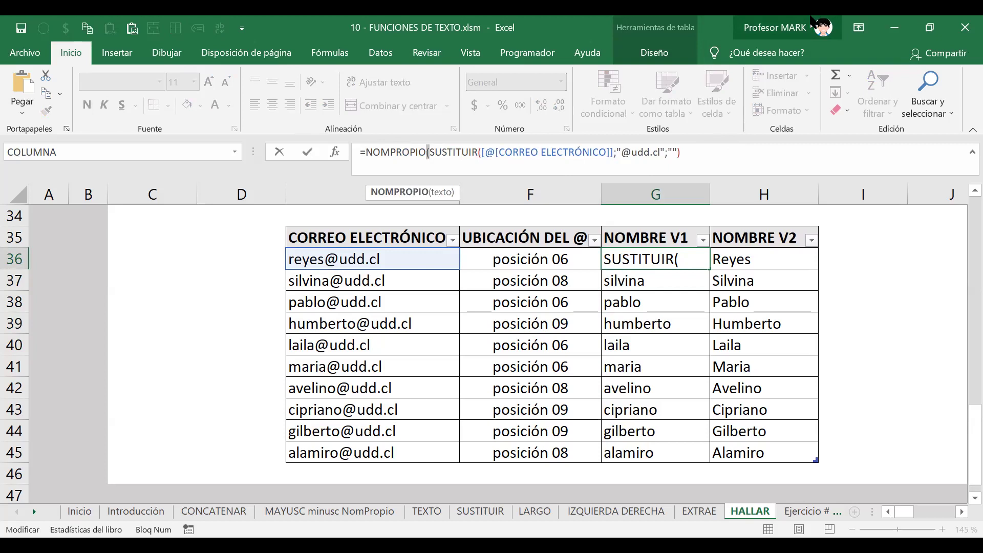
{"action": "key", "text": "Right"}
{"action": "key", "text": "Right"}
{"action": "key", "text": "Right"}
{"action": "key", "text": "Right"}
{"action": "key", "text": "Right"}
{"action": "key", "text": "Right"}
{"action": "key", "text": "Right"}
{"action": "key", "text": "Right"}
{"action": "key", "text": "Right"}
{"action": "key", "text": "Right"}
{"action": "key", "text": "Right"}
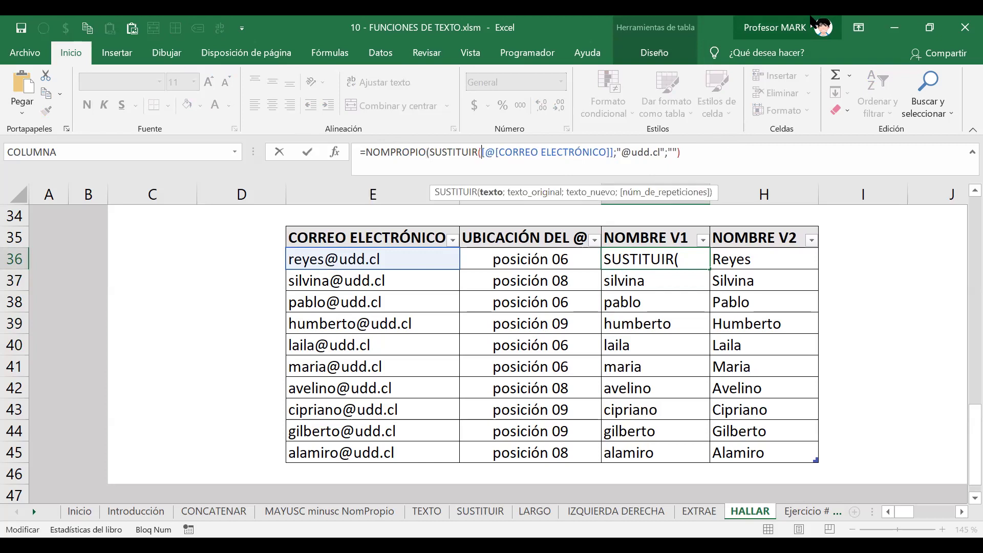
{"action": "key", "text": "End"}
{"action": "type", "text": ")"}
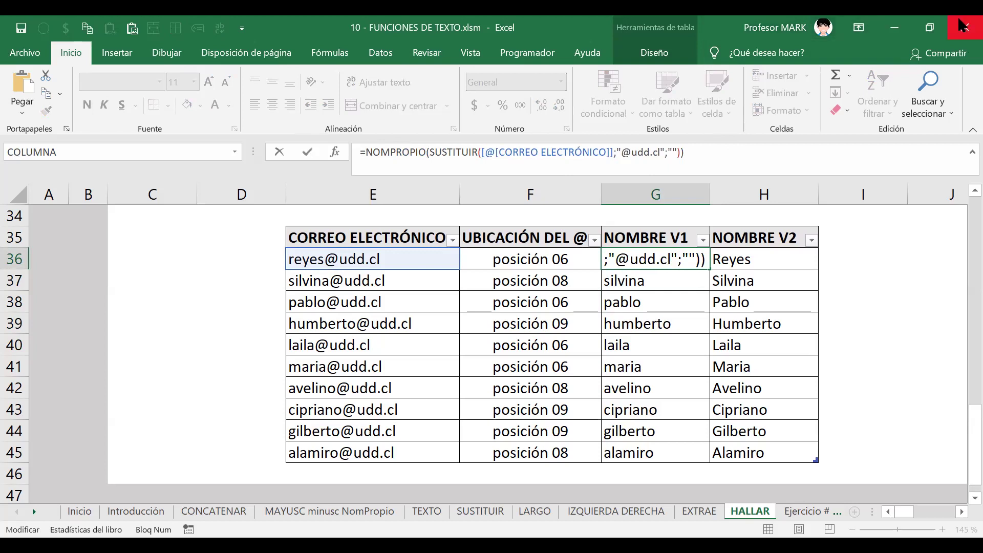
{"action": "key", "text": "Return"}
Check the capitalised names down the NOMBRE V1 column and return to its first rows.
{"action": "key", "text": "Down"}
{"action": "key", "text": "Down"}
{"action": "key", "text": "Down"}
{"action": "key", "text": "Down"}
{"action": "key", "text": "Down"}
{"action": "key", "text": "Up"}
{"action": "key", "text": "Up"}
{"action": "key", "text": "Up"}
{"action": "key", "text": "Up"}
{"action": "key", "text": "Up"}
{"action": "key", "text": "Up"}
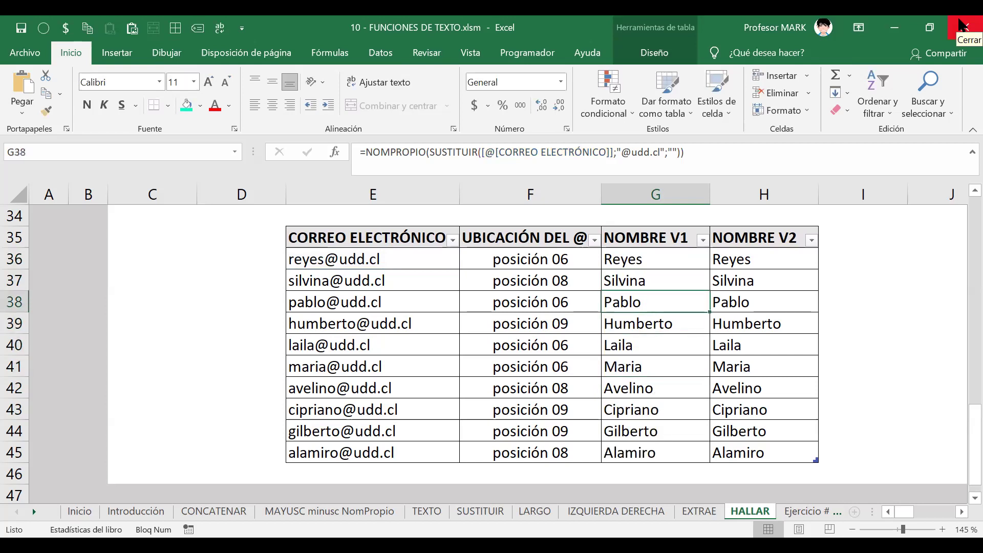
{"action": "left_click", "coordinate": [965, 27]}
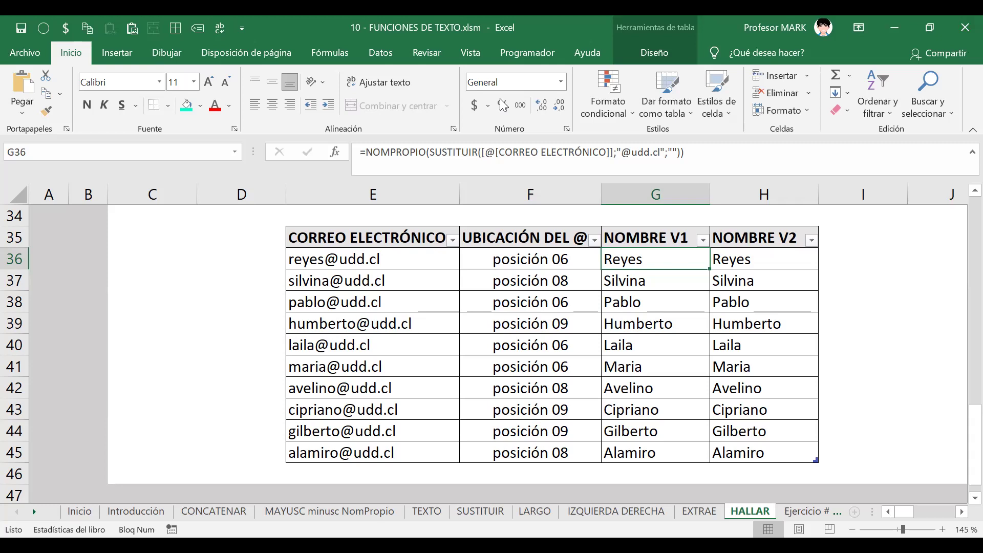
{"action": "left_click", "coordinate": [729, 261]}
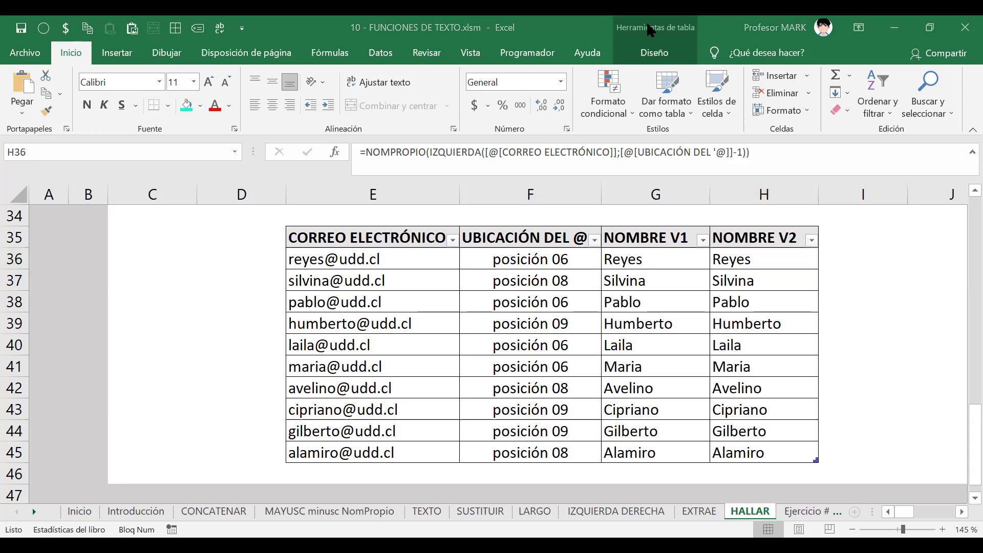
{"action": "left_click", "coordinate": [647, 25]}
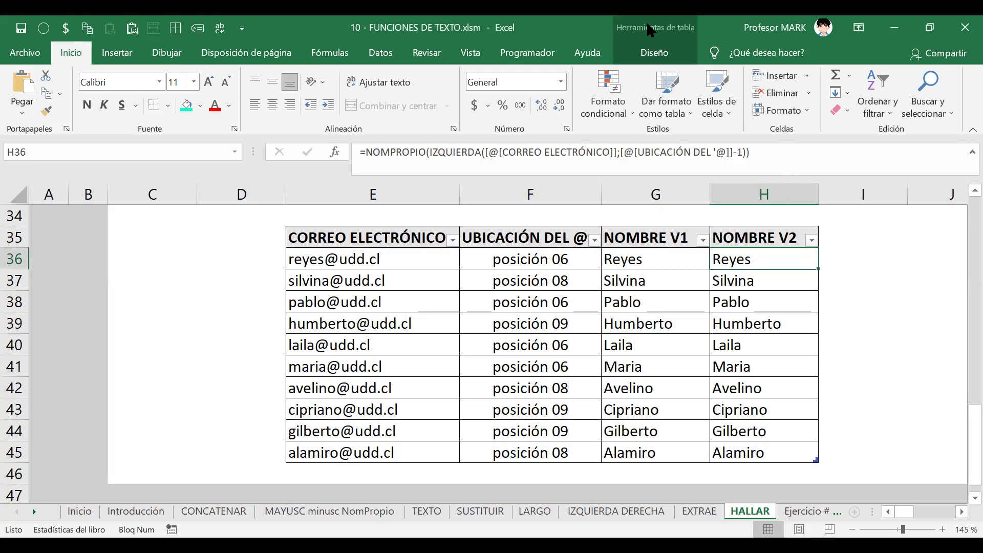
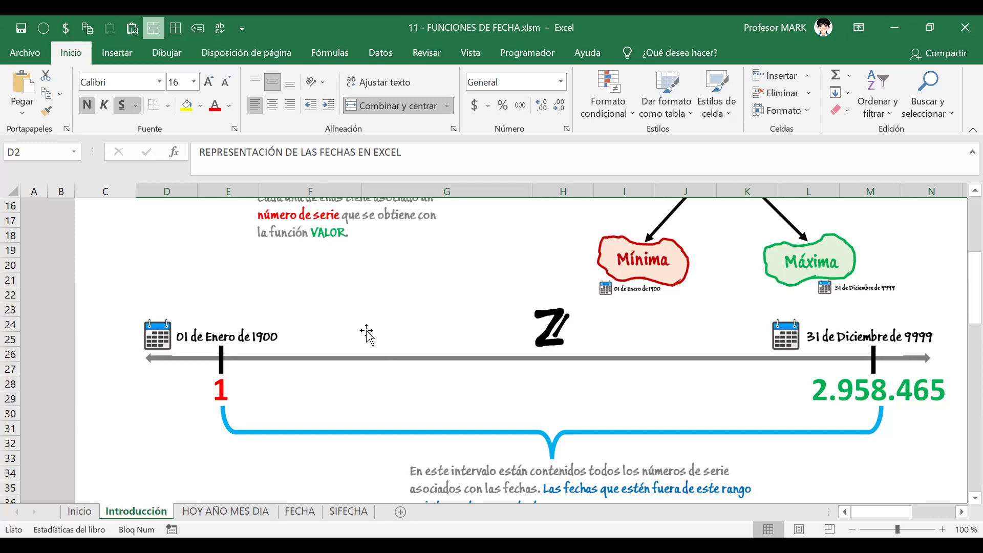
Examine the timeline of minimum and maximum dates with their serial numbers and the HÁGALO USTED MISMO exercise instructions on the Introducción sheet.
{"action": "left_click", "coordinate": [388, 105]}
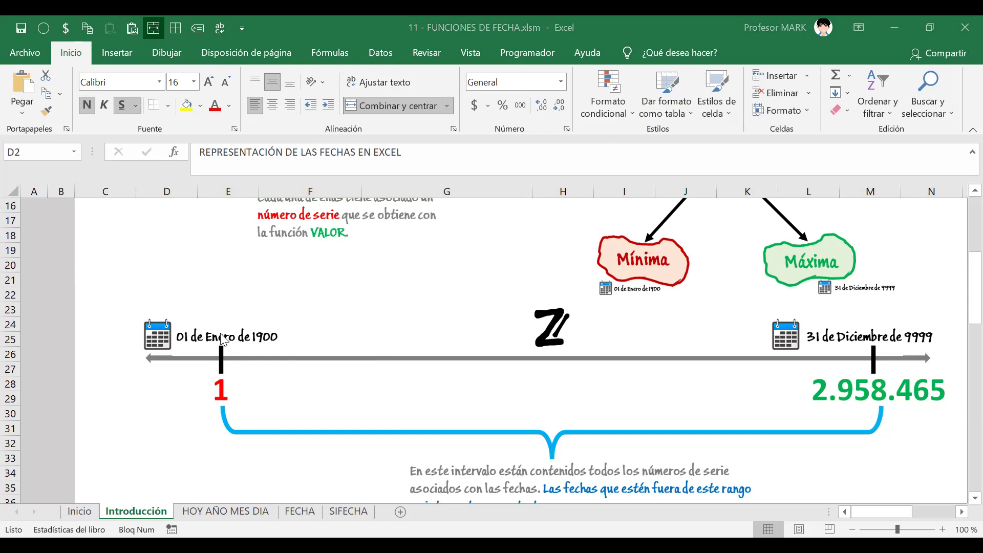
{"action": "scroll", "coordinate": [221, 334], "scroll_direction": "down", "scroll_amount": 2}
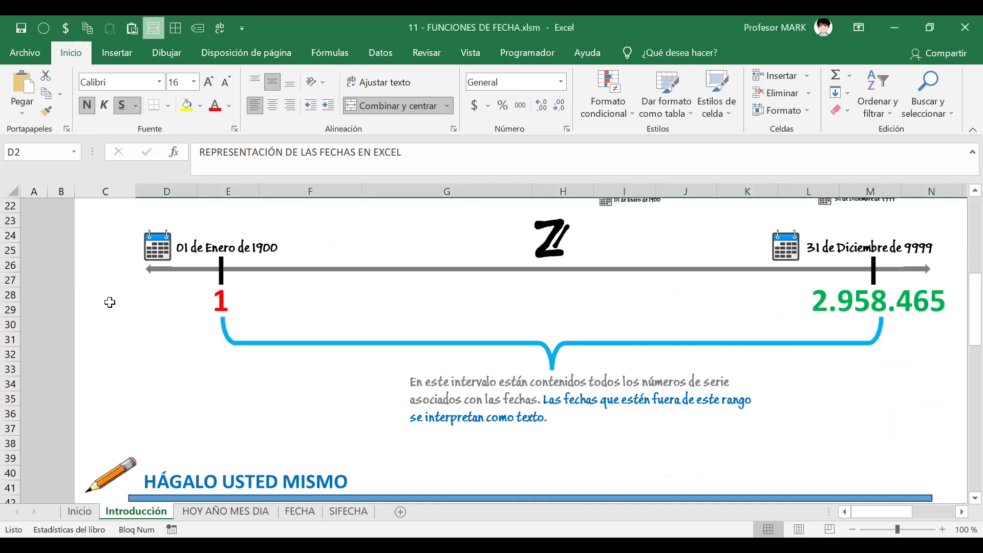
{"action": "scroll", "coordinate": [110, 303], "scroll_direction": "up", "scroll_amount": 2}
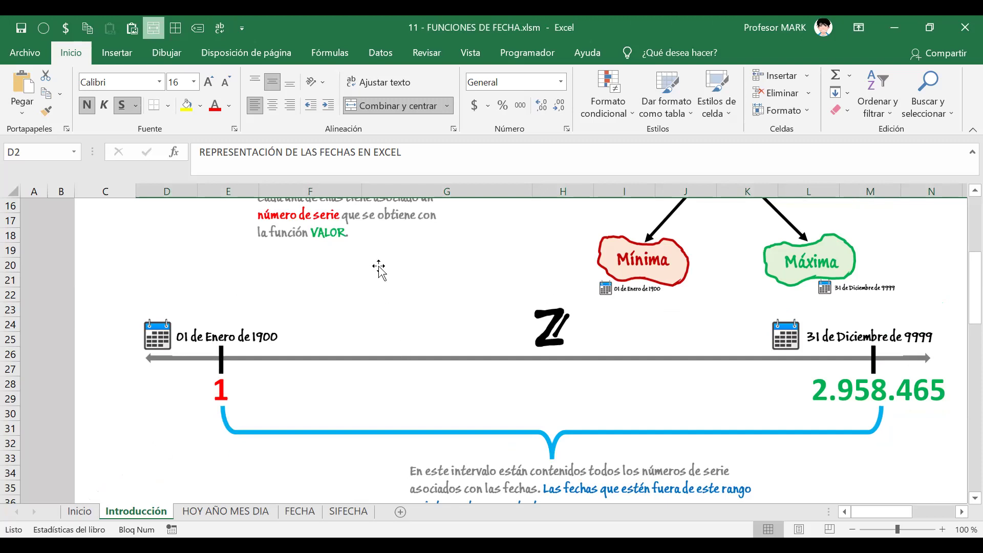
{"action": "scroll", "coordinate": [378, 269], "scroll_direction": "down", "scroll_amount": 2}
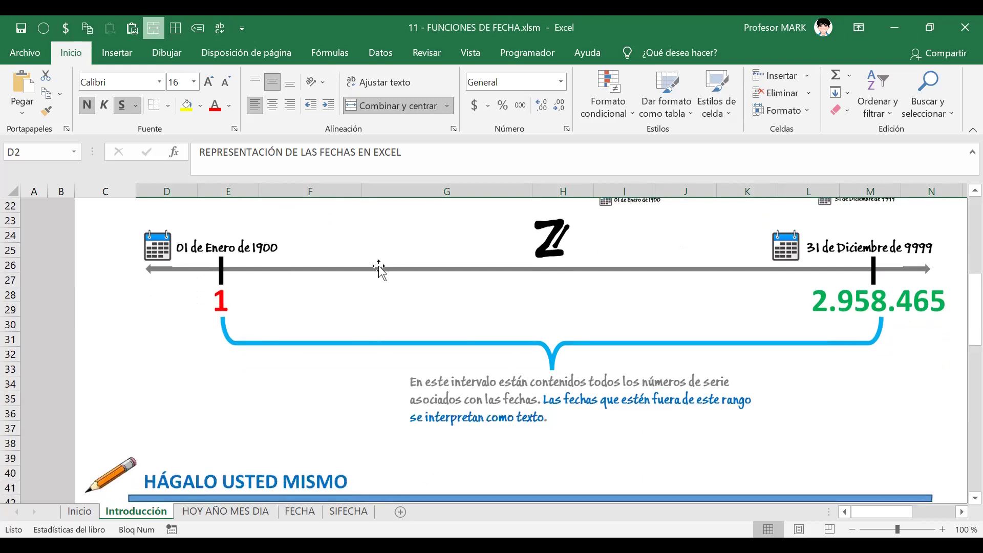
{"action": "scroll", "coordinate": [379, 266], "scroll_direction": "up", "scroll_amount": 2}
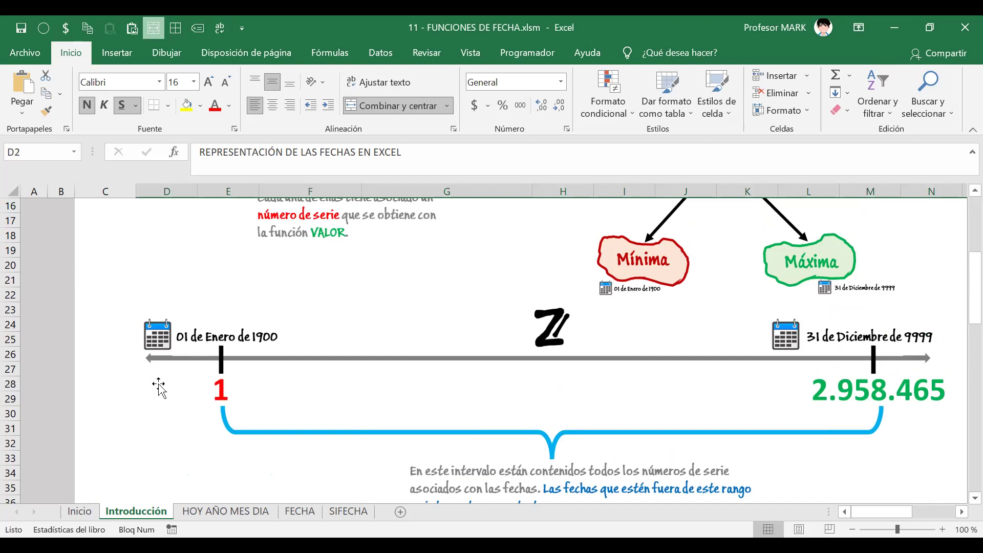
{"action": "scroll", "coordinate": [159, 388], "scroll_direction": "down", "scroll_amount": 6}
{"action": "scroll", "coordinate": [219, 254], "scroll_direction": "down", "scroll_amount": 2}
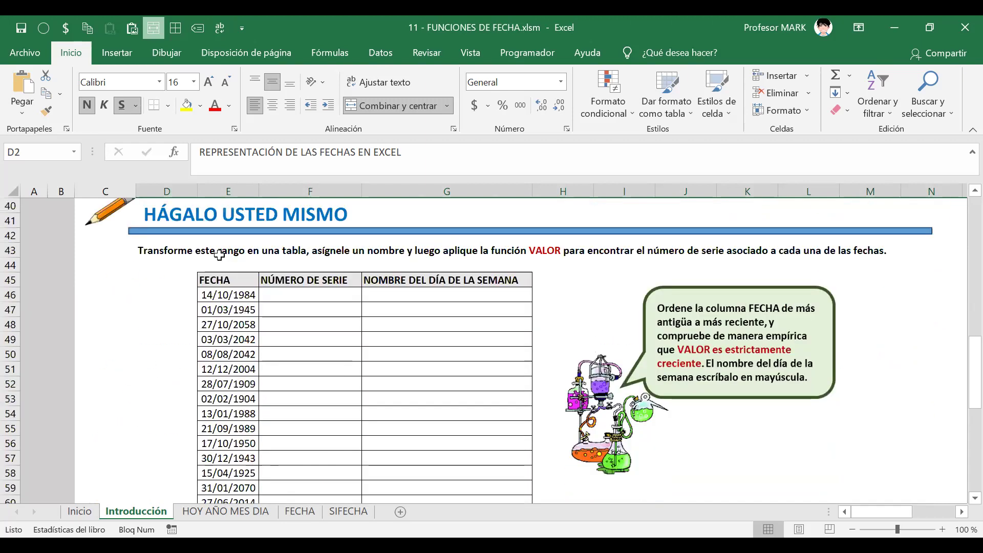
{"action": "left_click", "coordinate": [188, 251]}
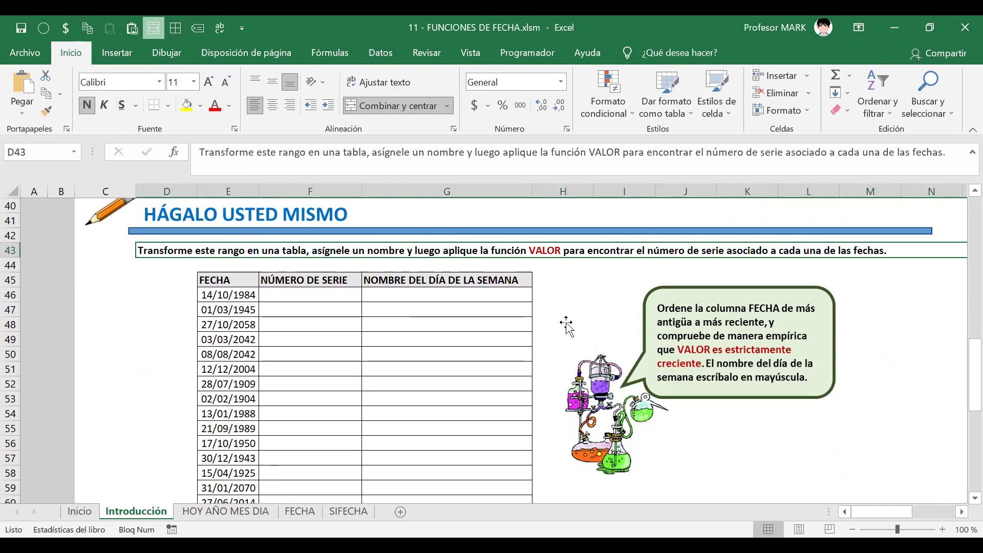
{"action": "scroll", "coordinate": [566, 326], "scroll_direction": "down", "scroll_amount": 2}
{"action": "scroll", "coordinate": [566, 326], "scroll_direction": "up", "scroll_amount": 2}
Convert the range E45:G65, from FECHA to NOMBRE DEL DÍA DE LA SEMANA, into a table with headers.
{"action": "left_click", "coordinate": [227, 275]}
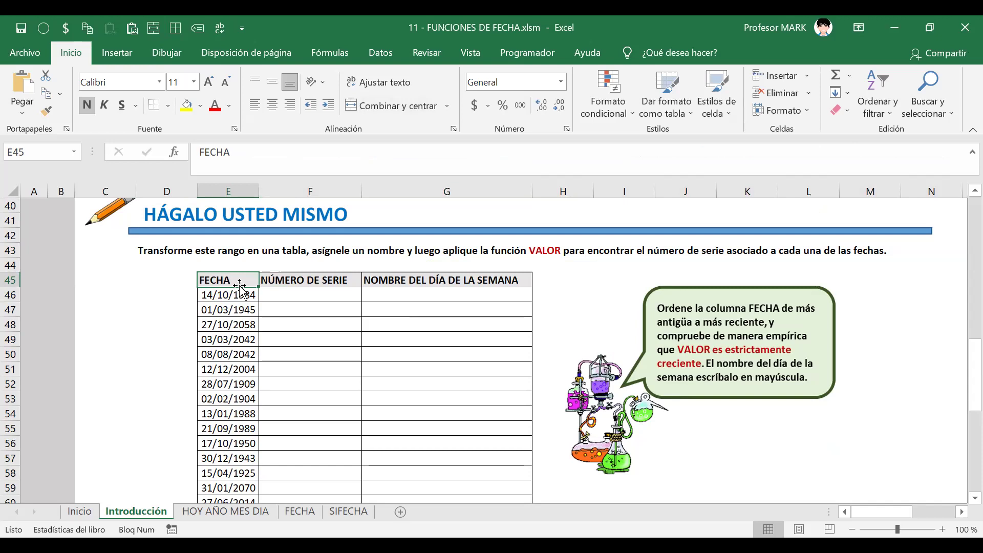
{"action": "key", "text": "ctrl+shift+Right"}
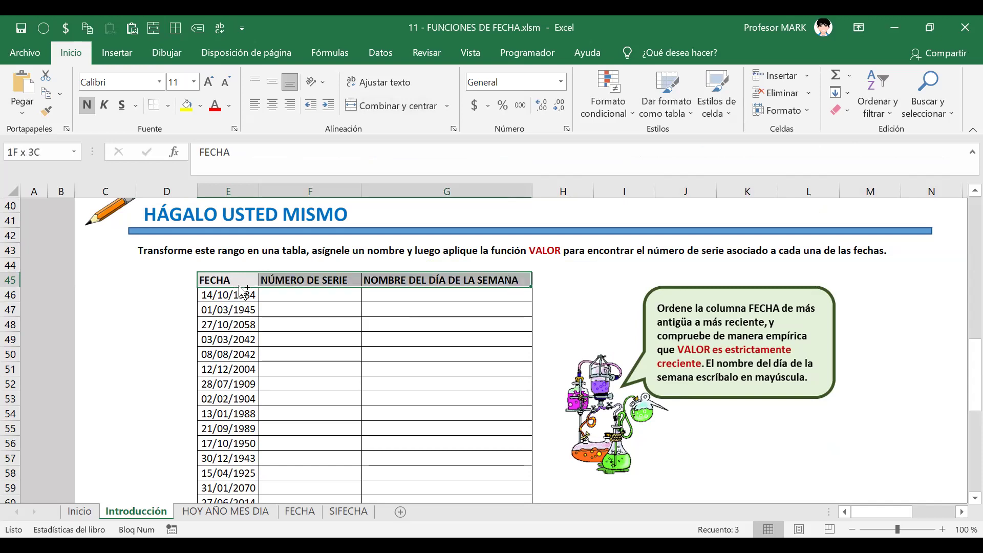
{"action": "key", "text": "ctrl+shift+Down"}
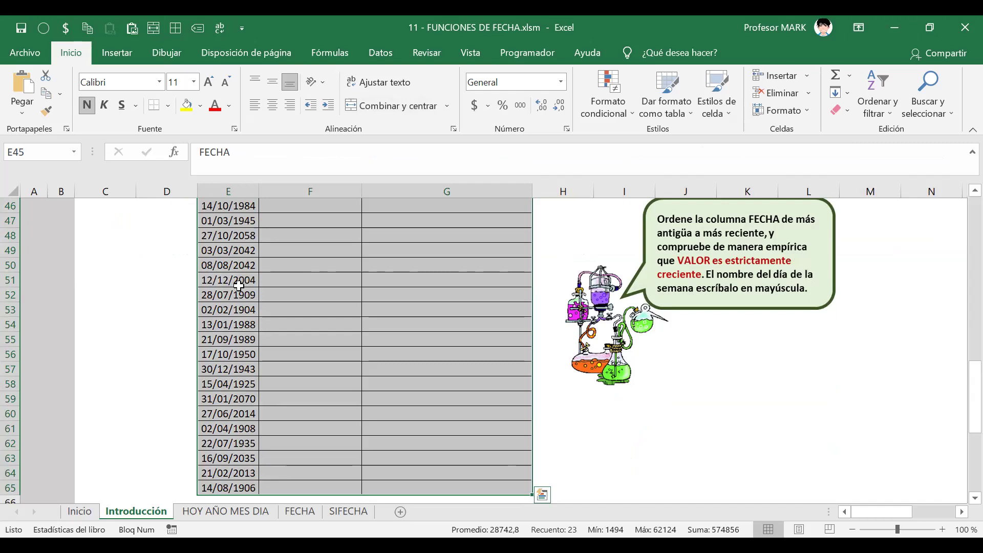
{"action": "key", "text": "ctrl+t"}
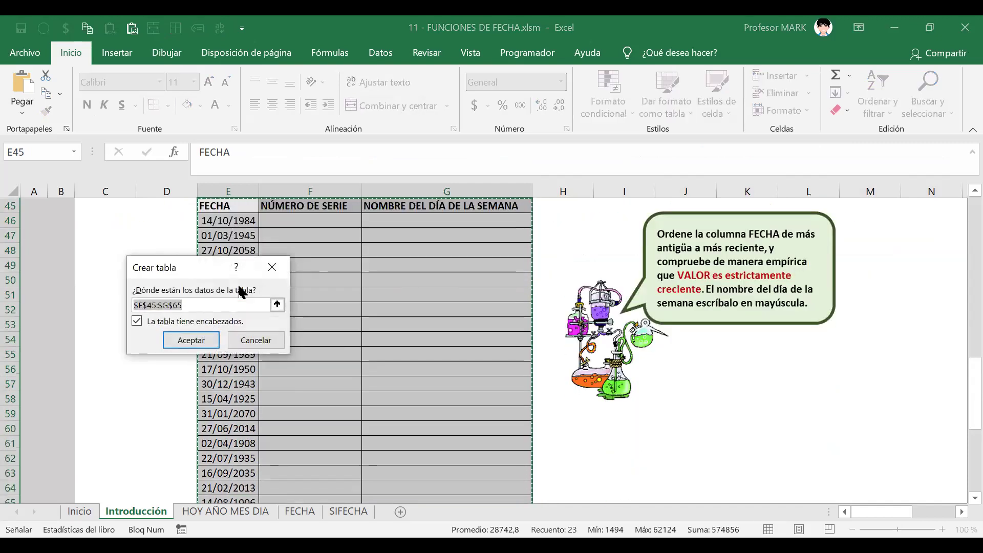
{"action": "key", "text": "Return"}
{"action": "left_click", "coordinate": [279, 306]}
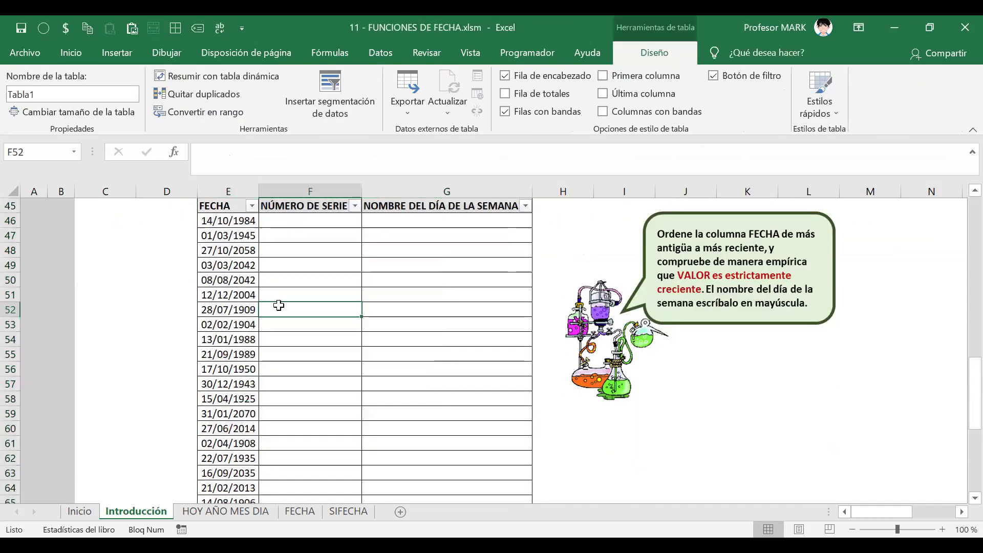
Name the new date table FN_EJEMPLOS.
{"action": "scroll", "coordinate": [279, 306], "scroll_direction": "up", "scroll_amount": 3}
{"action": "left_click_drag", "start_coordinate": [233, 370], "coordinate": [491, 445]}
{"action": "left_click_drag", "start_coordinate": [240, 443], "coordinate": [497, 446]}
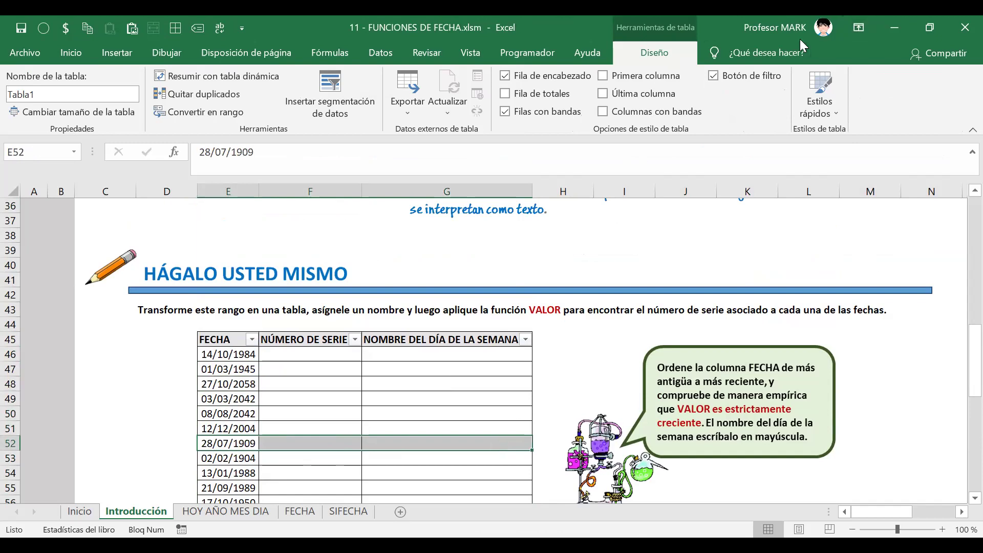
{"action": "left_click", "coordinate": [838, 108]}
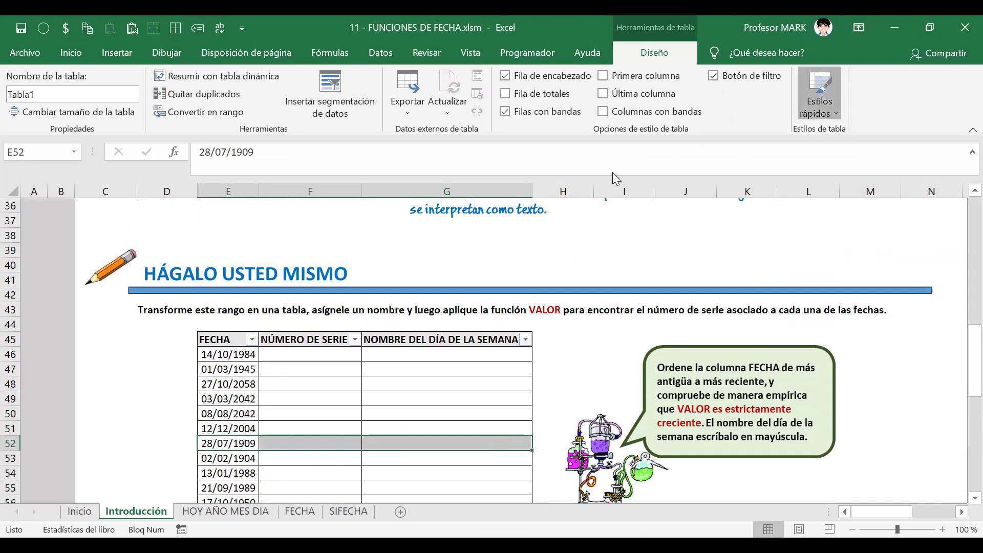
{"action": "left_click", "coordinate": [28, 82]}
{"action": "left_click", "coordinate": [50, 88]}
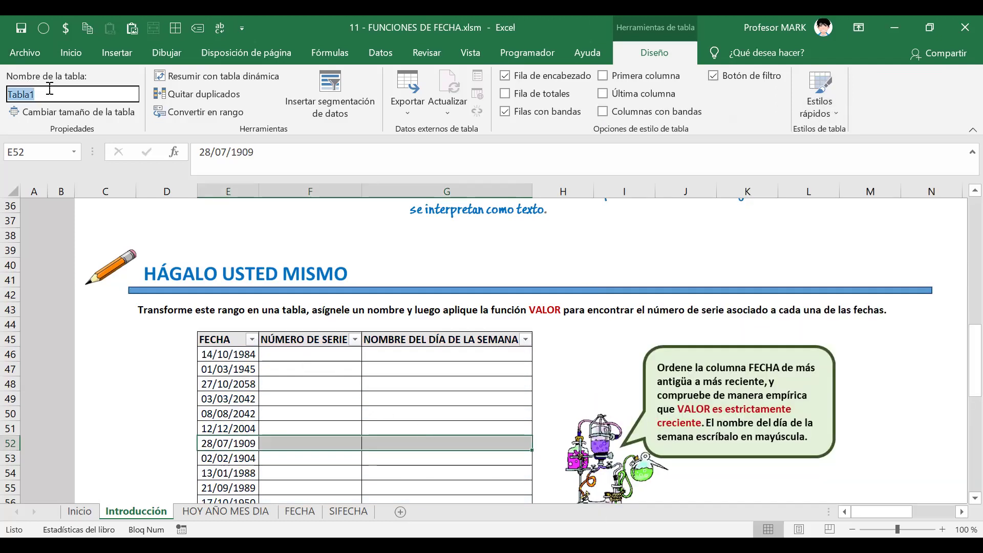
{"action": "key", "text": "Caps_Lock"}
{"action": "type", "text": "FN_"}
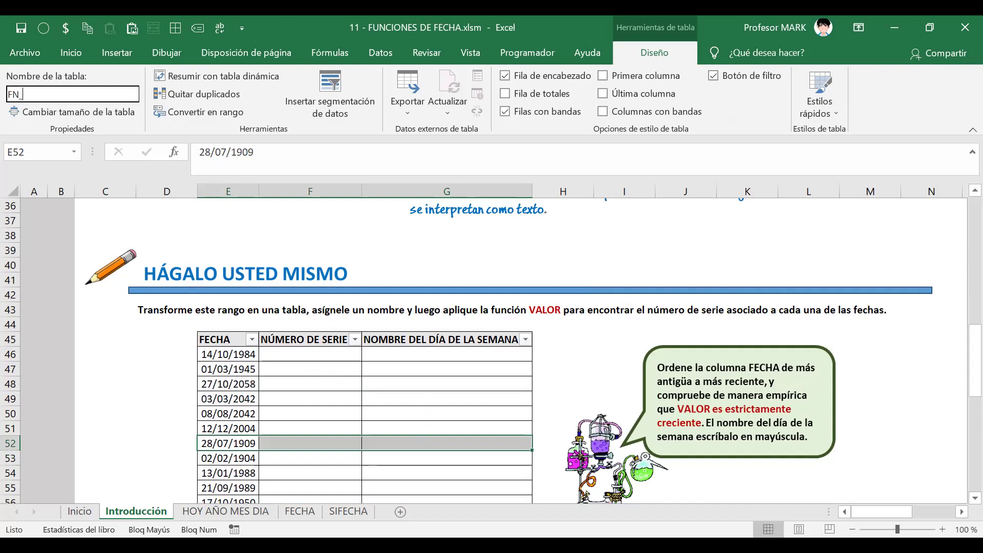
{"action": "type", "text": "EJEMPLOS"}
{"action": "key", "text": "Return"}
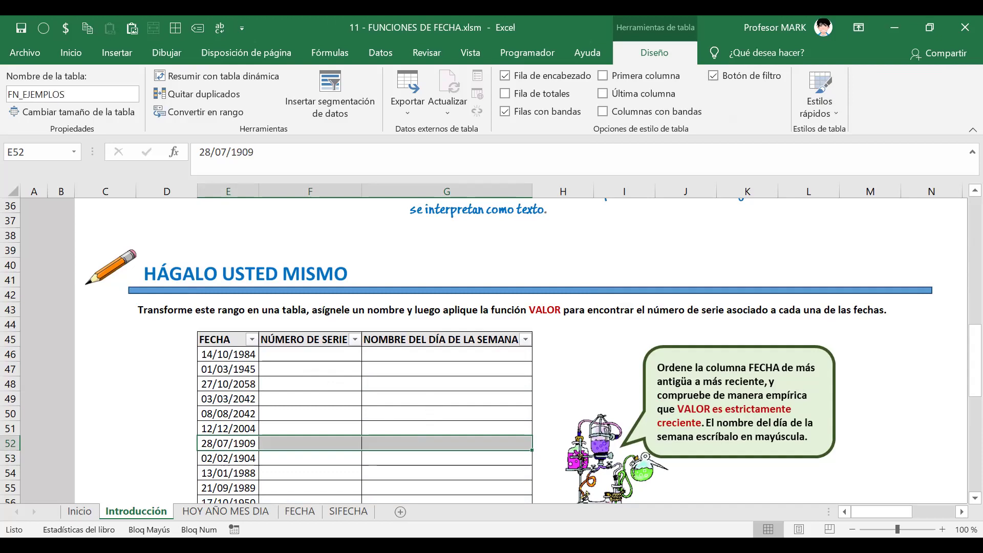
{"action": "left_click", "coordinate": [306, 354]}
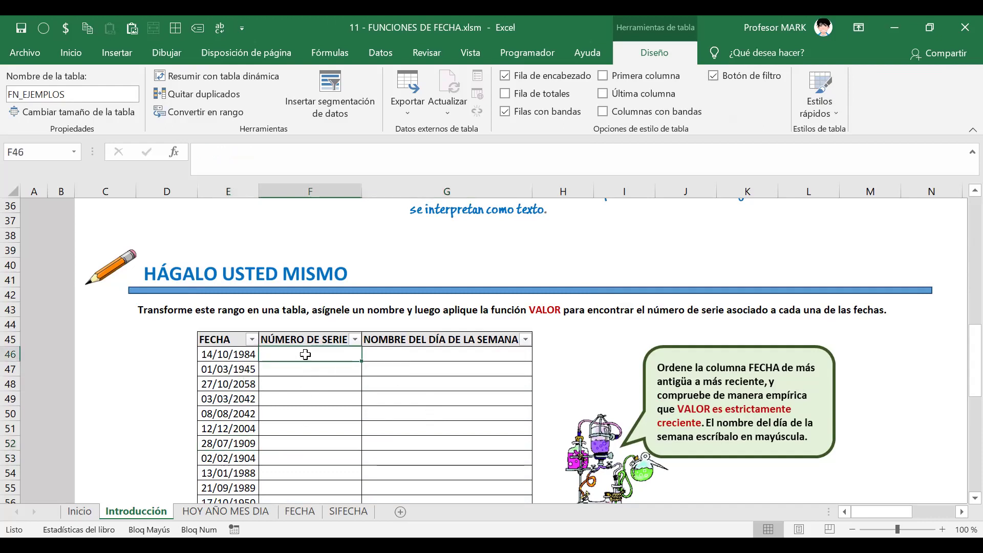
{"action": "scroll", "coordinate": [305, 355], "scroll_direction": "down", "scroll_amount": 2}
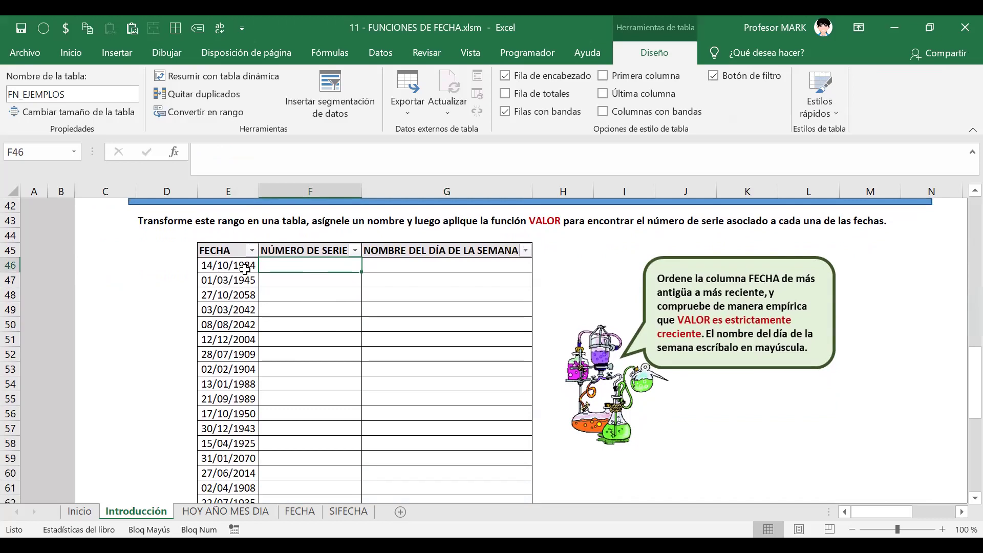
{"action": "key", "text": "Caps_Lock"}
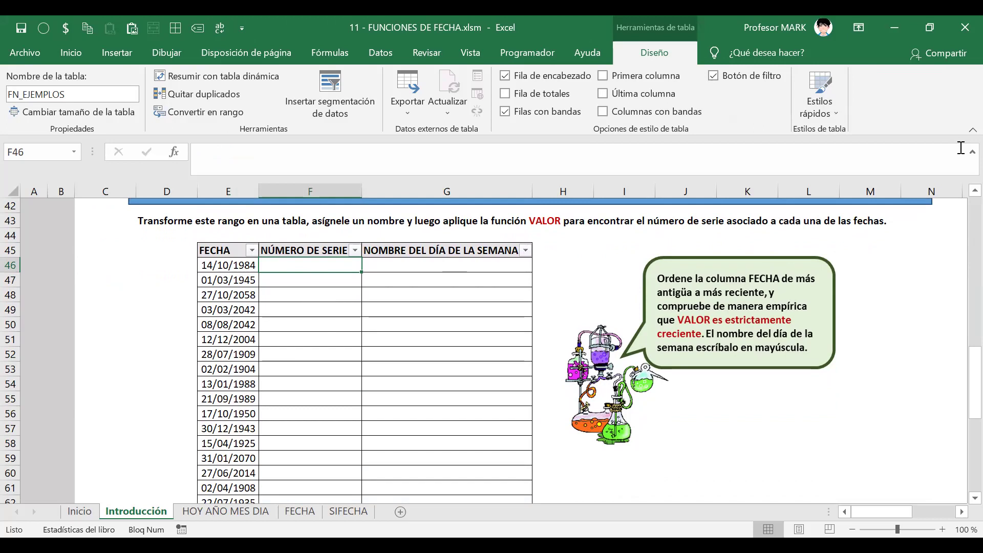
{"action": "type", "text": "=v"}
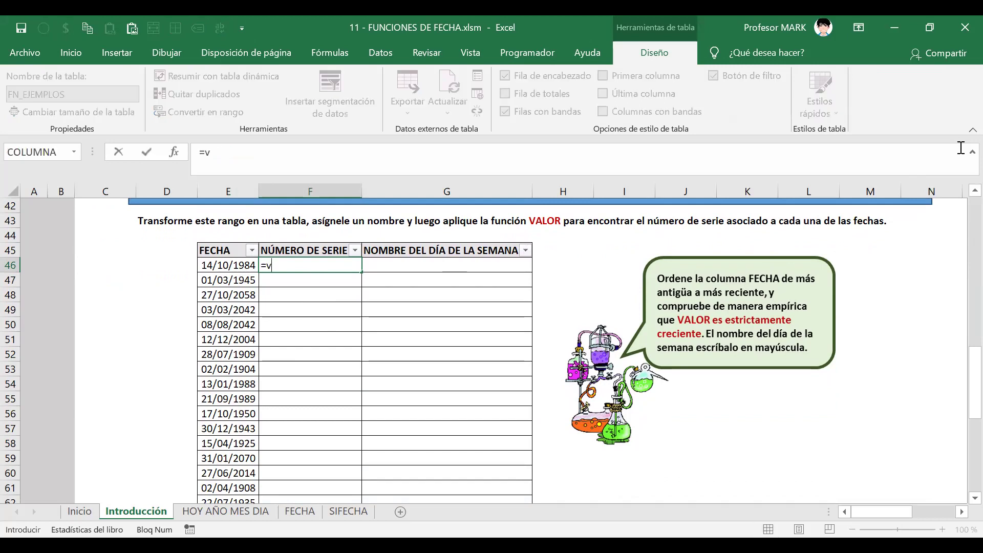
{"action": "key", "text": "Tab"}
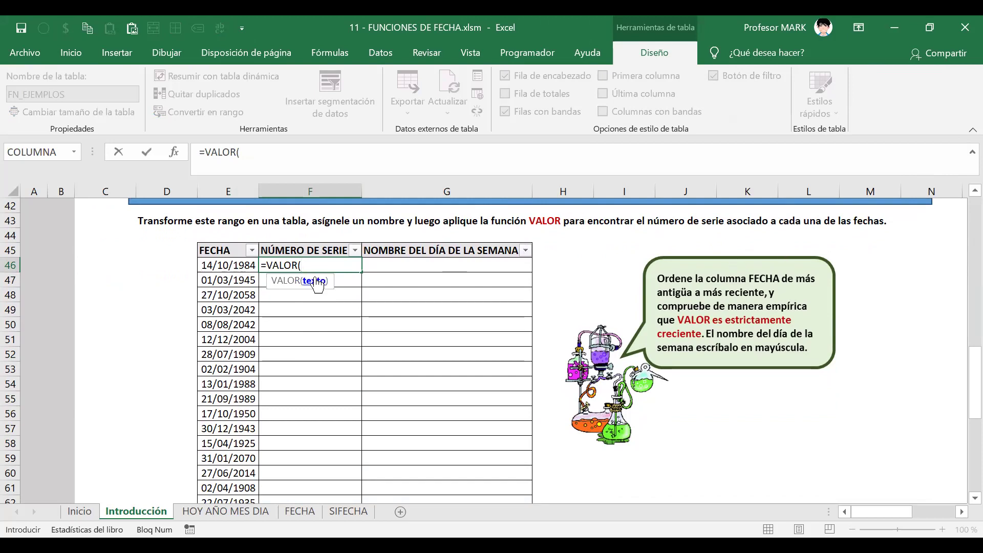
{"action": "left_click", "coordinate": [218, 265]}
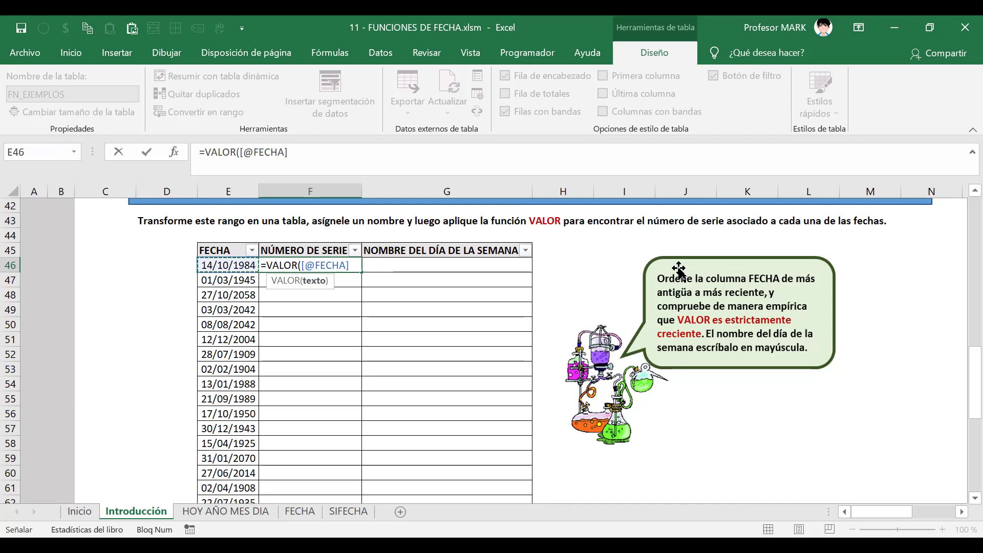
{"action": "type", "text": ")"}
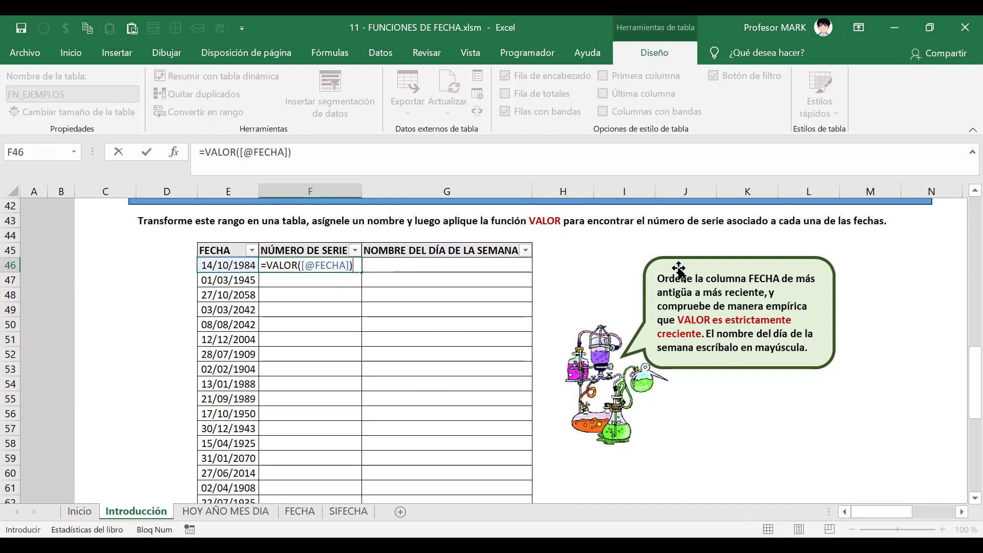
{"action": "key", "text": "Return"}
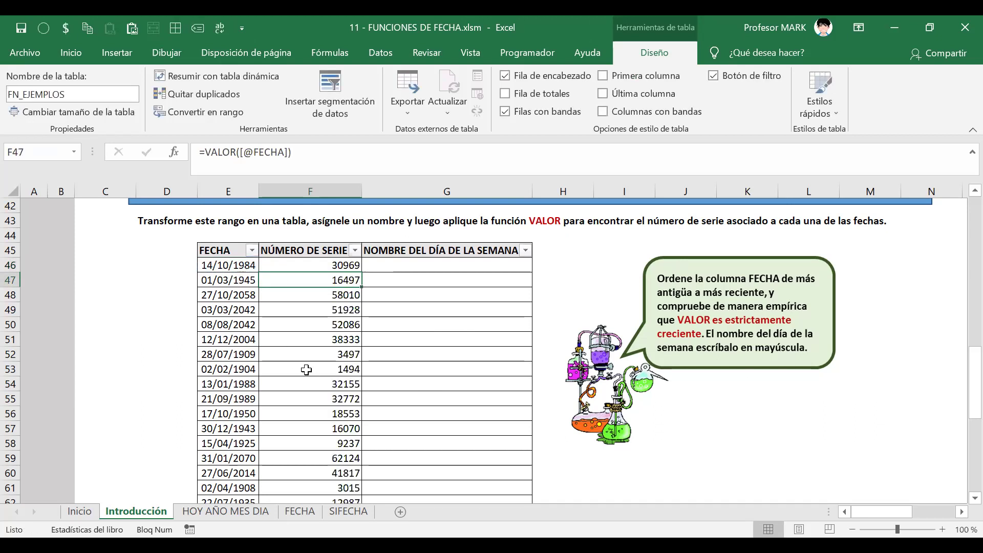
Compare the serial numbers in the NÚMERO DE SERIE column with the dates in the FECHA column, row by row.
{"action": "scroll", "coordinate": [306, 369], "scroll_direction": "down", "scroll_amount": 3}
{"action": "scroll", "coordinate": [306, 369], "scroll_direction": "up", "scroll_amount": 5}
{"action": "scroll", "coordinate": [306, 369], "scroll_direction": "down", "scroll_amount": 4}
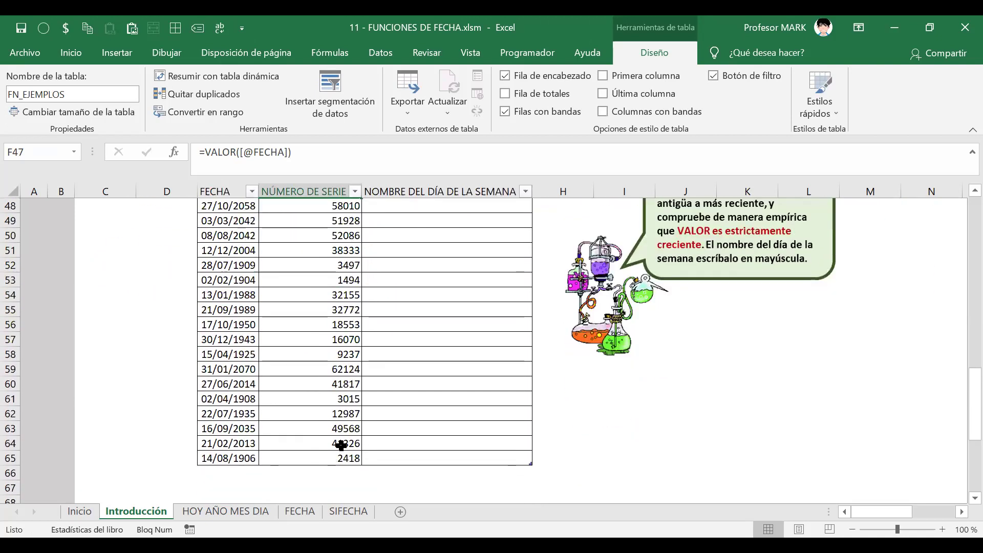
{"action": "scroll", "coordinate": [342, 445], "scroll_direction": "up", "scroll_amount": 2}
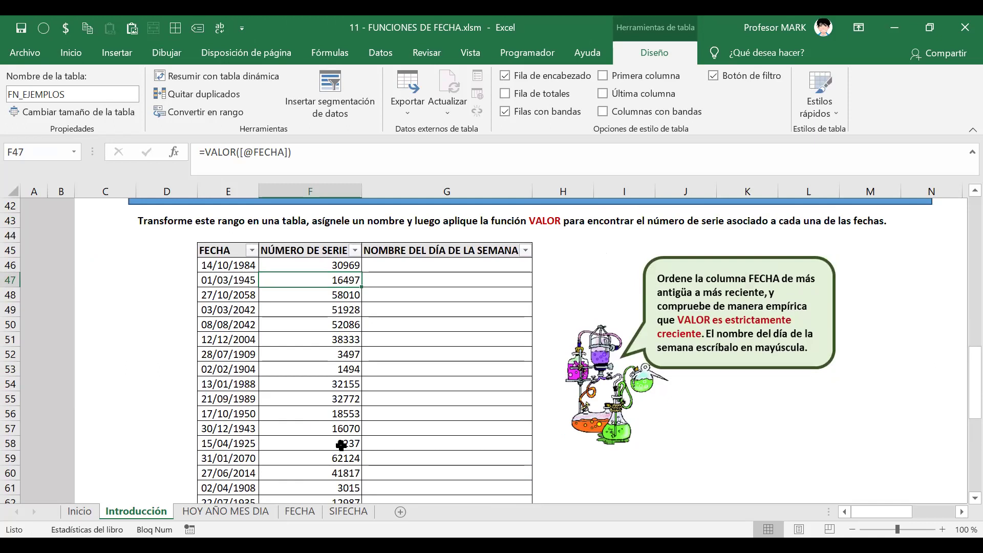
{"action": "left_click", "coordinate": [344, 295]}
{"action": "left_click", "coordinate": [330, 324]}
{"action": "left_click", "coordinate": [318, 393]}
{"action": "scroll", "coordinate": [307, 448], "scroll_direction": "down", "scroll_amount": 2}
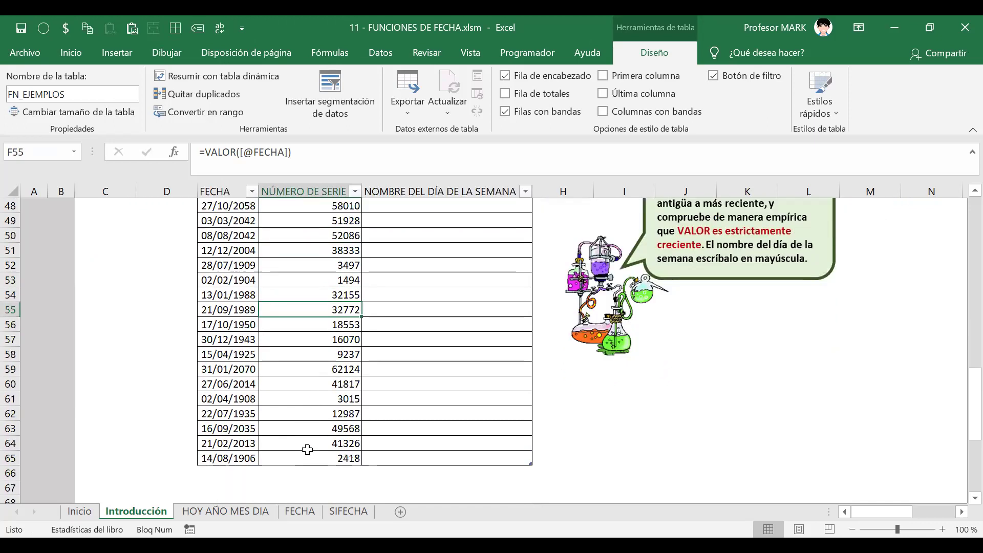
{"action": "scroll", "coordinate": [307, 449], "scroll_direction": "up", "scroll_amount": 1}
{"action": "left_click", "coordinate": [215, 368]}
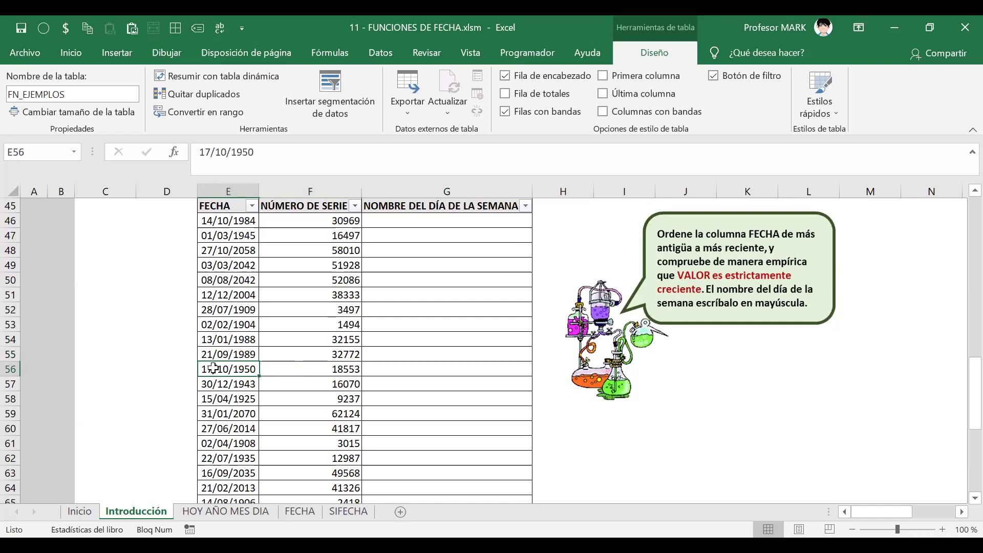
{"action": "left_click", "coordinate": [329, 369]}
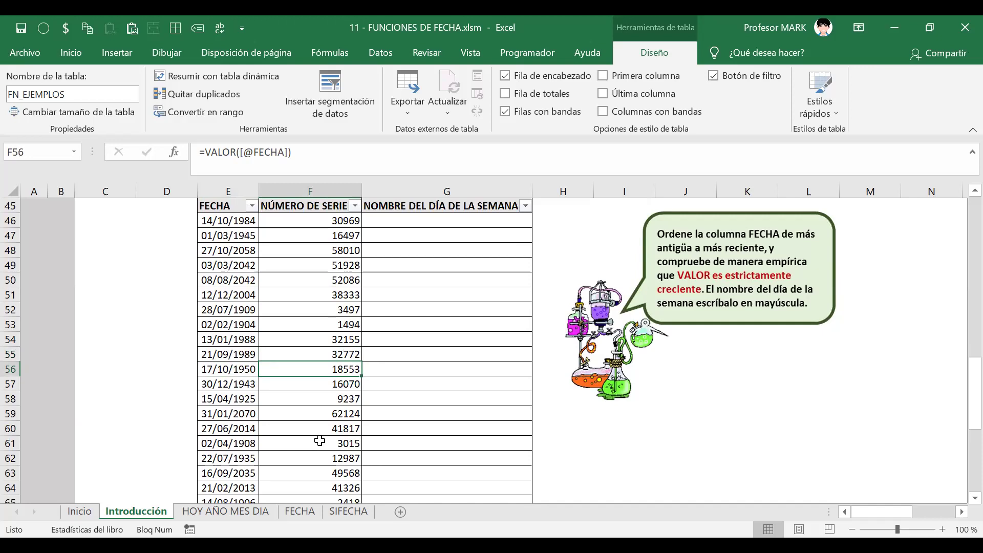
{"action": "scroll", "coordinate": [320, 441], "scroll_direction": "up", "scroll_amount": 2}
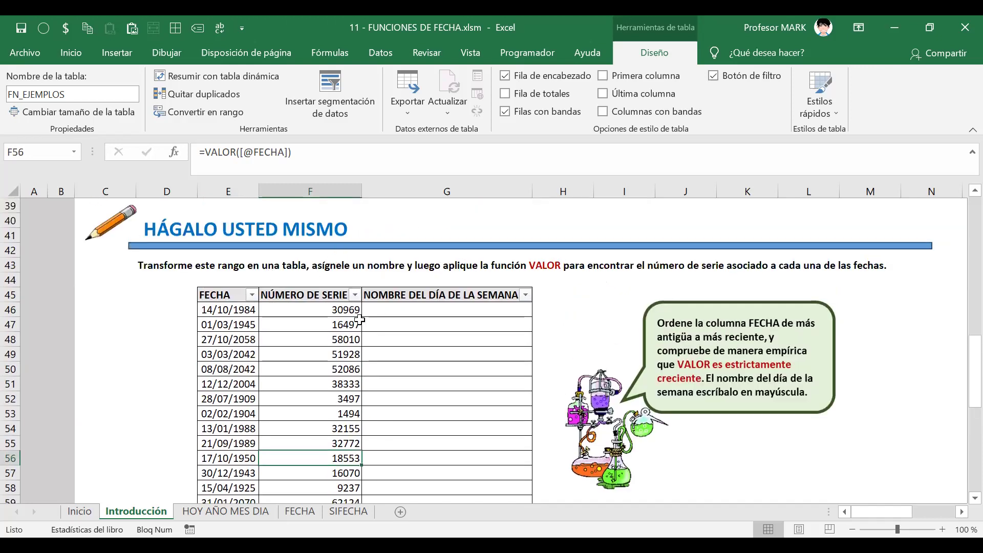
{"action": "scroll", "coordinate": [292, 413], "scroll_direction": "down", "scroll_amount": 1}
{"action": "scroll", "coordinate": [283, 401], "scroll_direction": "up", "scroll_amount": 2}
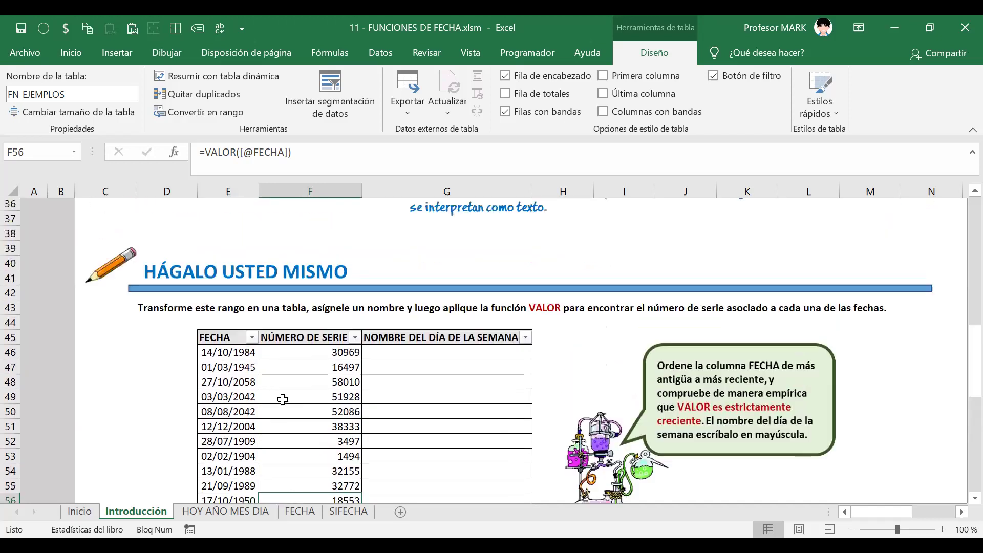
{"action": "scroll", "coordinate": [282, 401], "scroll_direction": "up", "scroll_amount": 1}
{"action": "scroll", "coordinate": [282, 401], "scroll_direction": "down", "scroll_amount": 2}
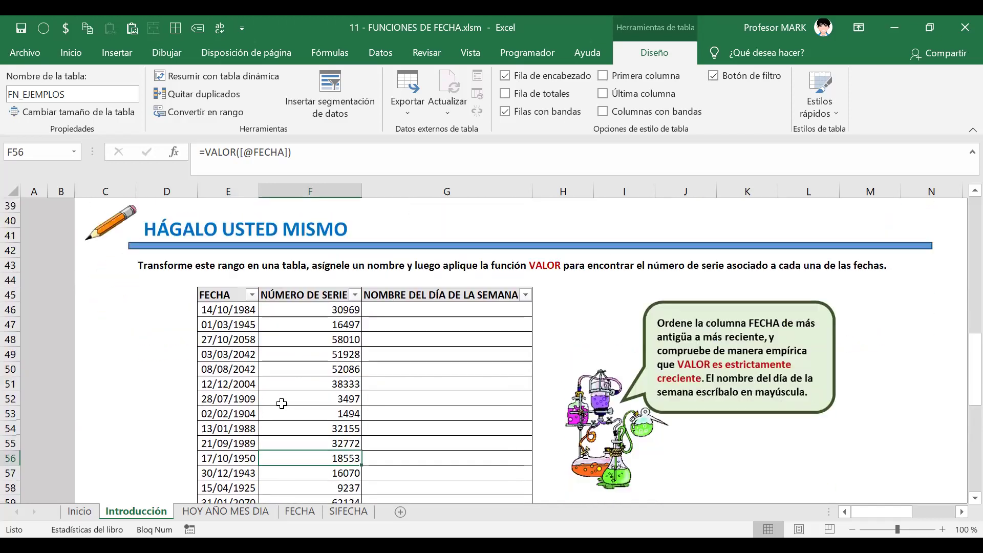
{"action": "left_click", "coordinate": [430, 317]}
{"action": "left_click", "coordinate": [433, 310]}
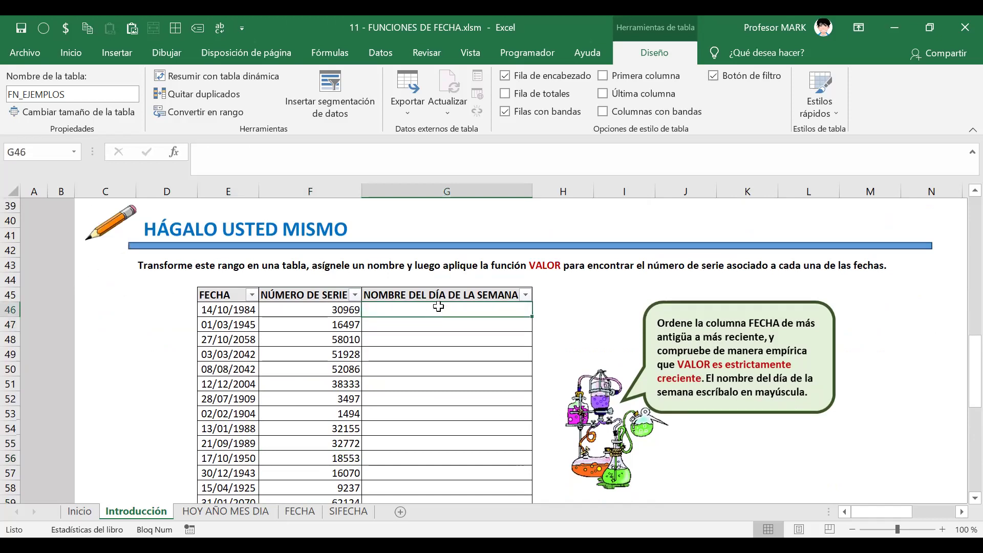
{"action": "scroll", "coordinate": [439, 306], "scroll_direction": "down", "scroll_amount": 1}
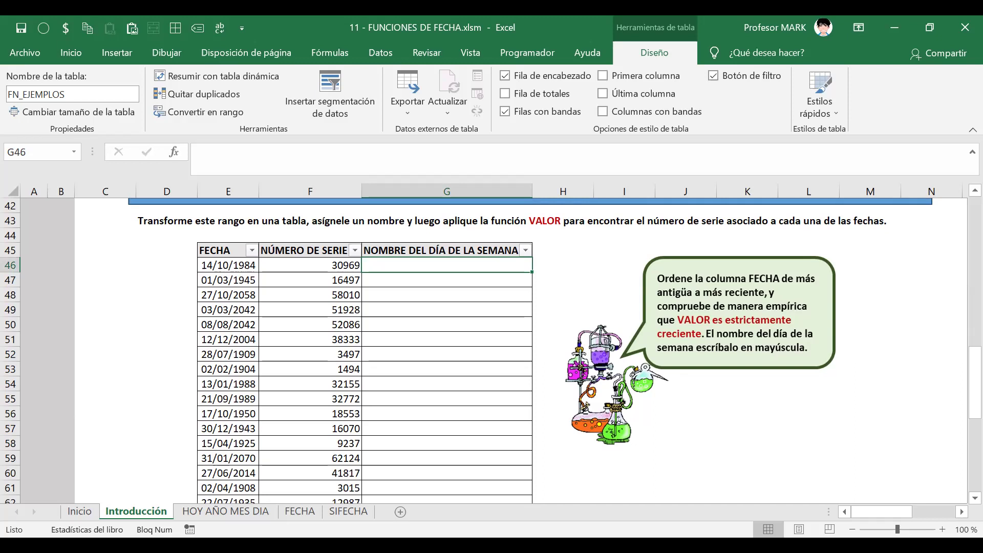
{"action": "type", "text": "="}
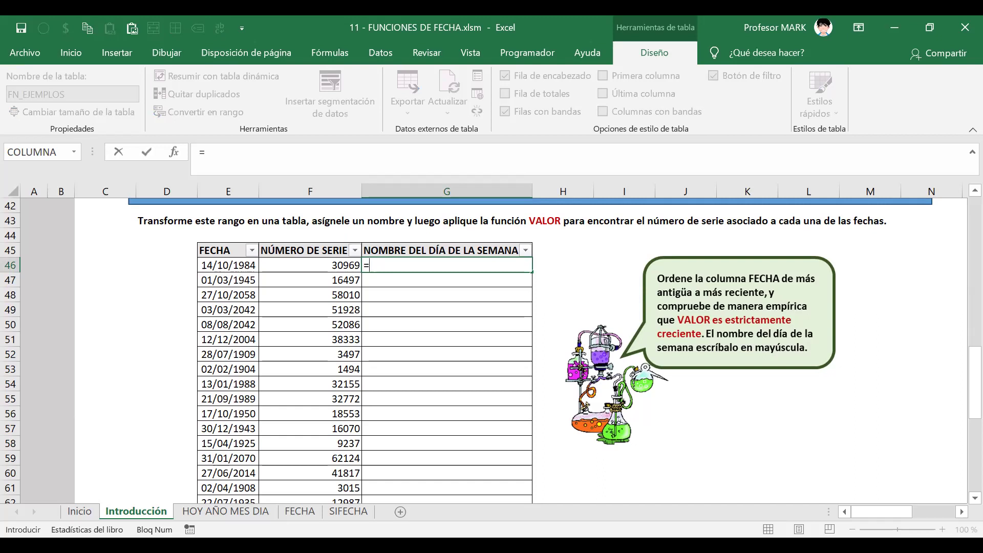
{"action": "type", "text": "text"}
{"action": "key", "text": "Tab"}
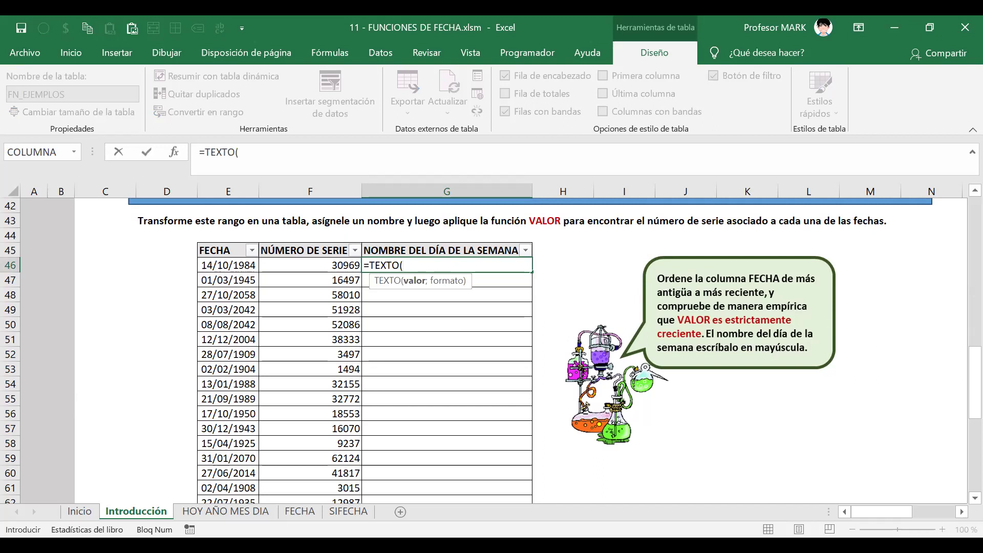
{"action": "left_click", "coordinate": [221, 266]}
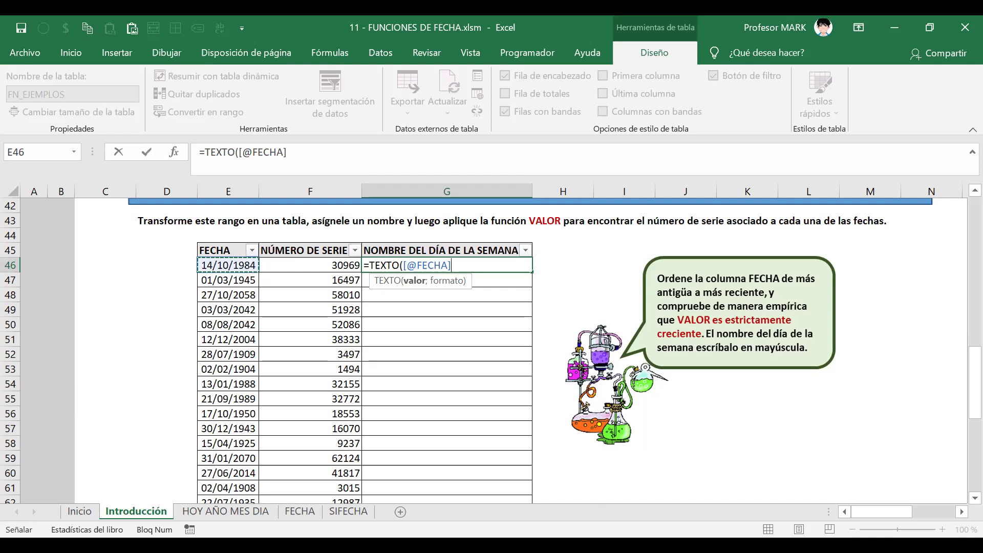
{"action": "type", "text": ";"}
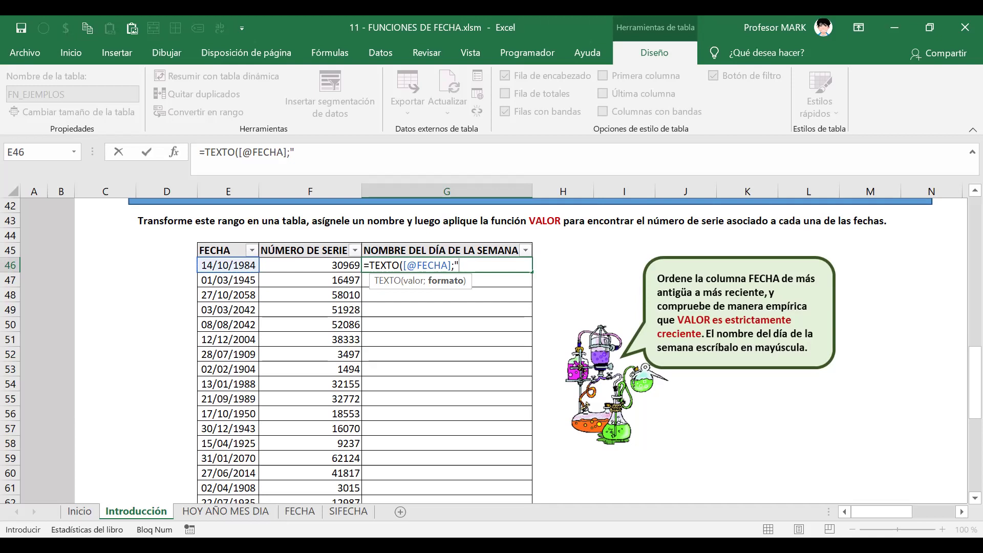
{"action": "type", "text": "ddd\")"}
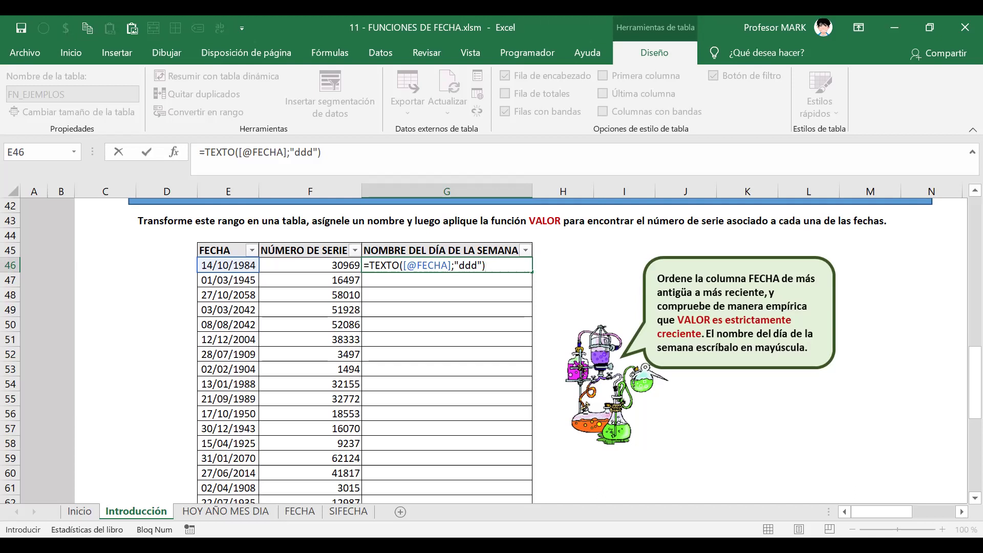
{"action": "key", "text": "Return"}
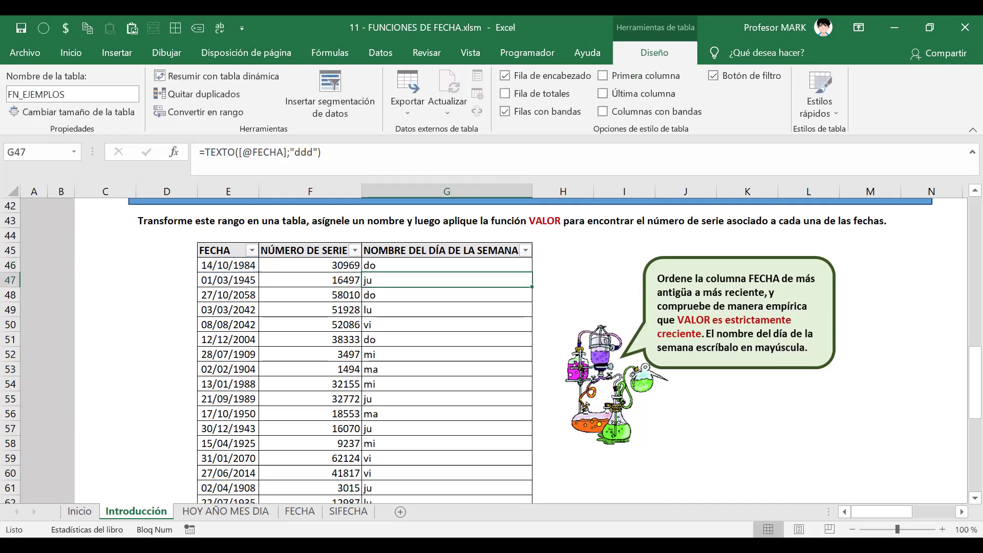
Examine the abbreviated day names down to the last row of the FN_EJEMPLOS table.
{"action": "left_click", "coordinate": [416, 267]}
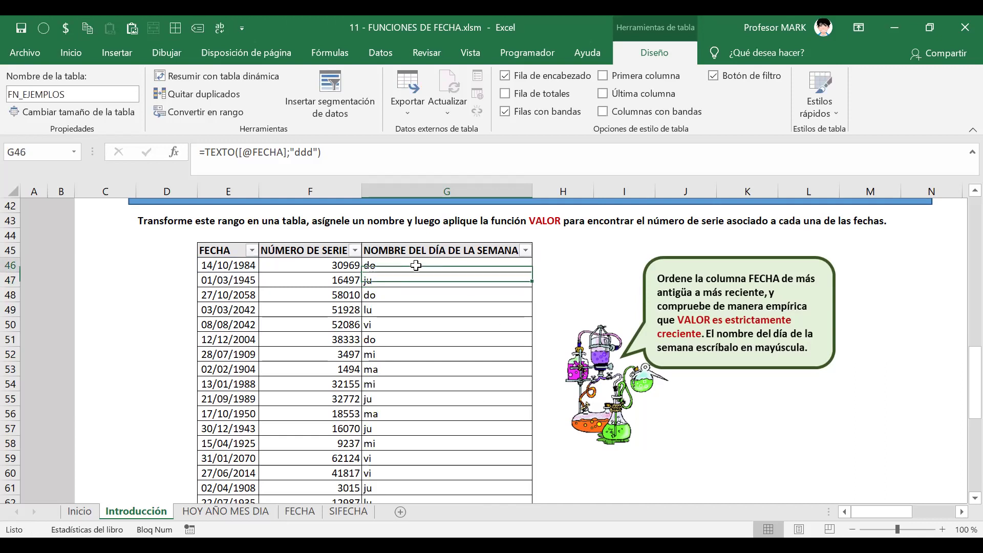
{"action": "left_click", "coordinate": [407, 332]}
{"action": "left_click", "coordinate": [411, 263]}
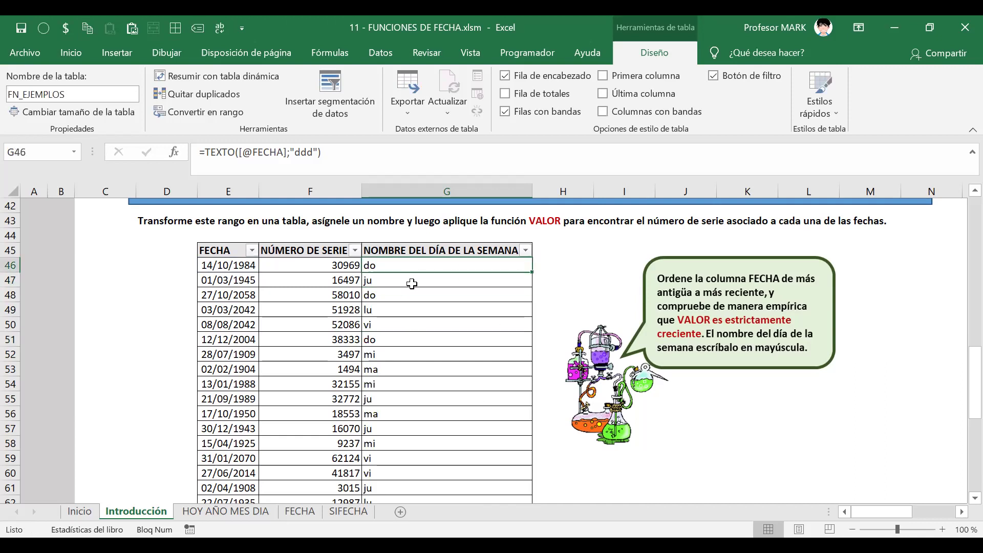
{"action": "left_click", "coordinate": [413, 327]}
{"action": "scroll", "coordinate": [416, 337], "scroll_direction": "down", "scroll_amount": 2}
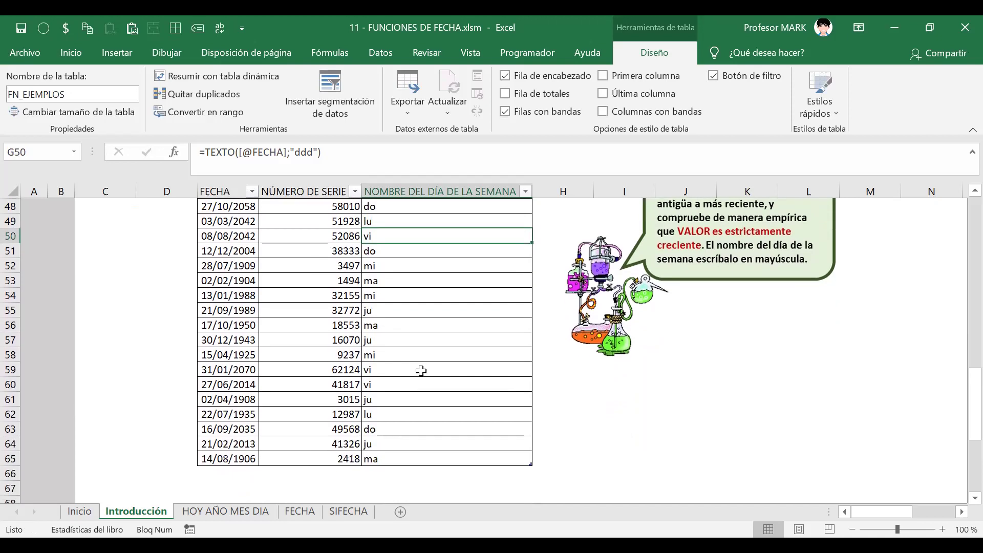
{"action": "left_click", "coordinate": [420, 353]}
{"action": "left_click", "coordinate": [405, 412]}
{"action": "left_click", "coordinate": [401, 457]}
{"action": "scroll", "coordinate": [441, 406], "scroll_direction": "up", "scroll_amount": 4}
Change the format code of the TEXTO formula in G46 to "dddd" for full weekday names.
{"action": "left_click", "coordinate": [449, 353]}
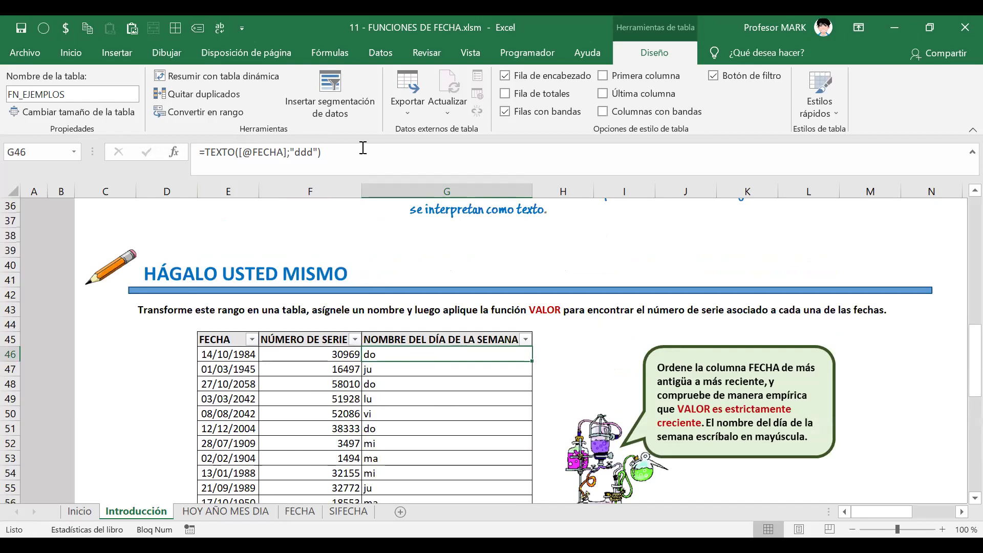
{"action": "left_click", "coordinate": [315, 152]}
{"action": "type", "text": "d"}
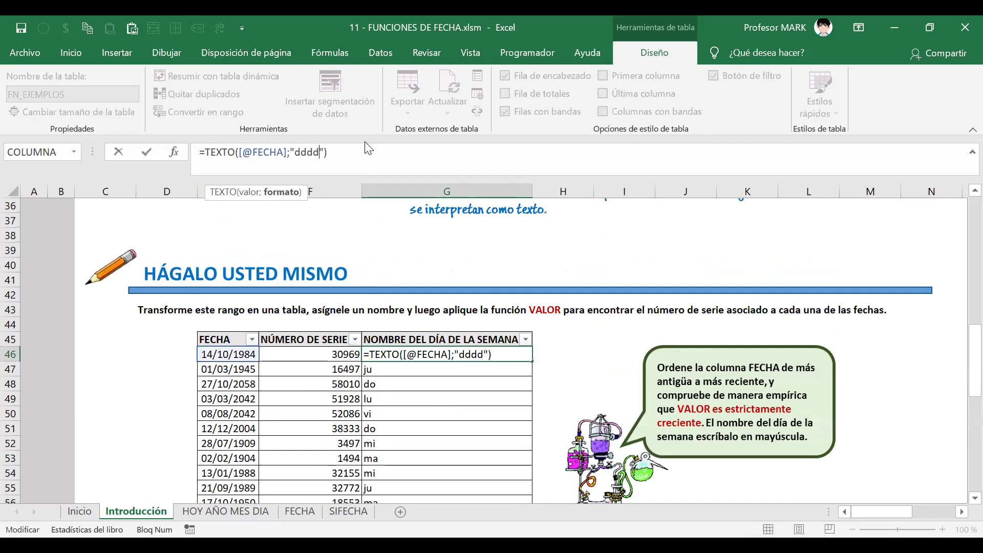
{"action": "key", "text": "Return"}
{"action": "left_click_drag", "start_coordinate": [296, 148], "coordinate": [315, 159]}
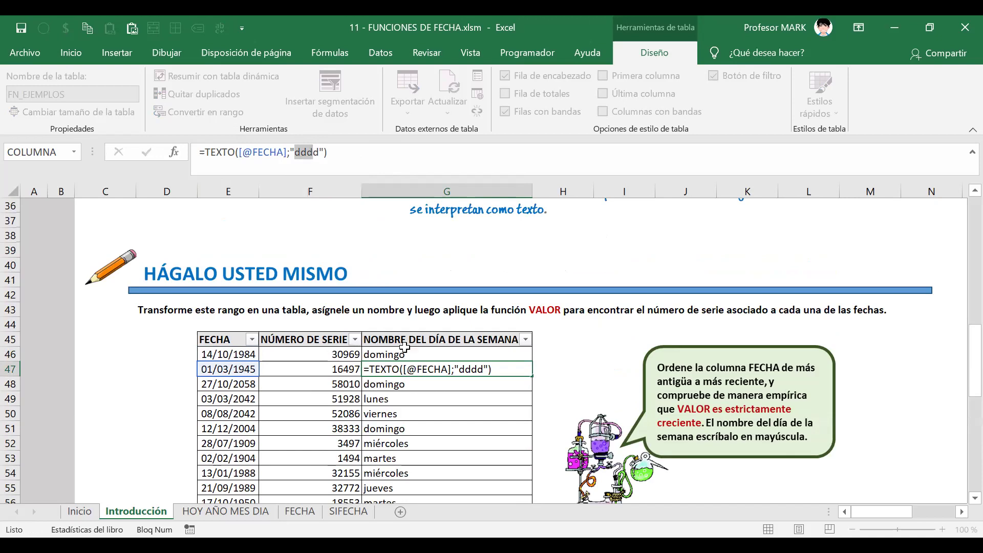
{"action": "key", "text": "Return"}
{"action": "left_click", "coordinate": [404, 353]}
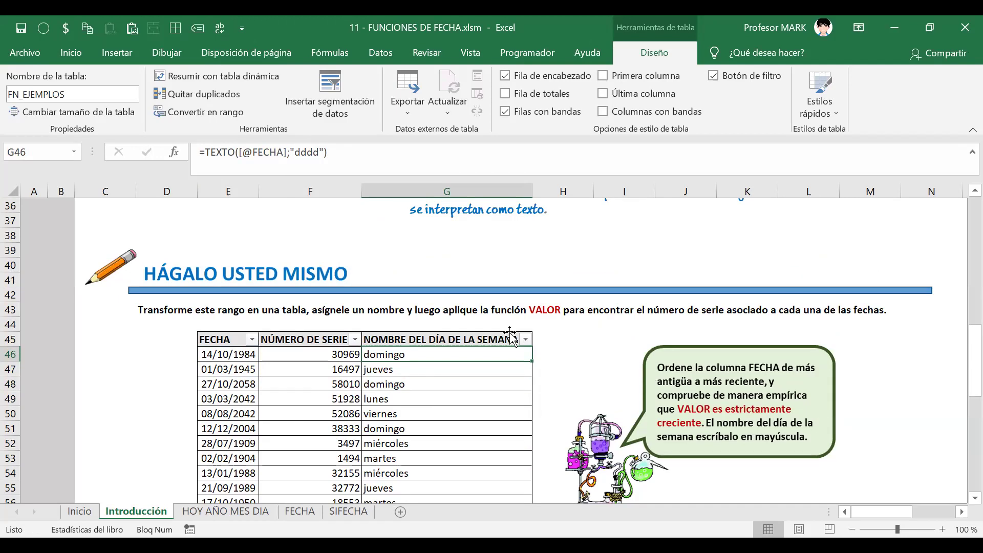
Try the format code "d" in the TEXTO formula in G46.
{"action": "double_click", "coordinate": [308, 152]}
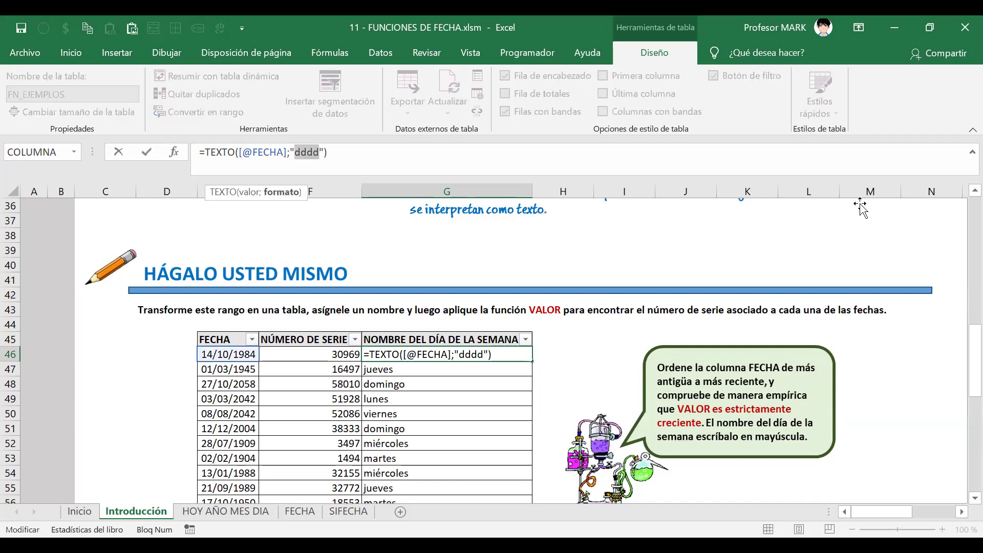
{"action": "type", "text": "d"}
{"action": "key", "text": "ctrl+Return"}
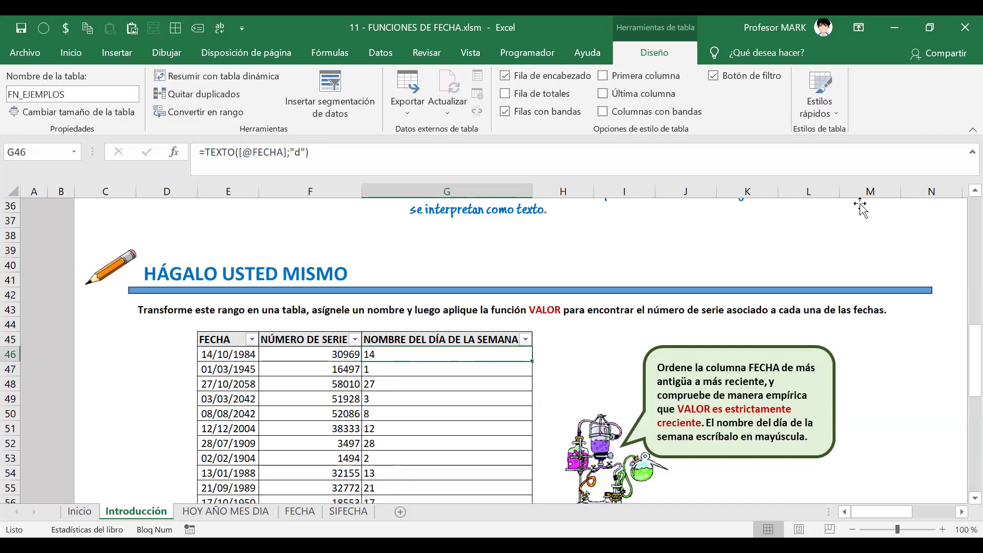
Try the two-letter format code "dd" in the TEXTO formula in G46.
{"action": "key", "text": "F2"}
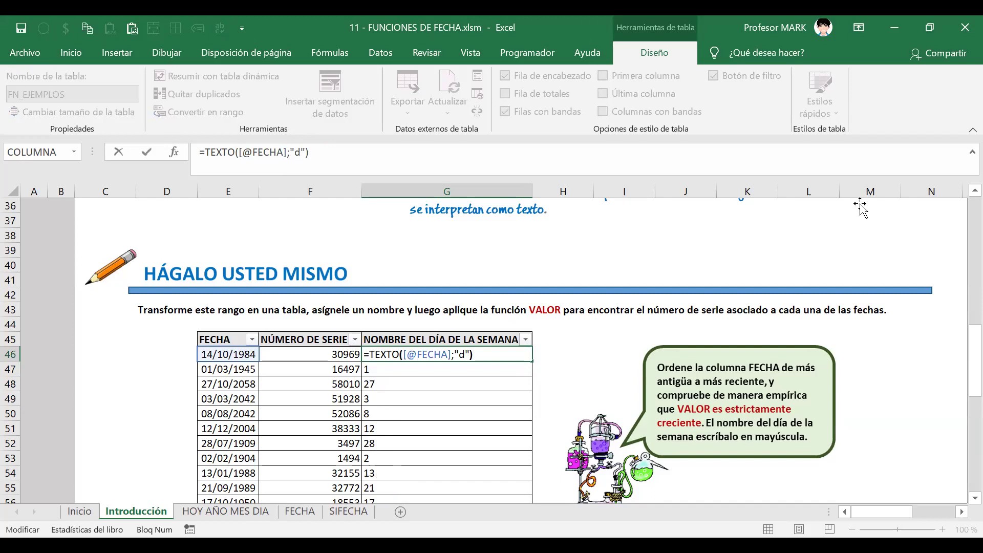
{"action": "key", "text": "Left"}
{"action": "type", "text": "d"}
{"action": "key", "text": "Return"}
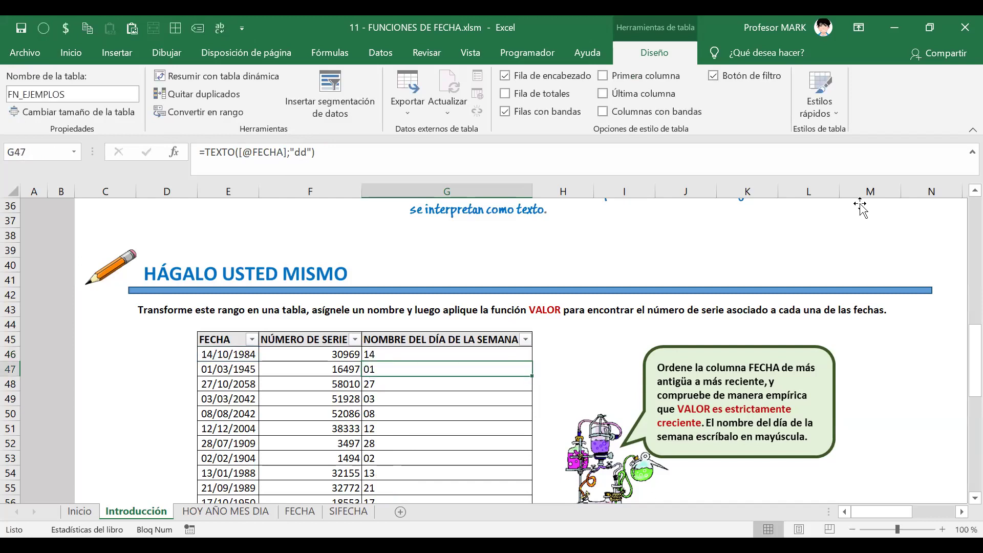
Try the format code "ddd" in the G46 formula and check the column down to its last row.
{"action": "key", "text": "Up"}
{"action": "key", "text": "F2"}
{"action": "key", "text": "Left"}
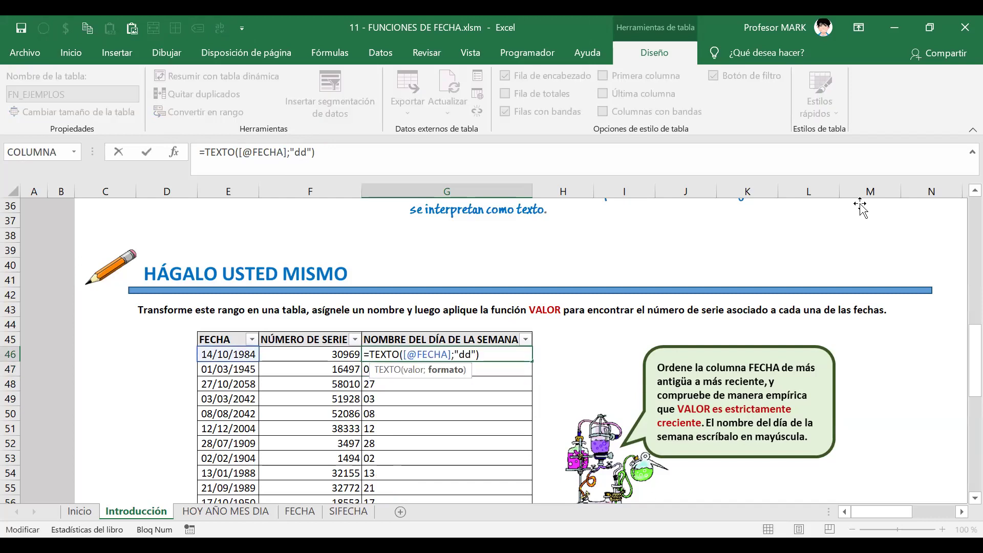
{"action": "type", "text": "d"}
{"action": "key", "text": "Return"}
{"action": "key", "text": "Down"}
{"action": "key", "text": "ctrl+Down"}
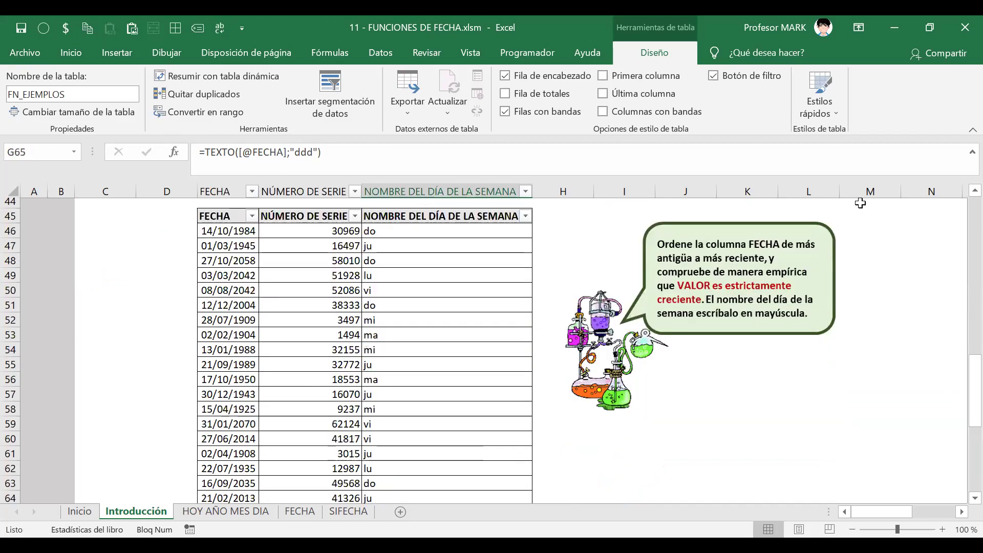
{"action": "key", "text": "ctrl+Up"}
{"action": "key", "text": "Down"}
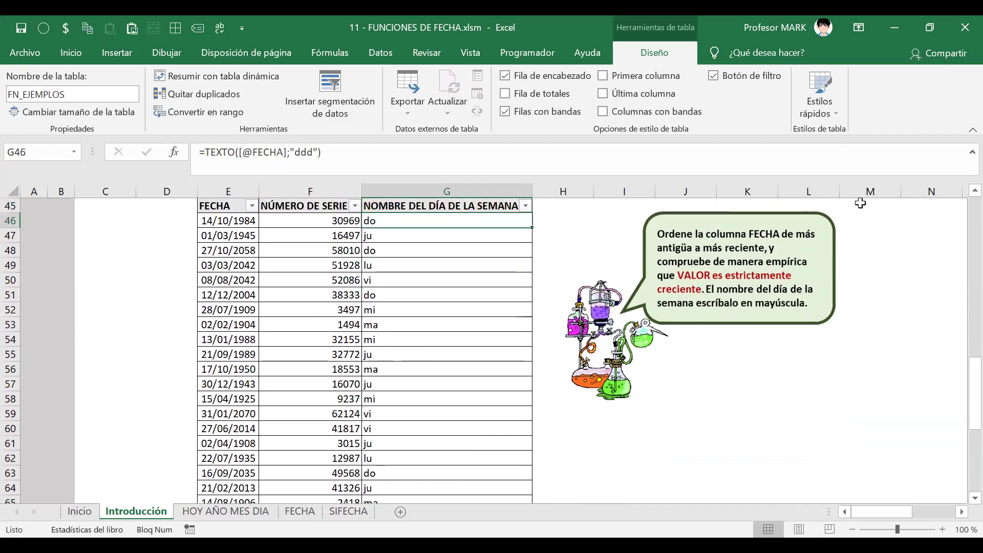
Extend the format code in the G46 formula to "dddd" again.
{"action": "key", "text": "F2"}
{"action": "key", "text": "Left"}
{"action": "key", "text": "Left"}
{"action": "type", "text": "d"}
{"action": "key", "text": "Return"}
{"action": "key", "text": "Up"}
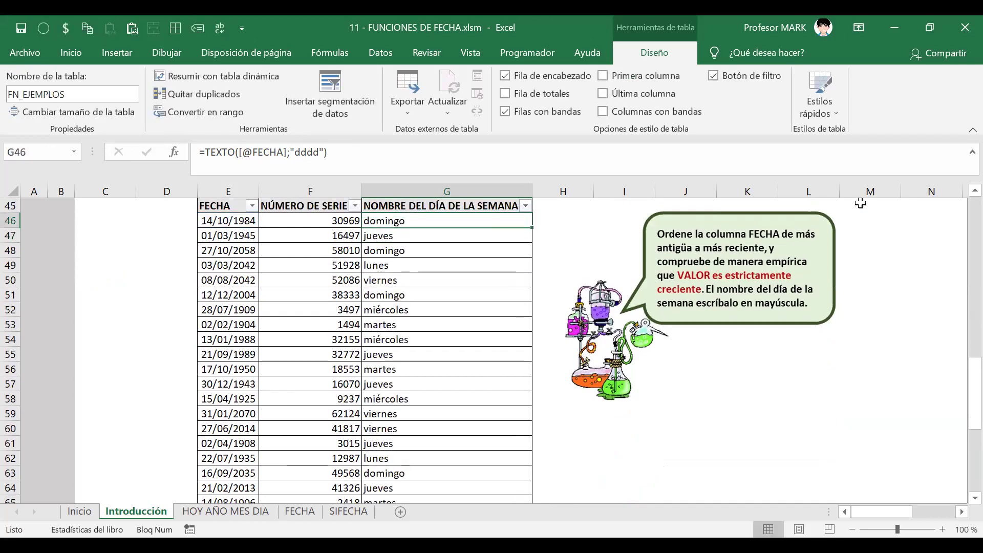
{"action": "key", "text": "Up"}
{"action": "key", "text": "Down"}
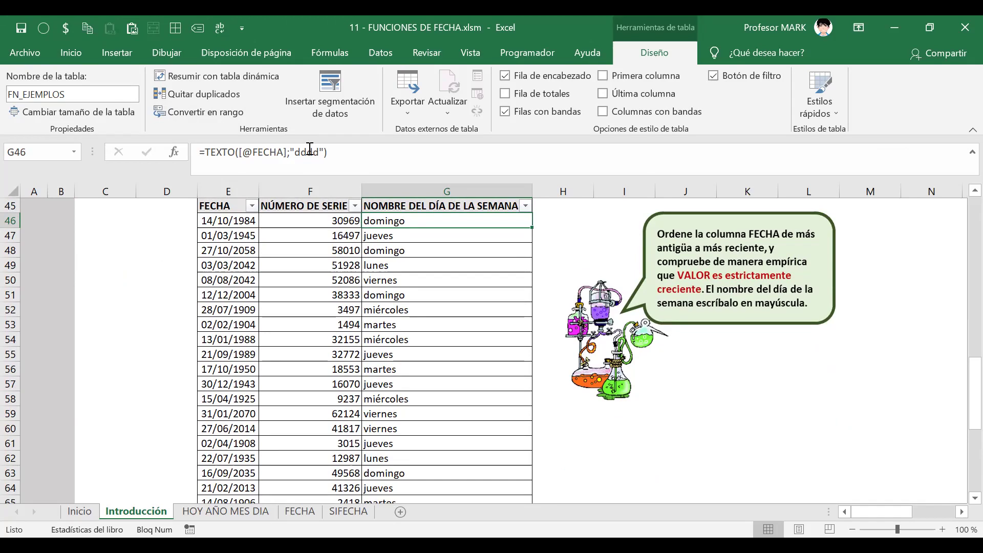
Try the year format code "aaaa" in place of the day code in the G46 formula.
{"action": "left_click", "coordinate": [348, 154]}
{"action": "double_click", "coordinate": [315, 159]}
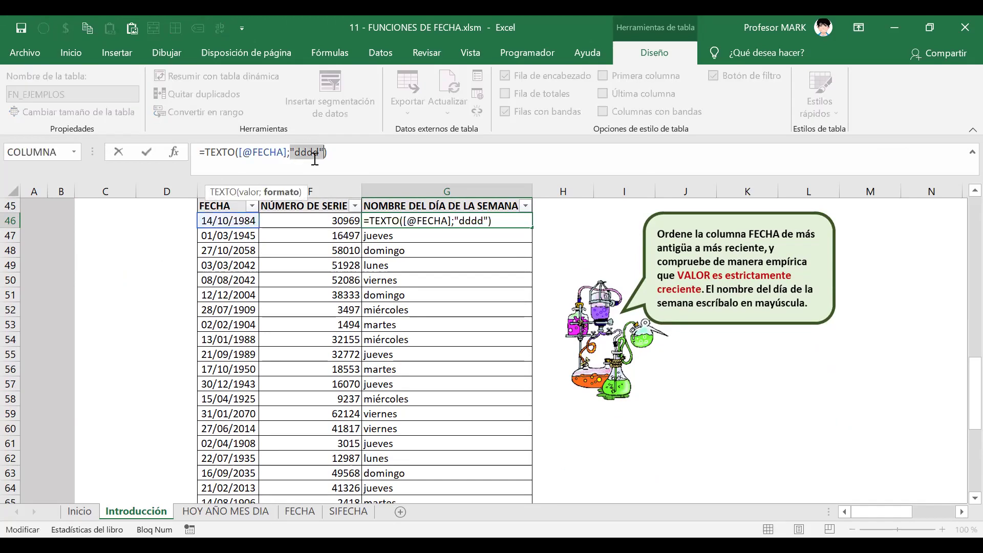
{"action": "type", "text": "\"aaaa\""}
{"action": "key", "text": "Return"}
{"action": "key", "text": "Up"}
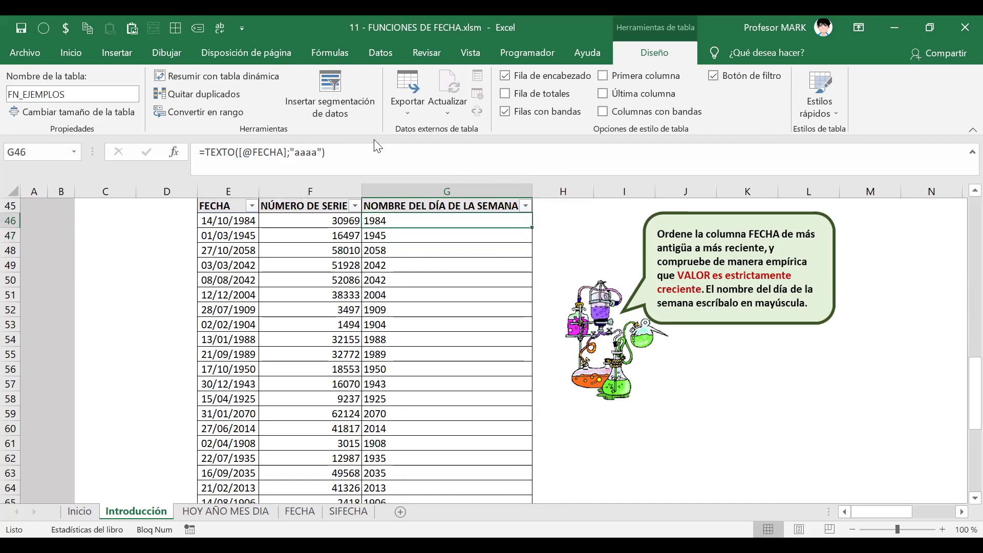
{"action": "double_click", "coordinate": [317, 156]}
{"action": "key", "text": "BackSpace"}
{"action": "type", "text": "yyy"}
{"action": "key", "text": "BackSpace"}
{"action": "key", "text": "BackSpace"}
{"action": "key", "text": "BackSpace"}
{"action": "type", "text": "dddd\""}
{"action": "key", "text": "Return"}
{"action": "key", "text": "Up"}
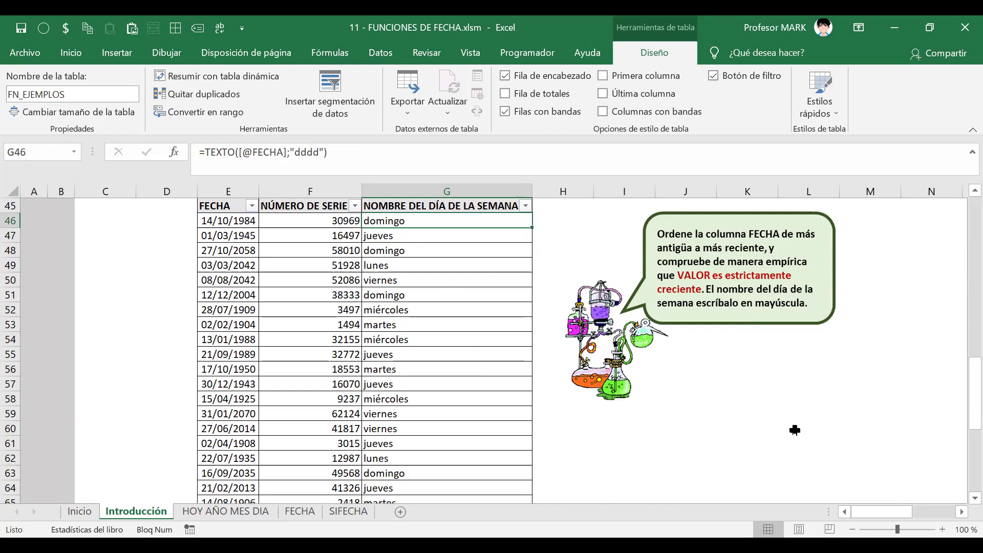
Review the full weekday names in the NOMBRE DEL DÍA DE LA SEMANA column.
{"action": "left_click", "coordinate": [445, 233]}
{"action": "scroll", "coordinate": [429, 330], "scroll_direction": "down", "scroll_amount": 3}
{"action": "scroll", "coordinate": [429, 331], "scroll_direction": "up", "scroll_amount": 3}
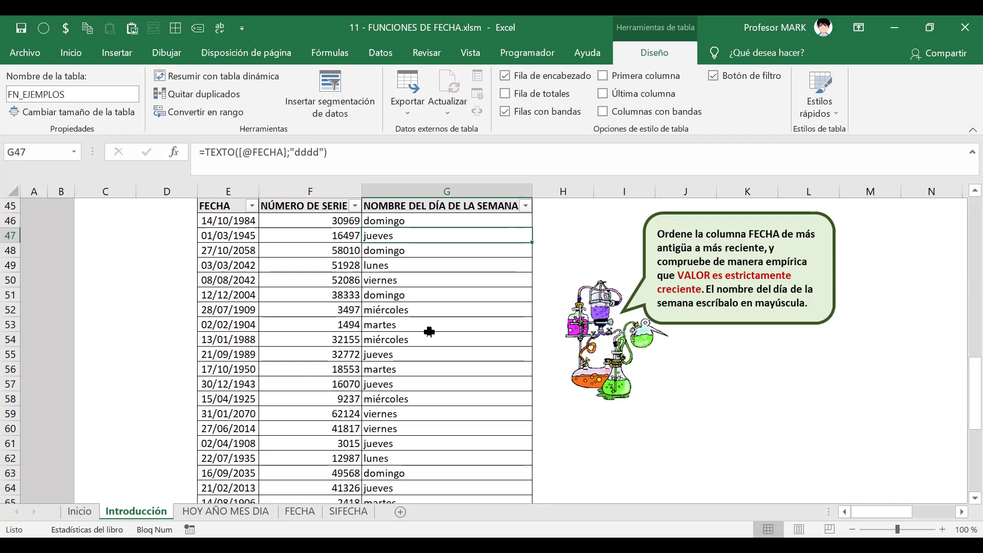
{"action": "left_click", "coordinate": [402, 265]}
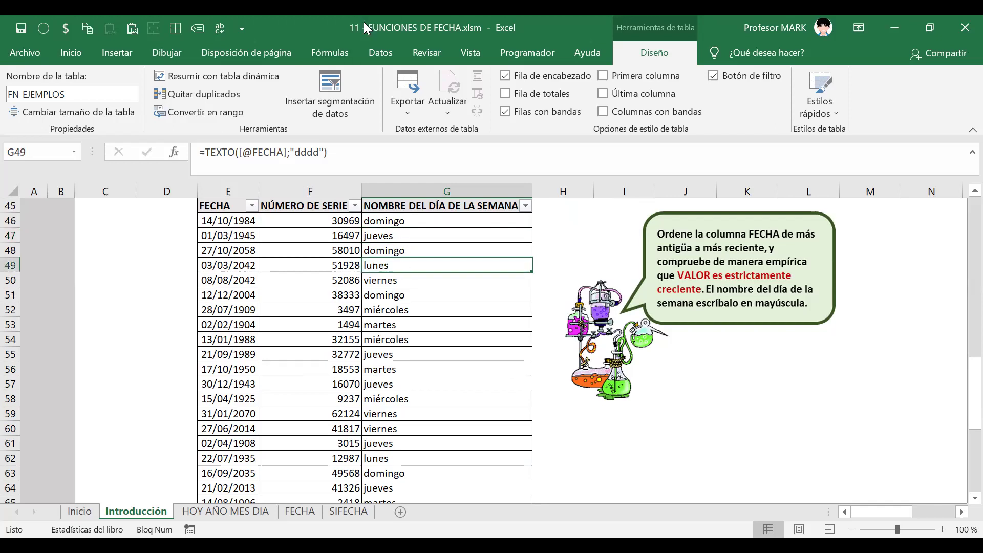
{"action": "left_click", "coordinate": [390, 220]}
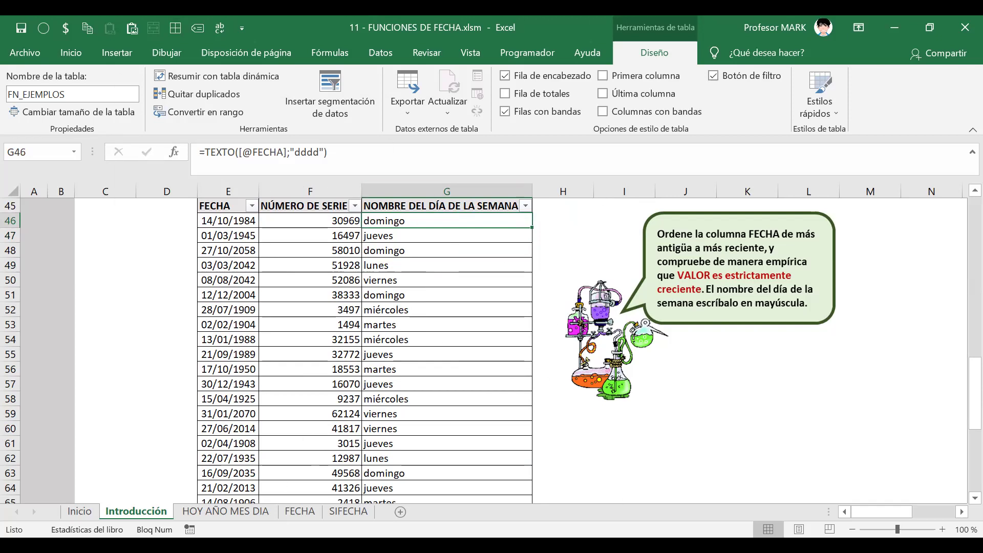
{"action": "left_click", "coordinate": [471, 298]}
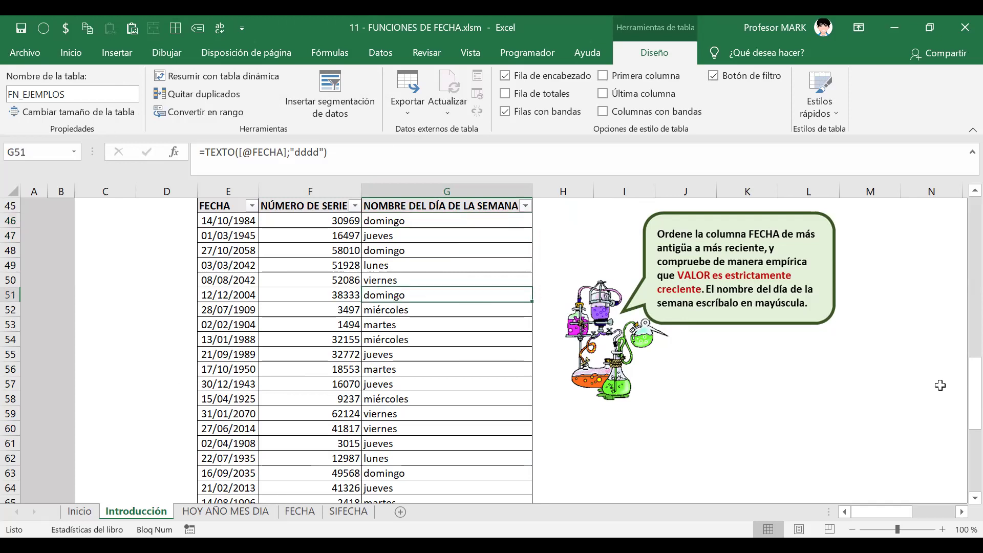
Move the instruction callout and its laboratory illustration farther away from the date table.
{"action": "left_click", "coordinate": [788, 287]}
{"action": "left_click_drag", "start_coordinate": [697, 250], "coordinate": [769, 257]}
{"action": "left_click", "coordinate": [418, 236]}
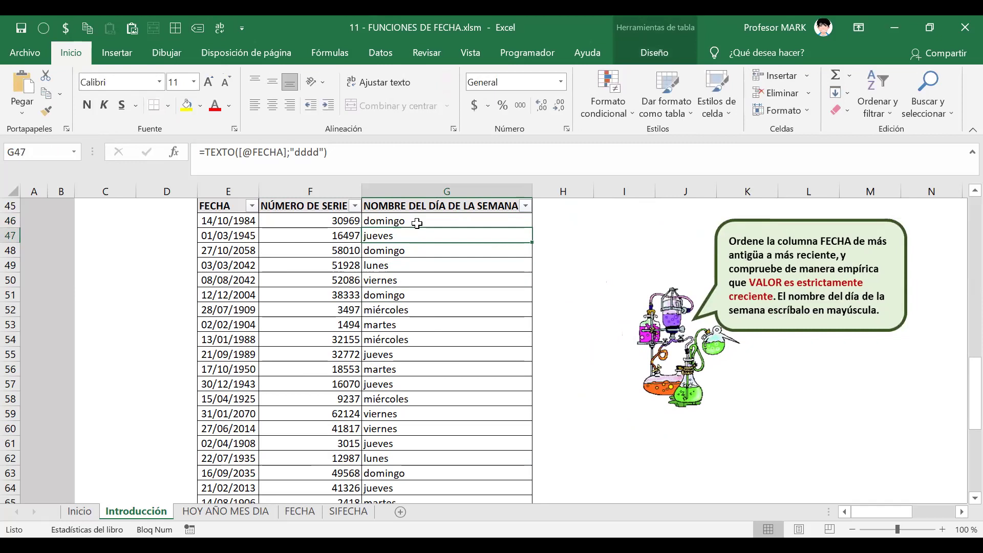
{"action": "left_click", "coordinate": [416, 222]}
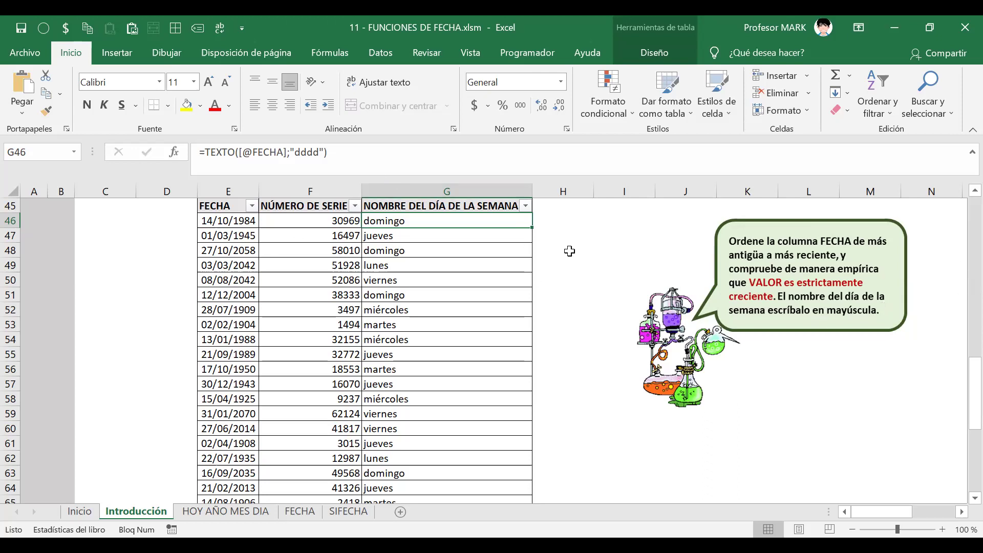
{"action": "scroll", "coordinate": [569, 251], "scroll_direction": "up", "scroll_amount": 3}
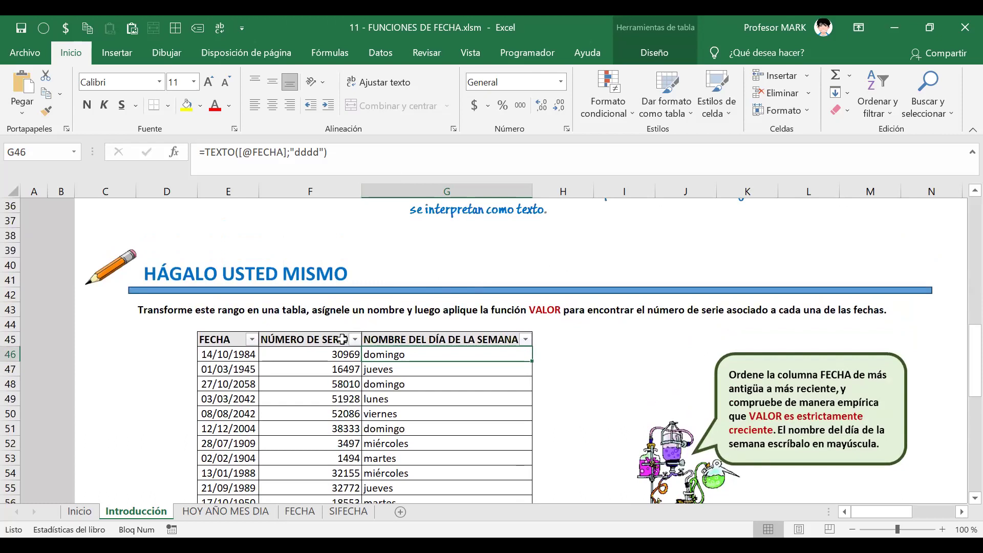
{"action": "left_click", "coordinate": [317, 354]}
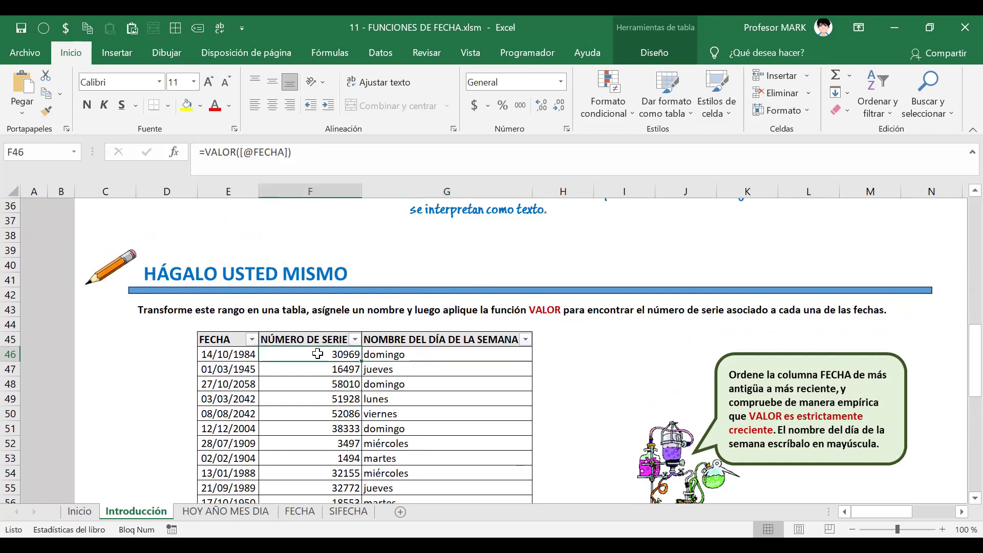
Inspect the VALOR formula in cell F46 of the NÚMERO DE SERIE column without changing it.
{"action": "double_click", "coordinate": [317, 353]}
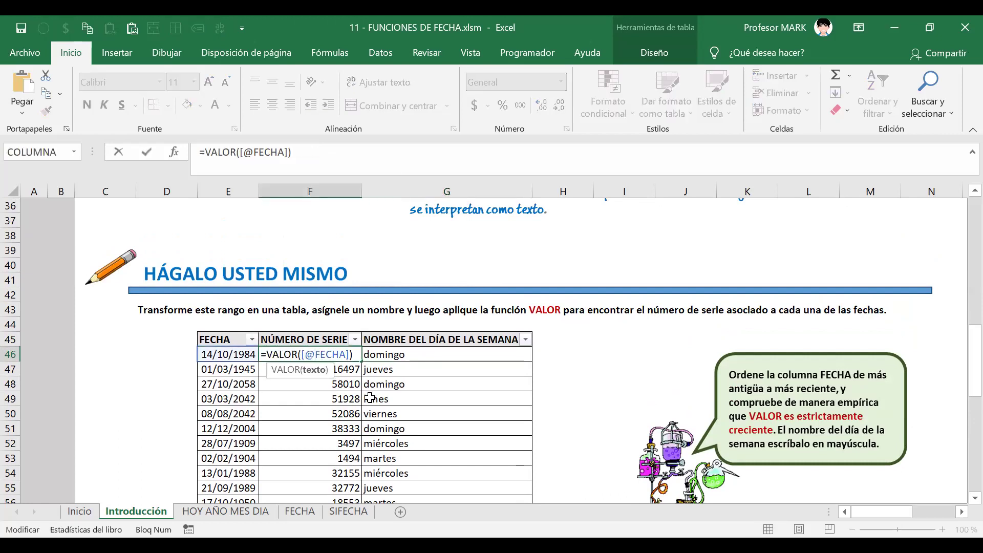
{"action": "scroll", "coordinate": [369, 397], "scroll_direction": "down", "scroll_amount": 2}
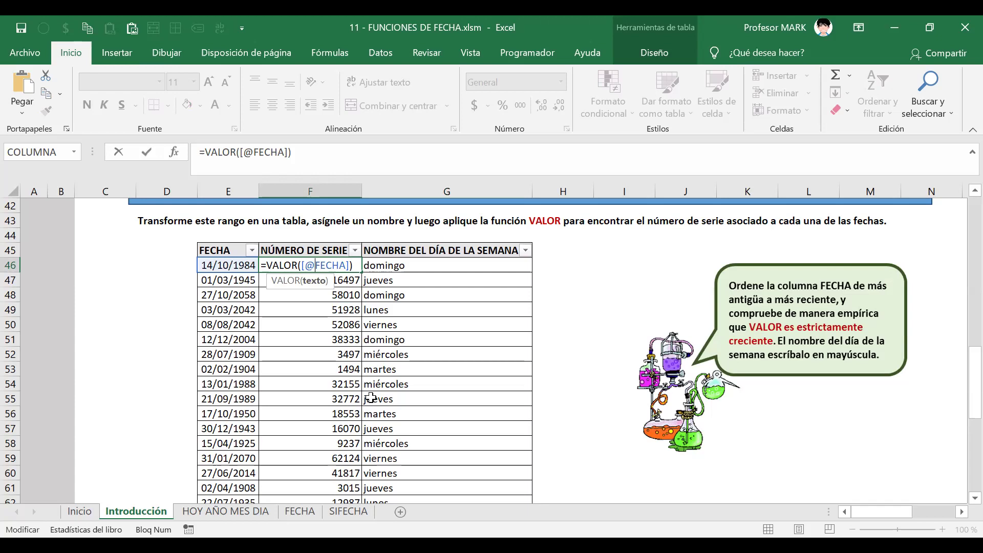
{"action": "key", "text": "Return"}
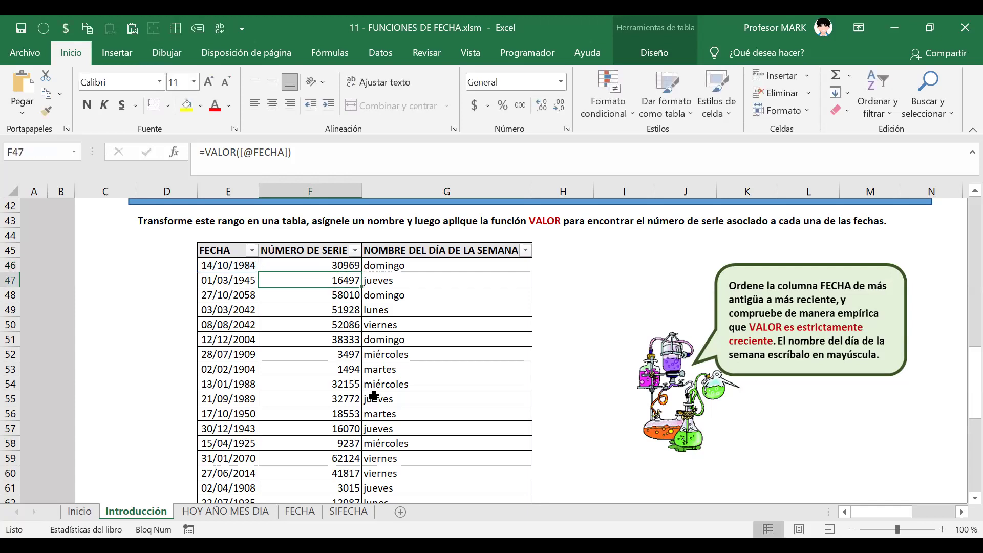
{"action": "left_click", "coordinate": [431, 268]}
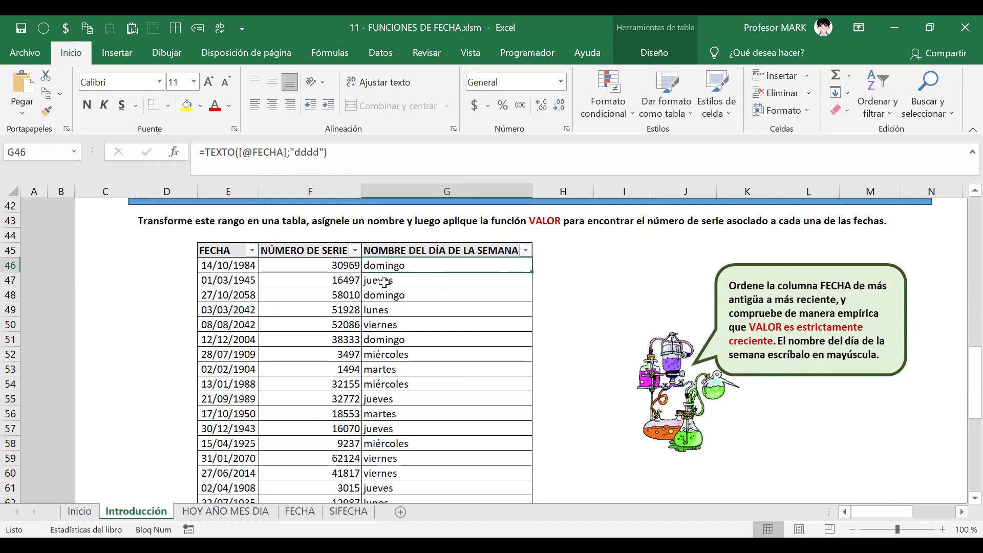
{"action": "left_click", "coordinate": [212, 152]}
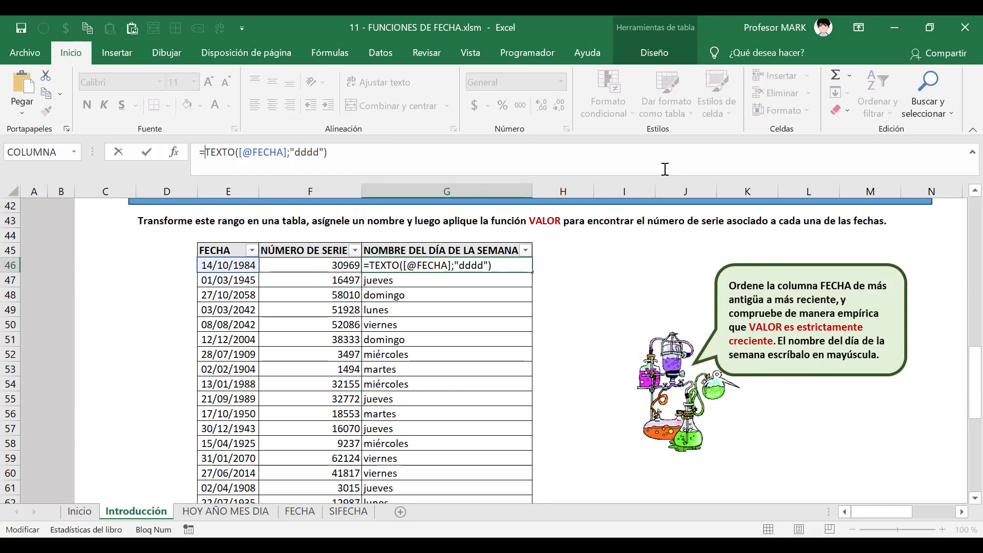
{"action": "type", "text": "MAYUSC("}
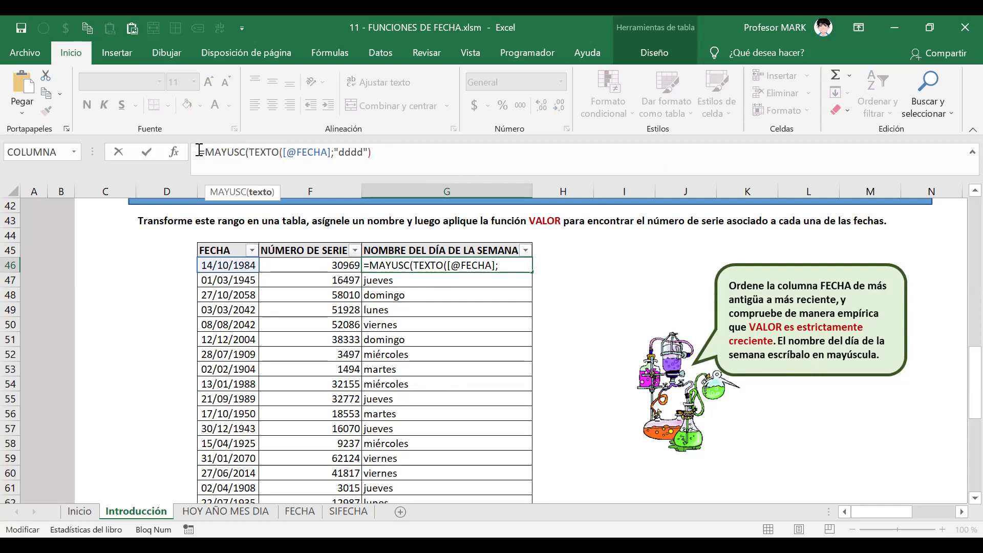
{"action": "left_click", "coordinate": [388, 151]}
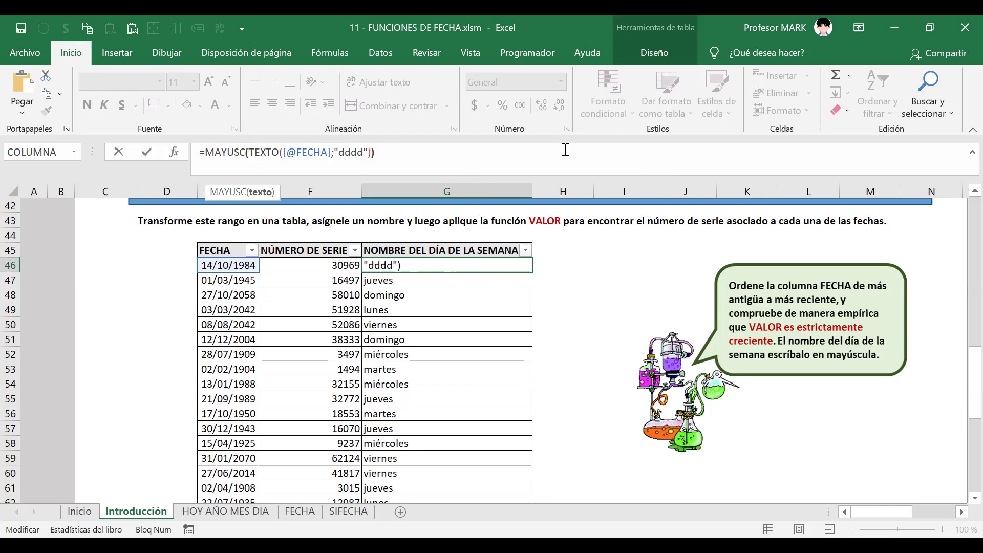
{"action": "type", "text": ")"}
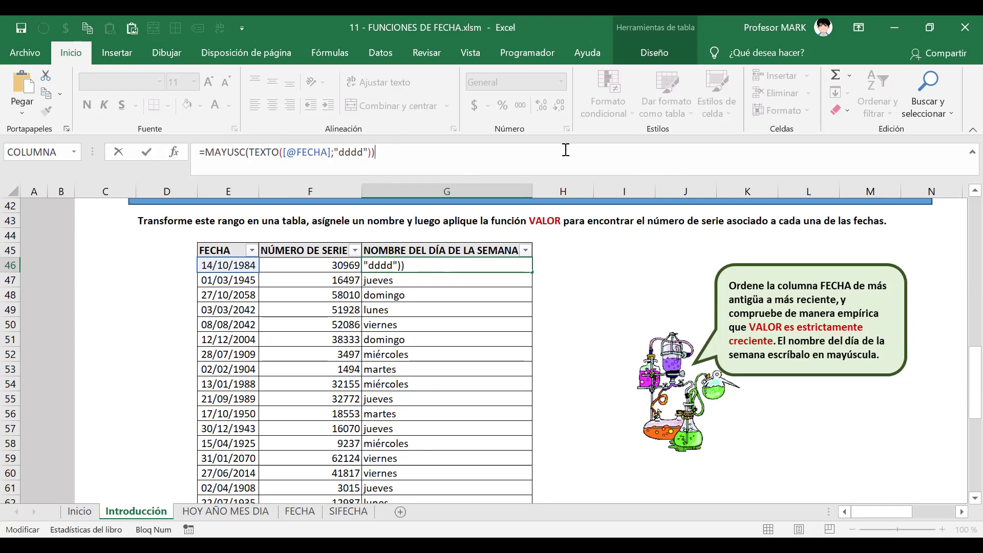
{"action": "key", "text": "Return"}
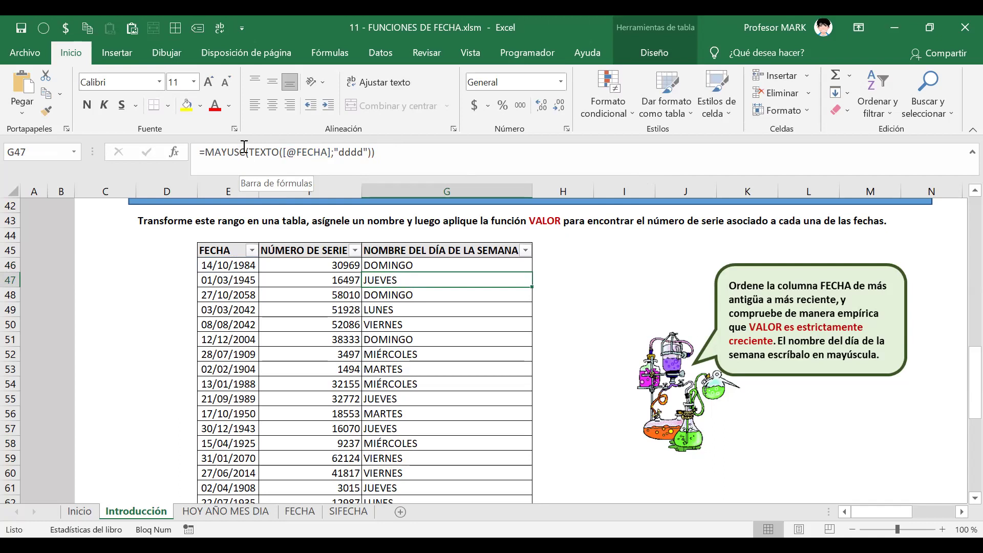
Examine the MAYUSC function and its nested TEXTO argument in the G47 formula.
{"action": "left_click_drag", "start_coordinate": [205, 149], "coordinate": [254, 150]}
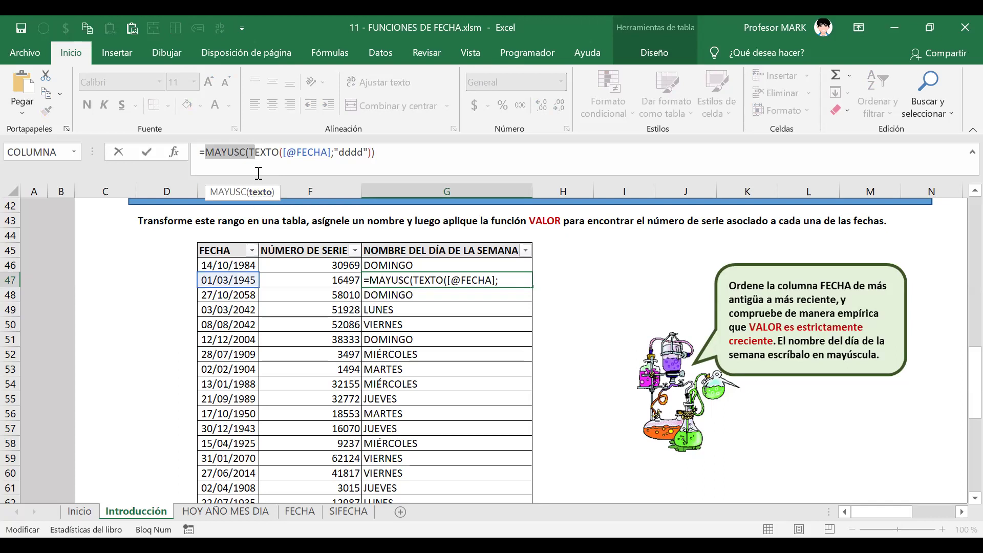
{"action": "left_click", "coordinate": [261, 152]}
{"action": "left_click_drag", "start_coordinate": [245, 151], "coordinate": [373, 153]}
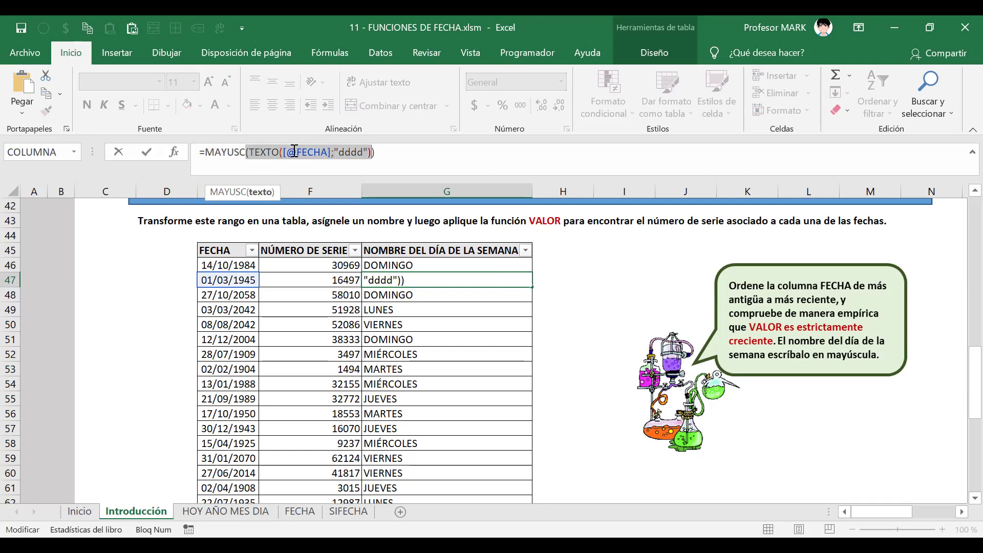
{"action": "left_click", "coordinate": [254, 152]}
{"action": "left_click_drag", "start_coordinate": [204, 151], "coordinate": [482, 150]}
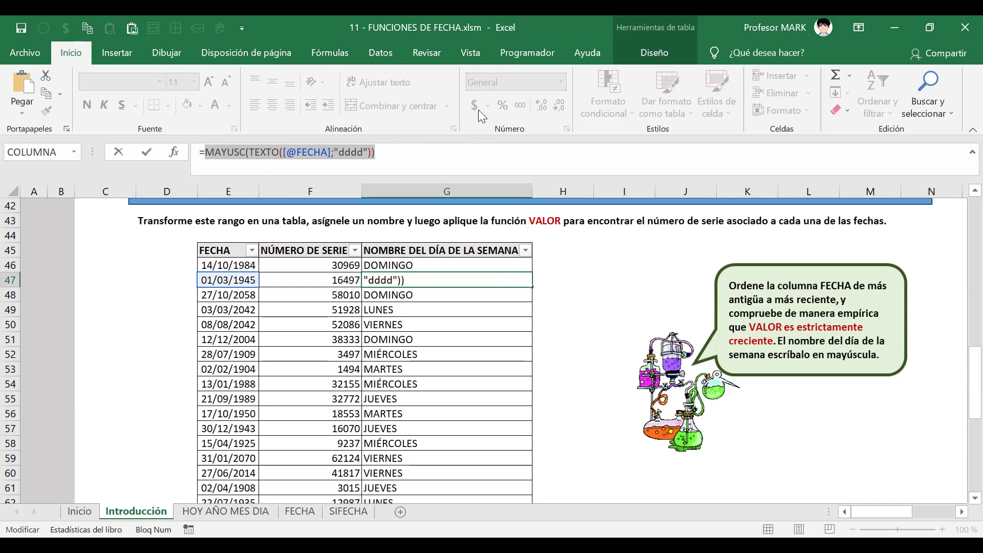
{"action": "key", "text": "Return"}
Replace the FECHA argument in G46 with the serial number column so the formula reads =MAYUSC(TEXTO([@[NÚMERO DE SERIE]];"dddd")).
{"action": "left_click", "coordinate": [389, 264]}
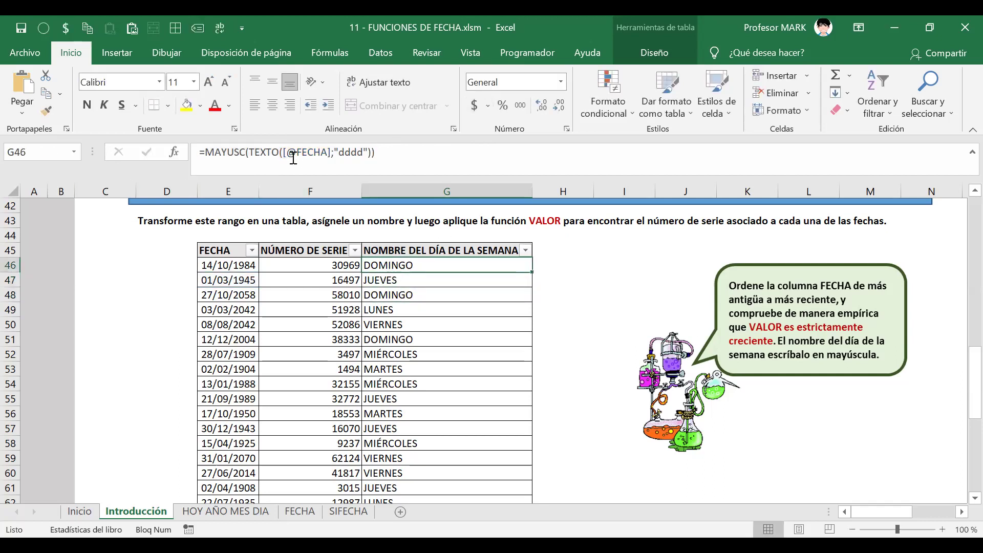
{"action": "left_click", "coordinate": [309, 148]}
{"action": "double_click", "coordinate": [309, 152]}
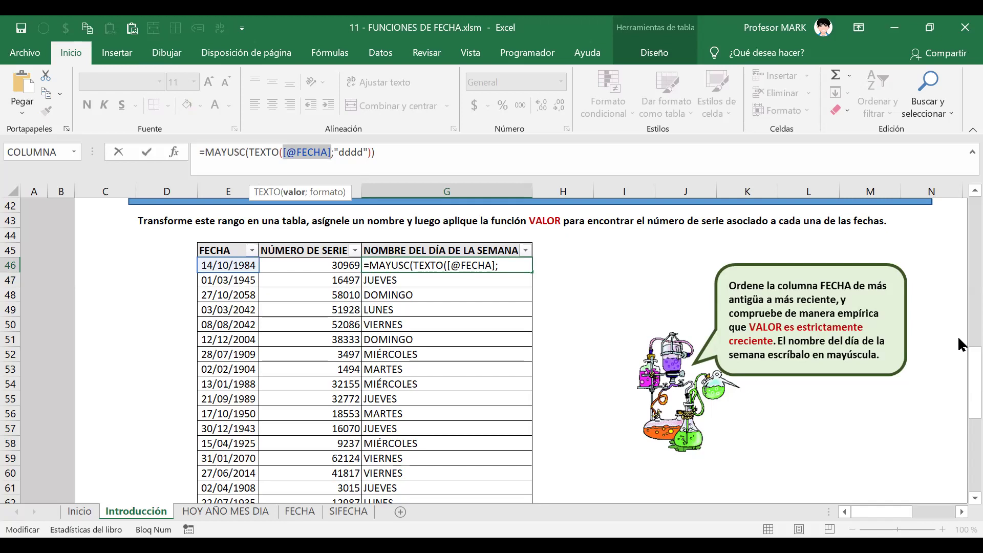
{"action": "key", "text": "BackSpace"}
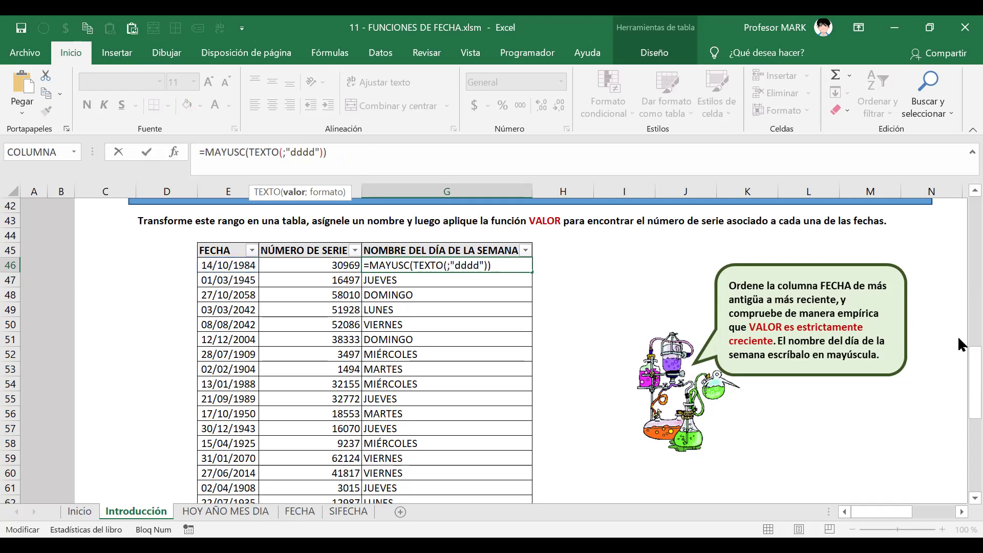
{"action": "left_click", "coordinate": [290, 276]}
{"action": "left_click", "coordinate": [292, 264]}
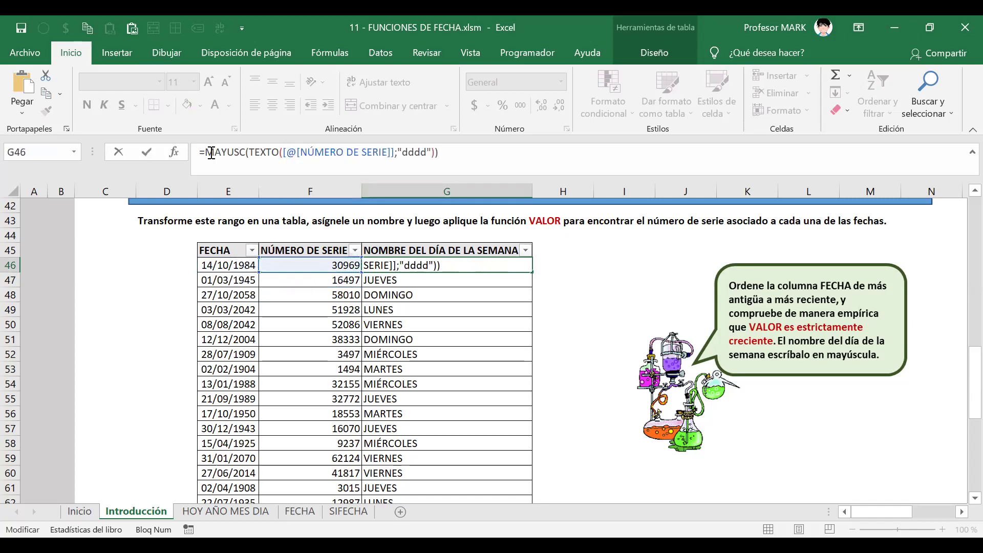
{"action": "left_click_drag", "start_coordinate": [201, 152], "coordinate": [581, 161]}
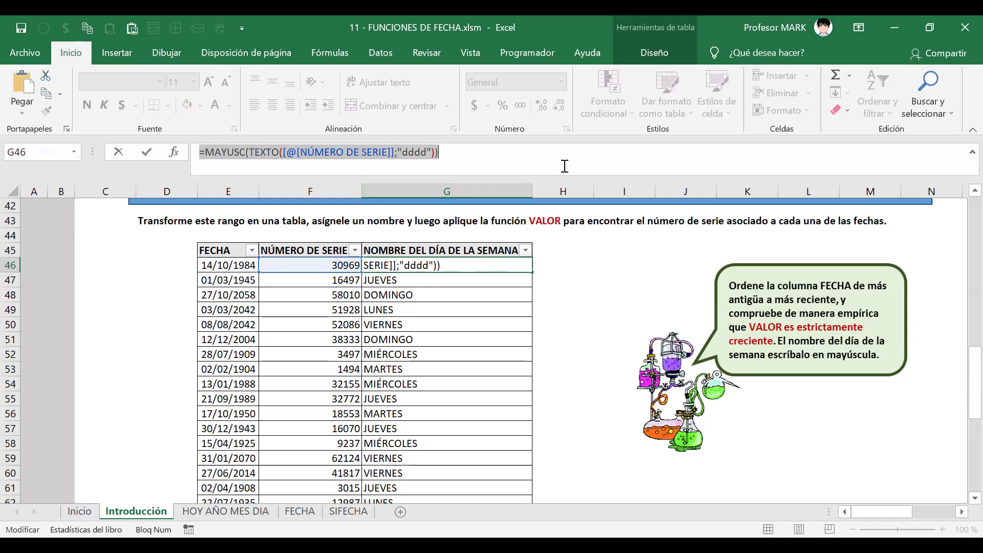
{"action": "key", "text": "Return"}
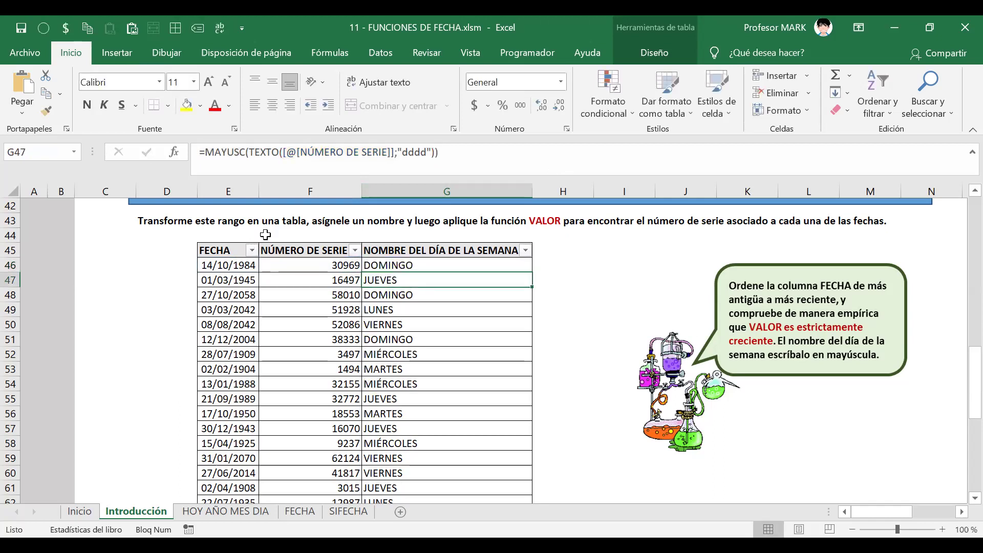
Compare the date, serial number and weekday name cells in row 46 along with their formulas.
{"action": "left_click", "coordinate": [377, 265]}
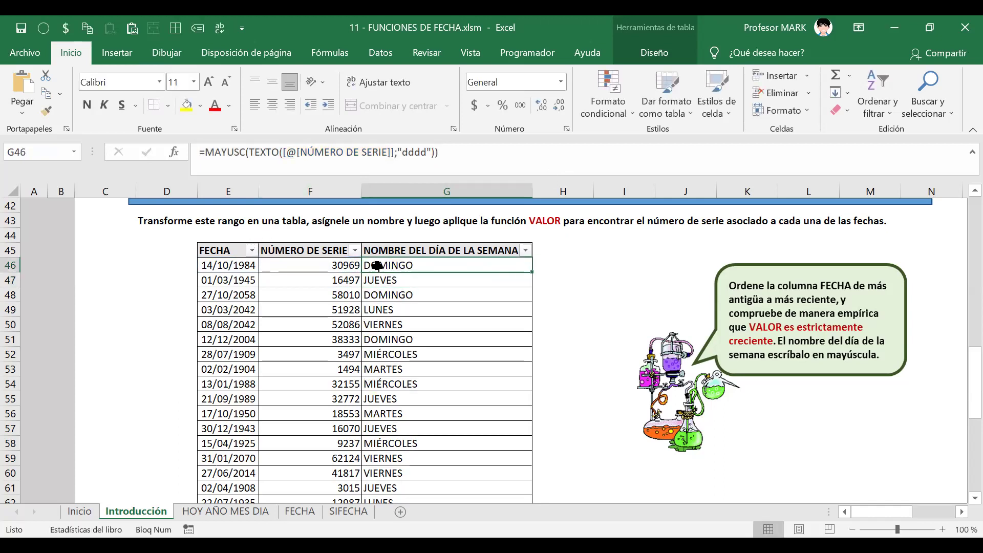
{"action": "double_click", "coordinate": [223, 267]}
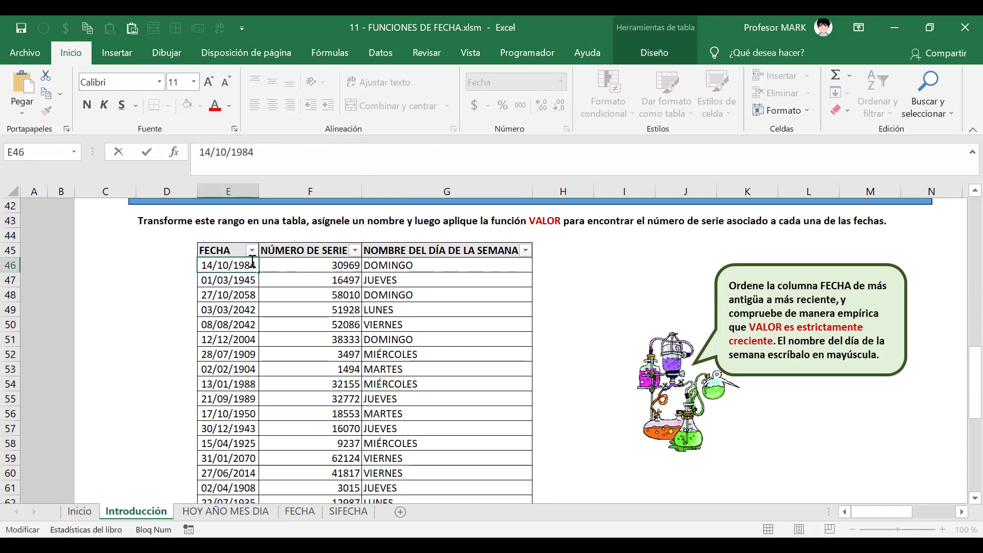
{"action": "left_click", "coordinate": [338, 265]}
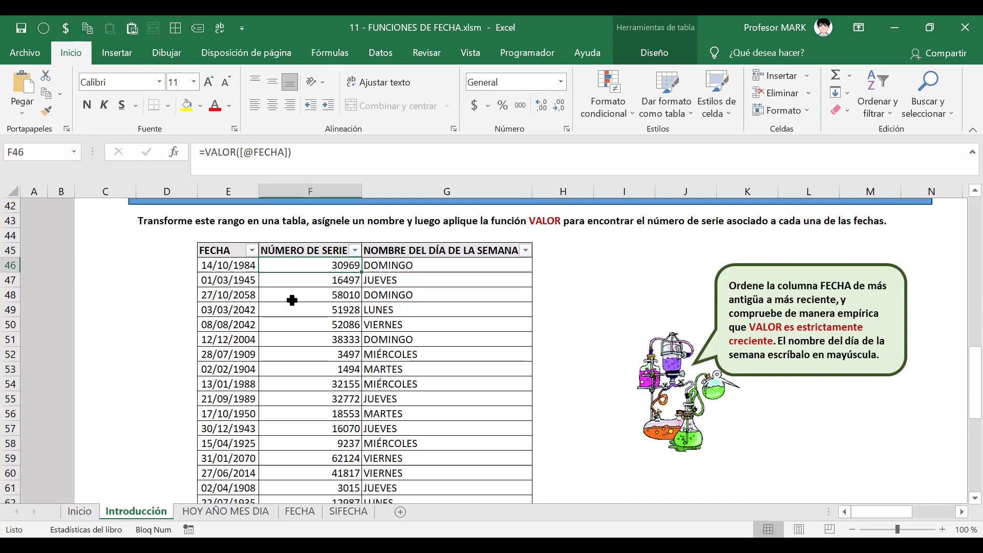
{"action": "left_click", "coordinate": [225, 266]}
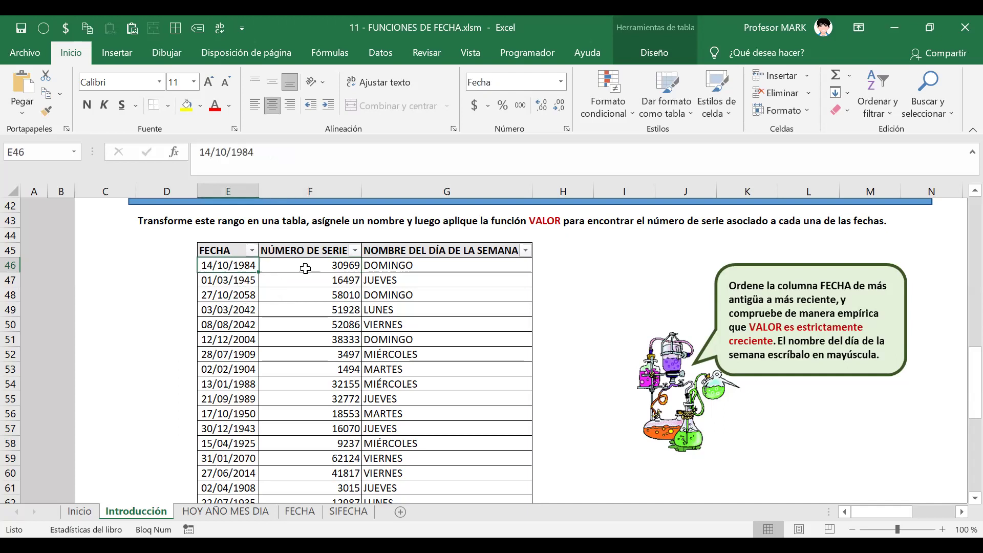
{"action": "left_click", "coordinate": [284, 266]}
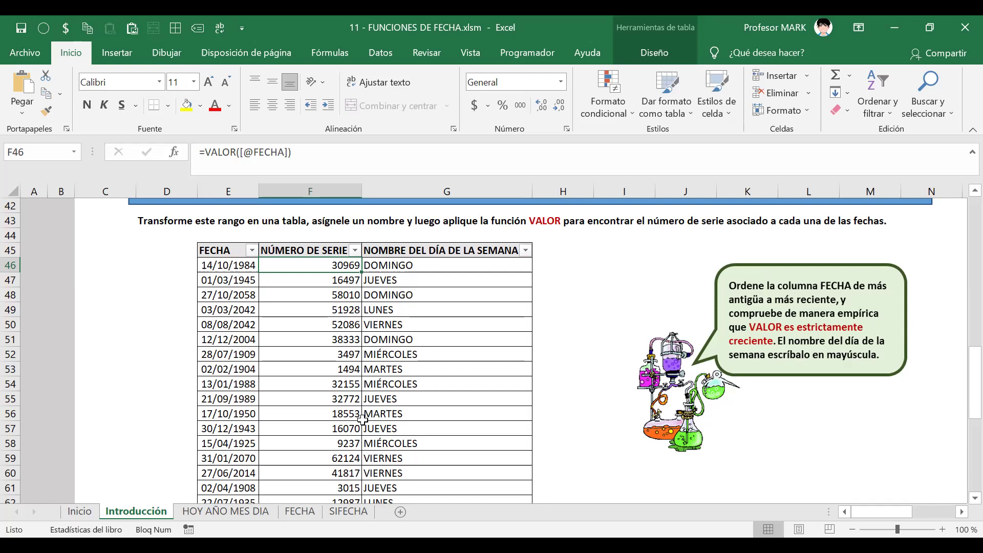
{"action": "left_click", "coordinate": [388, 274]}
{"action": "left_click", "coordinate": [359, 264]}
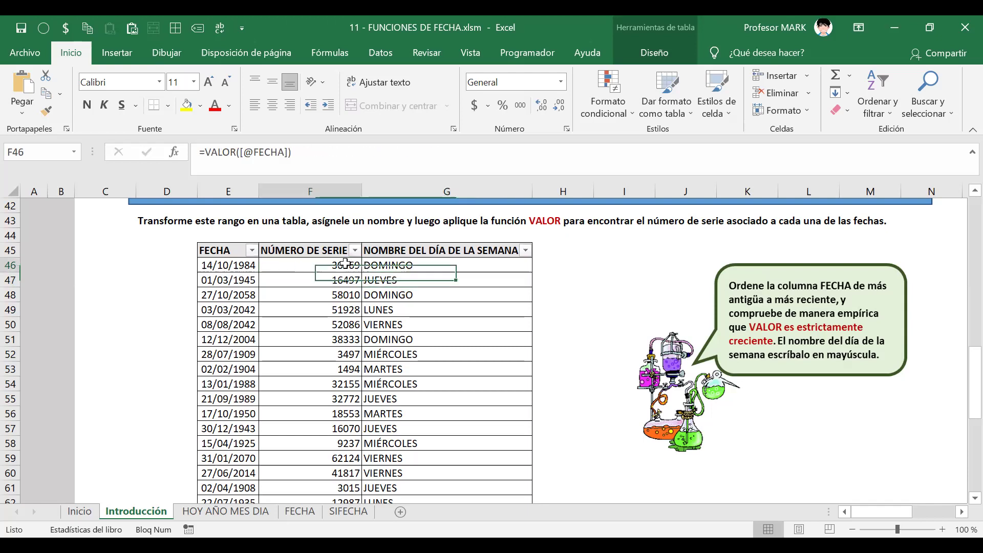
{"action": "left_click", "coordinate": [391, 269]}
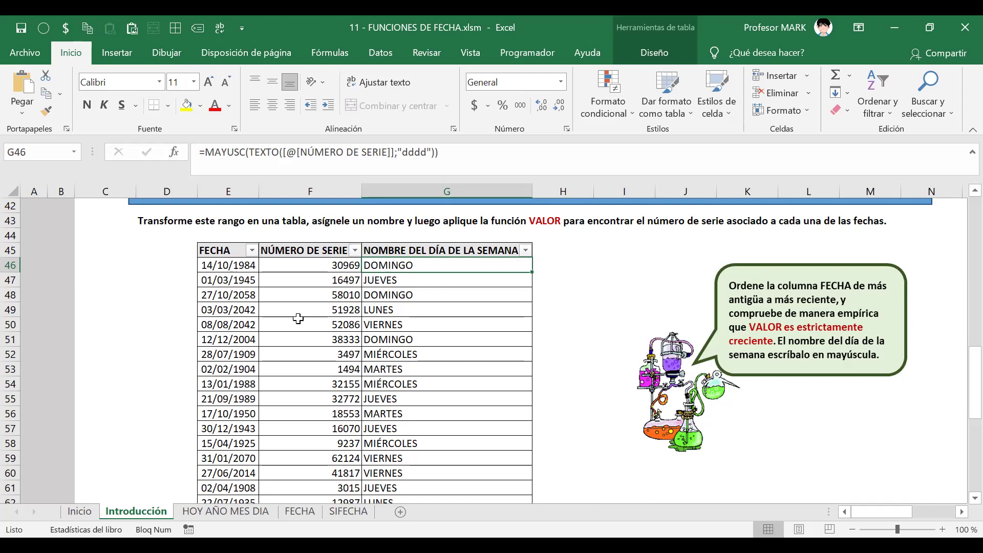
{"action": "left_click", "coordinate": [328, 263]}
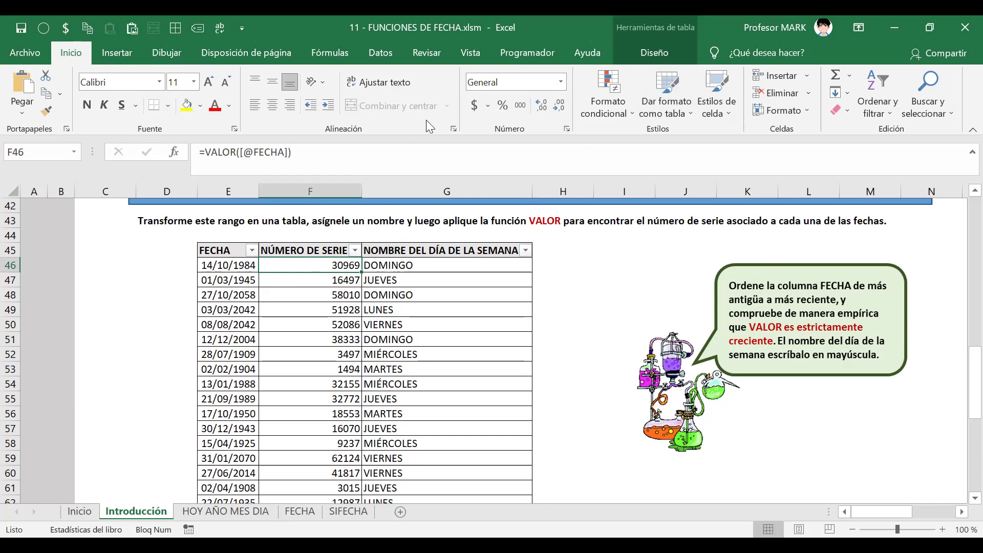
{"action": "key", "text": "alt+Tab"}
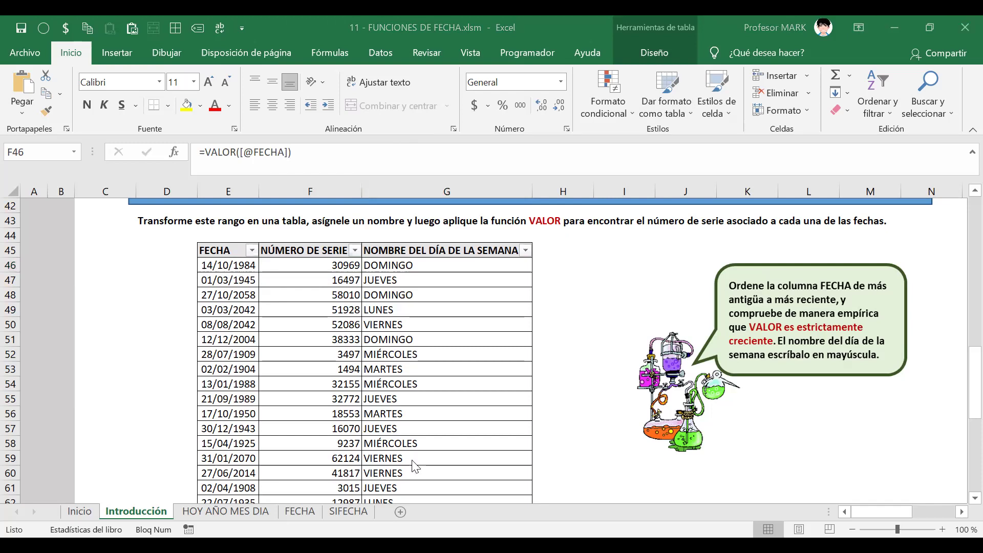
Go to the HOY AÑO MES DIA sheet and name its date exercise table FN_HOY_AÑO_MES_DIA.
{"action": "left_click", "coordinate": [220, 514]}
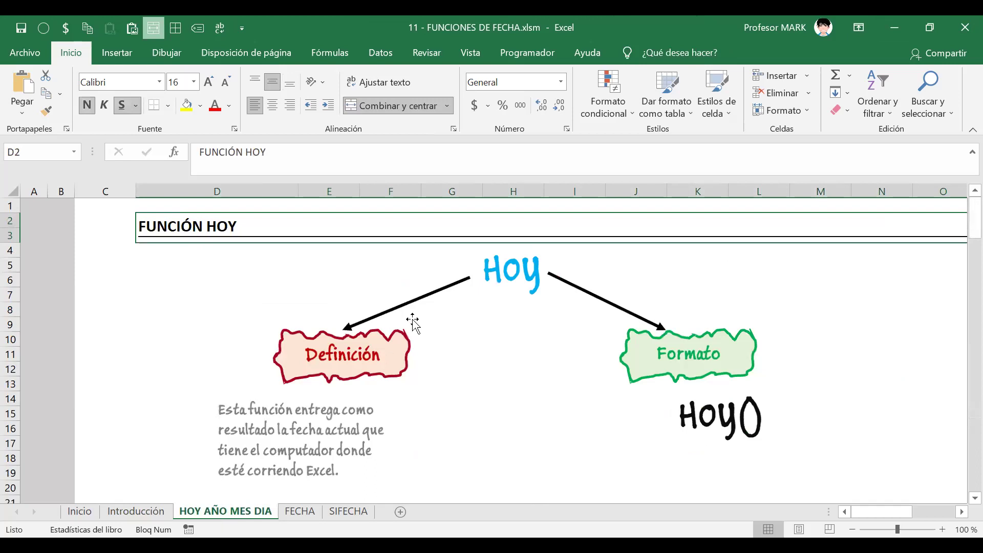
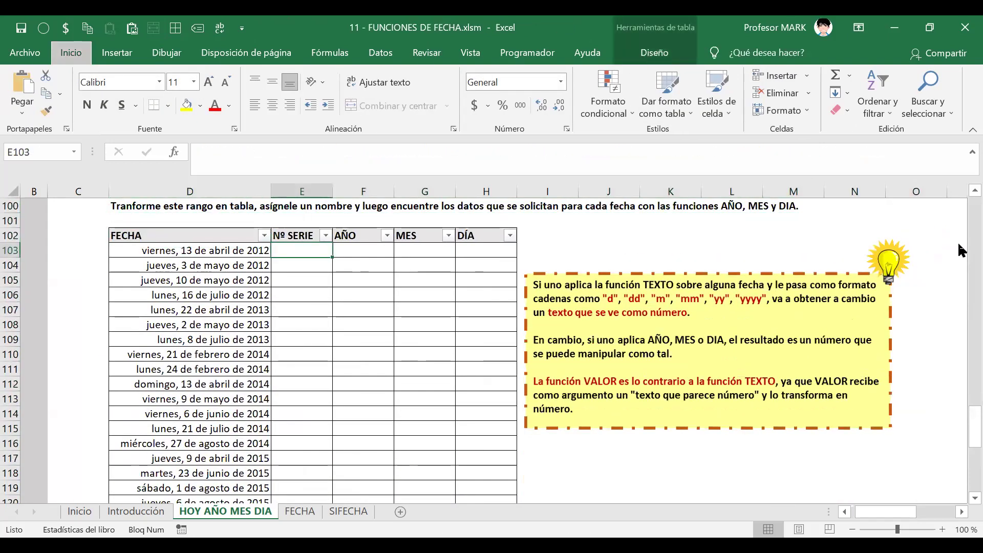
{"action": "key", "text": "alt"}
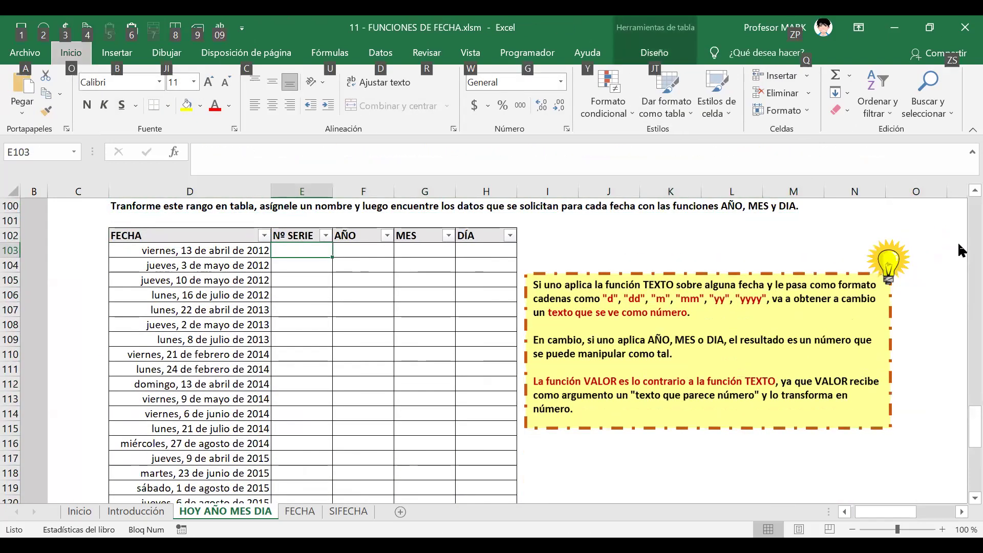
{"action": "key", "text": "j"}
{"action": "key", "text": "t"}
{"action": "key", "text": "a"}
{"action": "key", "text": "Caps_Lock"}
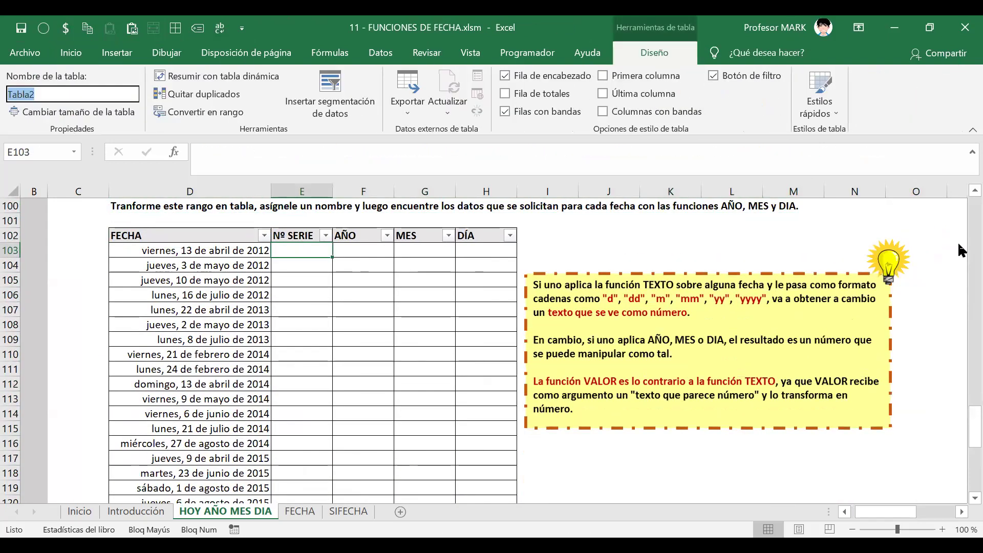
{"action": "type", "text": "FN_"}
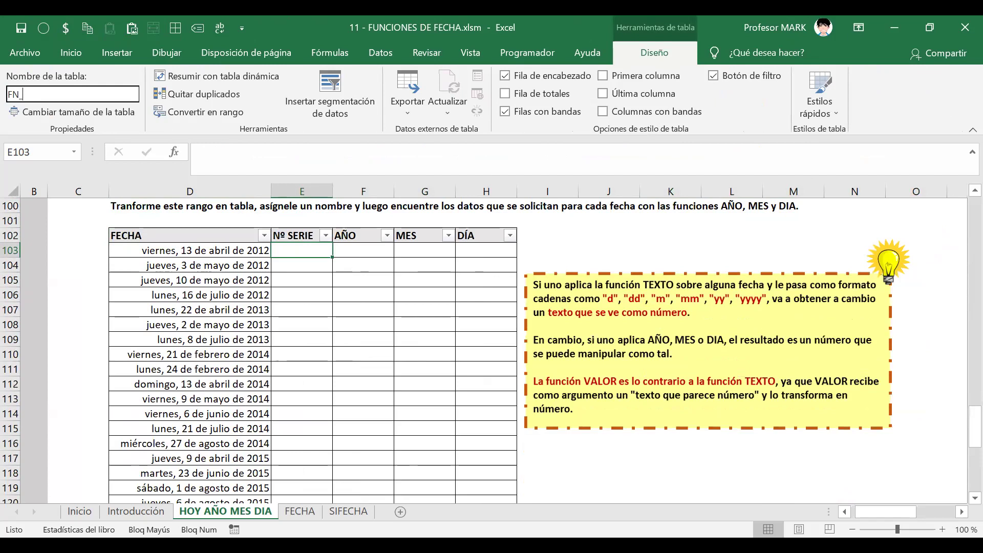
{"action": "type", "text": "HOY_AÑO_MES_DIA"}
{"action": "key", "text": "BackSpace"}
{"action": "key", "text": "BackSpace"}
{"action": "key", "text": "BackSpace"}
{"action": "type", "text": "DIA"}
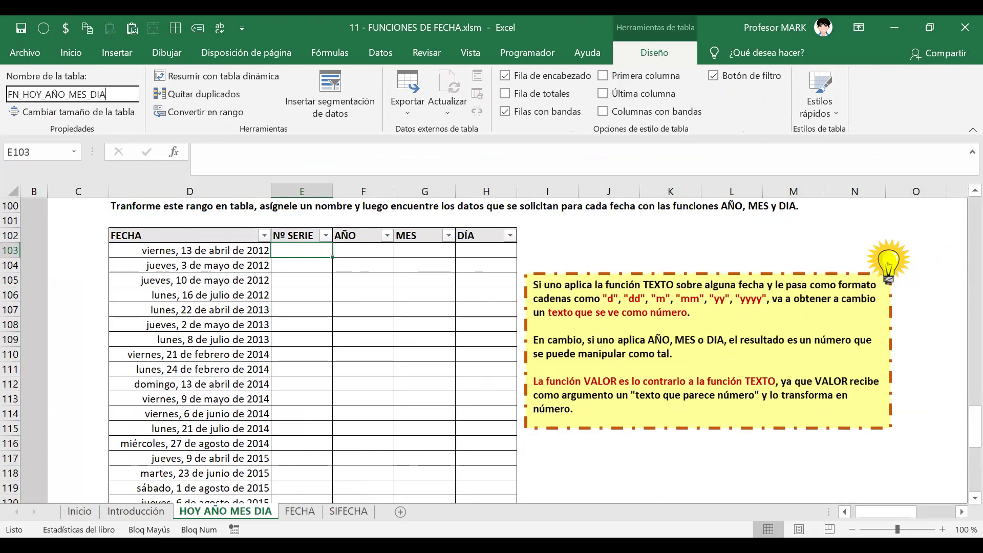
{"action": "key", "text": "Return"}
{"action": "key", "text": "Down"}
{"action": "key", "text": "Down"}
{"action": "key", "text": "Up"}
{"action": "key", "text": "Up"}
{"action": "key", "text": "Up"}
{"action": "key", "text": "Down"}
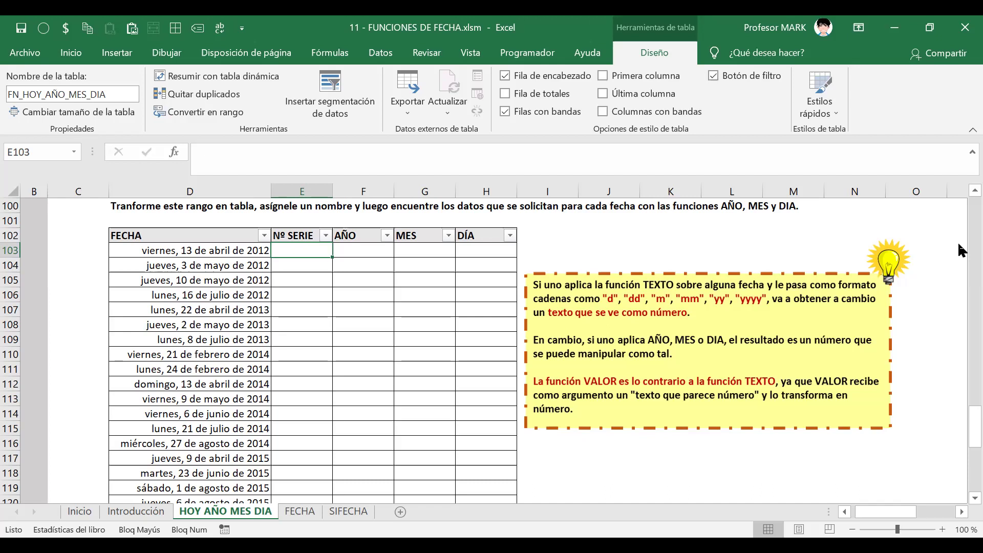
{"action": "key", "text": "Caps_Lock"}
{"action": "type", "text": "="}
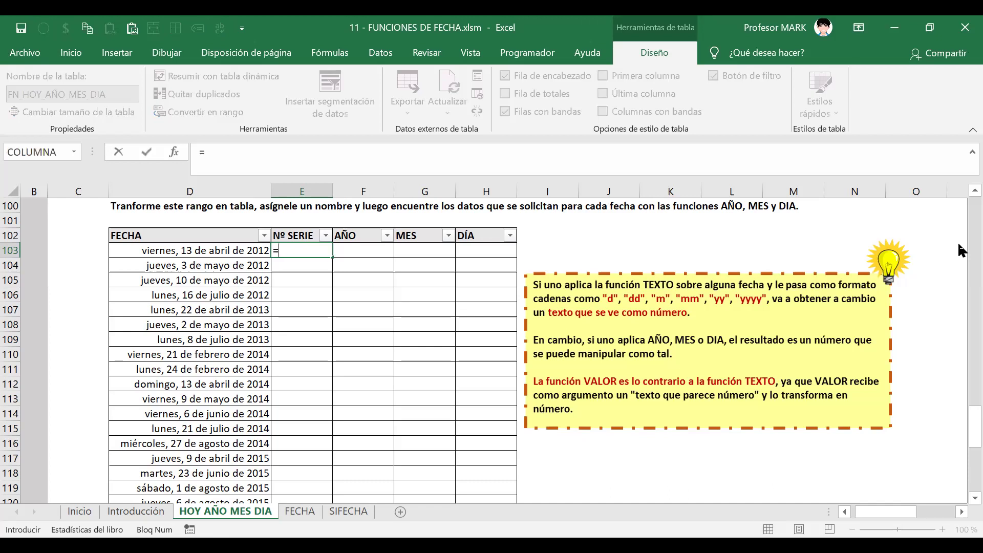
{"action": "type", "text": "VALOR("}
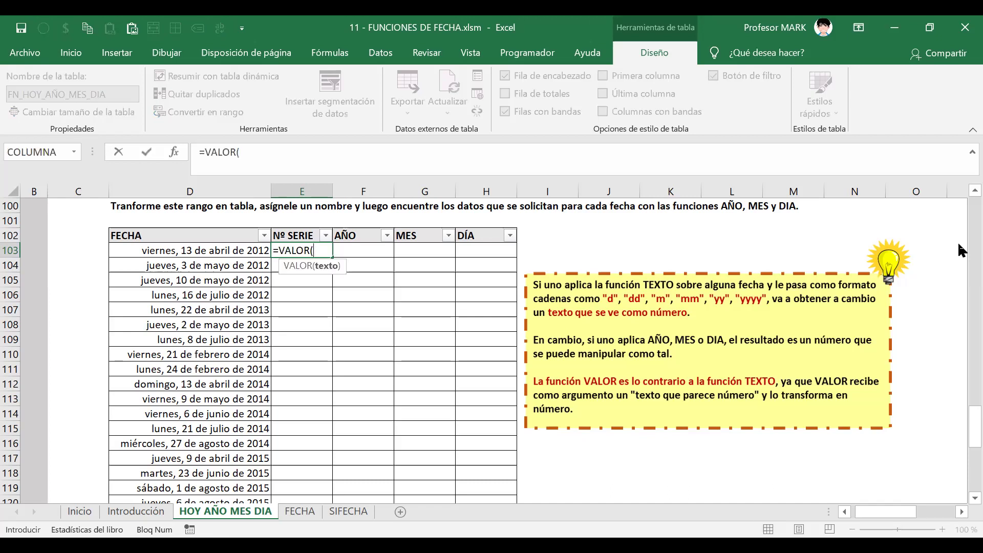
{"action": "key", "text": "Left"}
{"action": "type", "text": ")"}
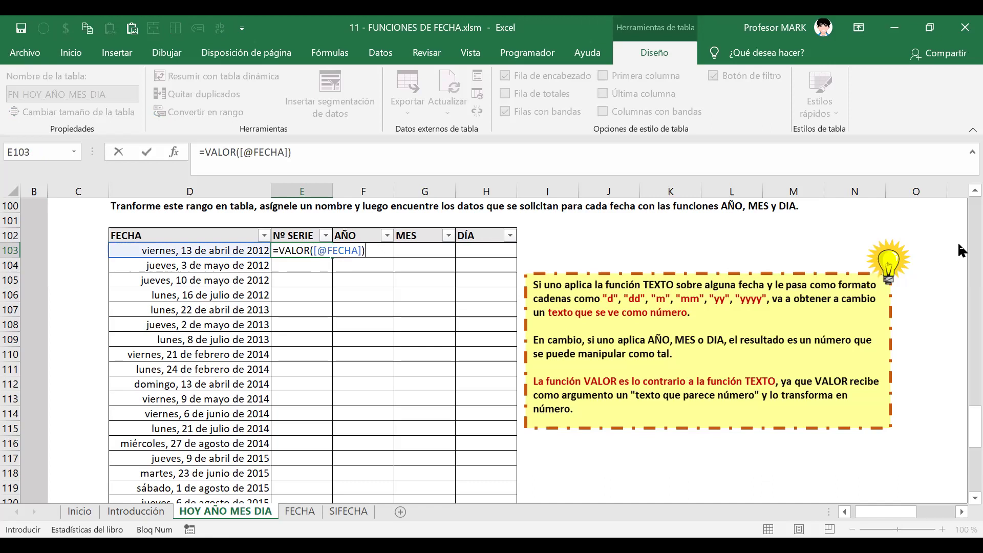
{"action": "key", "text": "Return"}
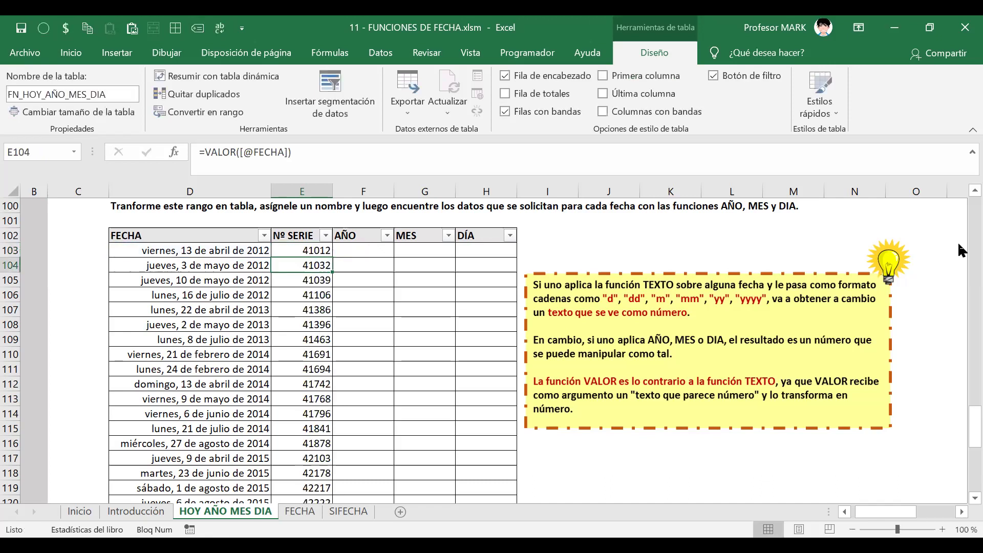
Review the serial numbers down the Nº SERIE column and their formula.
{"action": "key", "text": "Down"}
{"action": "key", "text": "Down"}
{"action": "key", "text": "Down"}
{"action": "key", "text": "Down"}
{"action": "key", "text": "Down"}
{"action": "key", "text": "Down"}
{"action": "key", "text": "Down"}
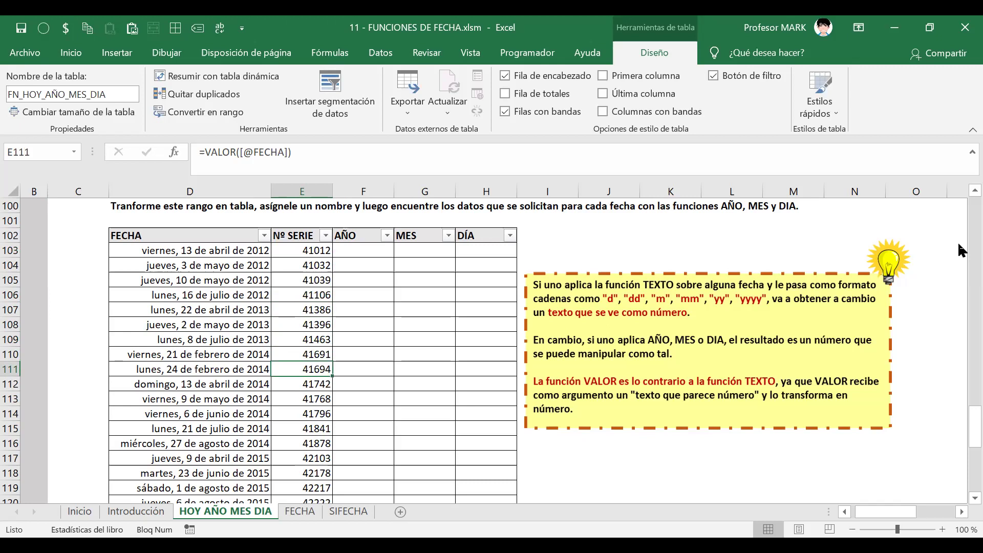
{"action": "key", "text": "ctrl+Up"}
{"action": "key", "text": "Down"}
{"action": "key", "text": "Right"}
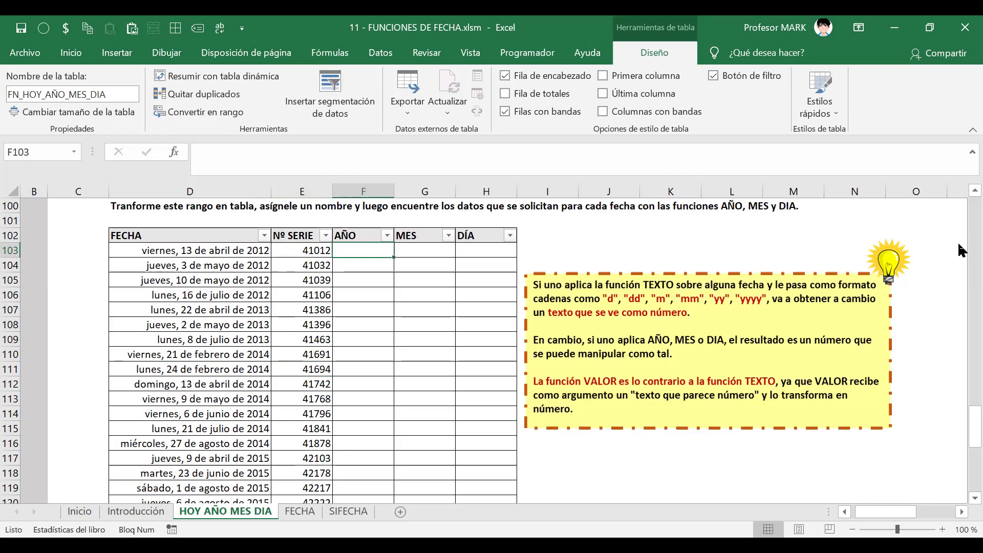
{"action": "key", "text": "Up"}
{"action": "key", "text": "Down"}
{"action": "key", "text": "Right"}
{"action": "key", "text": "Right"}
{"action": "key", "text": "Left"}
{"action": "key", "text": "Left"}
{"action": "type", "text": "="}
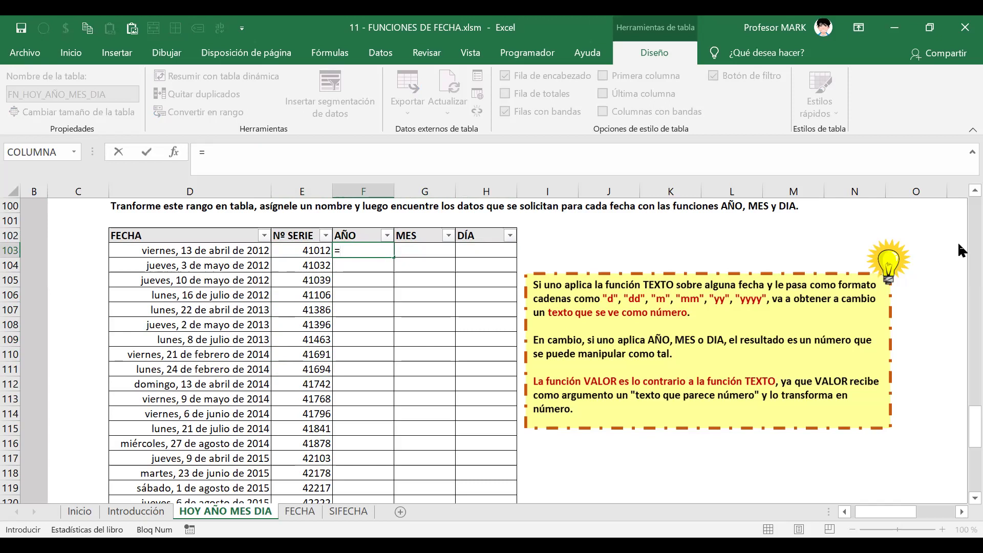
{"action": "type", "text": "año"}
{"action": "key", "text": "Tab"}
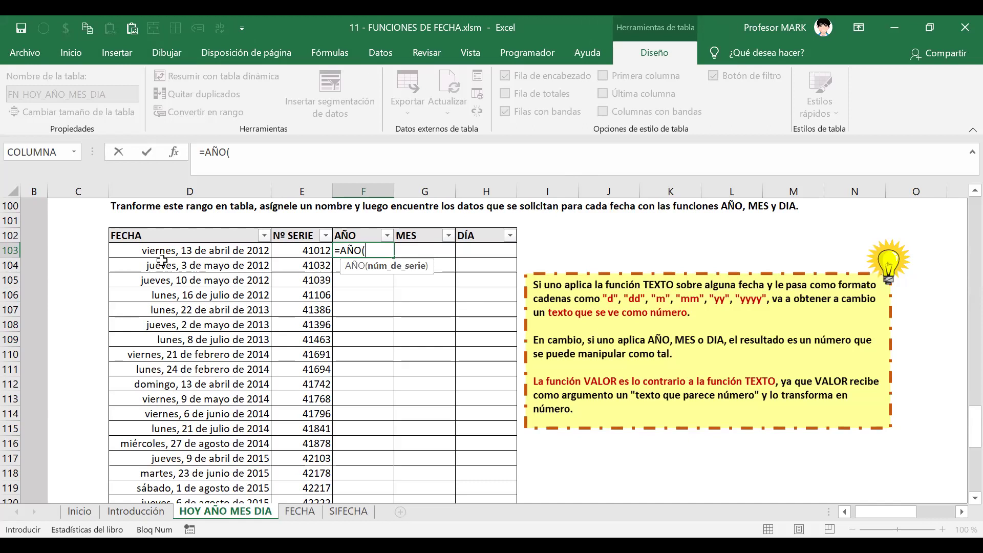
{"action": "left_click", "coordinate": [173, 250]}
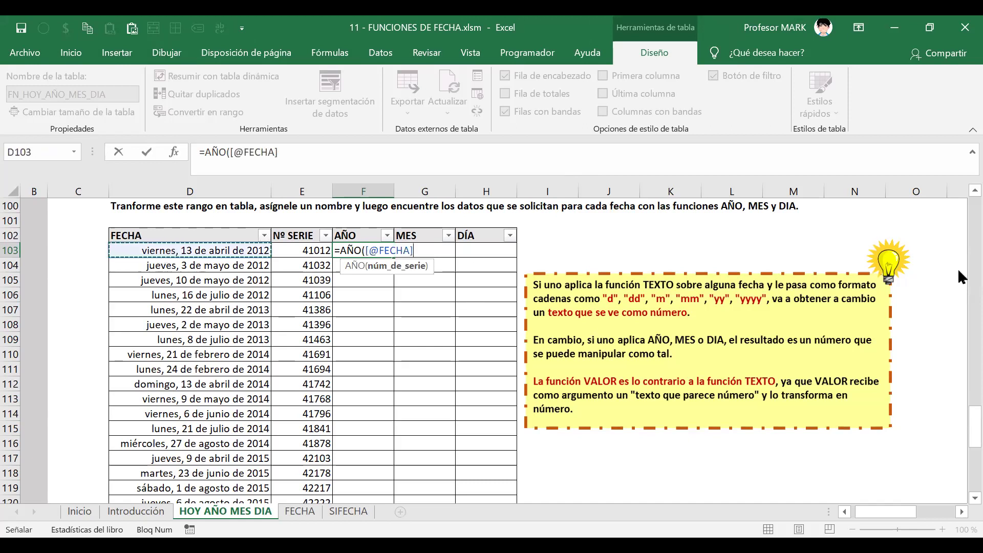
{"action": "type", "text": ")"}
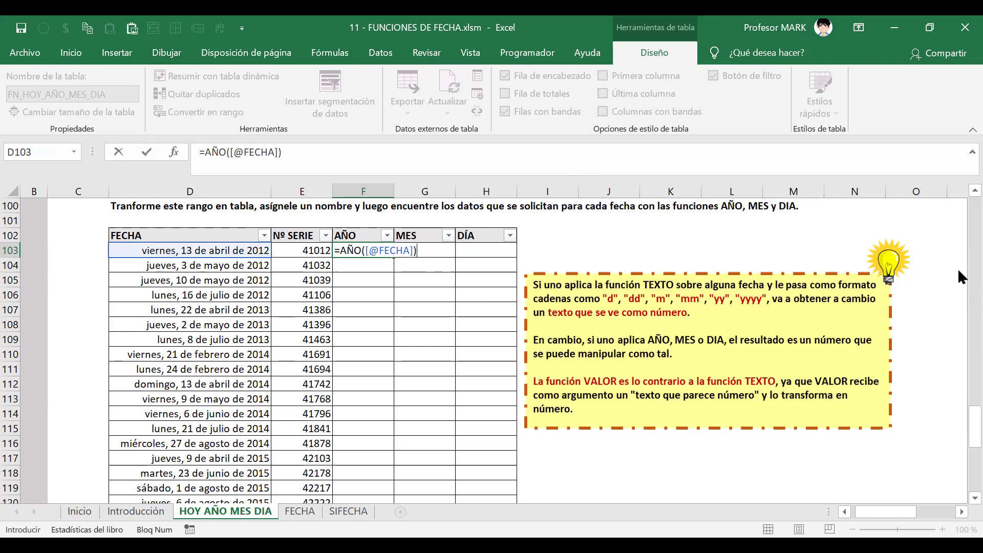
{"action": "key", "text": "Return"}
Review the years down the whole AÑO column and compare it with the neighbouring MES and DÍA columns.
{"action": "key", "text": "Down"}
{"action": "key", "text": "Down"}
{"action": "key", "text": "Down"}
{"action": "key", "text": "Down"}
{"action": "key", "text": "Down"}
{"action": "key", "text": "Down"}
{"action": "key", "text": "Down"}
{"action": "key", "text": "Down"}
{"action": "key", "text": "Down"}
{"action": "key", "text": "Down"}
{"action": "key", "text": "Down"}
{"action": "key", "text": "Down"}
{"action": "key", "text": "Down"}
{"action": "key", "text": "Down"}
{"action": "key", "text": "Down"}
{"action": "key", "text": "Down"}
{"action": "key", "text": "Down"}
{"action": "key", "text": "Down"}
{"action": "key", "text": "Down"}
{"action": "key", "text": "Down"}
{"action": "key", "text": "ctrl+Up"}
{"action": "key", "text": "ctrl+Up"}
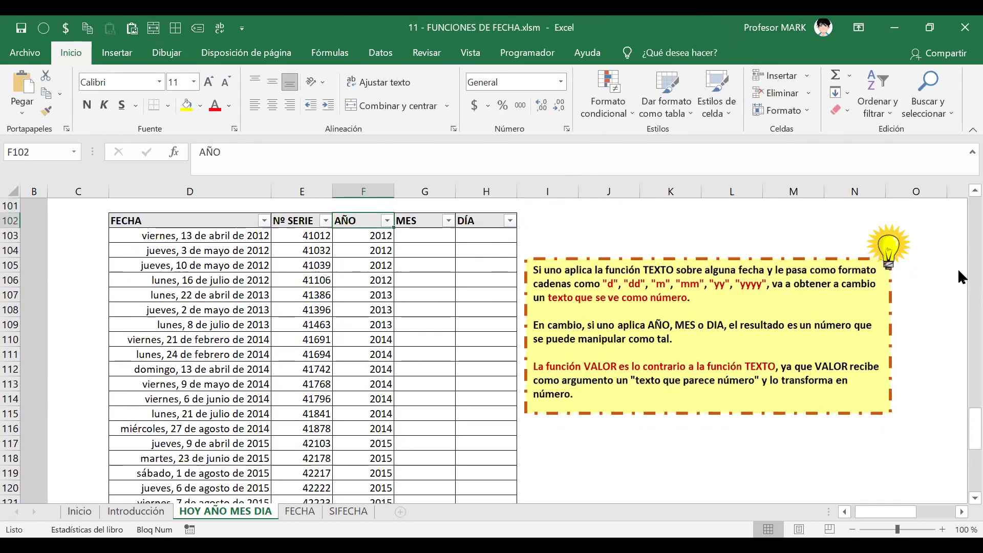
{"action": "key", "text": "Down"}
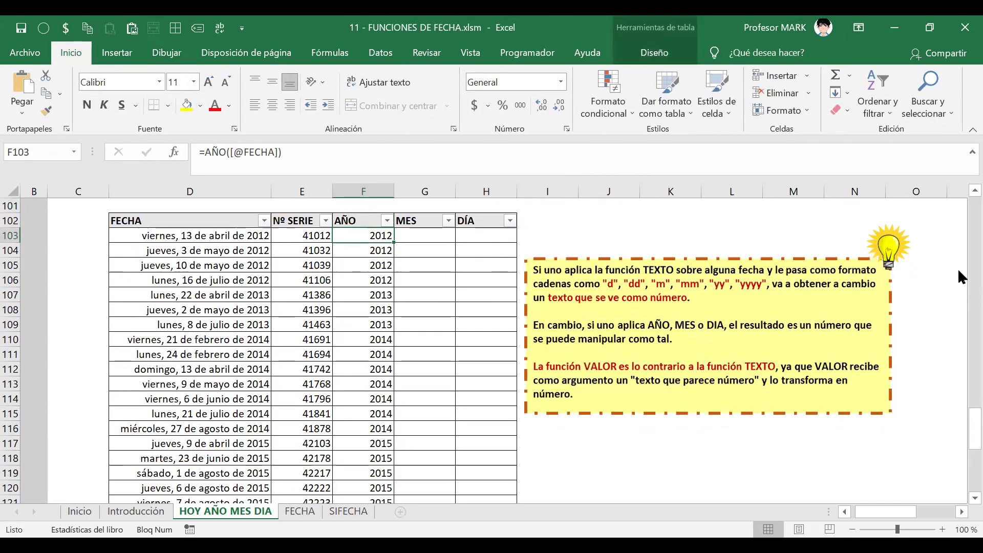
{"action": "key", "text": "Right"}
{"action": "key", "text": "Right"}
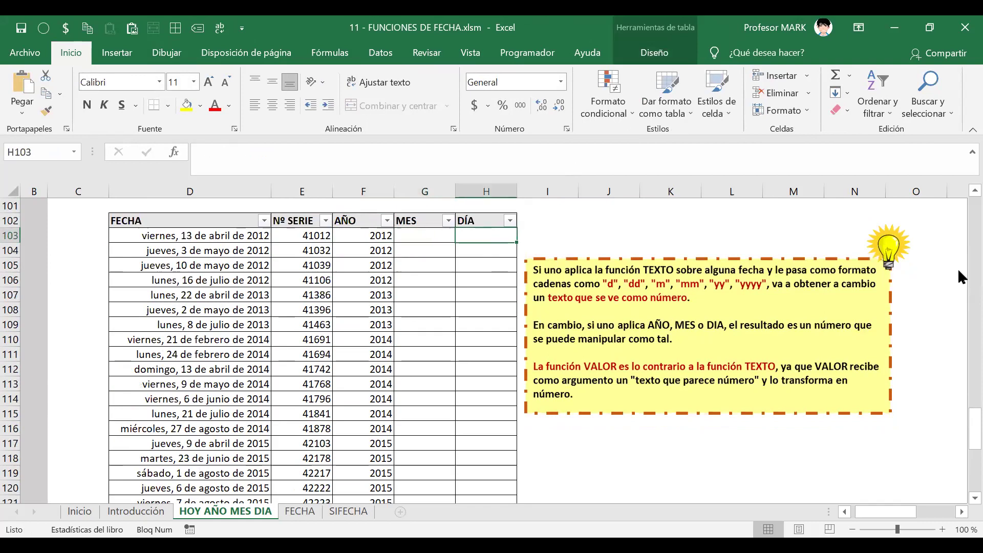
{"action": "key", "text": "Left"}
{"action": "key", "text": "Left"}
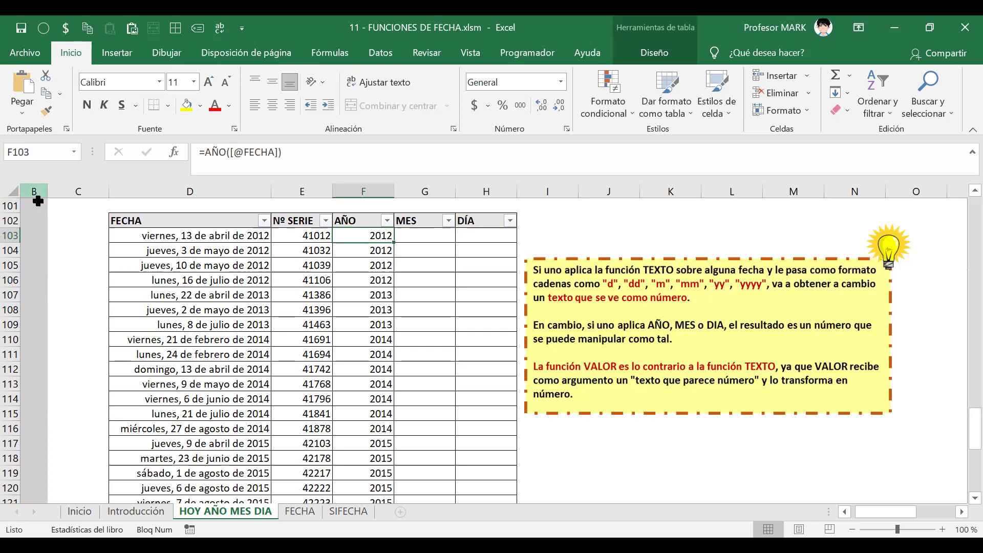
{"action": "key", "text": "Right"}
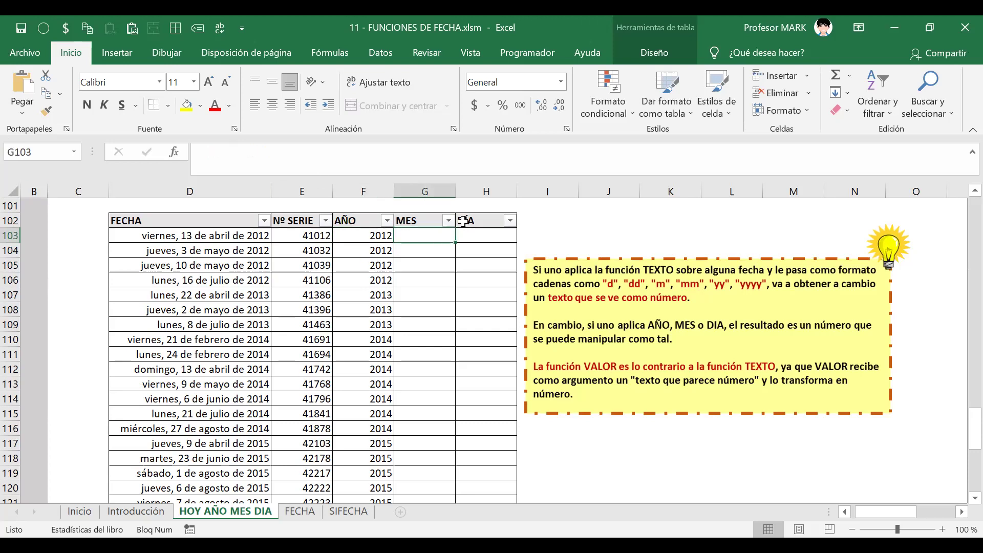
{"action": "type", "text": "=TEXTO("}
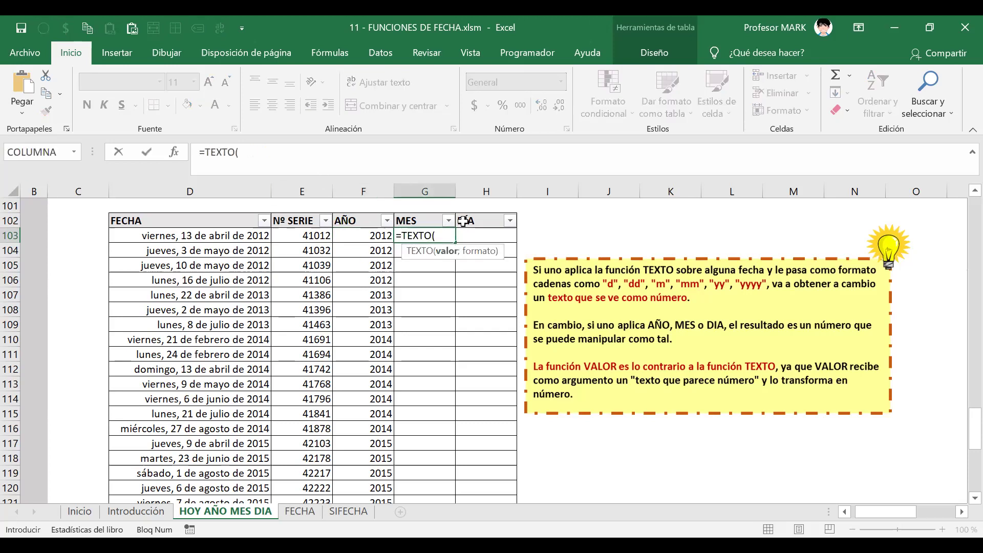
{"action": "key", "text": "Left"}
{"action": "key", "text": "Left"}
{"action": "key", "text": "Left"}
{"action": "type", "text": ";\"aaaa\")"}
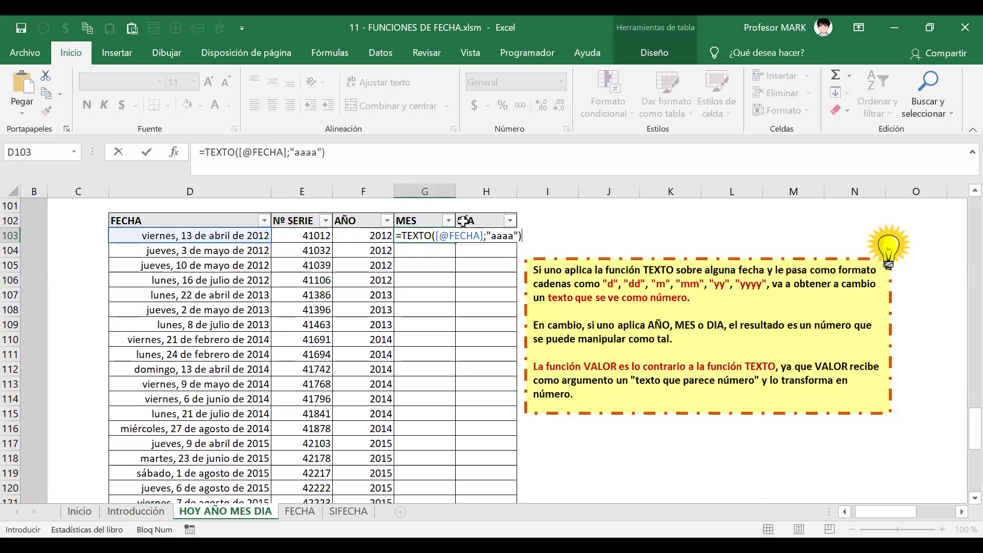
{"action": "key", "text": "ctrl+Return"}
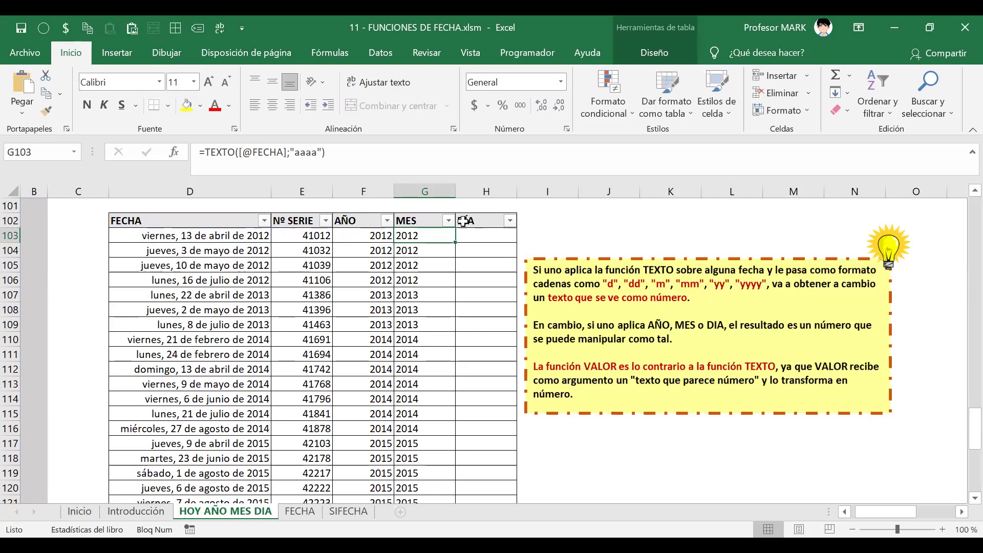
Compare the selection statistics of the text years in the MES column with those of the numeric AÑO column.
{"action": "key", "text": "ctrl+Down"}
{"action": "key", "text": "ctrl+Up"}
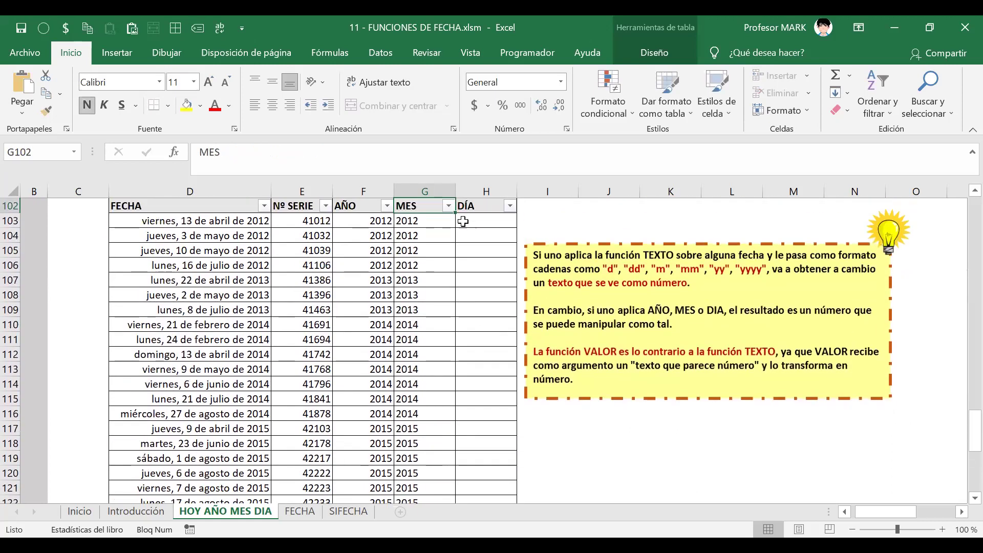
{"action": "key", "text": "Down"}
{"action": "key", "text": "ctrl+shift+Down"}
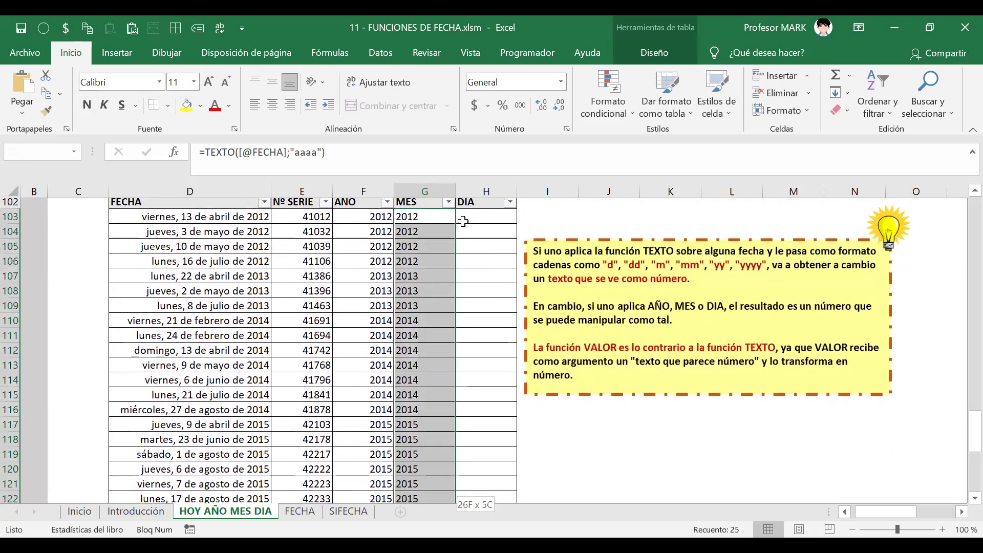
{"action": "key", "text": "ctrl+Up"}
{"action": "key", "text": "Down"}
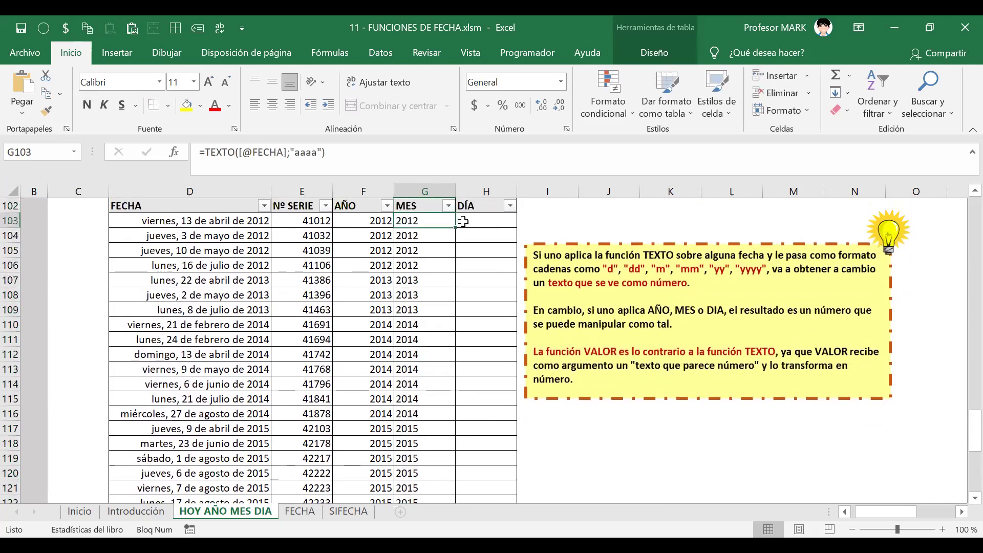
{"action": "key", "text": "Left"}
{"action": "key", "text": "ctrl+shift+Down"}
{"action": "key", "text": "ctrl+Up"}
{"action": "key", "text": "Down"}
Clear all the trial TEXTO formulas from the MES column.
{"action": "key", "text": "Right"}
{"action": "key", "text": "ctrl+shift+Down"}
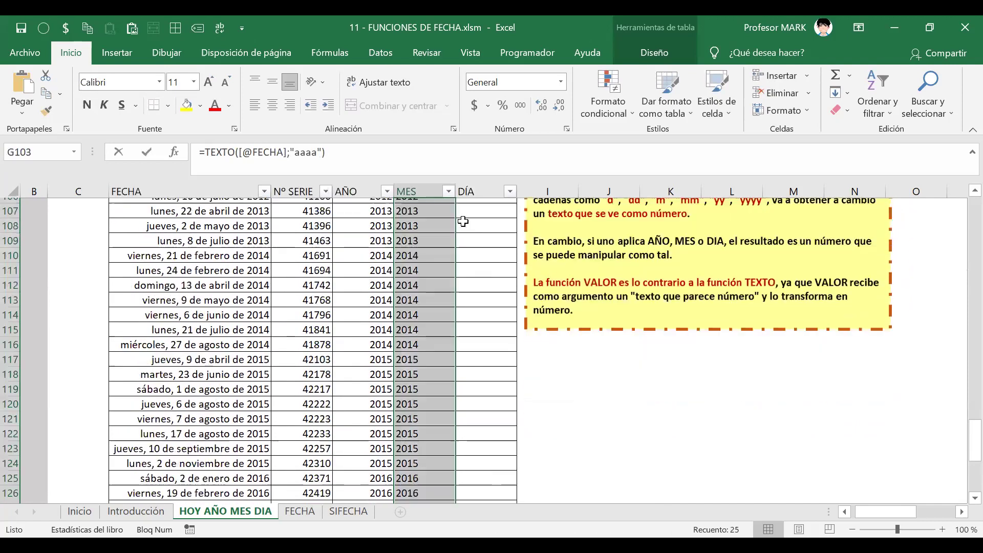
{"action": "key", "text": "Delete"}
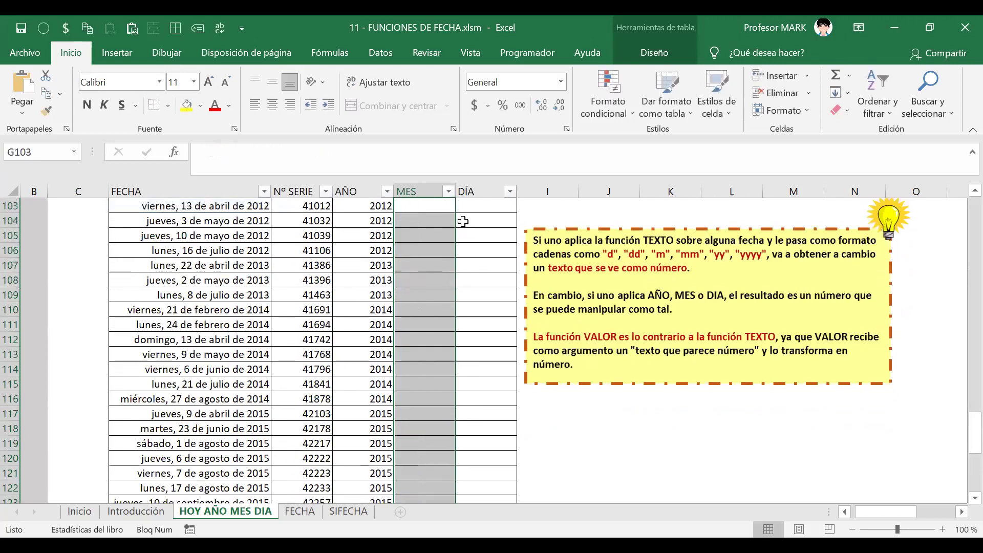
{"action": "key", "text": "ctrl+Up"}
{"action": "key", "text": "Left"}
{"action": "key", "text": "Down"}
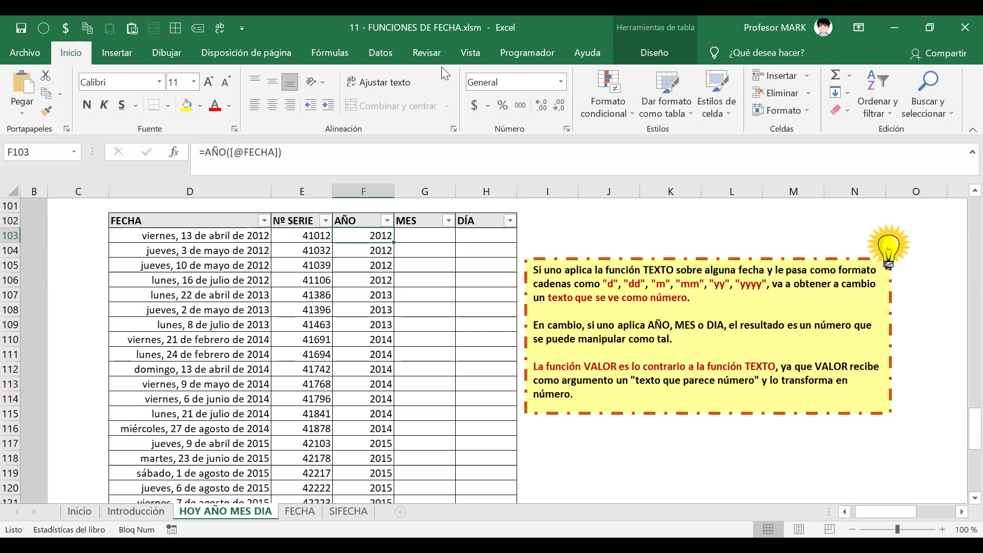
Try the Número cell format with 0 decimal places on the Nº SERIE values.
{"action": "key", "text": "alt+Tab"}
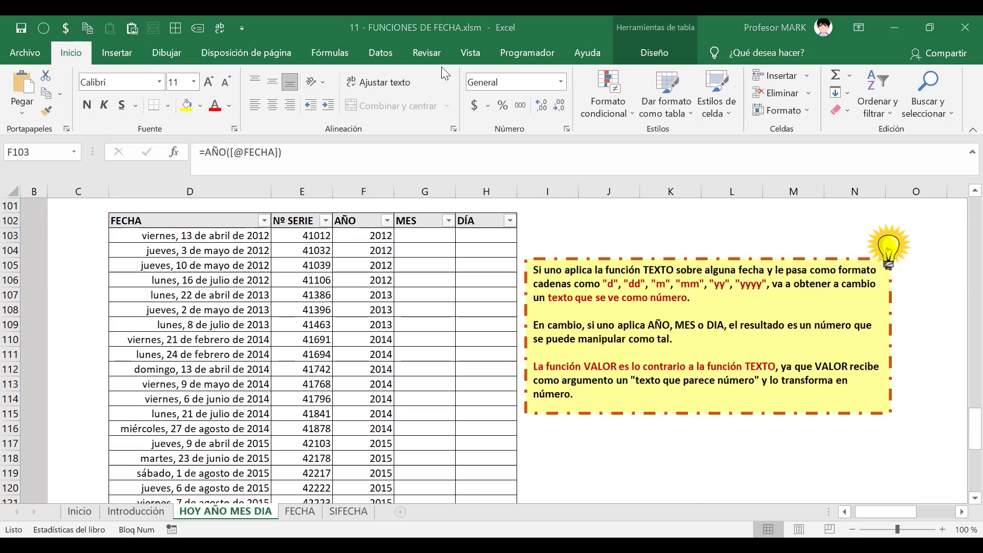
{"action": "left_click", "coordinate": [313, 236]}
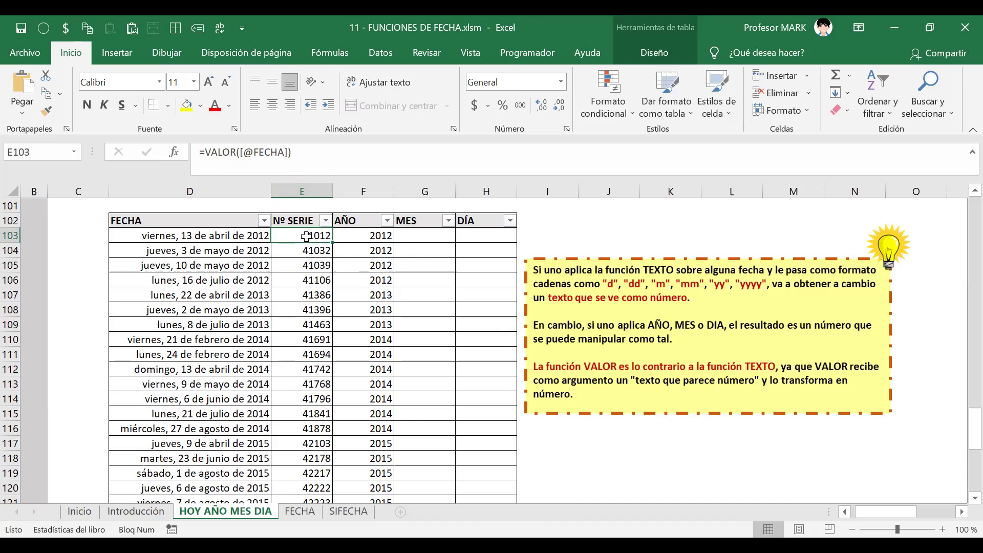
{"action": "left_click_drag", "start_coordinate": [306, 237], "coordinate": [290, 440]}
{"action": "scroll", "coordinate": [289, 409], "scroll_direction": "up", "scroll_amount": 6}
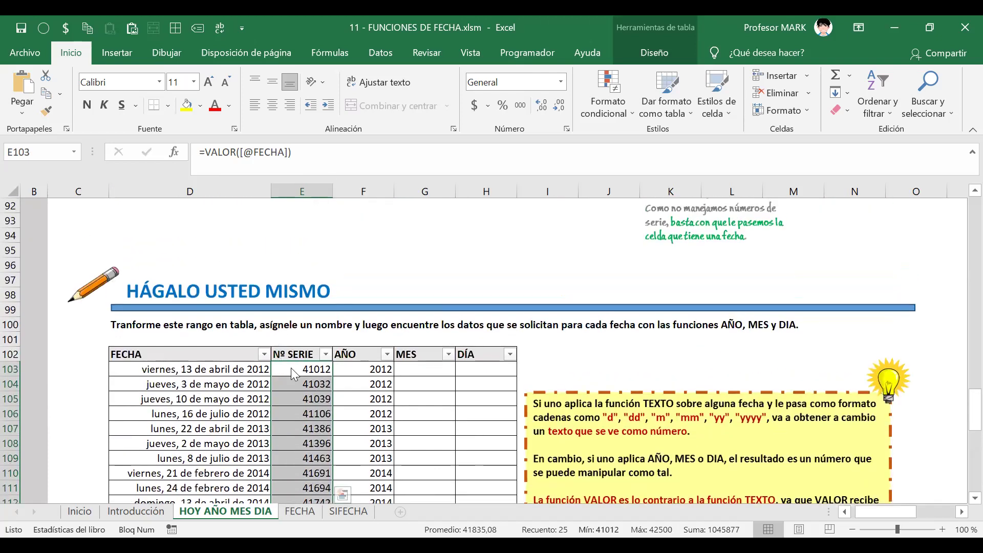
{"action": "right_click", "coordinate": [291, 368]}
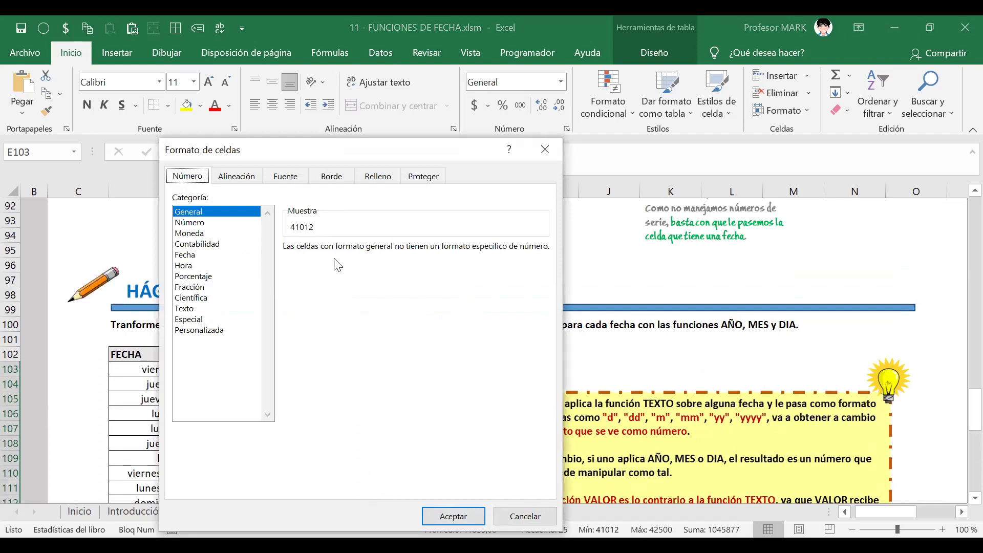
{"action": "left_click", "coordinate": [202, 222]}
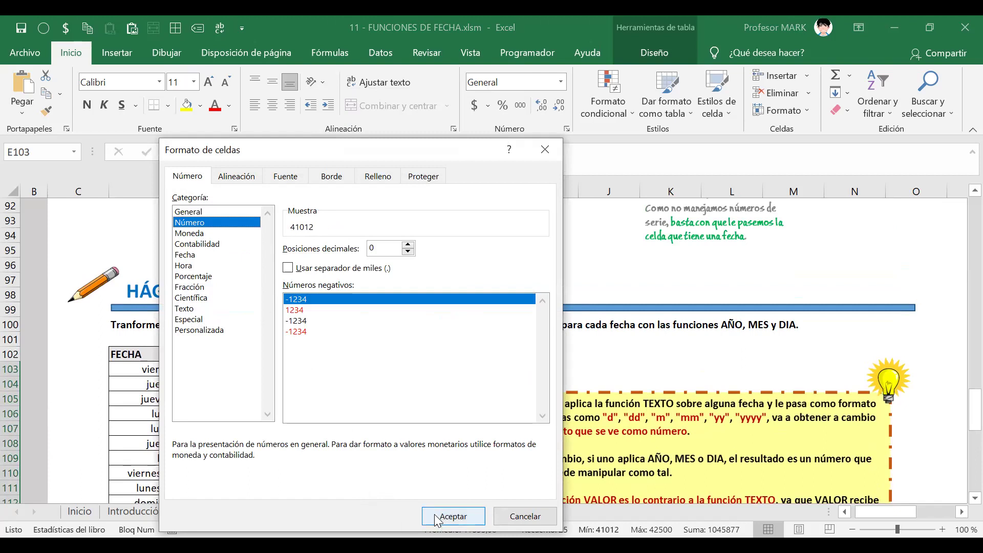
{"action": "left_click", "coordinate": [504, 517]}
{"action": "scroll", "coordinate": [433, 431], "scroll_direction": "down", "scroll_amount": 3}
{"action": "scroll", "coordinate": [432, 431], "scroll_direction": "up", "scroll_amount": 1}
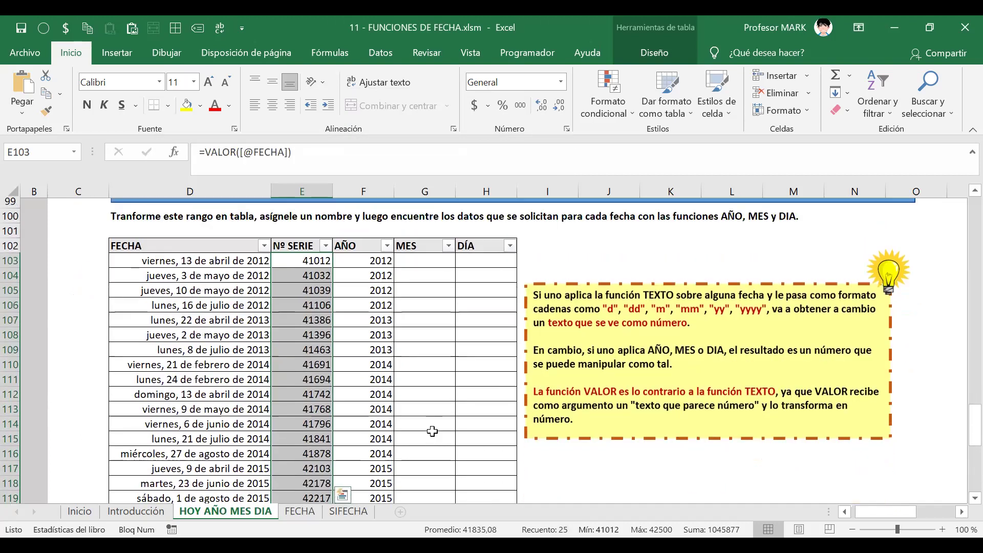
{"action": "scroll", "coordinate": [432, 431], "scroll_direction": "up", "scroll_amount": 1}
{"action": "left_click", "coordinate": [425, 323]}
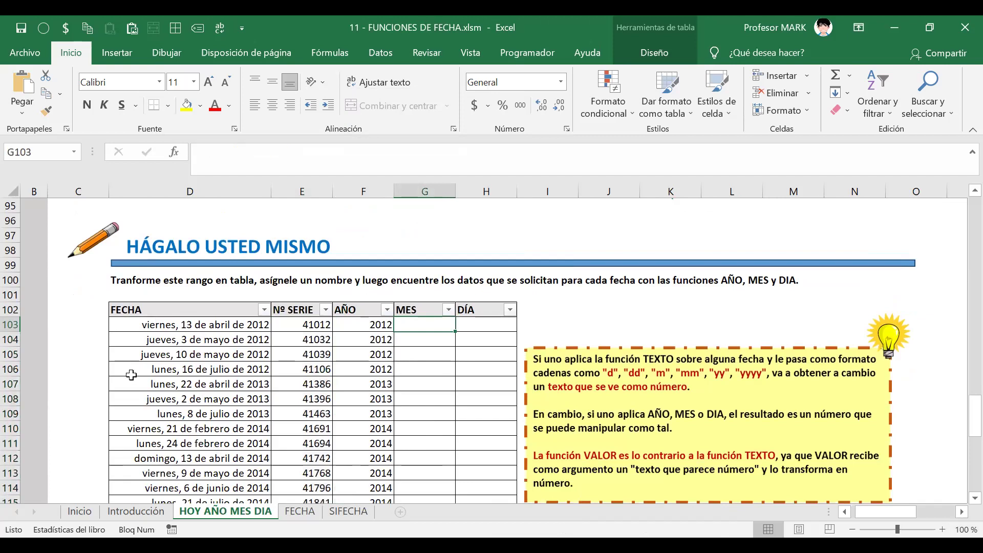
{"action": "scroll", "coordinate": [132, 375], "scroll_direction": "down", "scroll_amount": 1}
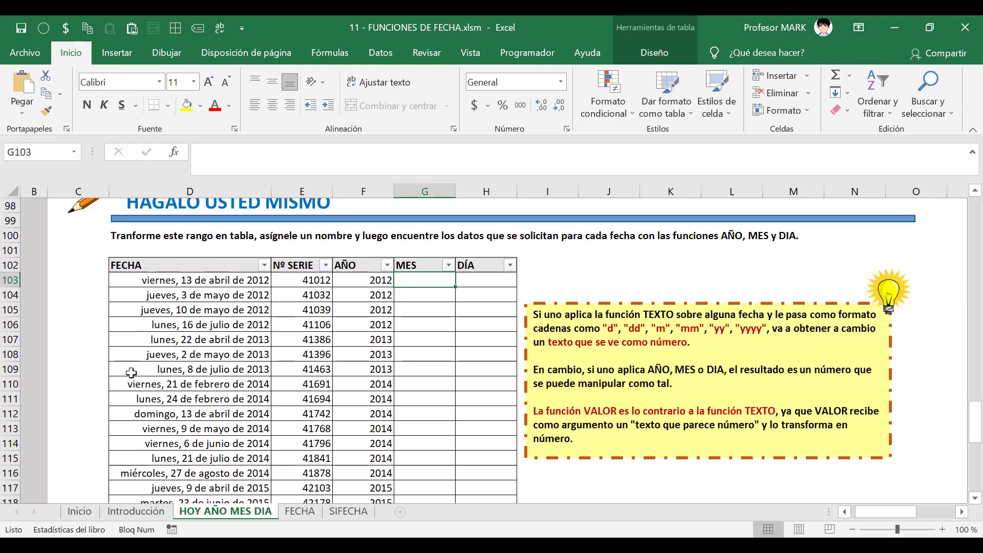
{"action": "type", "text": "=MES("}
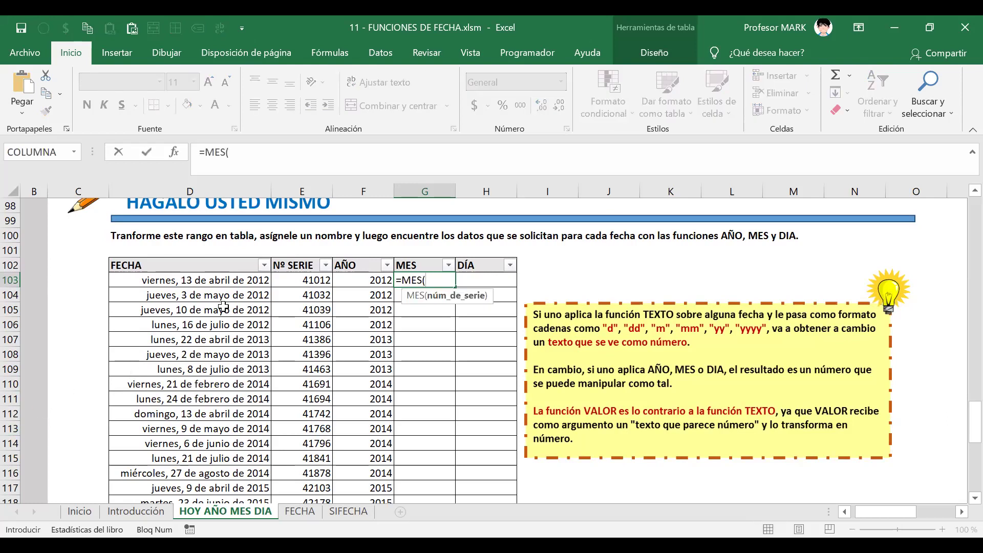
{"action": "left_click", "coordinate": [228, 279]}
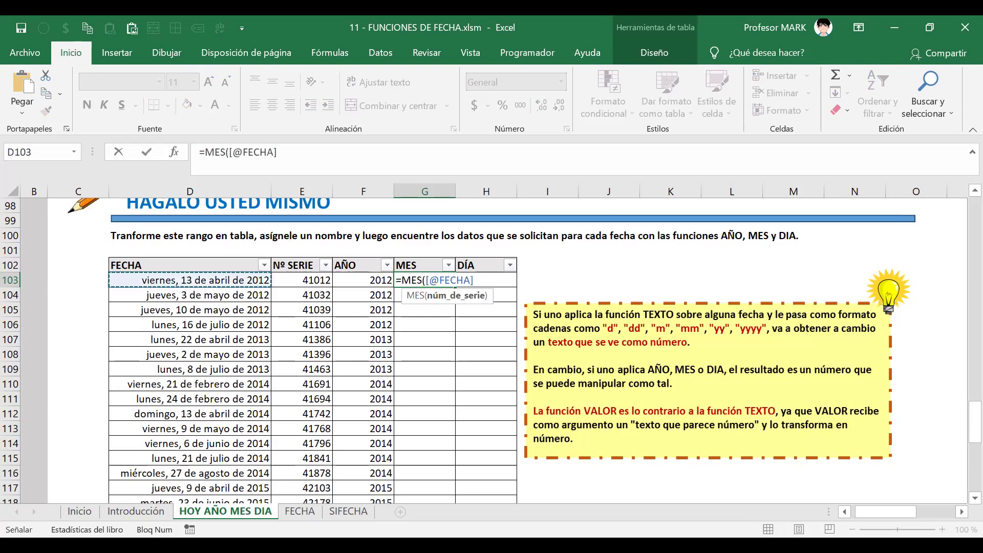
{"action": "type", "text": ")"}
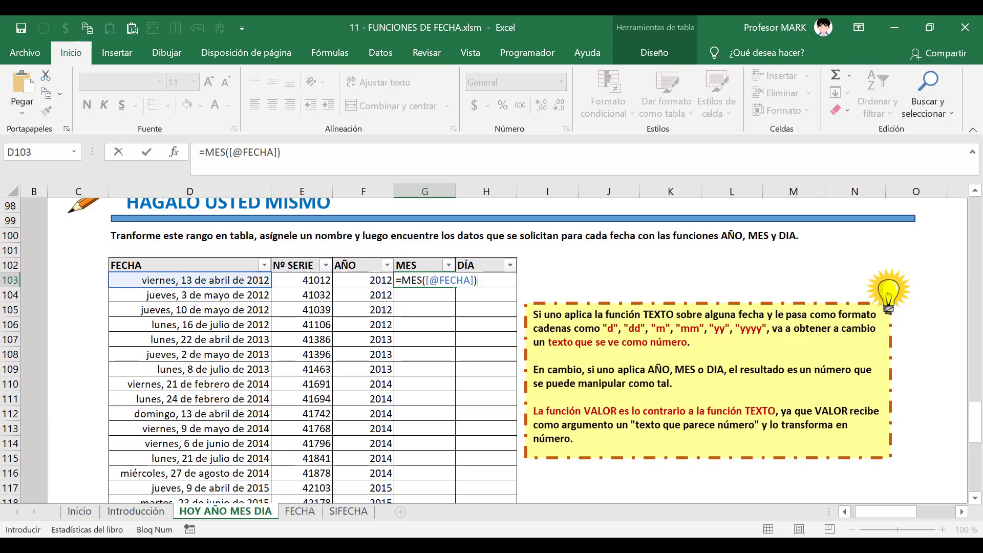
{"action": "key", "text": "Return"}
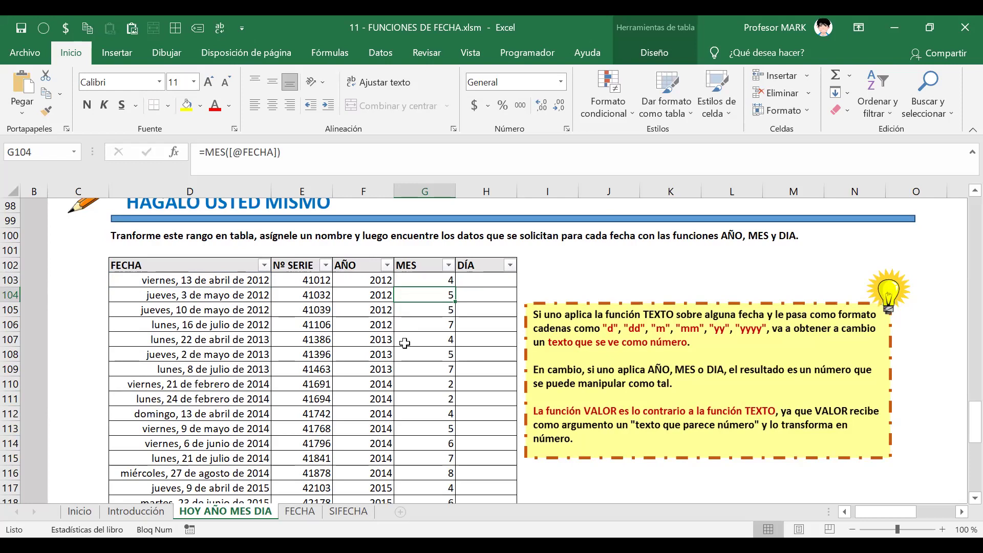
{"action": "double_click", "coordinate": [413, 280]}
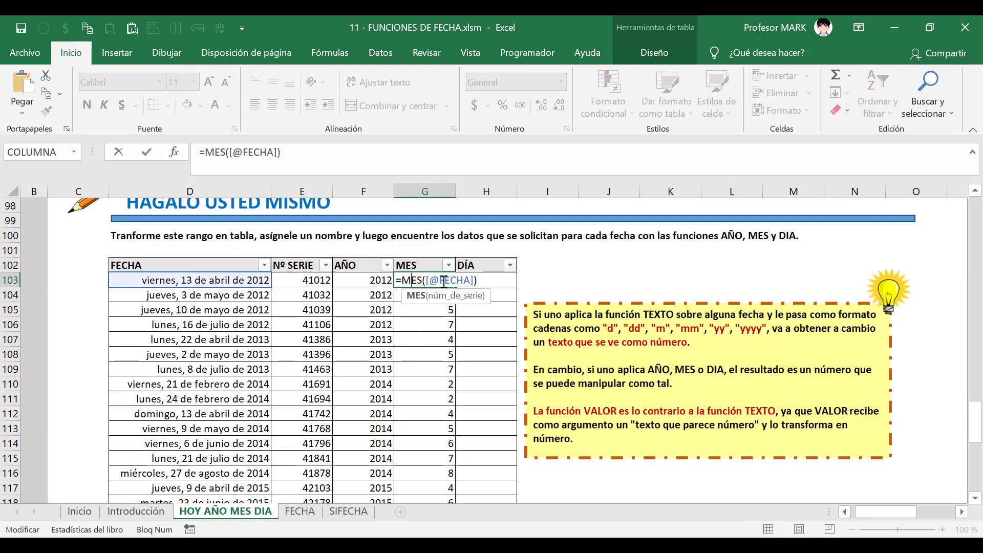
{"action": "key", "text": "Tab"}
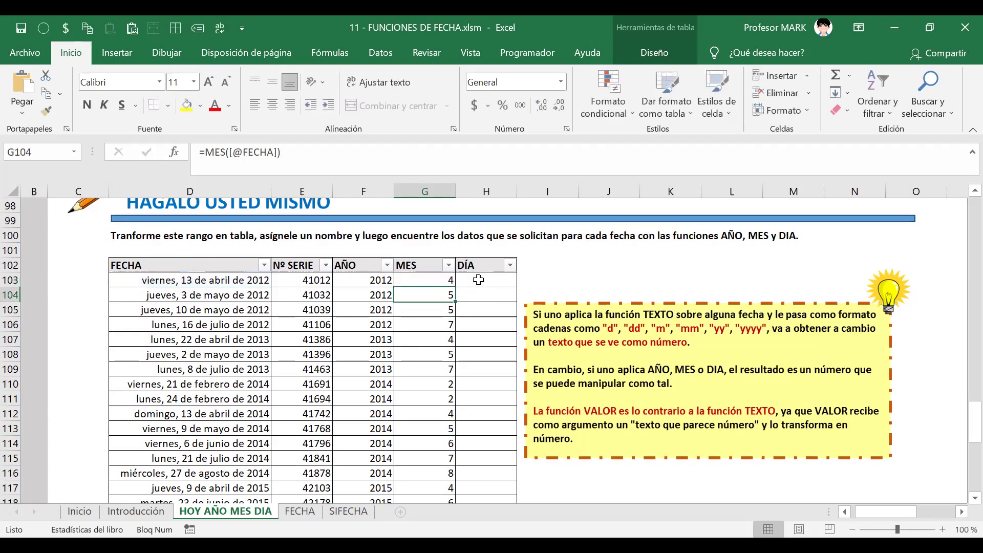
Fill the DÍA column with =DIA([@[Nº SERIE]]) and look over the first few rows.
{"action": "type", "text": "="}
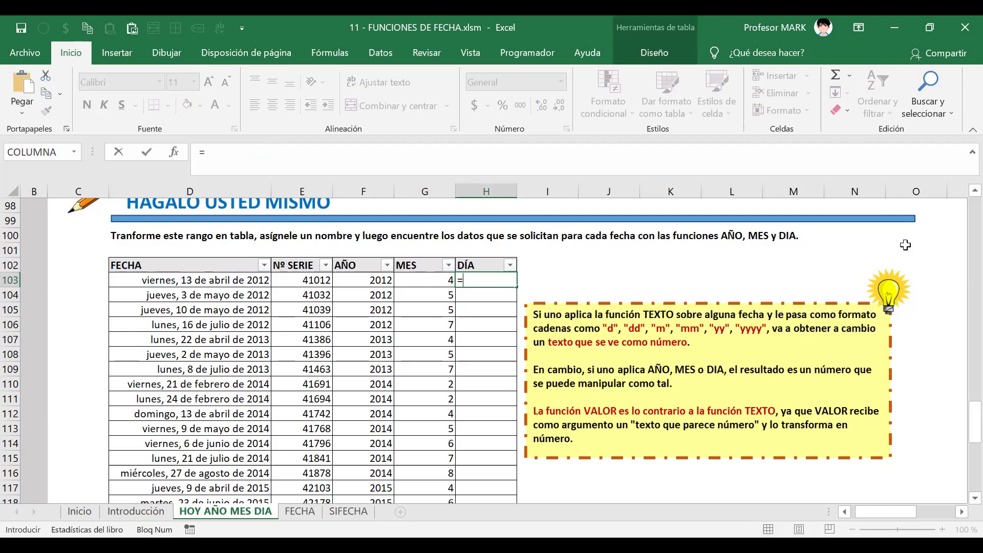
{"action": "type", "text": "DIA("}
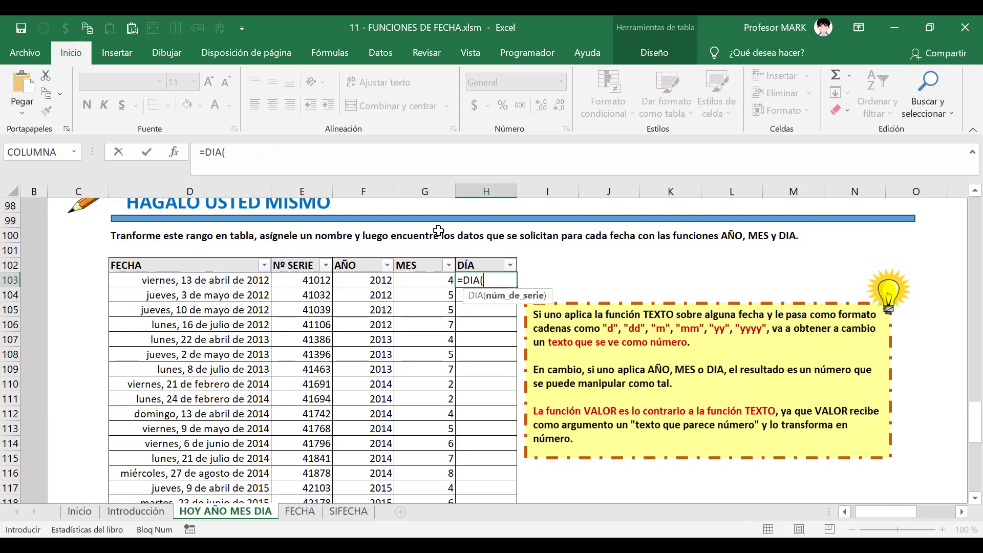
{"action": "left_click", "coordinate": [213, 283]}
{"action": "left_click", "coordinate": [312, 279]}
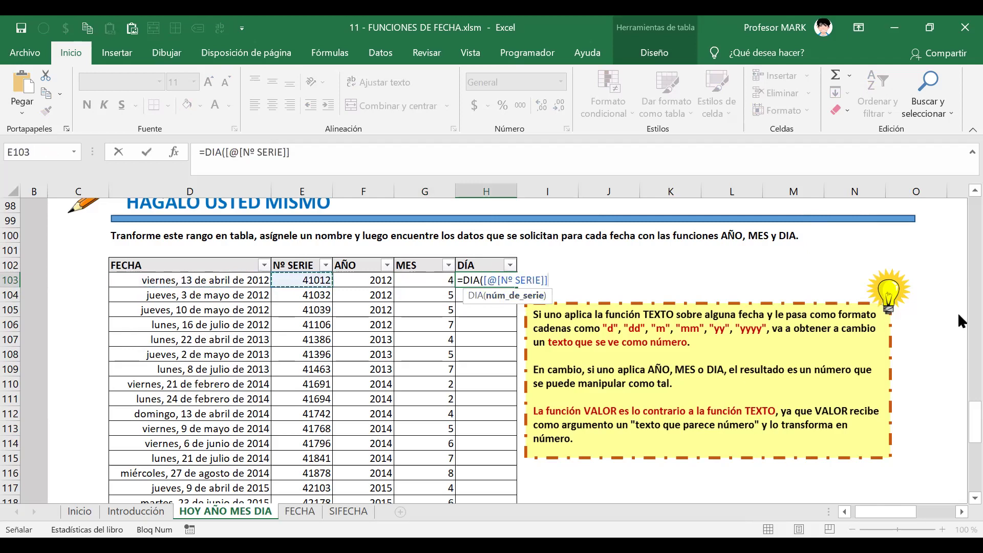
{"action": "key", "text": "Return"}
{"action": "key", "text": "Down"}
{"action": "key", "text": "Down"}
{"action": "key", "text": "Down"}
{"action": "key", "text": "Up"}
{"action": "key", "text": "Up"}
{"action": "key", "text": "Up"}
{"action": "key", "text": "Up"}
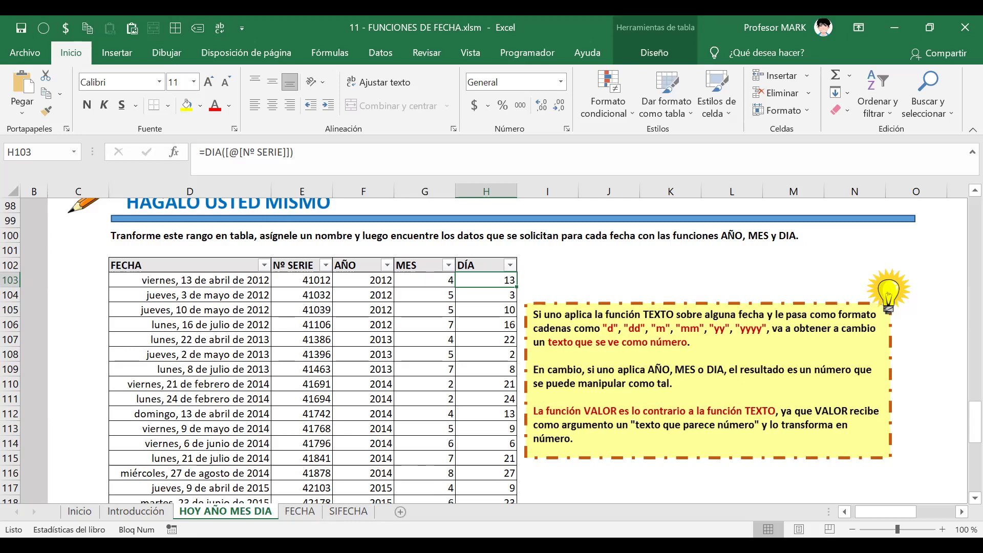
On the FECHA sheet, correct the misspelled word to "asígnele" in the exercise's instruction text.
{"action": "left_click", "coordinate": [300, 512]}
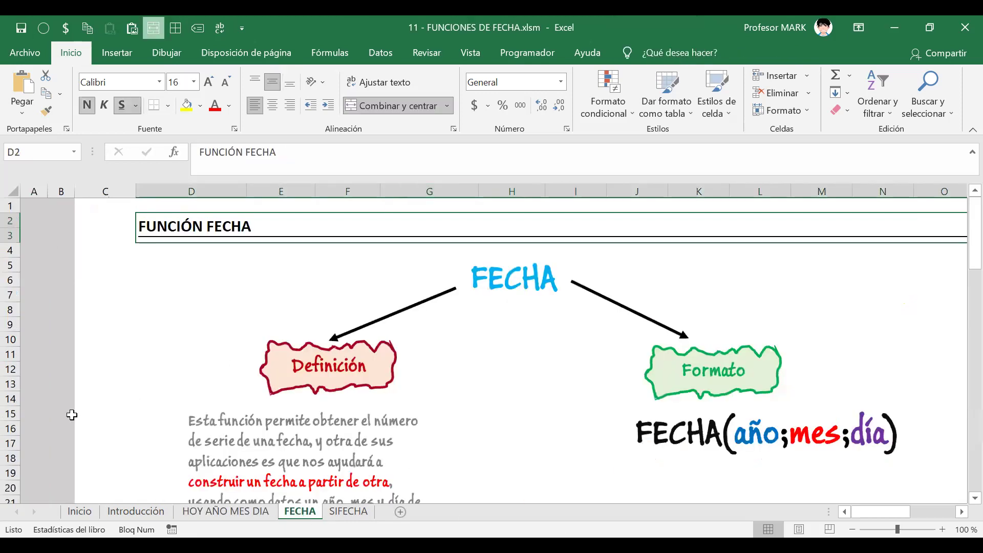
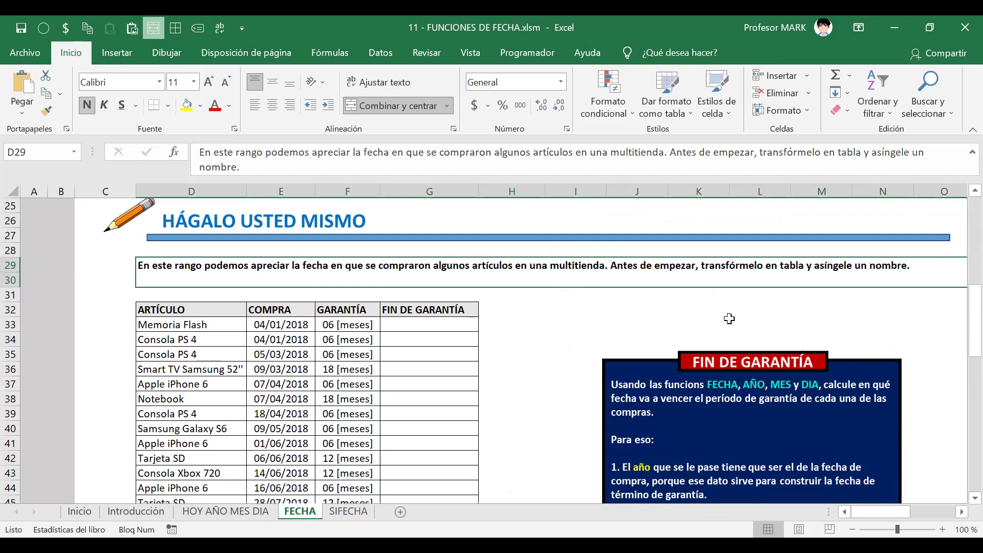
{"action": "double_click", "coordinate": [831, 269]}
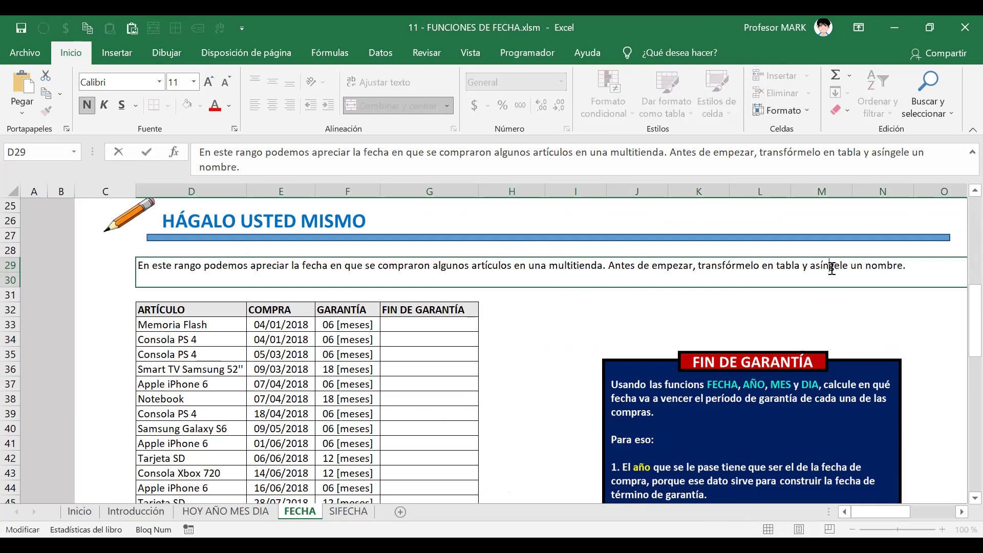
{"action": "key", "text": "BackSpace"}
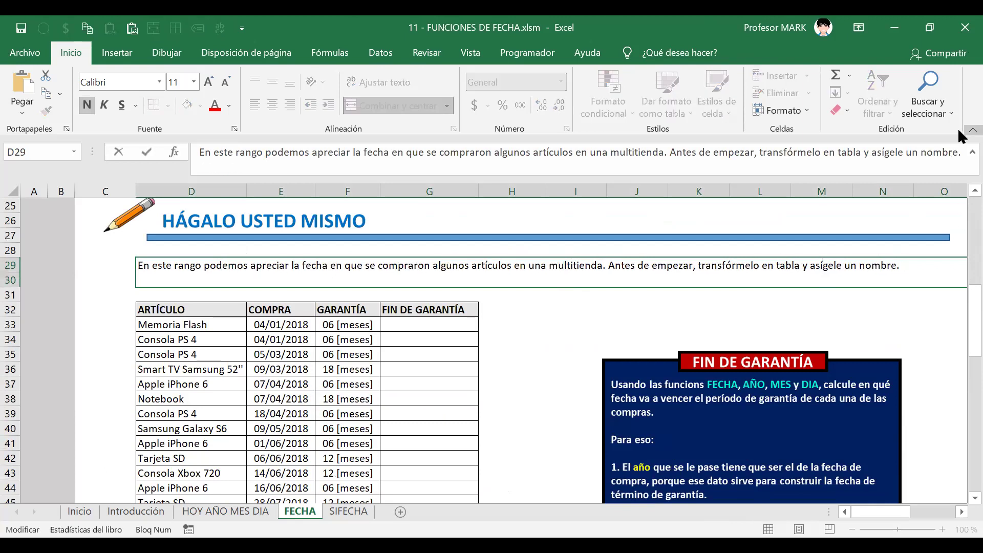
{"action": "type", "text": "n"}
{"action": "key", "text": "Return"}
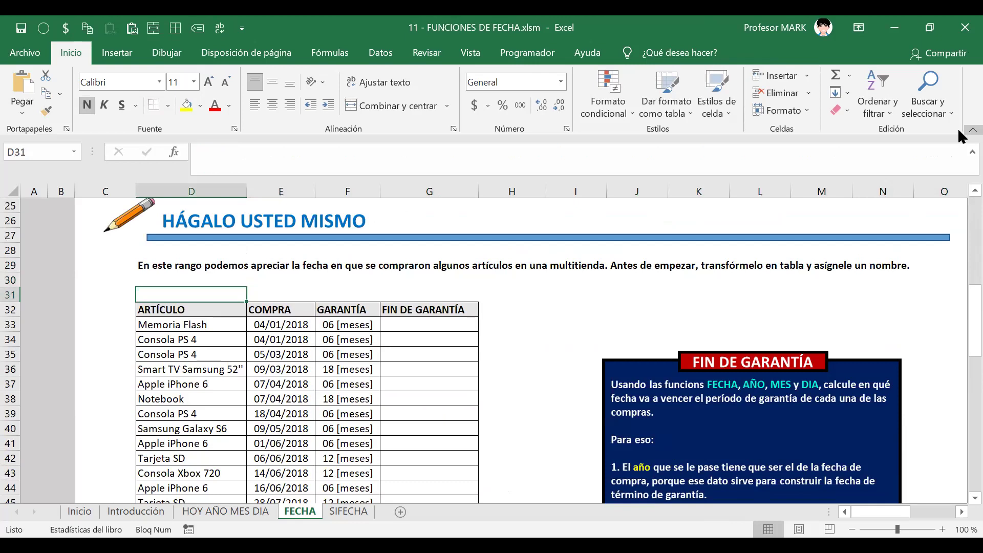
Convert the purchases range D32:G62 into a table with headers.
{"action": "key", "text": "Down"}
{"action": "key", "text": "ctrl+shift+Right"}
{"action": "key", "text": "ctrl+shift+Down"}
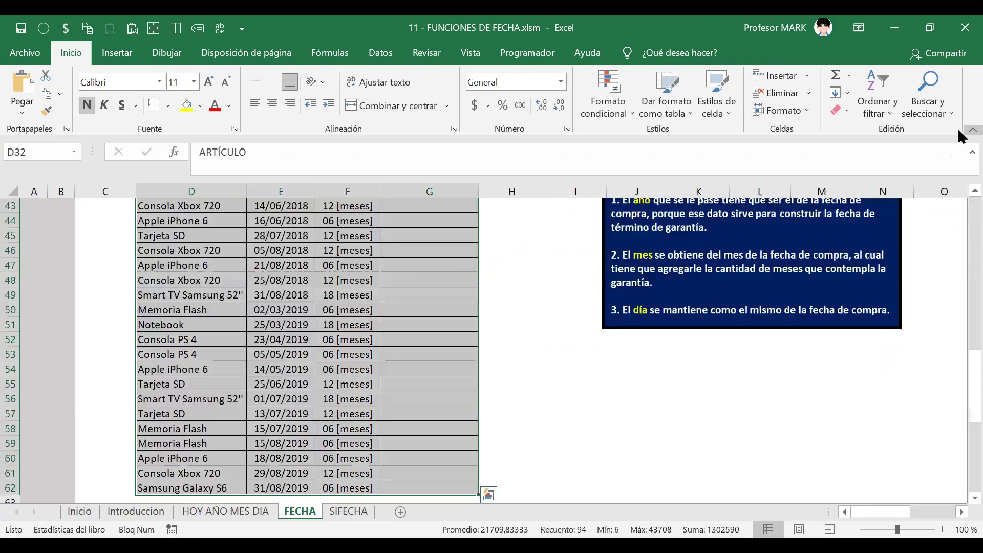
{"action": "key", "text": "ctrl+t"}
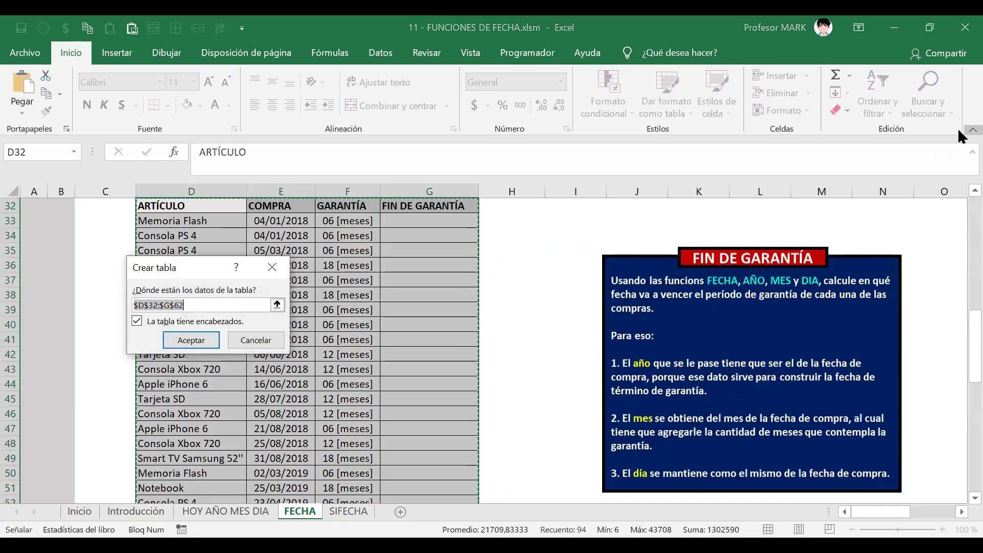
{"action": "key", "text": "Return"}
Name the new purchases table FN_FECHA.
{"action": "key", "text": "alt+j"}
{"action": "key", "text": "t"}
{"action": "key", "text": "a"}
{"action": "key", "text": "Caps_Lock"}
{"action": "type", "text": "FN_FECHA"}
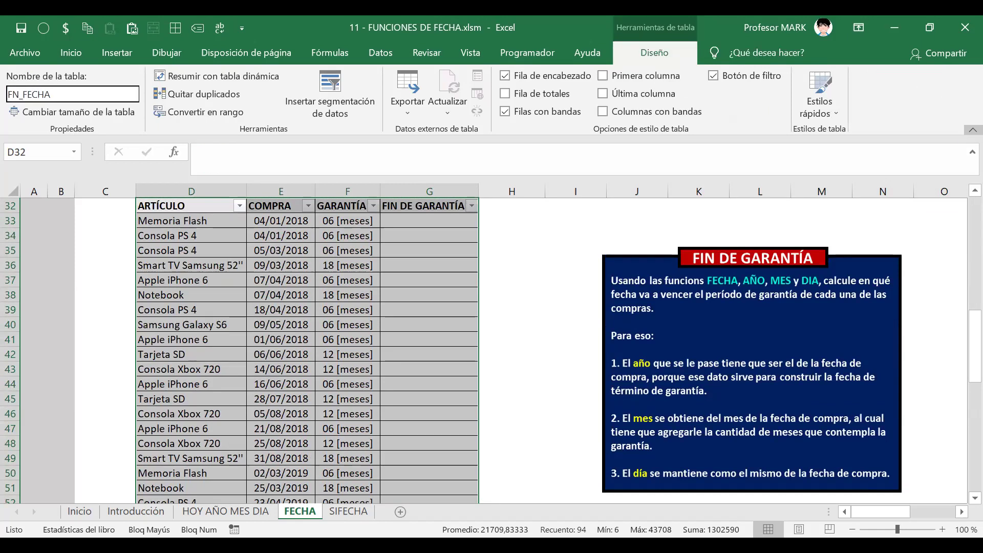
{"action": "key", "text": "Return"}
{"action": "key", "text": "Up"}
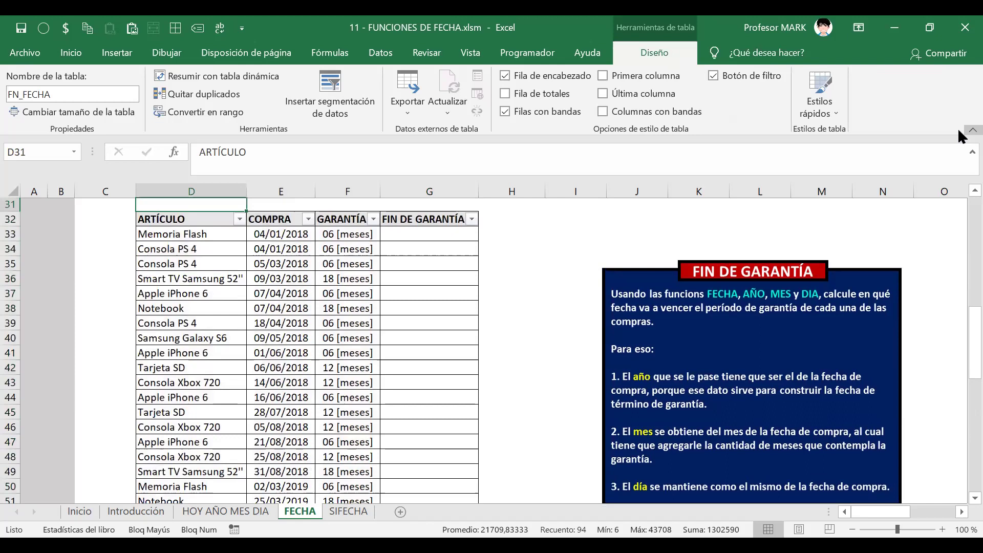
Examine the COMPRA, GARANTÍA and FIN DE GARANTÍA cells in the table's first row.
{"action": "key", "text": "Down"}
{"action": "key", "text": "Down"}
{"action": "key", "text": "Left"}
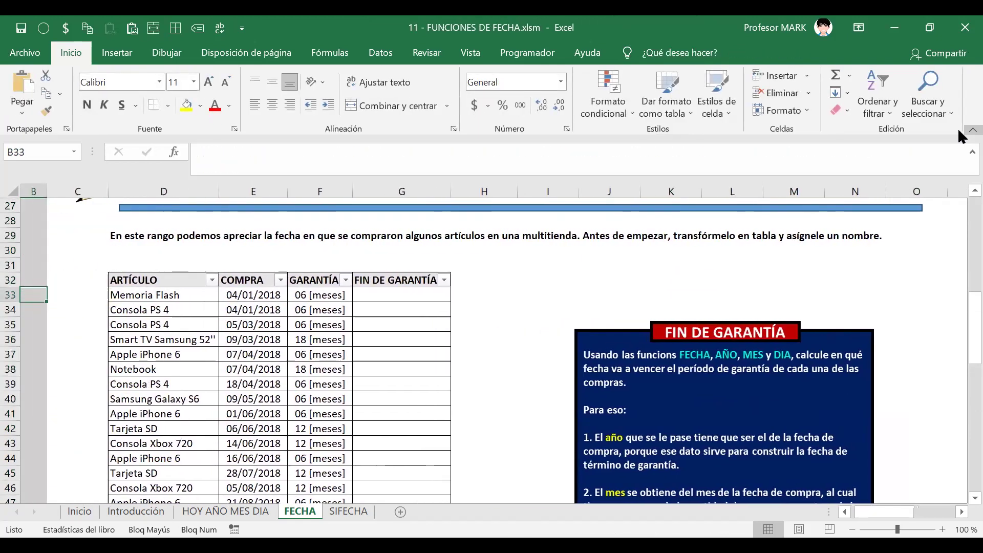
{"action": "key", "text": "Right"}
{"action": "key", "text": "Right"}
{"action": "key", "text": "Right"}
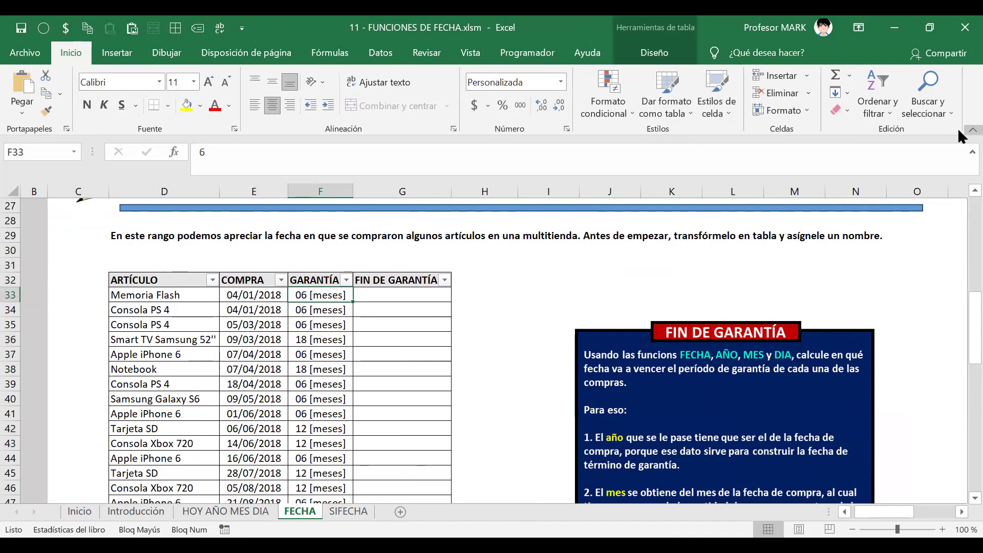
{"action": "key", "text": "Right"}
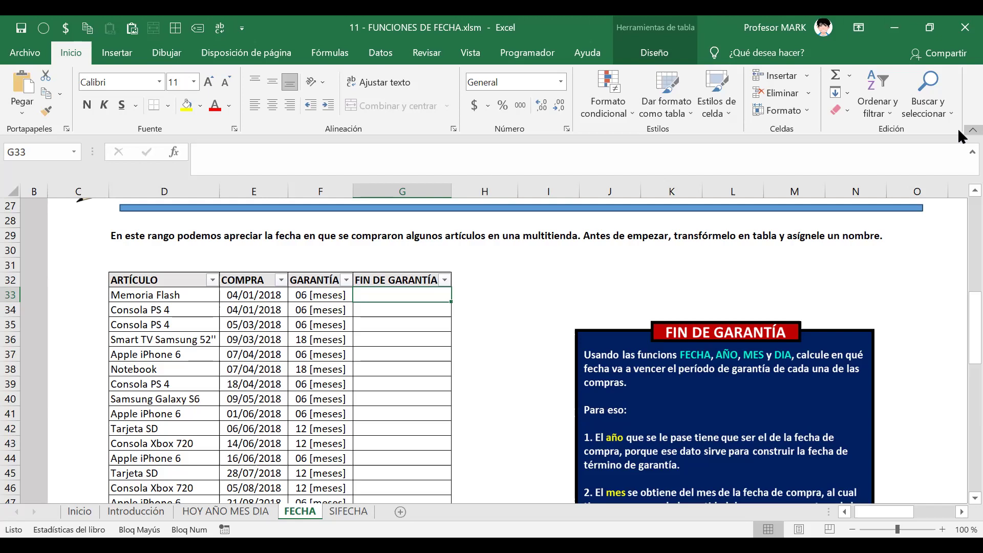
{"action": "key", "text": "Left"}
{"action": "key", "text": "Left"}
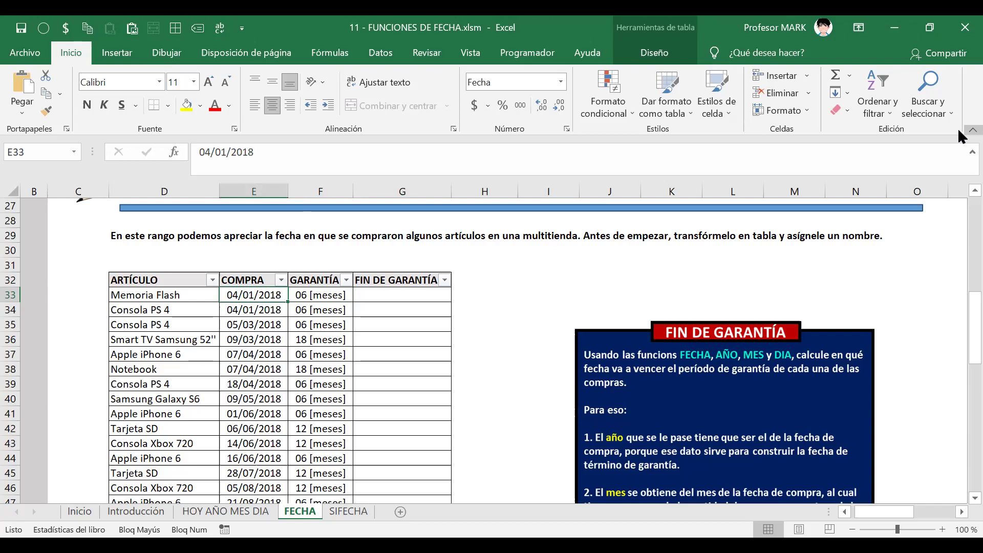
{"action": "key", "text": "Right"}
{"action": "key", "text": "Right"}
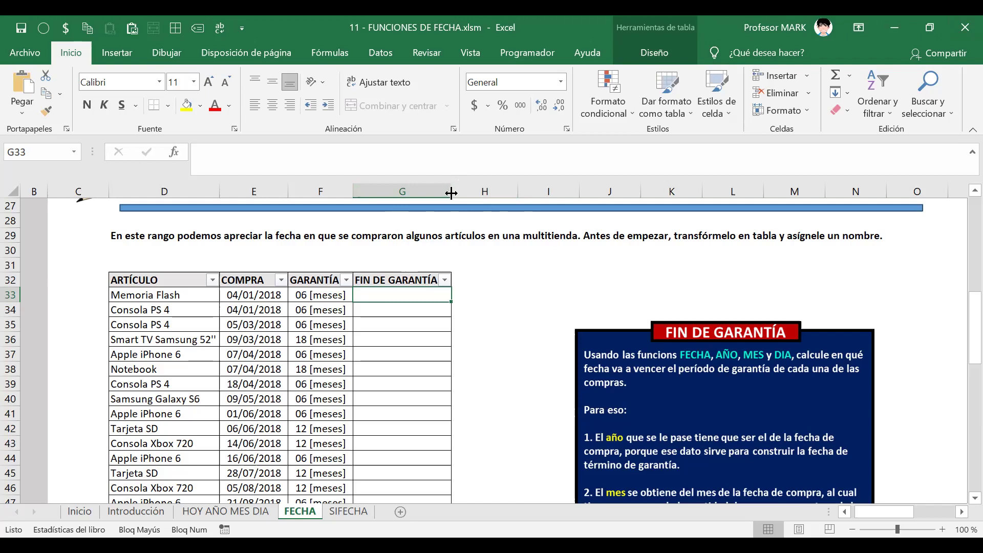
Widen the FIN DE GARANTÍA column to about five times its width and select its first data cell.
{"action": "left_click_drag", "start_coordinate": [451, 192], "coordinate": [818, 193]}
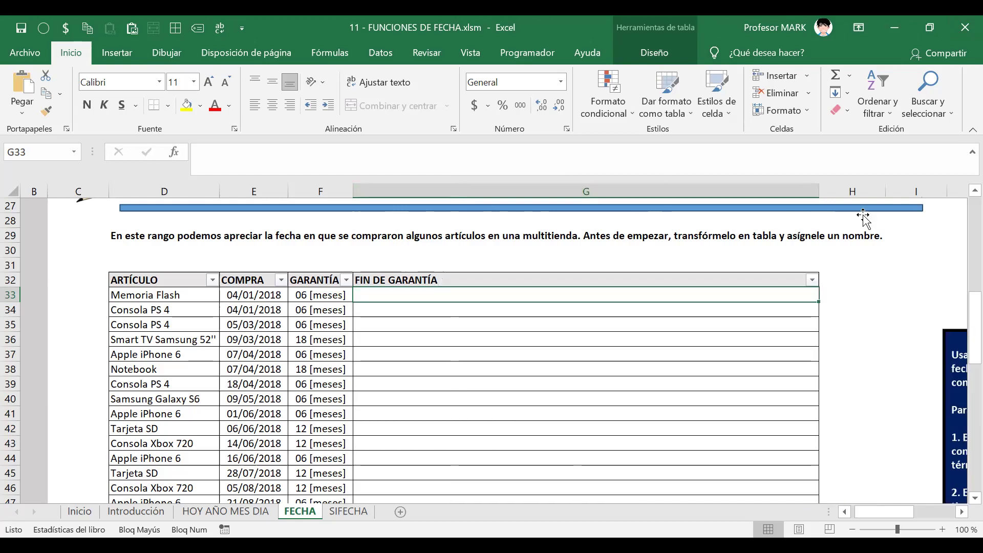
{"action": "left_click_drag", "start_coordinate": [838, 192], "coordinate": [843, 191]}
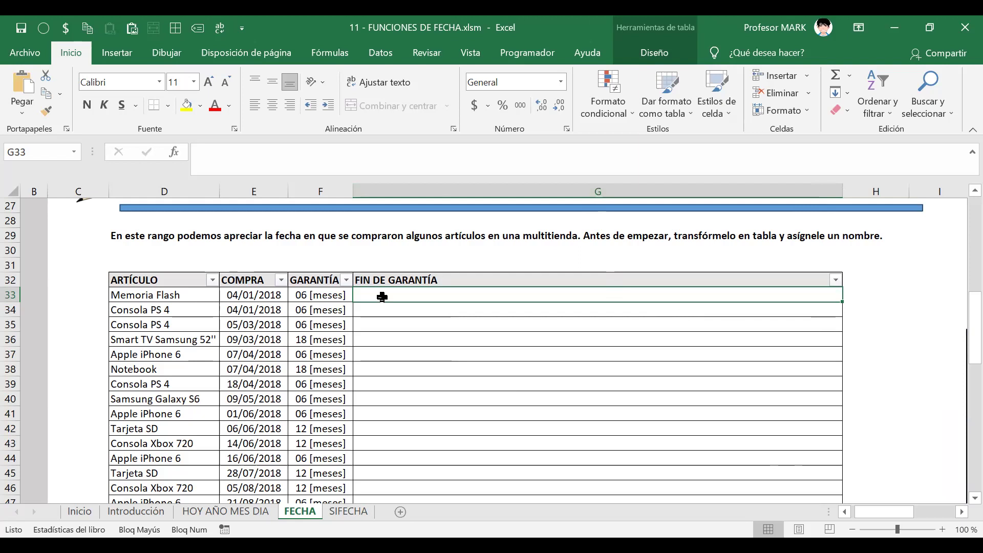
{"action": "left_click", "coordinate": [380, 279]}
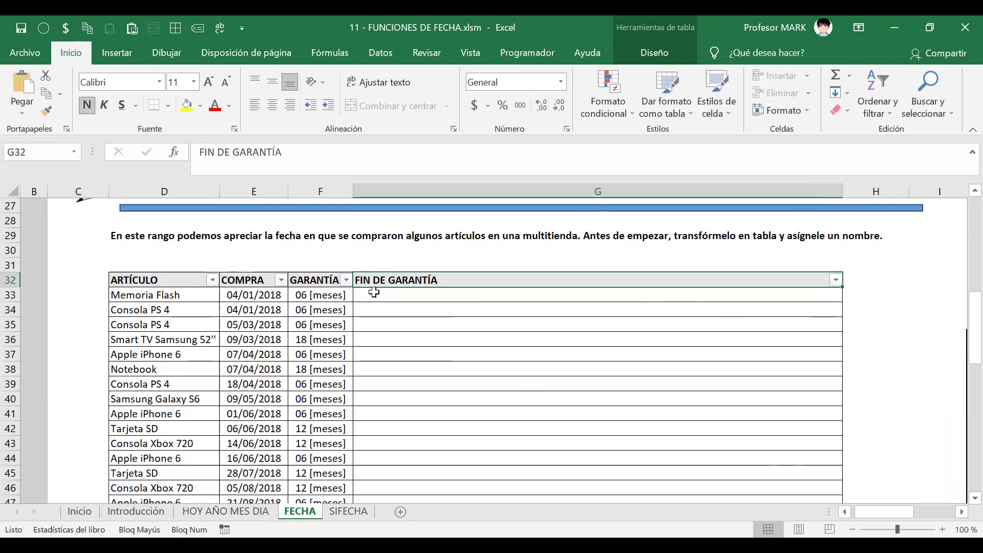
{"action": "left_click", "coordinate": [374, 292]}
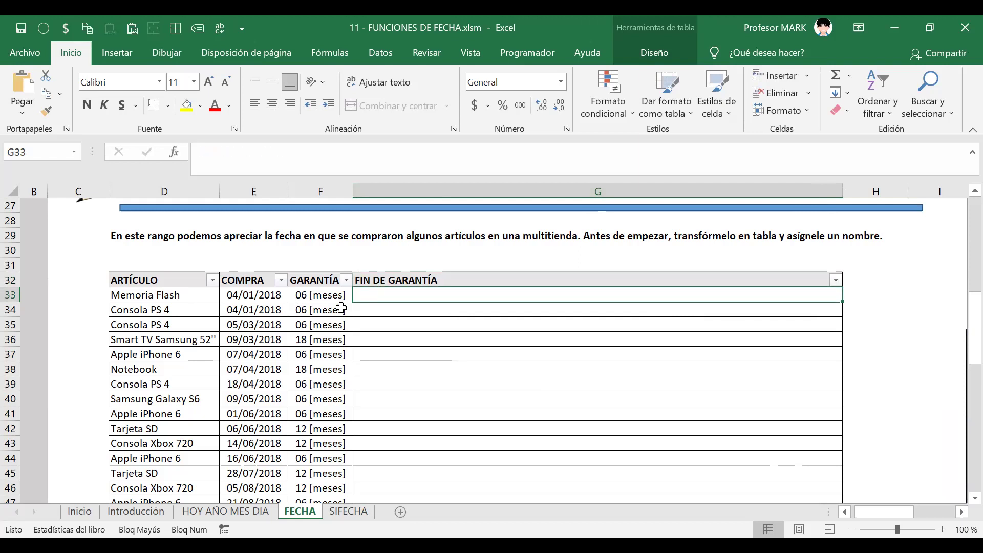
Begin a FECHA formula in the first FIN DE GARANTÍA cell, G33.
{"action": "left_click", "coordinate": [263, 299]}
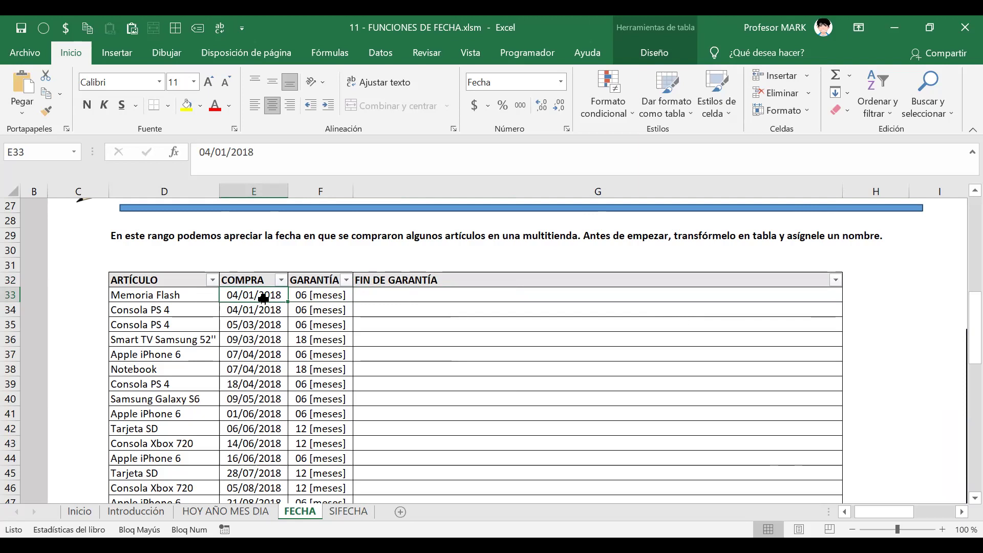
{"action": "left_click", "coordinate": [370, 294]}
{"action": "key", "text": "Caps_Lock"}
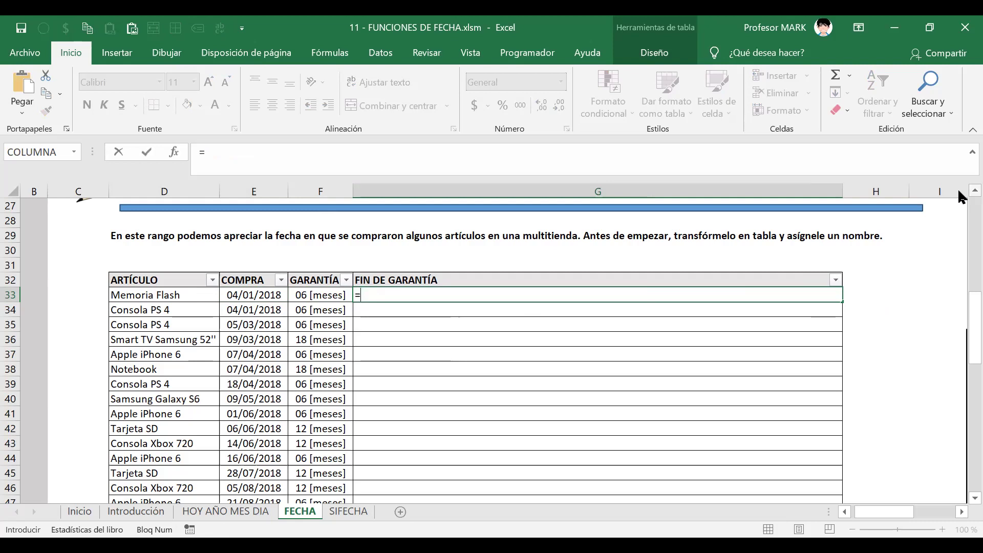
{"action": "type", "text": "FECHA("}
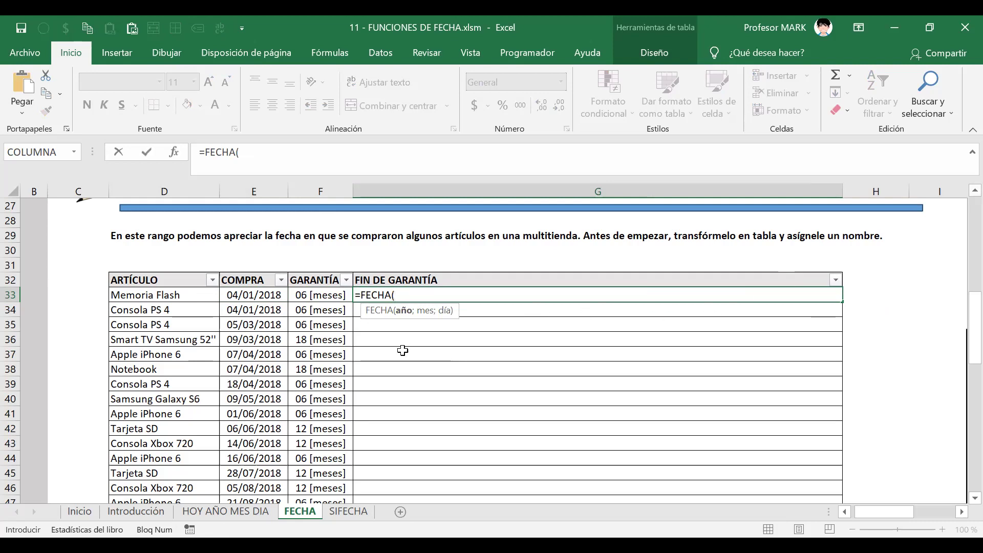
{"action": "type", "text": "2018"}
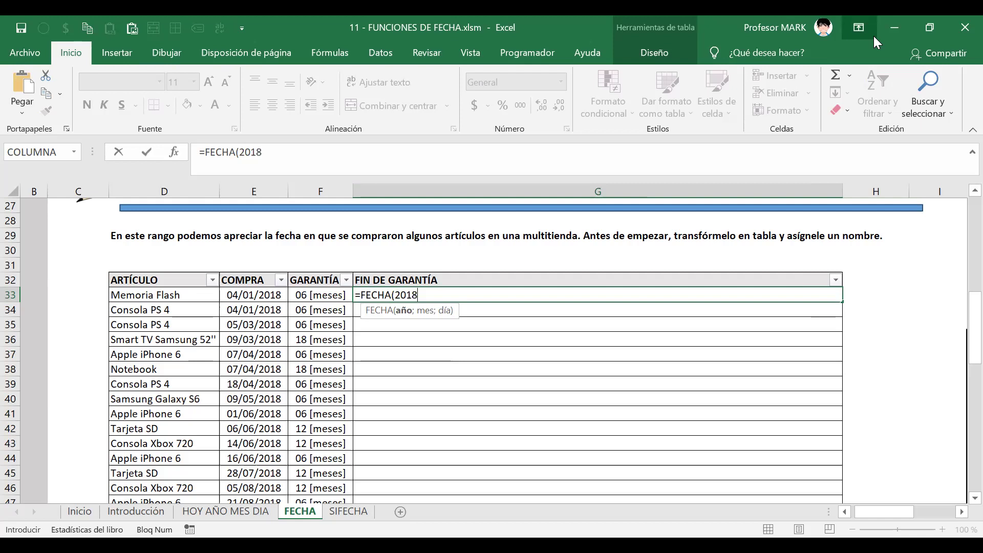
{"action": "key", "text": "BackSpace"}
{"action": "key", "text": "BackSpace"}
{"action": "key", "text": "BackSpace"}
{"action": "key", "text": "BackSpace"}
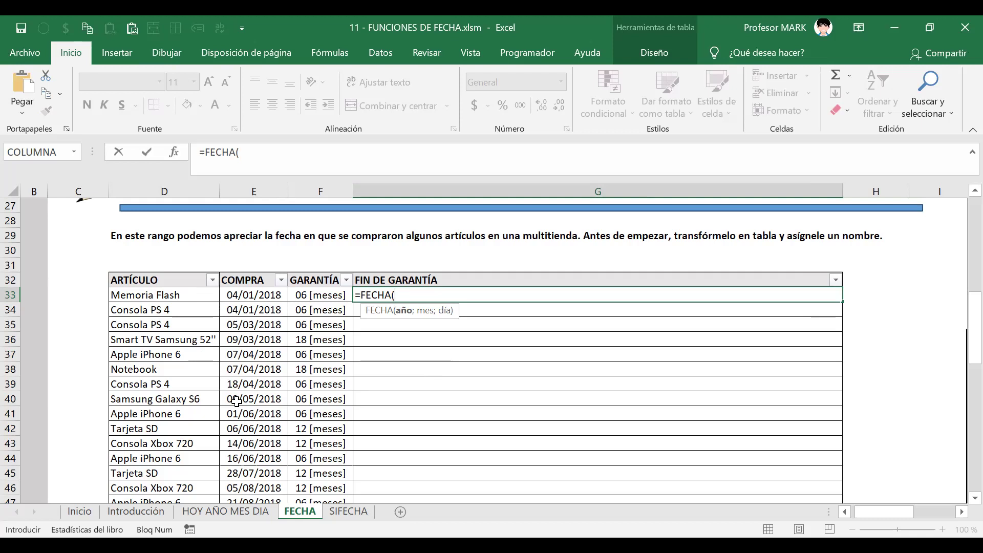
{"action": "key", "text": "F2"}
{"action": "left_click", "coordinate": [245, 295]}
{"action": "scroll", "coordinate": [245, 295], "scroll_direction": "down", "scroll_amount": 7}
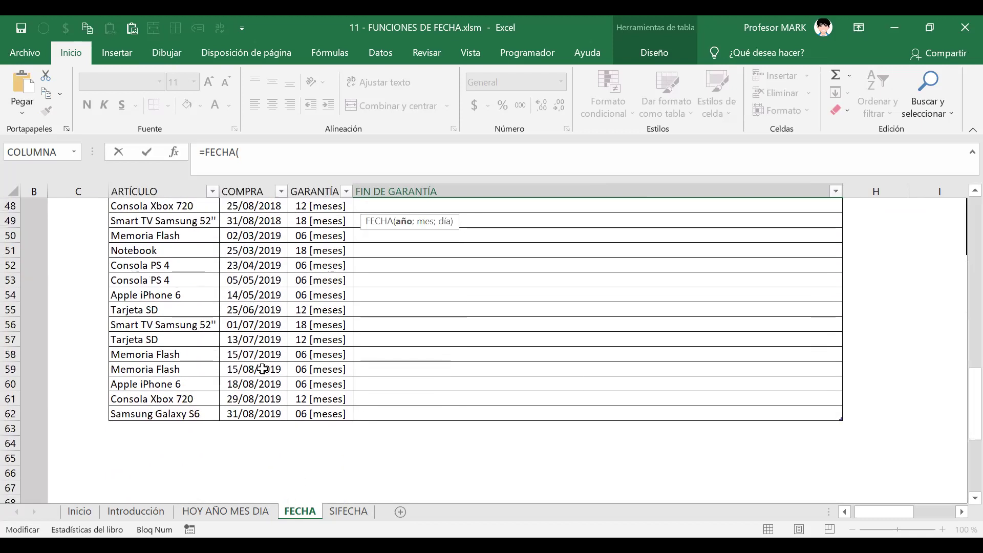
{"action": "scroll", "coordinate": [263, 369], "scroll_direction": "up", "scroll_amount": 5}
{"action": "scroll", "coordinate": [601, 459], "scroll_direction": "up", "scroll_amount": 4}
{"action": "scroll", "coordinate": [602, 459], "scroll_direction": "down", "scroll_amount": 2}
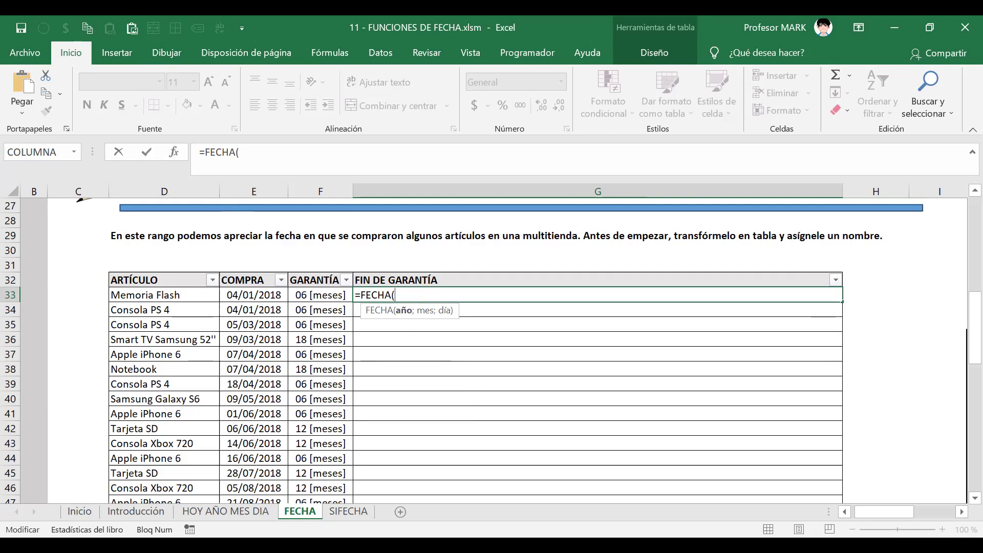
{"action": "type", "text": "AÑO("}
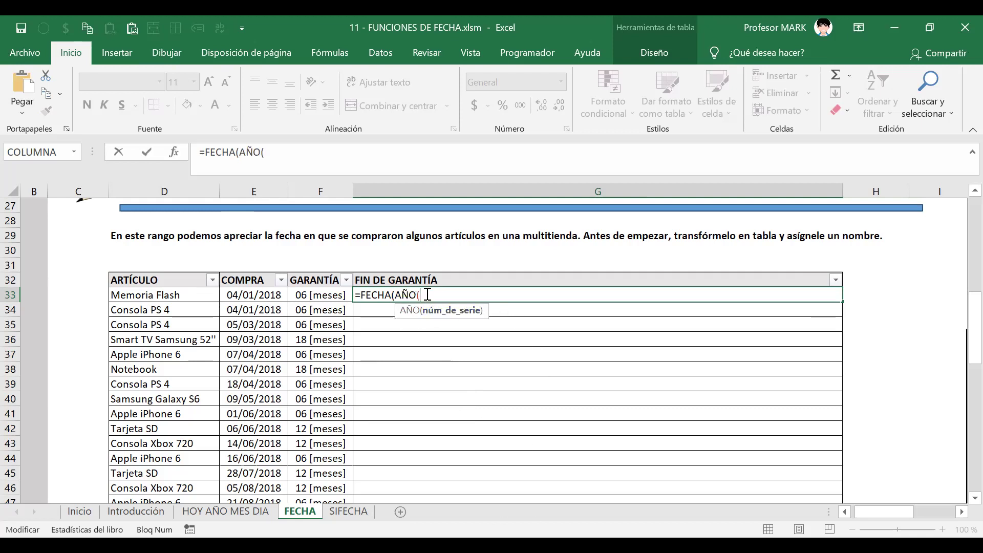
{"action": "left_click", "coordinate": [249, 294]}
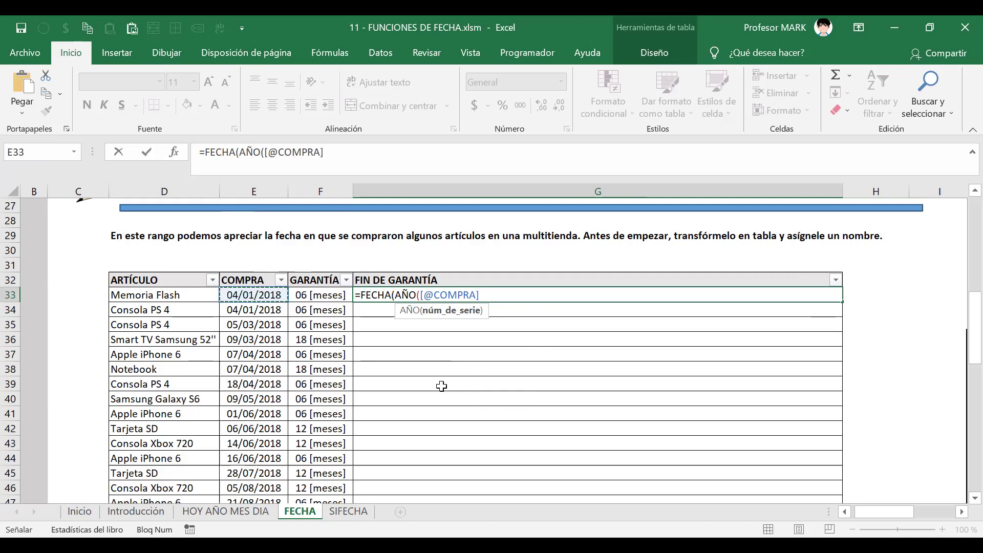
{"action": "type", "text": ")"}
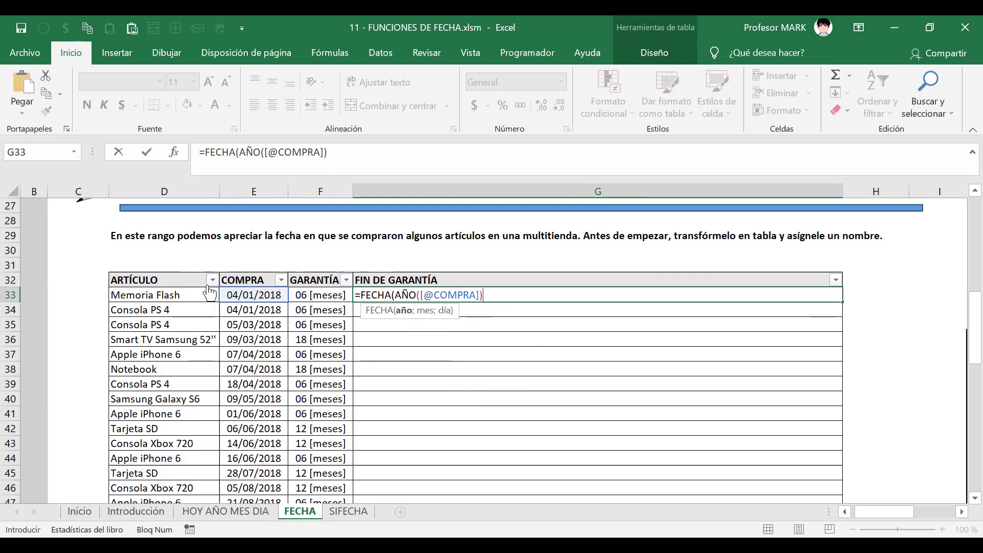
{"action": "type", "text": ";"}
{"action": "type", "text": "8"}
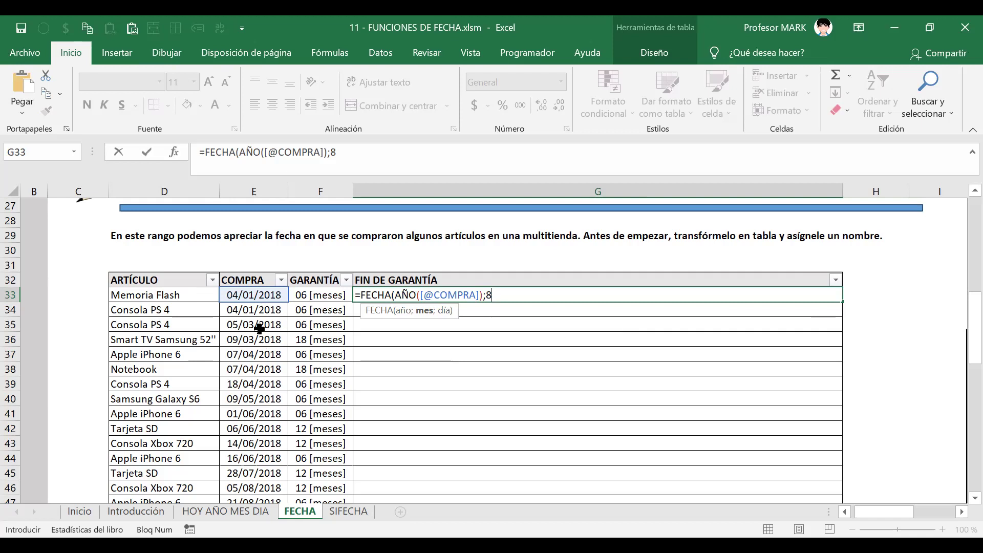
{"action": "key", "text": "BackSpace"}
{"action": "left_click_drag", "start_coordinate": [971, 311], "coordinate": [971, 310]}
{"action": "type", "text": "MES("}
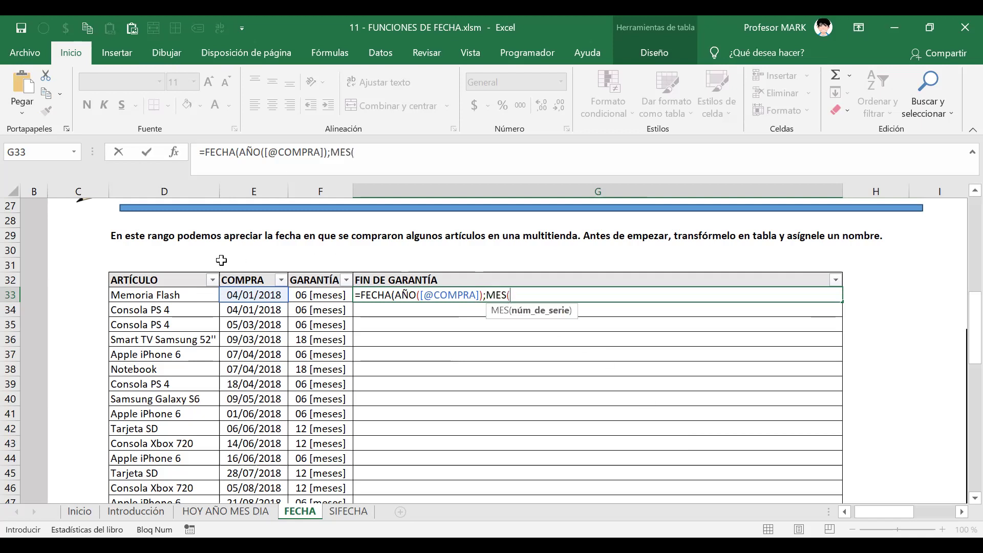
{"action": "left_click", "coordinate": [244, 297]}
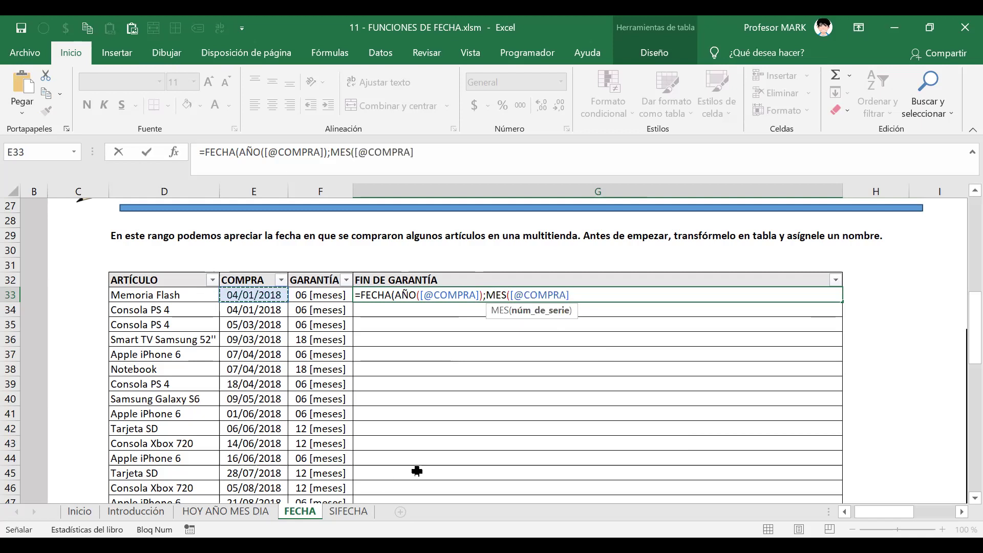
{"action": "type", "text": ")"}
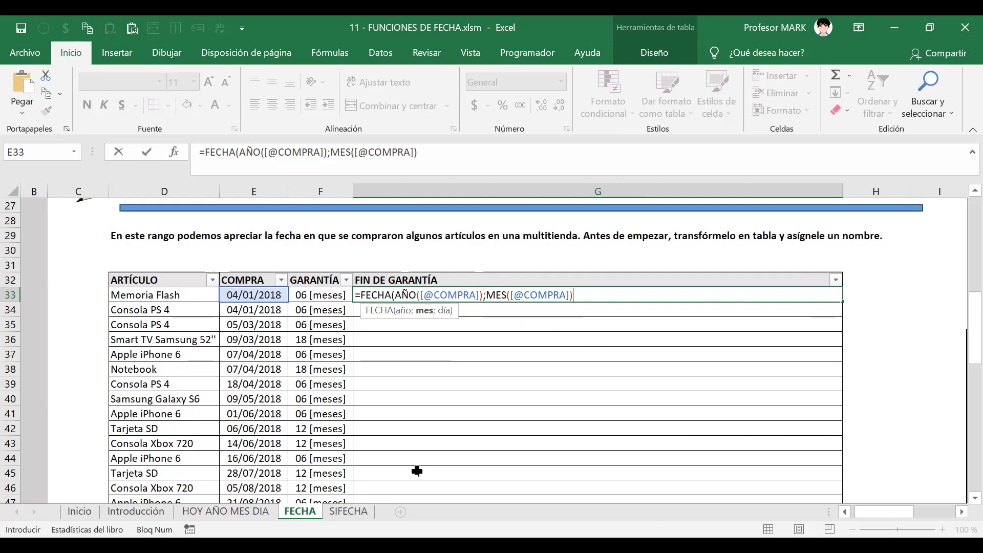
{"action": "left_click_drag", "start_coordinate": [581, 295], "coordinate": [486, 285]}
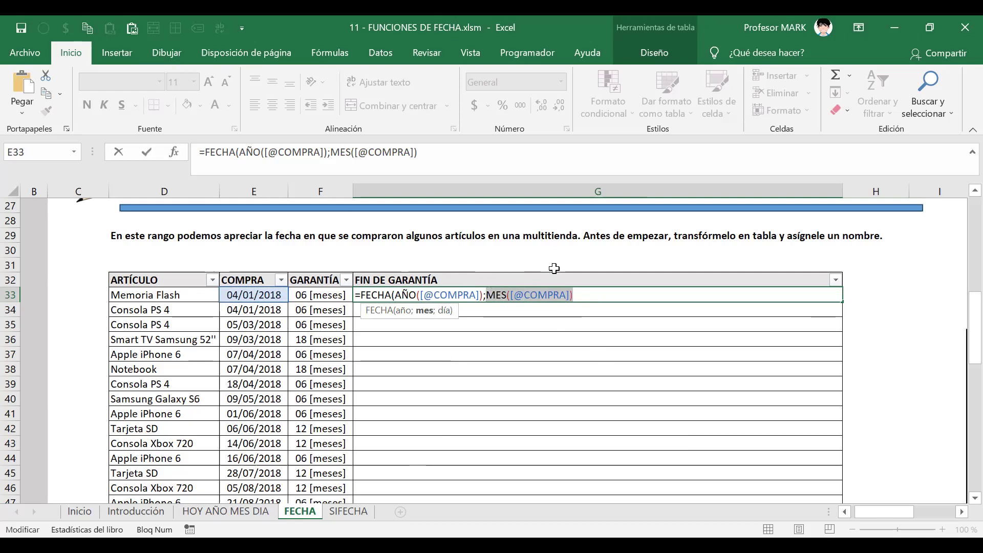
{"action": "type", "text": "1"}
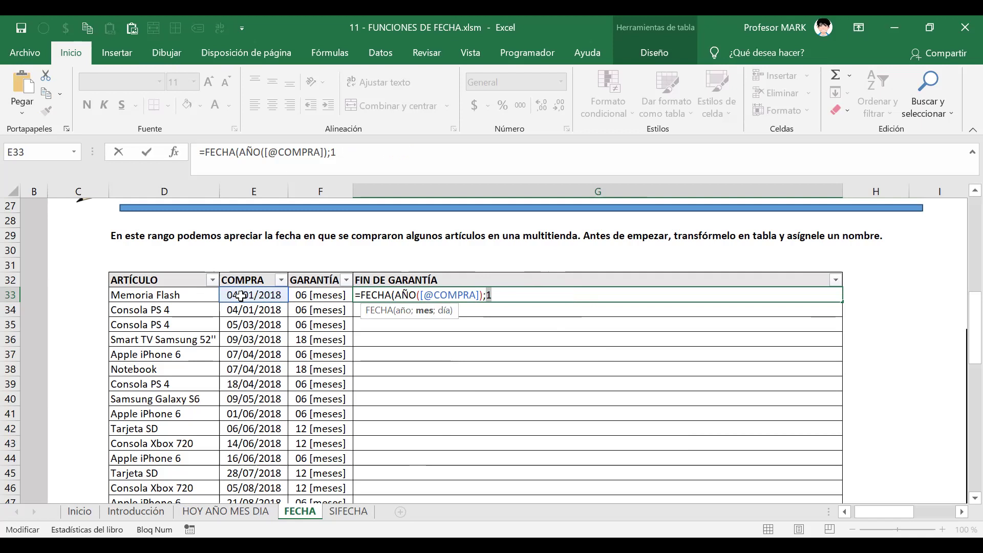
{"action": "key", "text": "ctrl+z"}
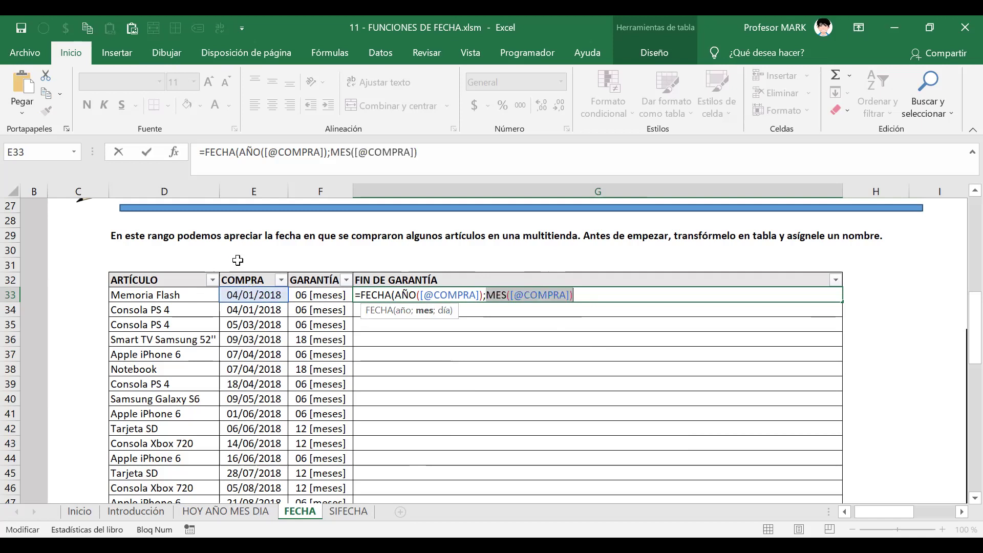
{"action": "left_click", "coordinate": [583, 293]}
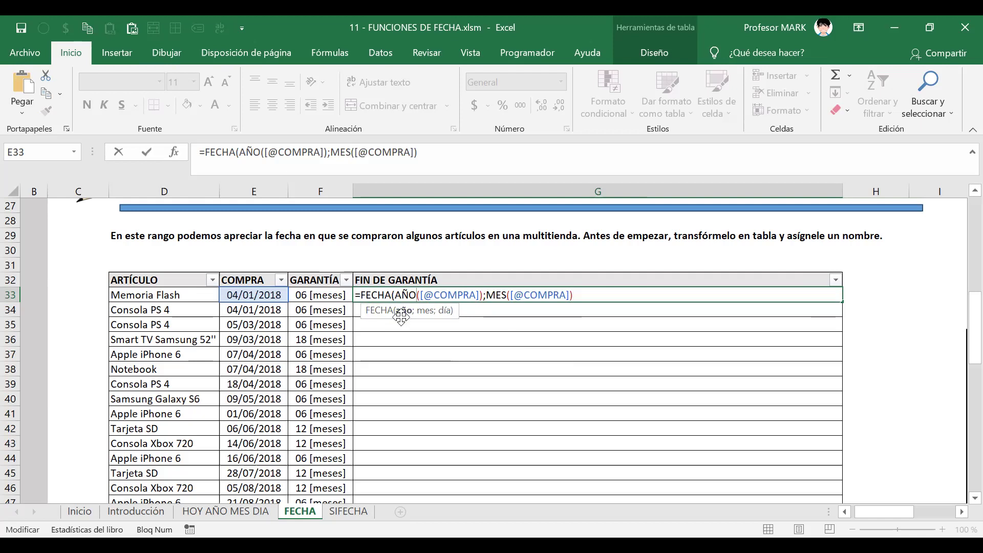
Check which parts of the G33 formula fill the año and mes arguments of FECHA.
{"action": "left_click", "coordinate": [404, 310]}
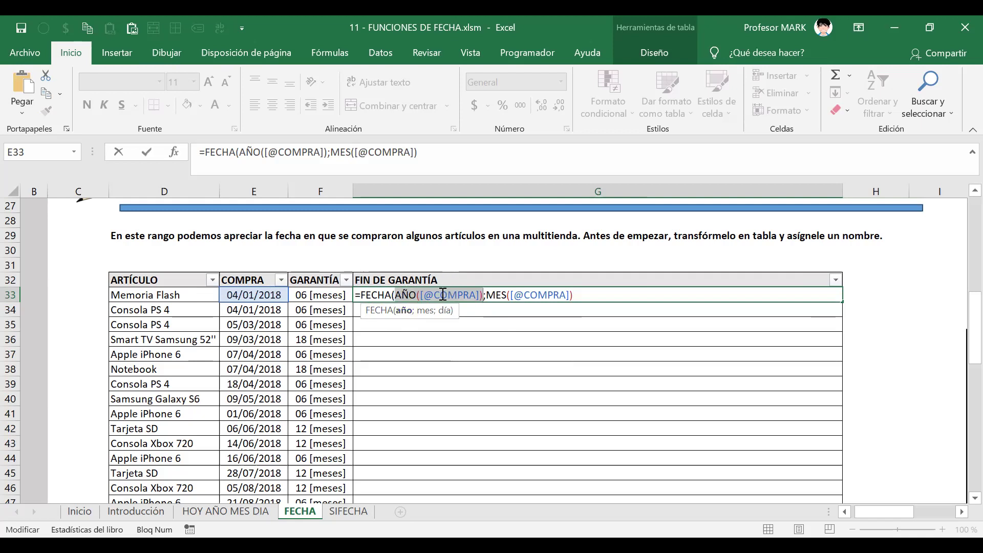
{"action": "left_click", "coordinate": [486, 295]}
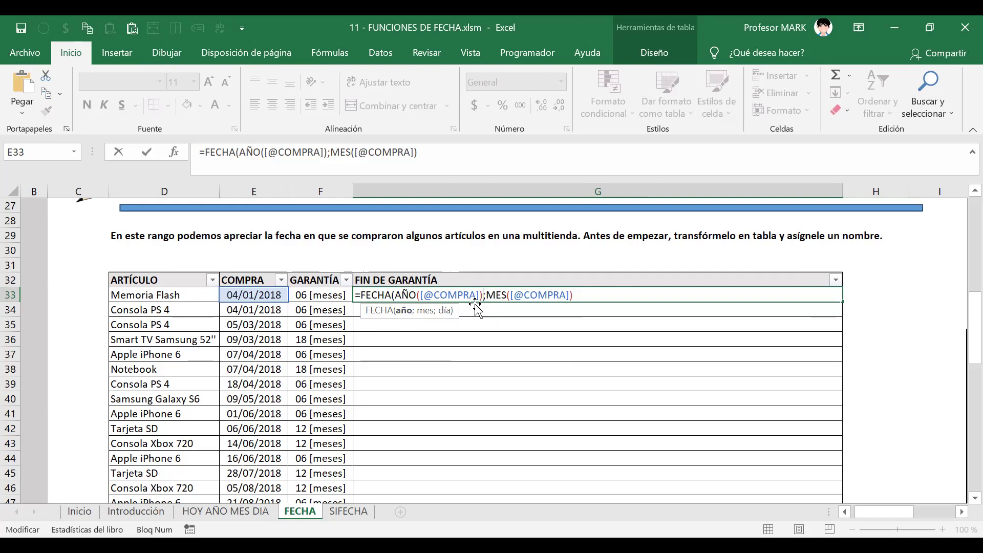
{"action": "left_click", "coordinate": [394, 310]}
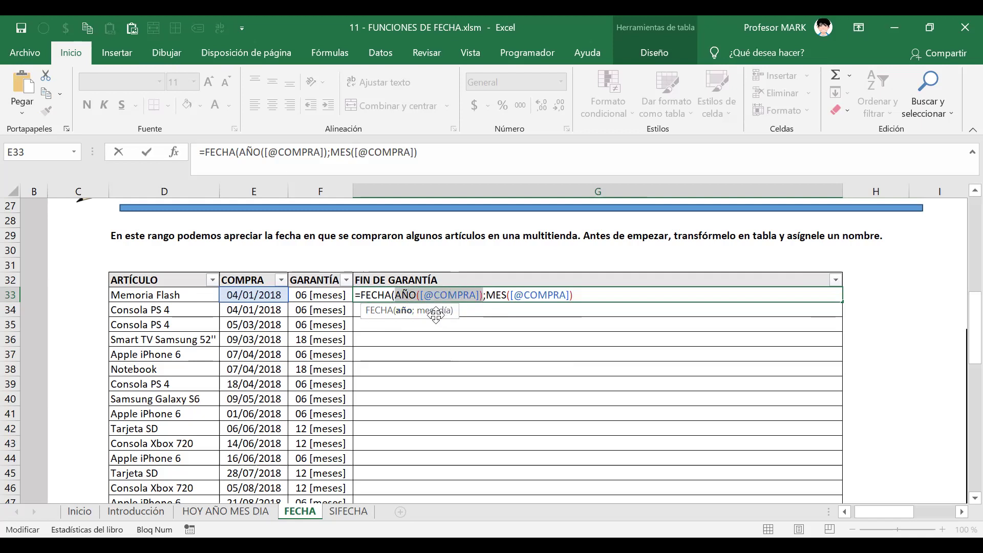
{"action": "left_click", "coordinate": [427, 311]}
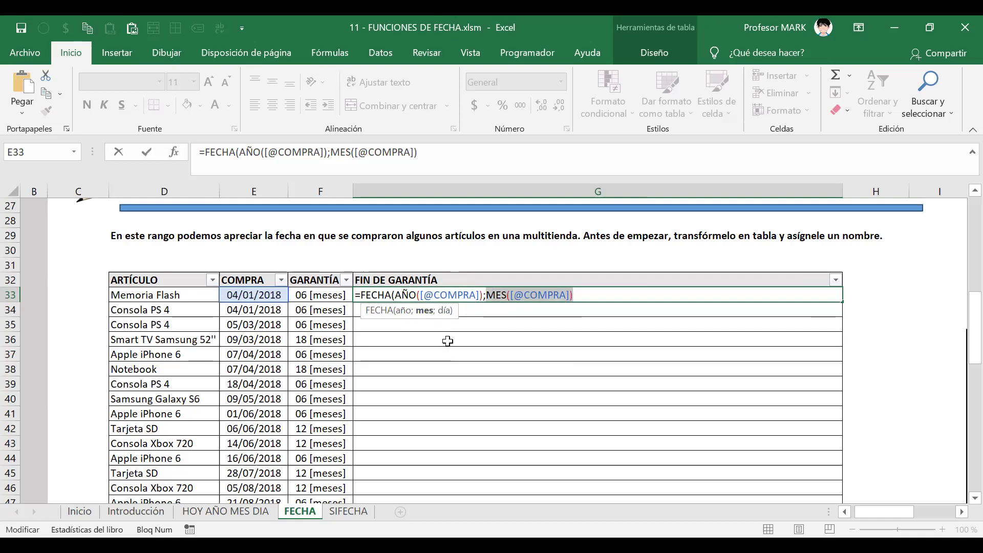
{"action": "left_click", "coordinate": [586, 295]}
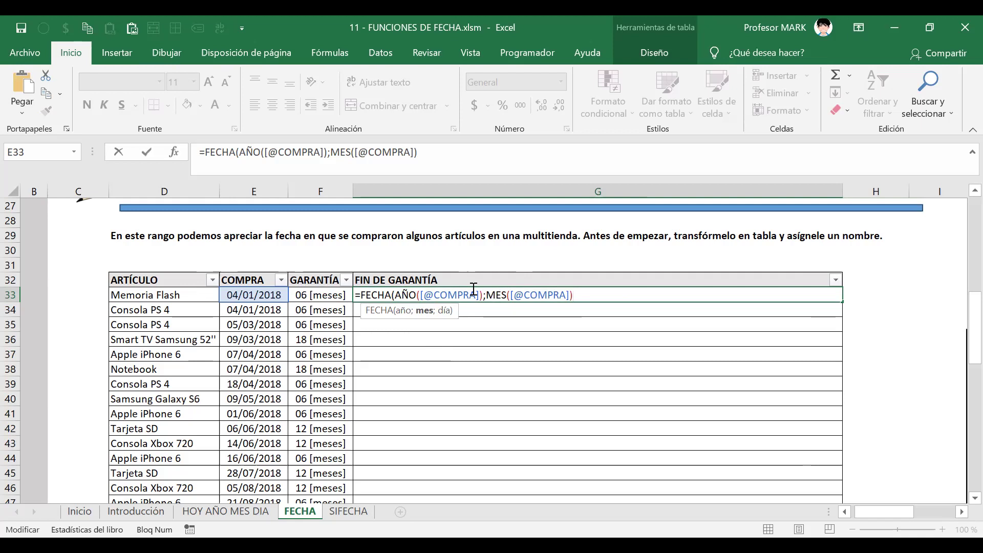
{"action": "type", "text": "+"}
{"action": "left_click", "coordinate": [425, 311]}
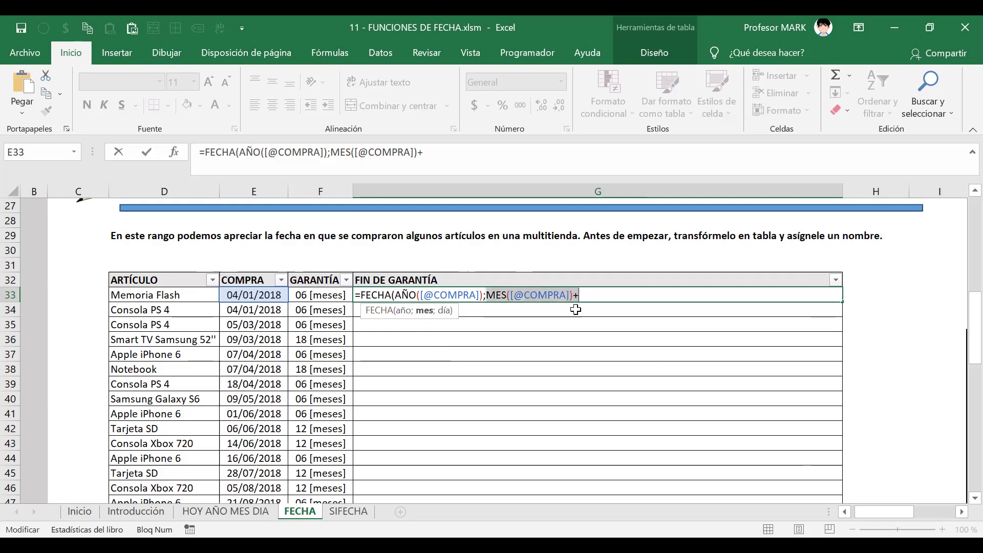
{"action": "left_click", "coordinate": [592, 298]}
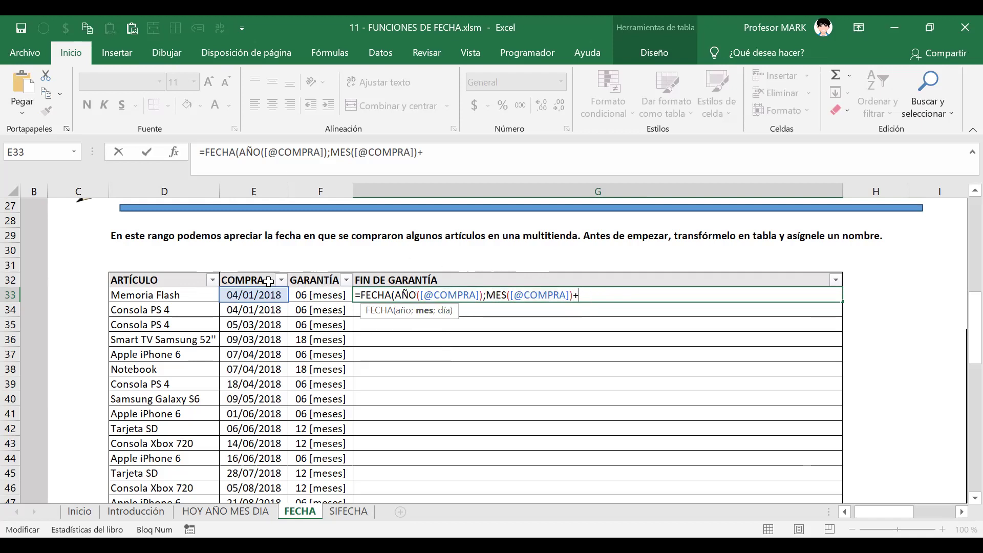
{"action": "left_click", "coordinate": [332, 295]}
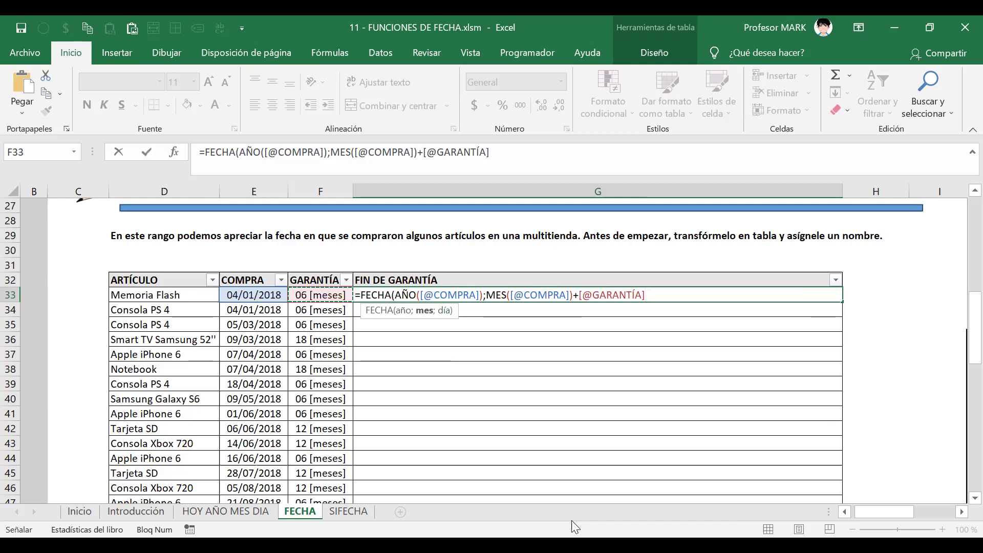
{"action": "scroll", "coordinate": [292, 436], "scroll_direction": "down", "scroll_amount": 3}
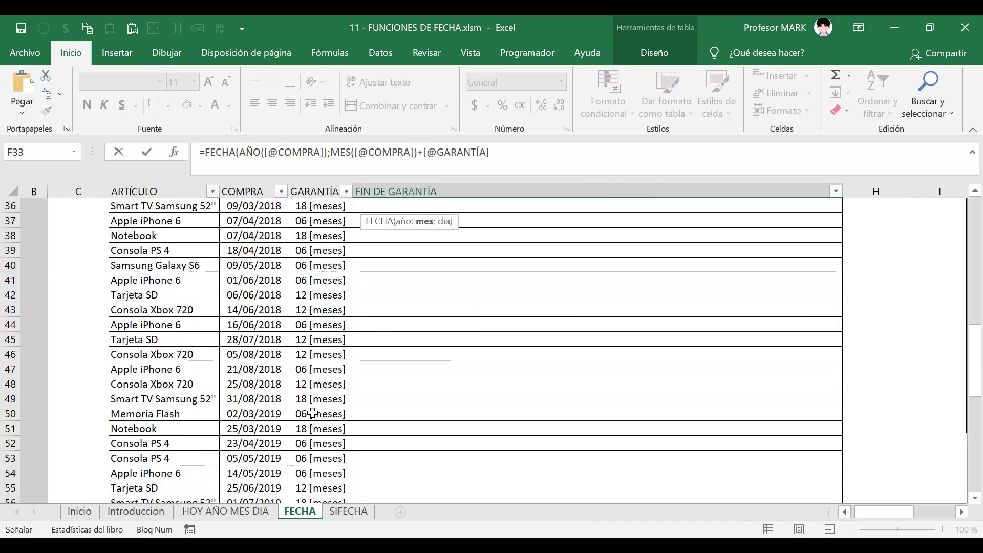
{"action": "scroll", "coordinate": [313, 413], "scroll_direction": "down", "scroll_amount": 3}
{"action": "scroll", "coordinate": [315, 471], "scroll_direction": "up", "scroll_amount": 5}
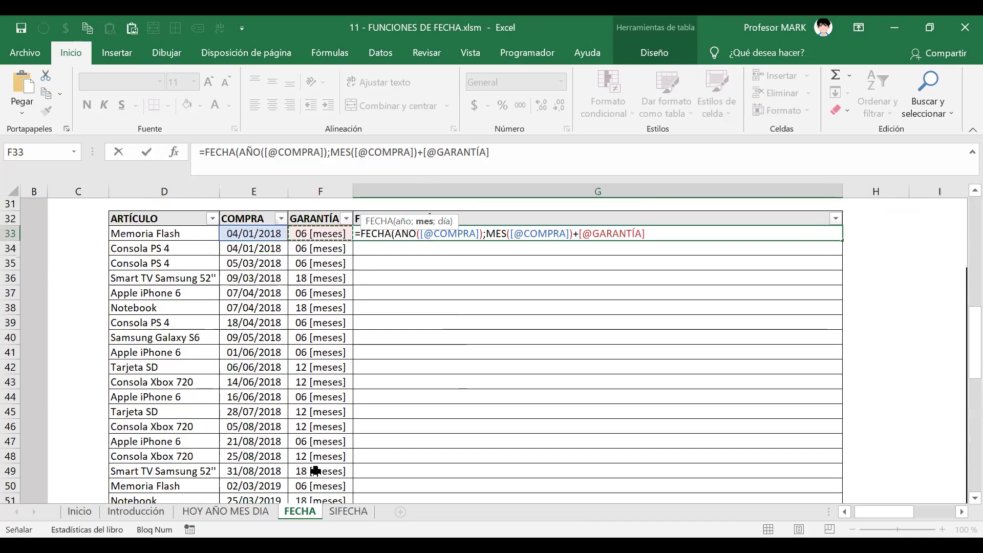
{"action": "scroll", "coordinate": [328, 335], "scroll_direction": "up", "scroll_amount": 2}
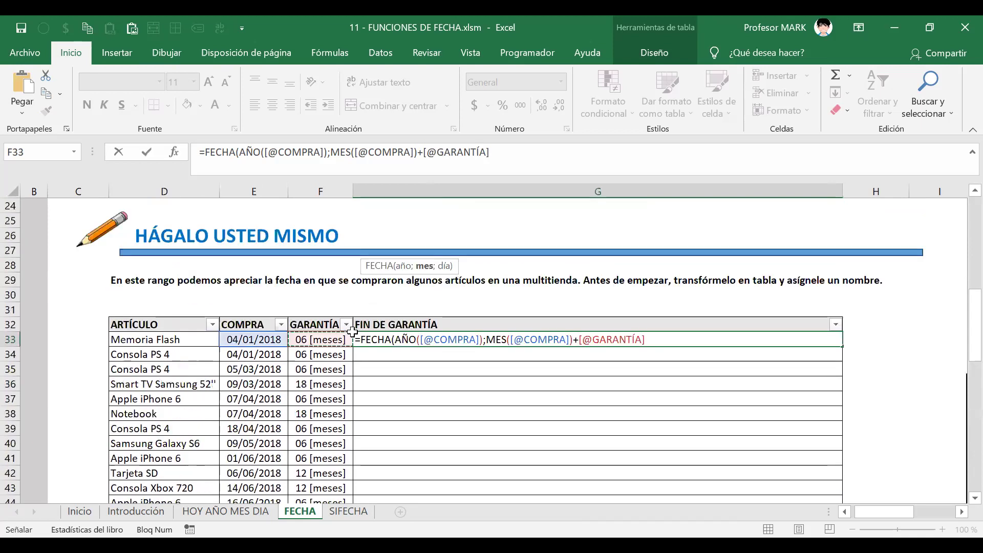
{"action": "scroll", "coordinate": [847, 304], "scroll_direction": "up", "scroll_amount": 1}
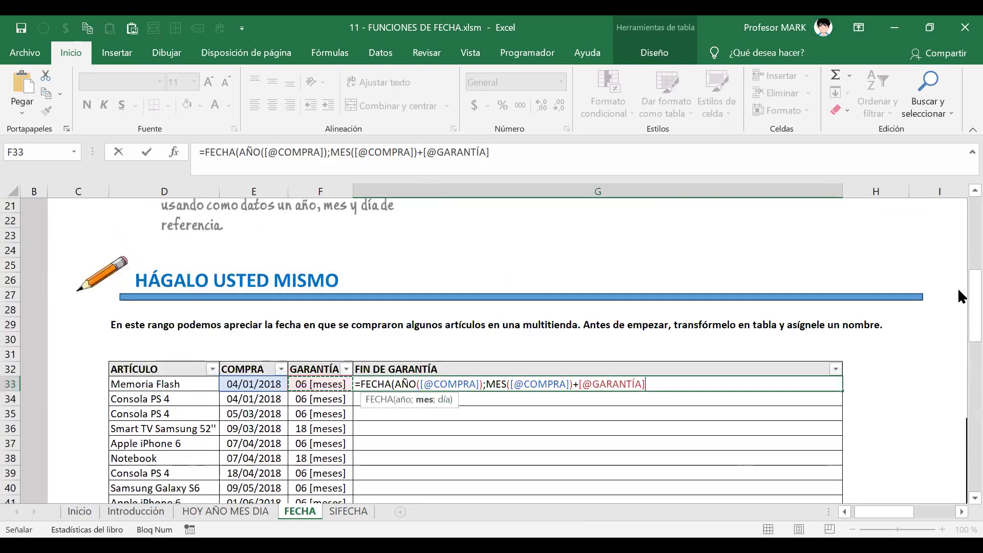
{"action": "type", "text": ";"}
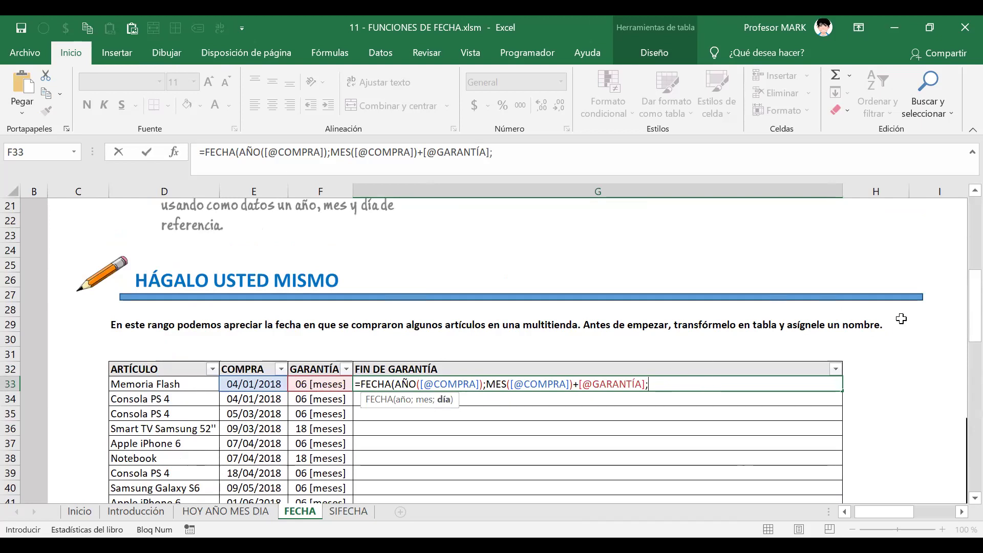
{"action": "type", "text": "27"}
{"action": "key", "text": "BackSpace"}
{"action": "key", "text": "BackSpace"}
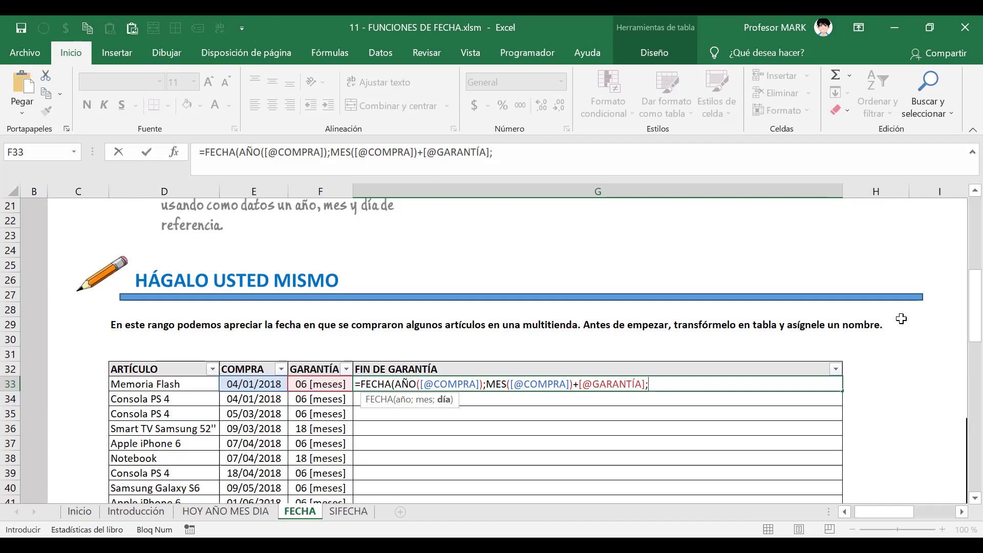
{"action": "type", "text": "dia"}
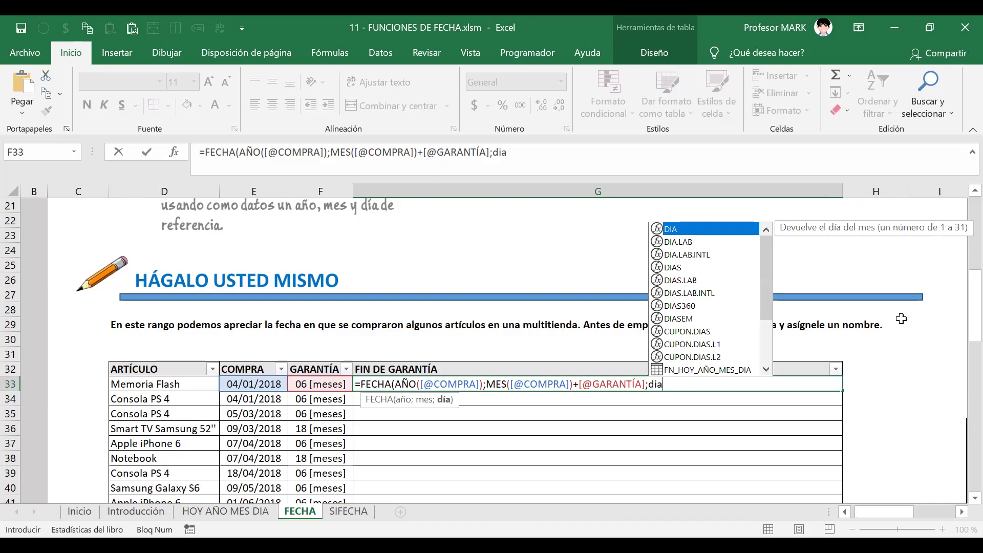
{"action": "key", "text": "Tab"}
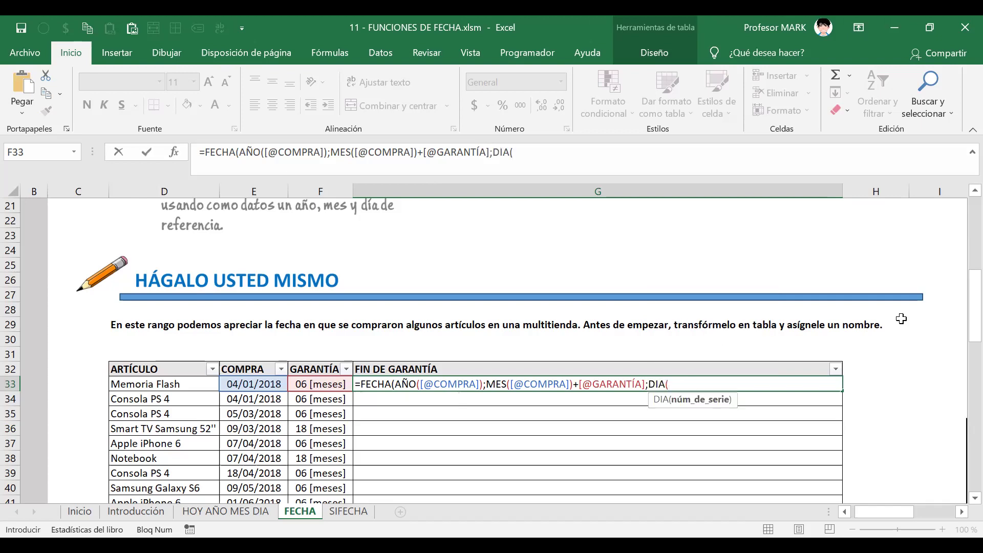
{"action": "left_click", "coordinate": [235, 387]}
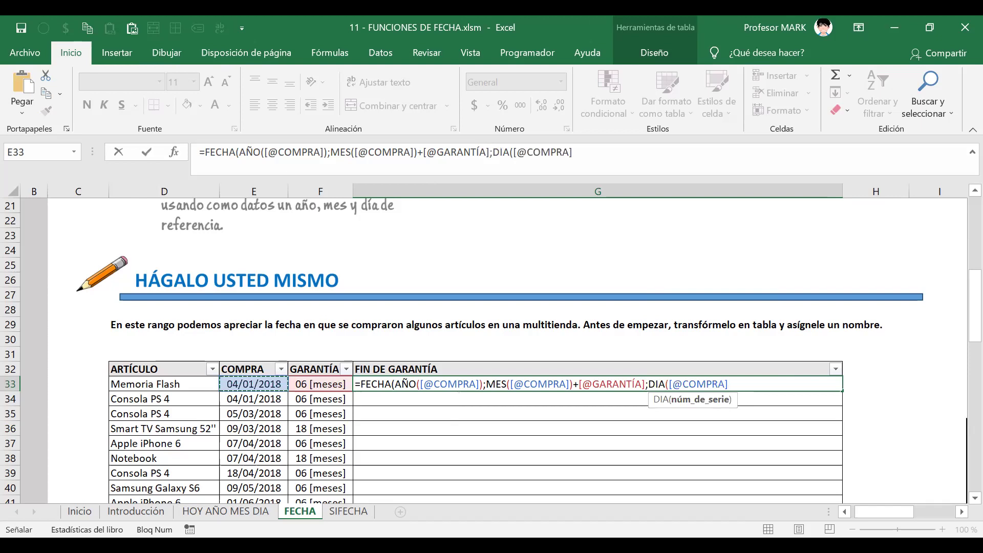
{"action": "type", "text": ")"}
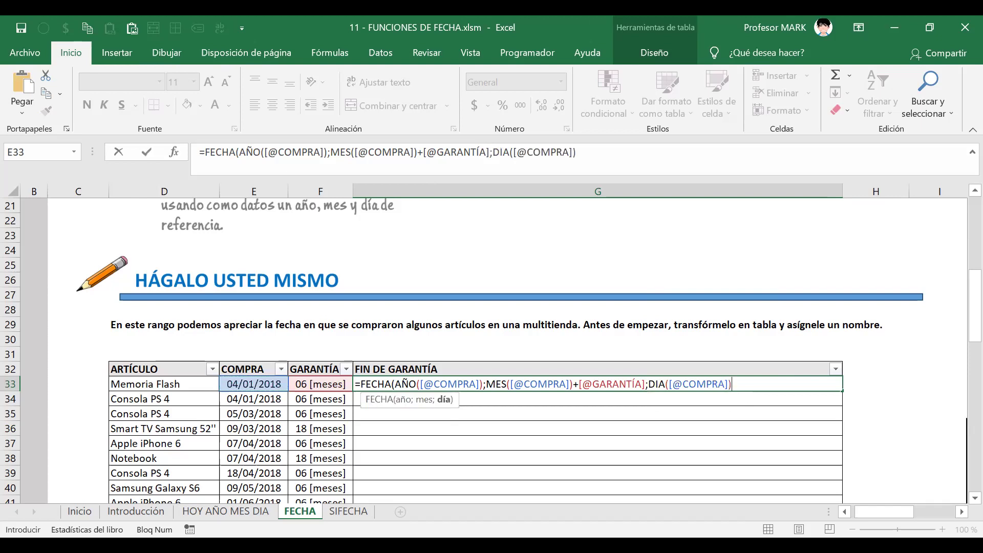
{"action": "type", "text": ")"}
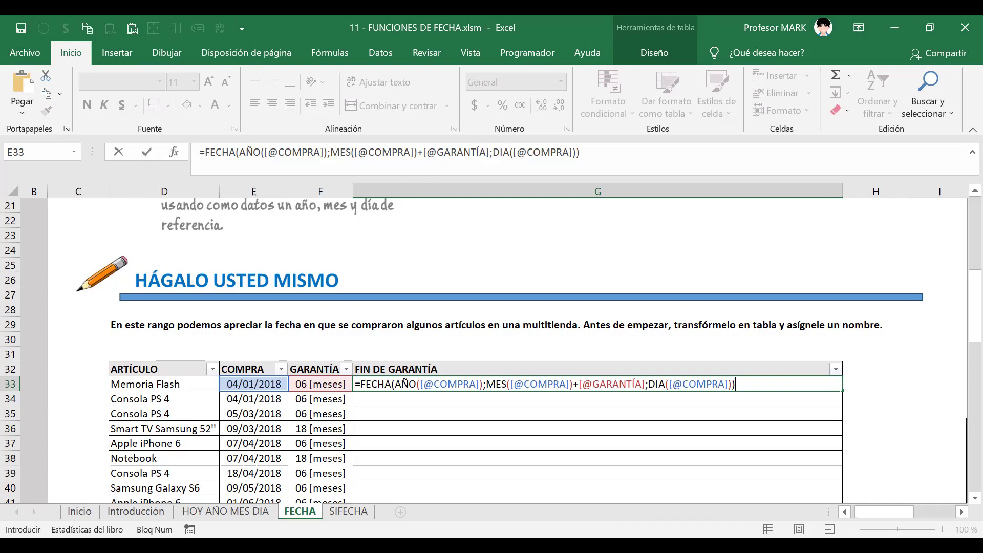
{"action": "key", "text": "Return"}
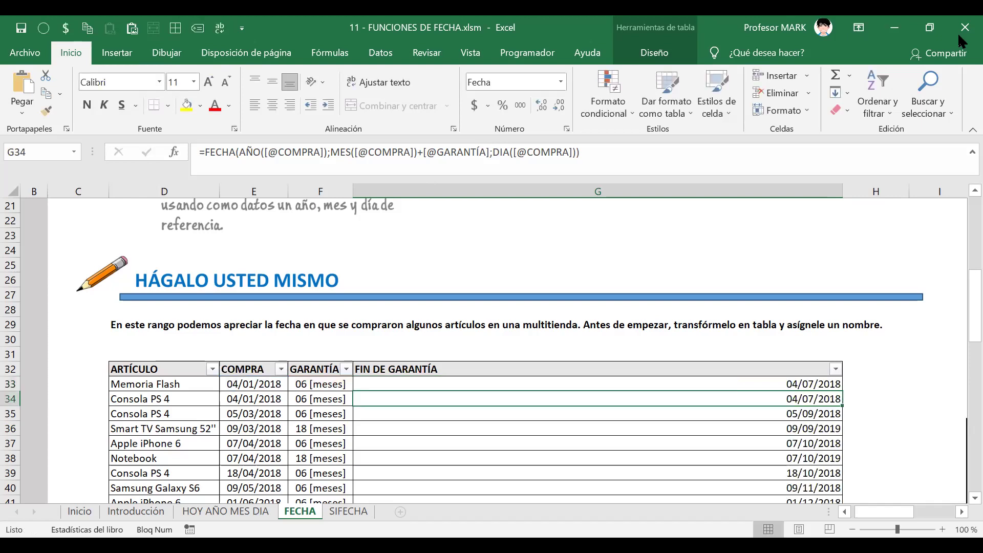
Narrow the FIN DE GARANTÍA column to suit its dates and review the formula in G33.
{"action": "left_click_drag", "start_coordinate": [842, 196], "coordinate": [465, 192]}
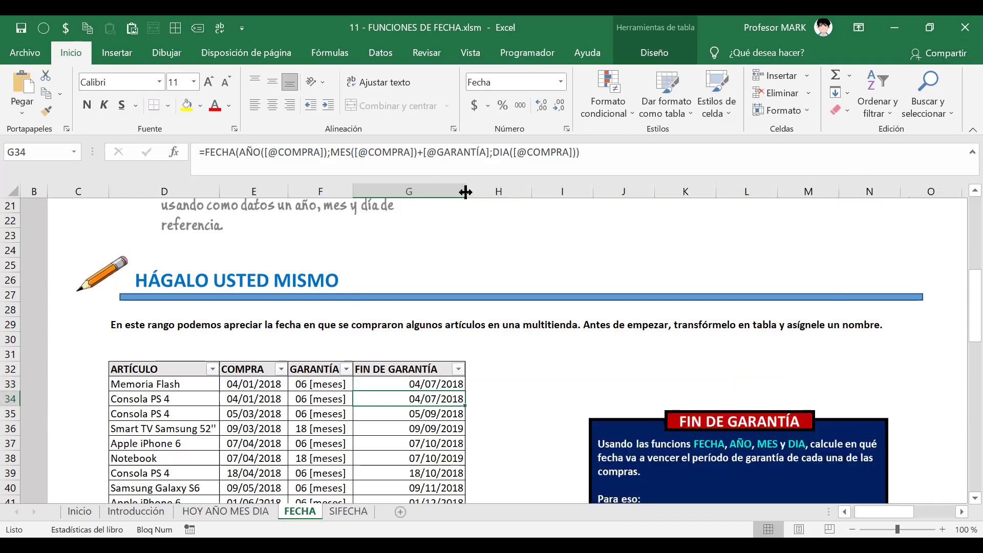
{"action": "scroll", "coordinate": [467, 374], "scroll_direction": "down", "scroll_amount": 5}
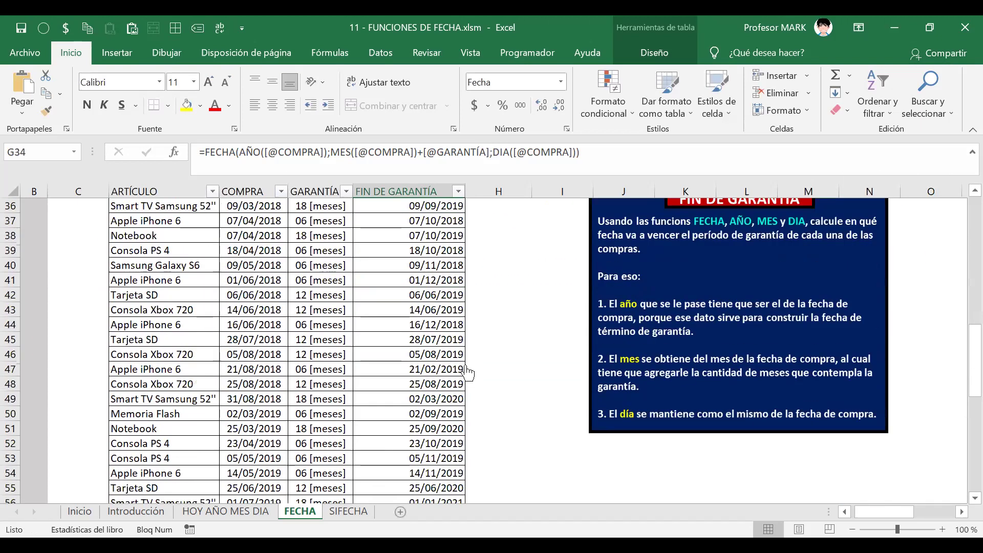
{"action": "scroll", "coordinate": [440, 307], "scroll_direction": "up", "scroll_amount": 3}
{"action": "double_click", "coordinate": [438, 294]}
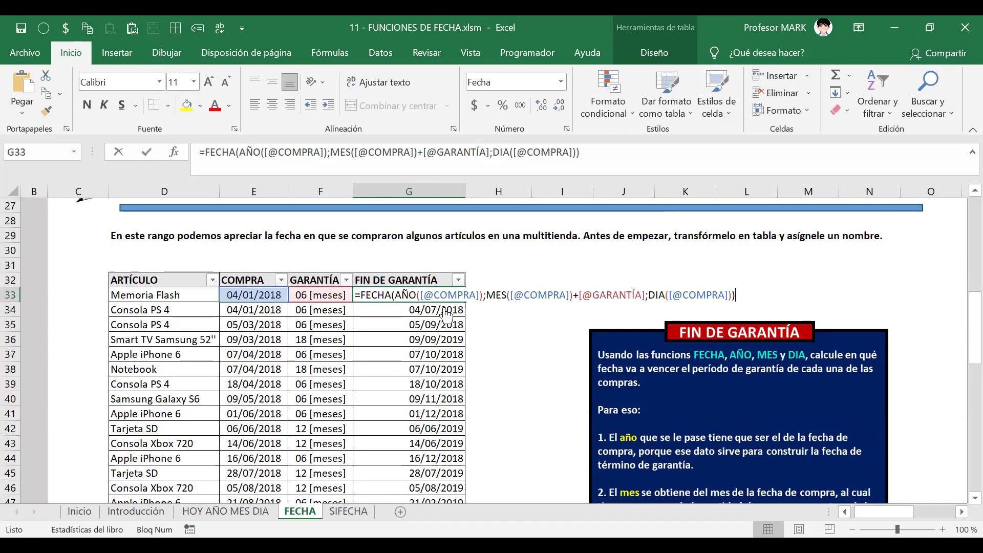
{"action": "key", "text": "Return"}
Check the FIN DE GARANTÍA dates in rows 45 and 47 against their COMPRA dates and GARANTÍA months.
{"action": "scroll", "coordinate": [445, 361], "scroll_direction": "down", "scroll_amount": 4}
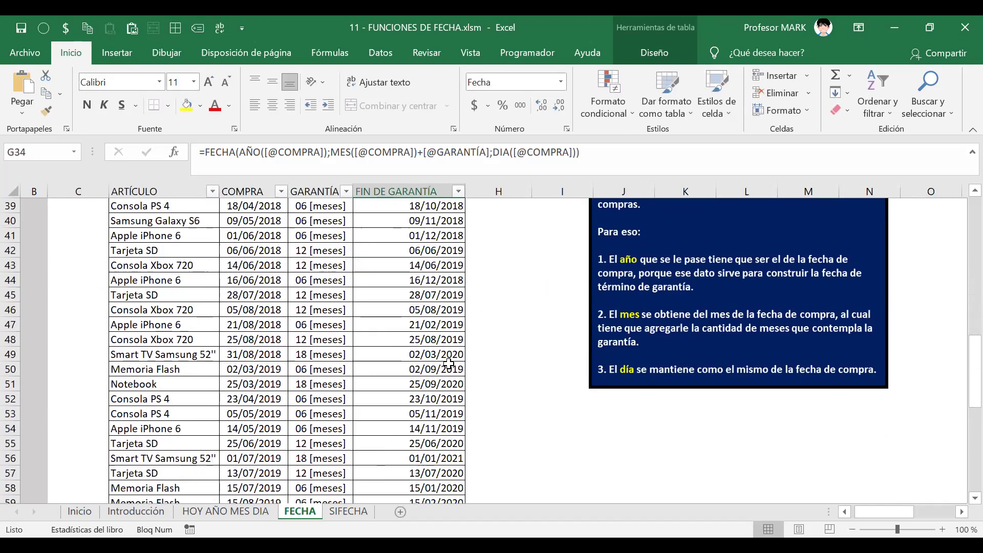
{"action": "left_click", "coordinate": [450, 251]}
{"action": "left_click", "coordinate": [236, 298]}
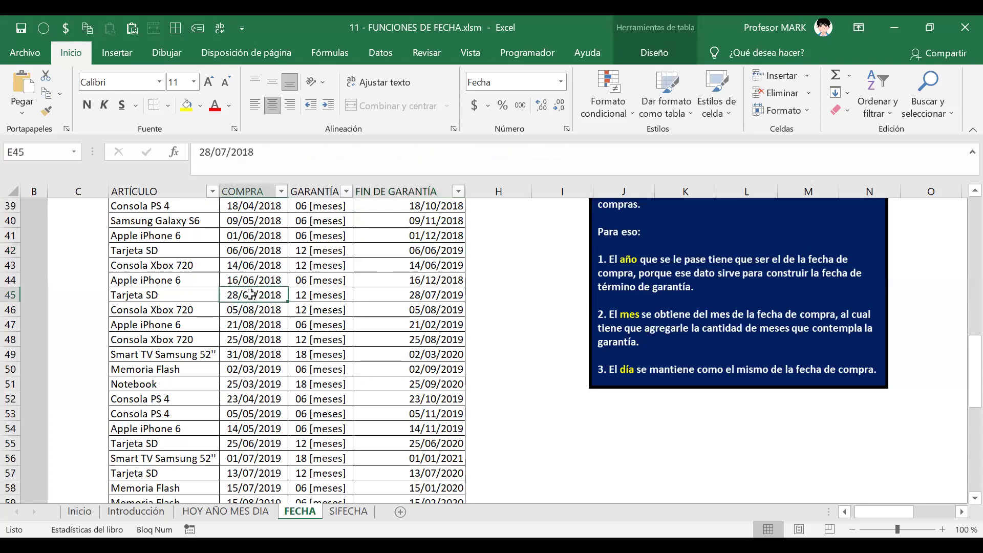
{"action": "left_click", "coordinate": [311, 295]}
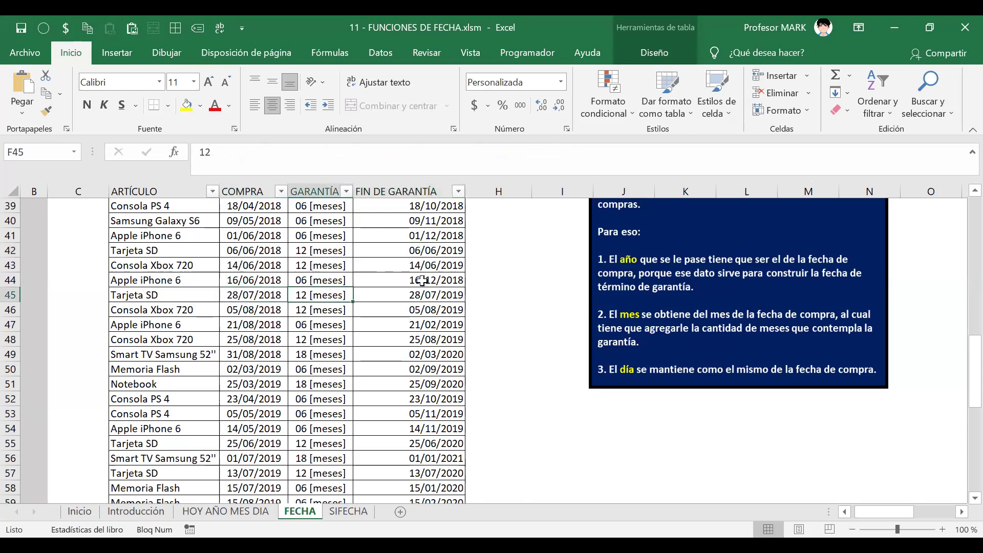
{"action": "left_click", "coordinate": [414, 295]}
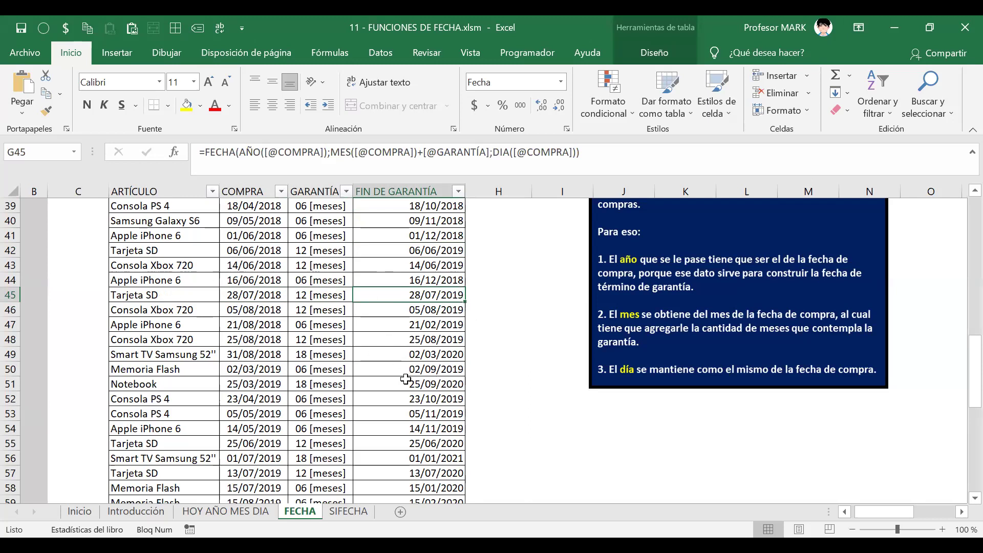
{"action": "left_click", "coordinate": [260, 326]}
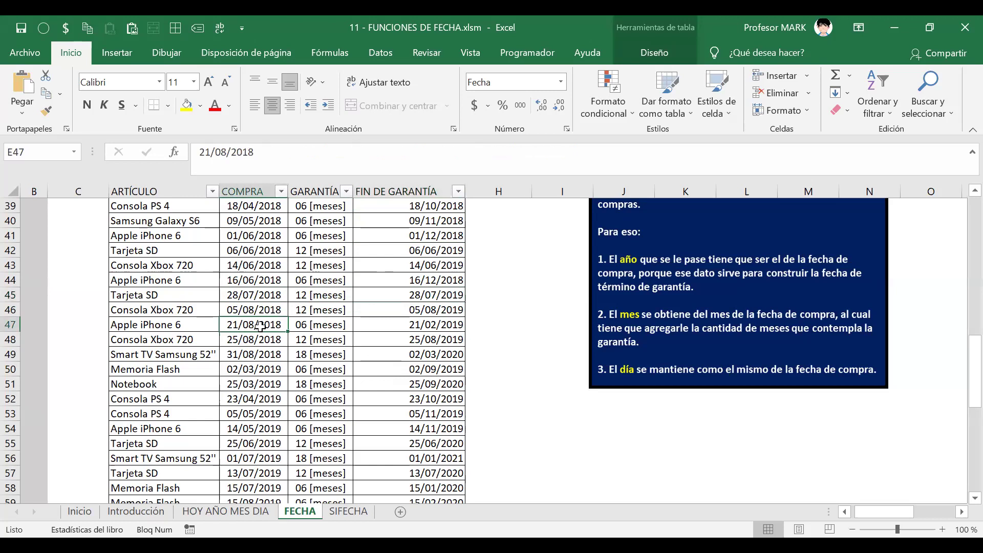
{"action": "left_click", "coordinate": [303, 324]}
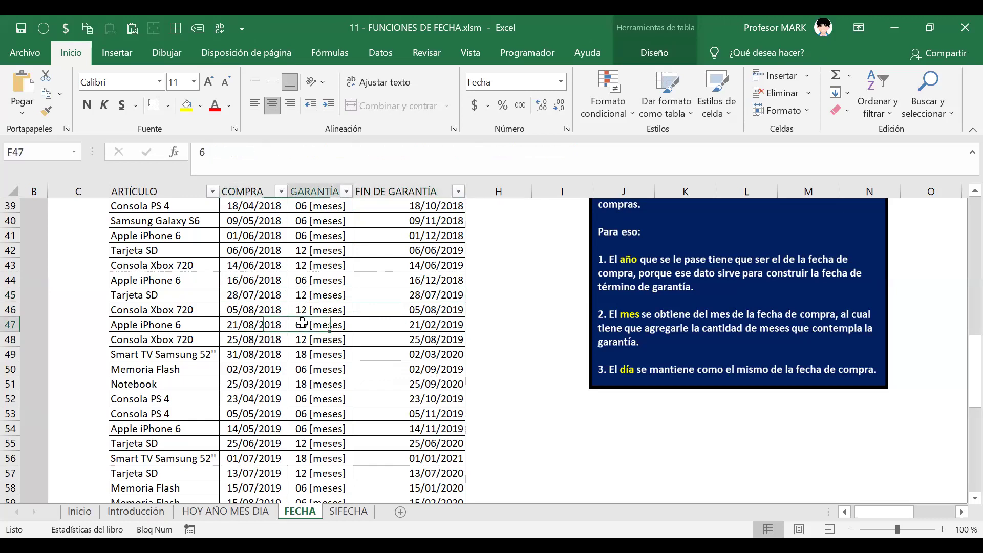
{"action": "left_click", "coordinate": [410, 328]}
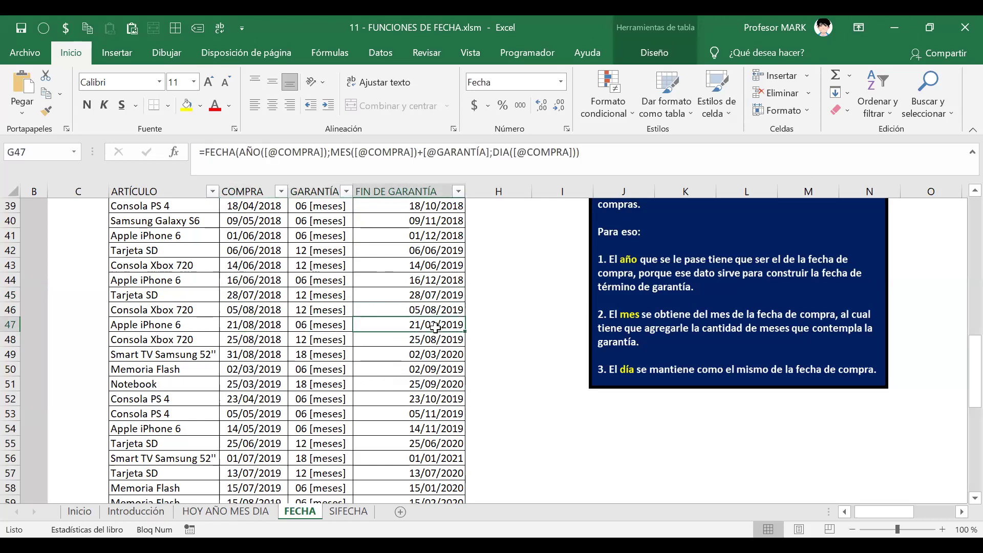
Review the arguments of the completed FECHA formula in G33.
{"action": "scroll", "coordinate": [428, 336], "scroll_direction": "up", "scroll_amount": 4}
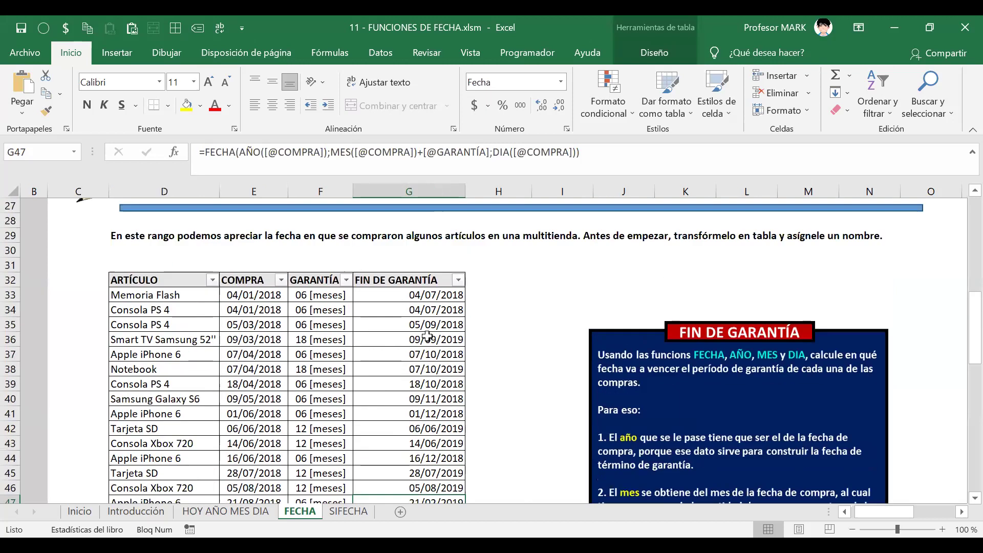
{"action": "left_click", "coordinate": [430, 290]}
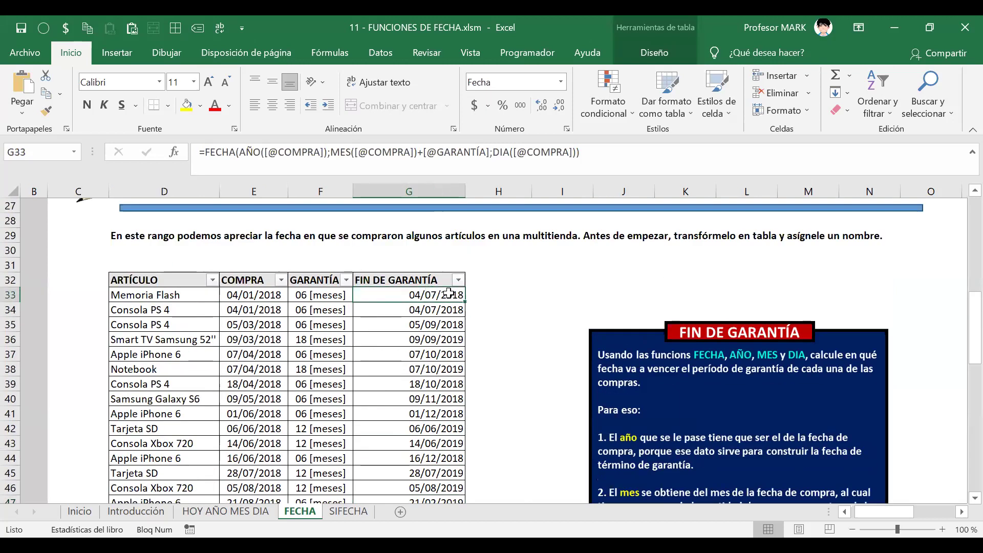
{"action": "double_click", "coordinate": [449, 293]}
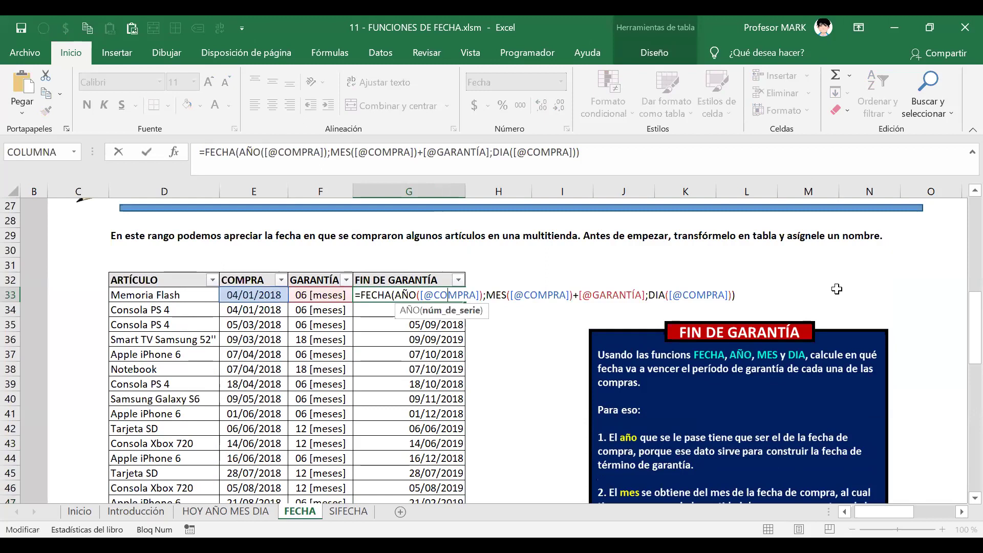
{"action": "key", "text": "Escape"}
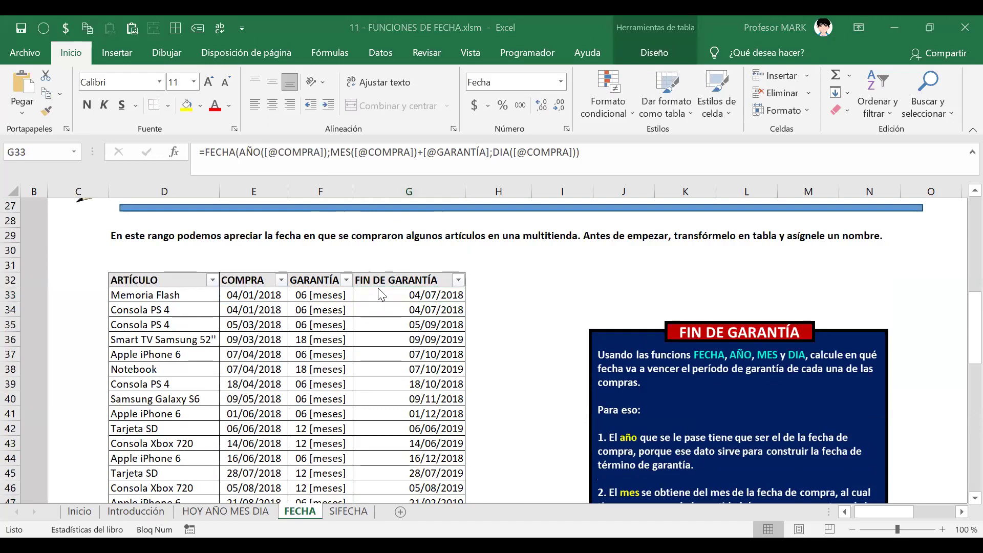
Copy the full FECHA formula text from G33 to the clipboard.
{"action": "left_click_drag", "start_coordinate": [196, 154], "coordinate": [709, 156]}
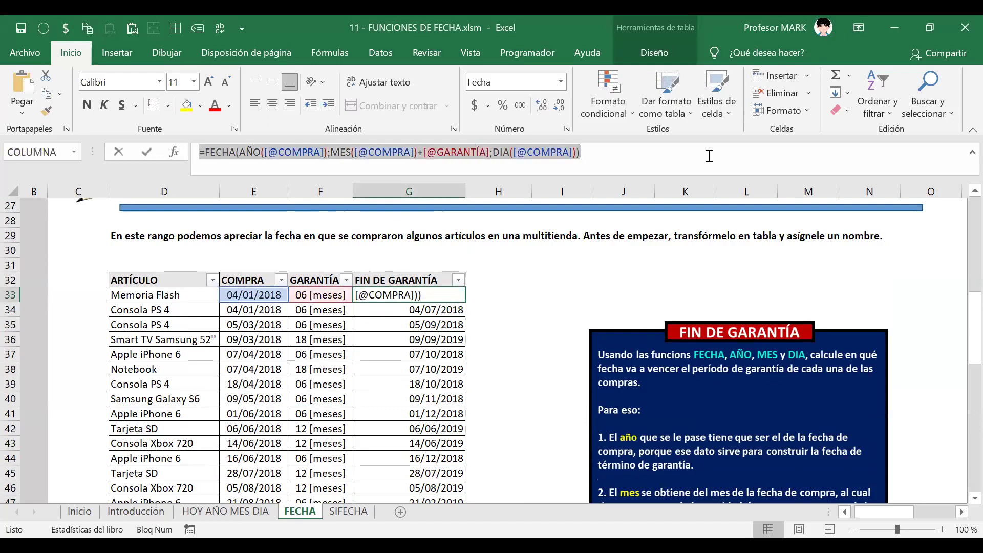
{"action": "right_click", "coordinate": [541, 151]}
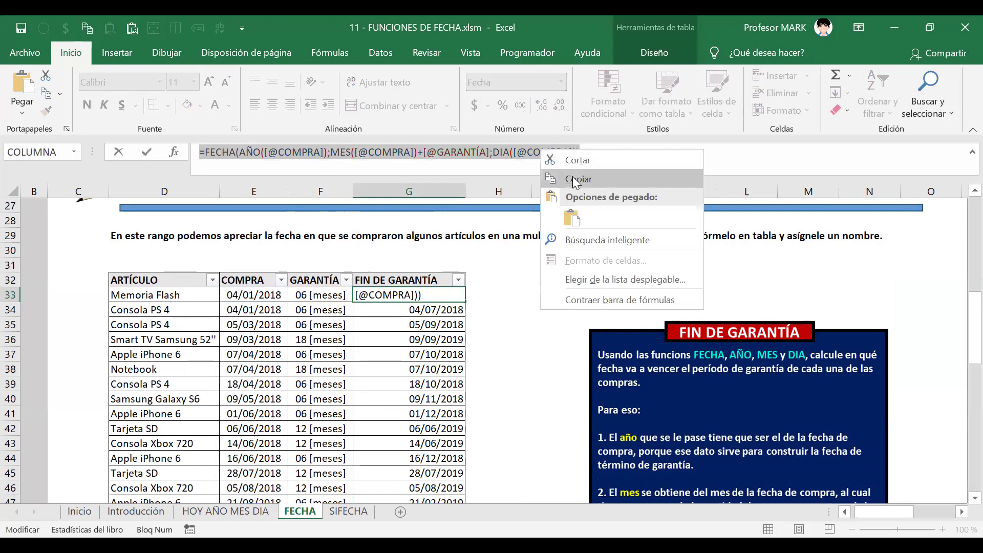
{"action": "left_click", "coordinate": [573, 173]}
{"action": "key", "text": "Return"}
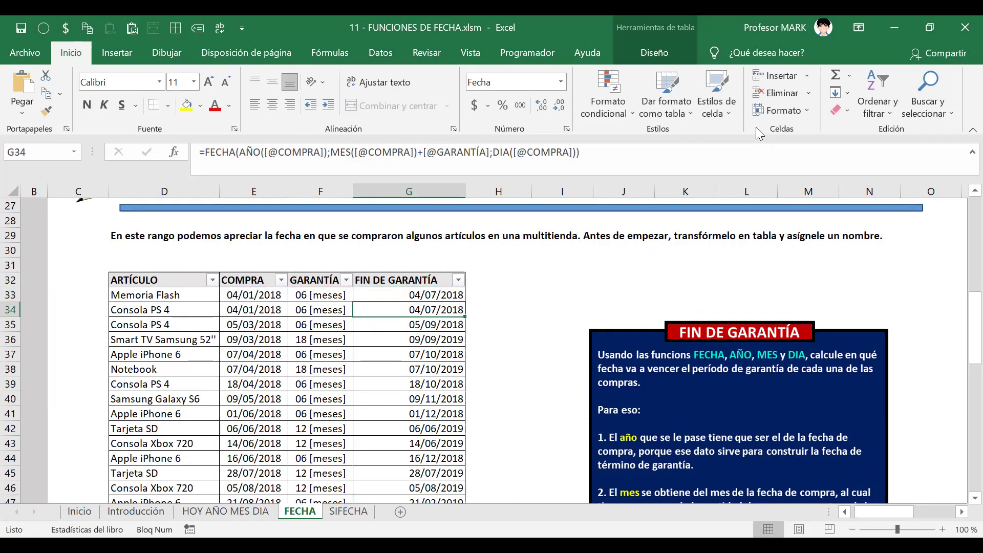
{"action": "key", "text": "alt+Tab"}
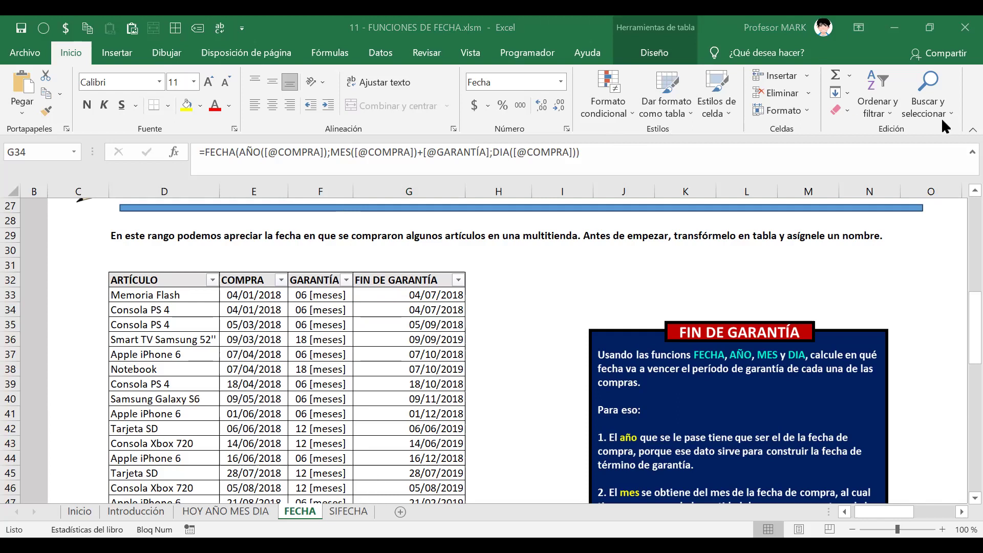
Select G33 and save the workbook.
{"action": "left_click", "coordinate": [411, 296]}
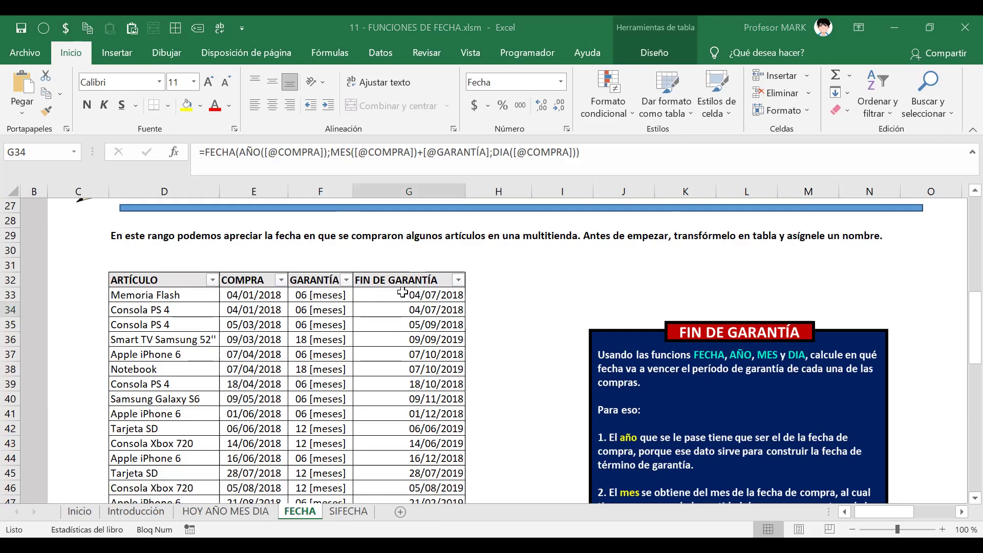
{"action": "left_click", "coordinate": [21, 28]}
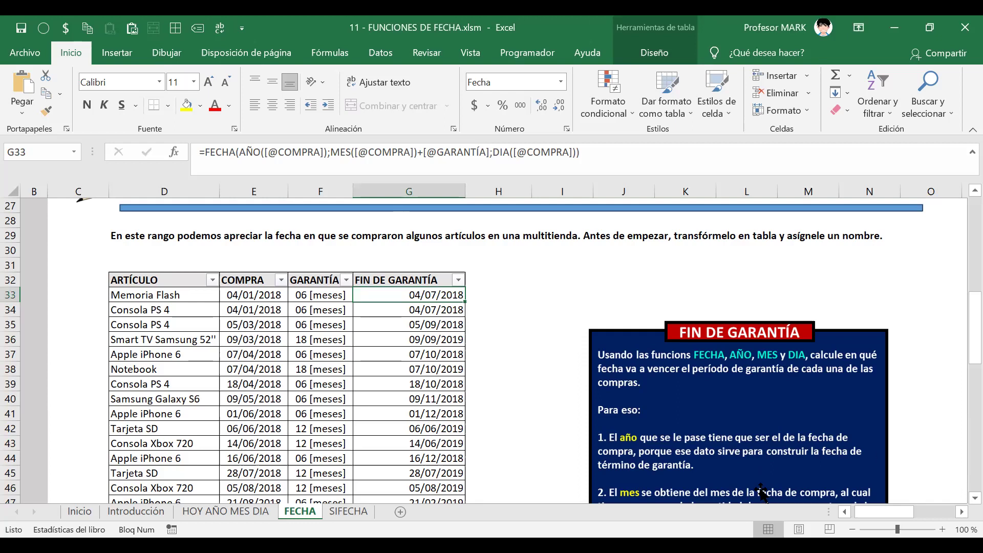
{"action": "double_click", "coordinate": [419, 294]}
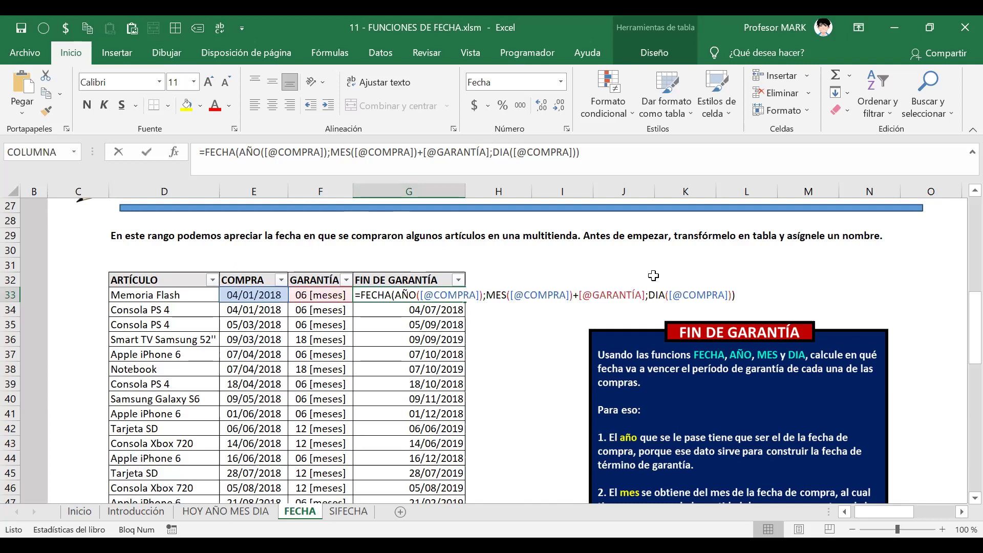
{"action": "left_click", "coordinate": [573, 294]}
{"action": "key", "text": "BackSpace"}
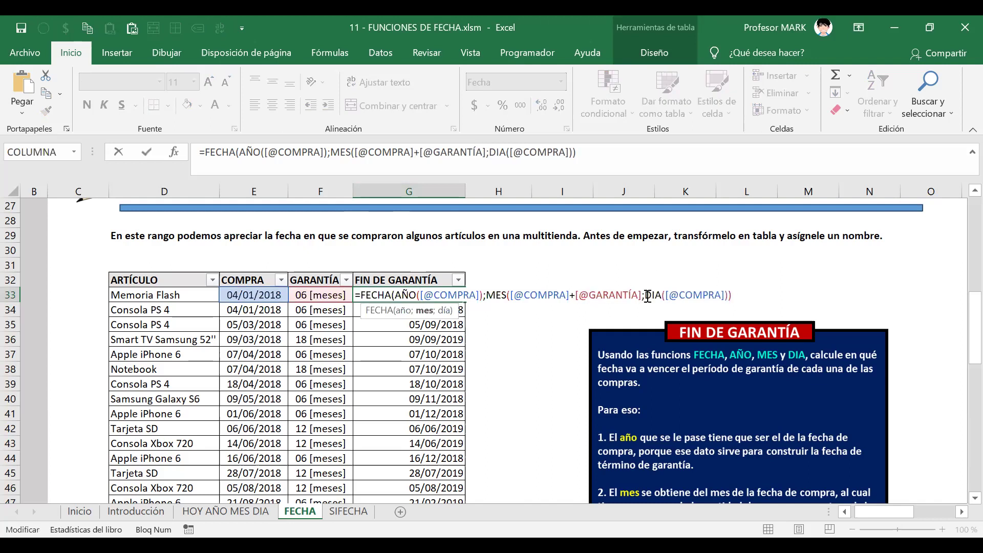
{"action": "key", "text": "Left"}
{"action": "key", "text": "Left"}
{"action": "type", "text": ")"}
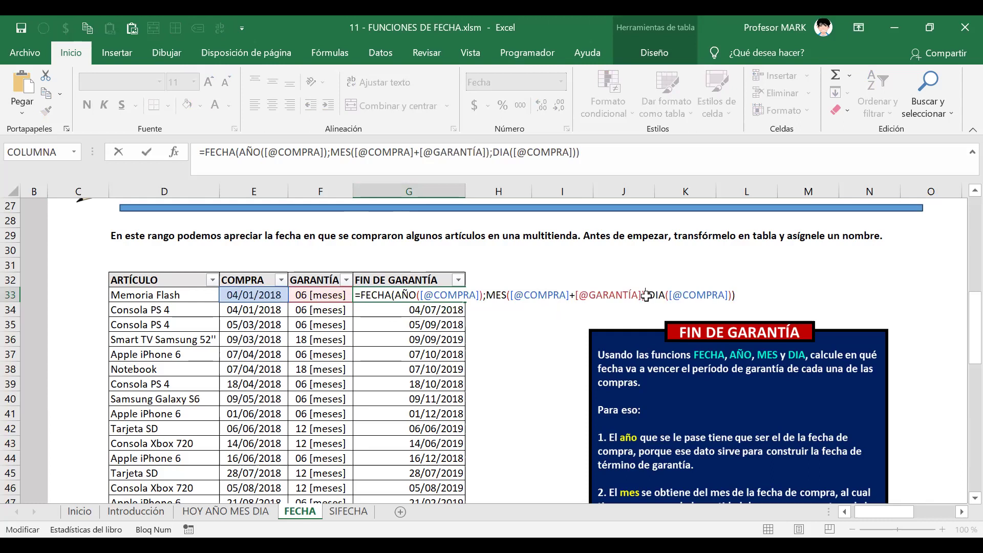
{"action": "key", "text": "Return"}
{"action": "key", "text": "Up"}
{"action": "key", "text": "Left"}
{"action": "key", "text": "Right"}
{"action": "key", "text": "F2"}
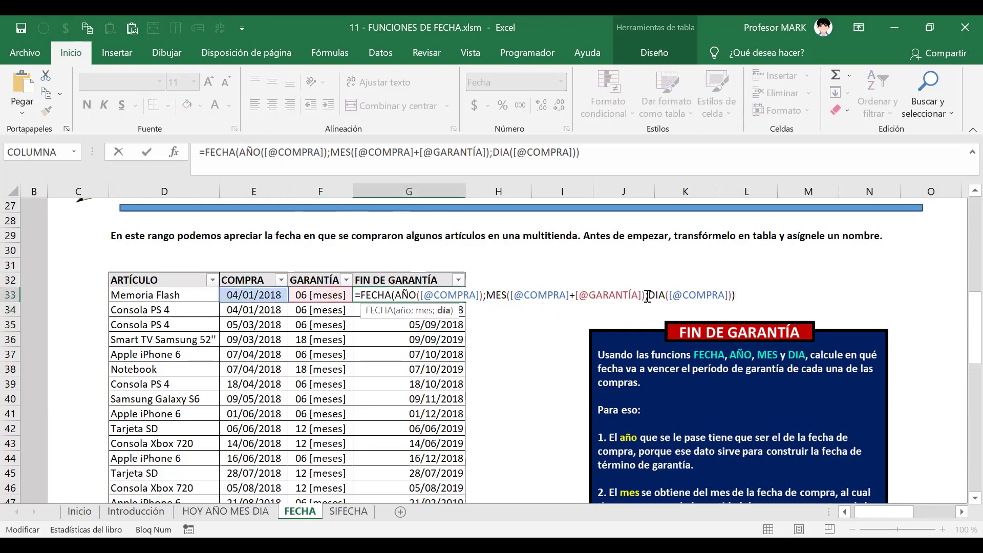
{"action": "left_click", "coordinate": [647, 296]}
{"action": "key", "text": "BackSpace"}
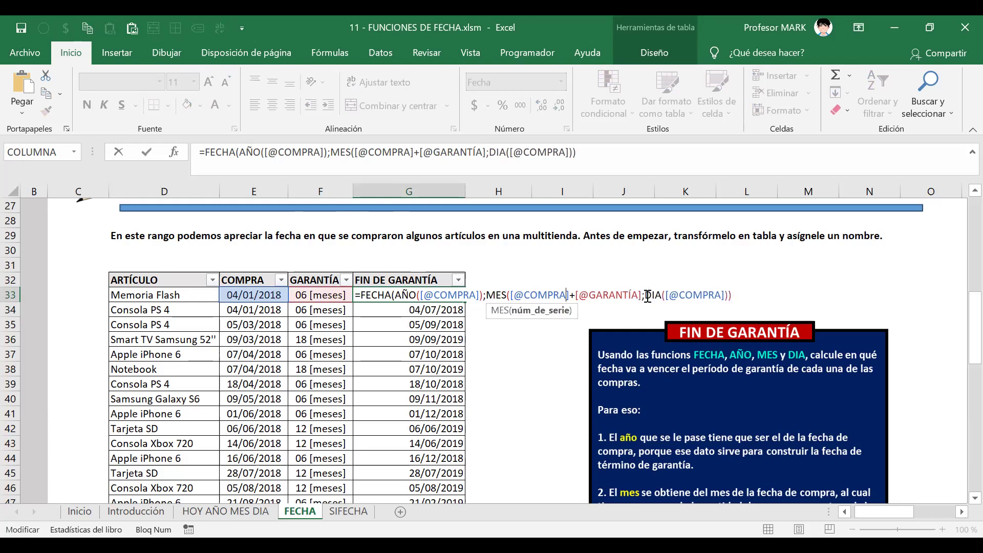
{"action": "key", "text": "Left"}
{"action": "key", "text": "Left"}
{"action": "key", "text": "Left"}
{"action": "key", "text": "Left"}
{"action": "key", "text": "Left"}
{"action": "key", "text": "Left"}
{"action": "key", "text": "Left"}
{"action": "key", "text": "Left"}
{"action": "key", "text": "Left"}
{"action": "key", "text": "Left"}
{"action": "key", "text": "Left"}
{"action": "key", "text": "Left"}
{"action": "type", "text": ")"}
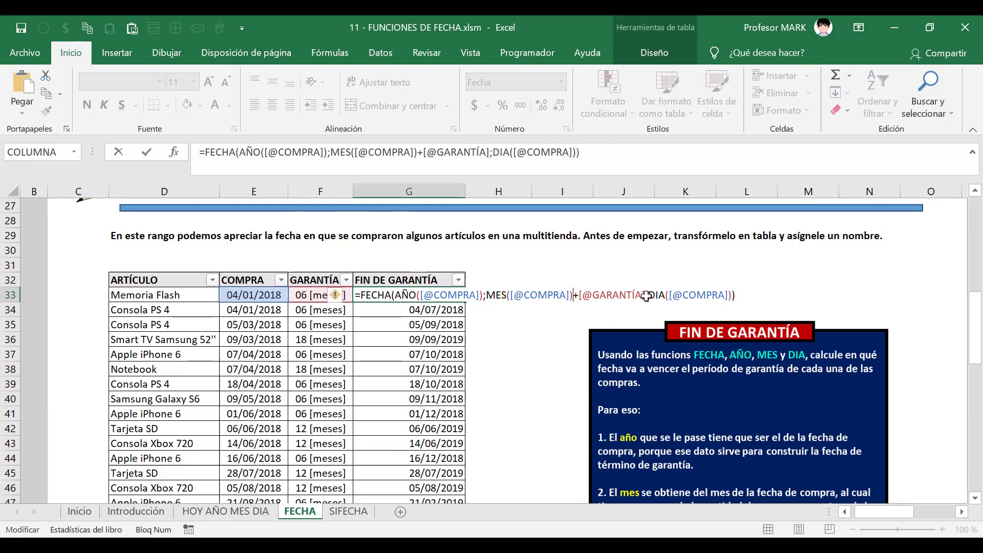
{"action": "key", "text": "Return"}
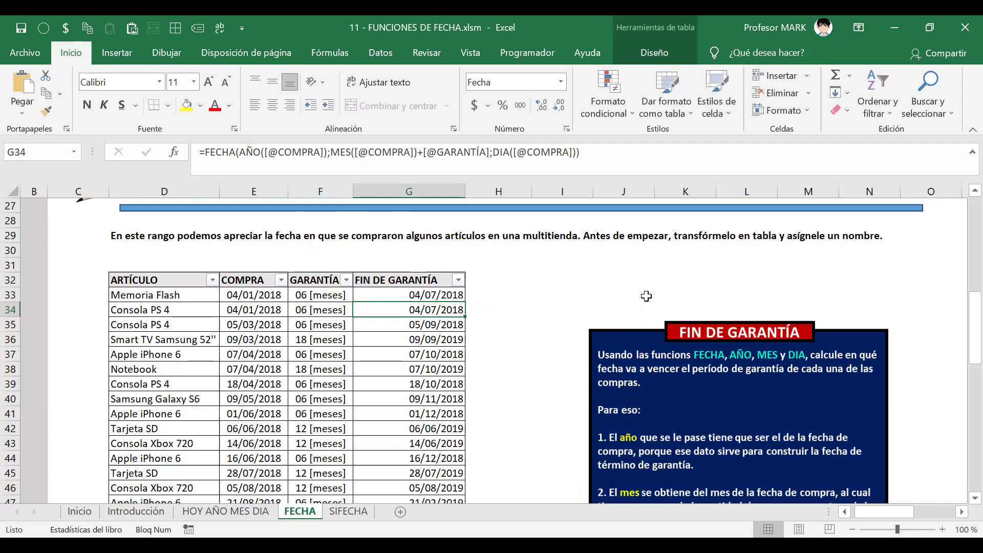
{"action": "key", "text": "Up"}
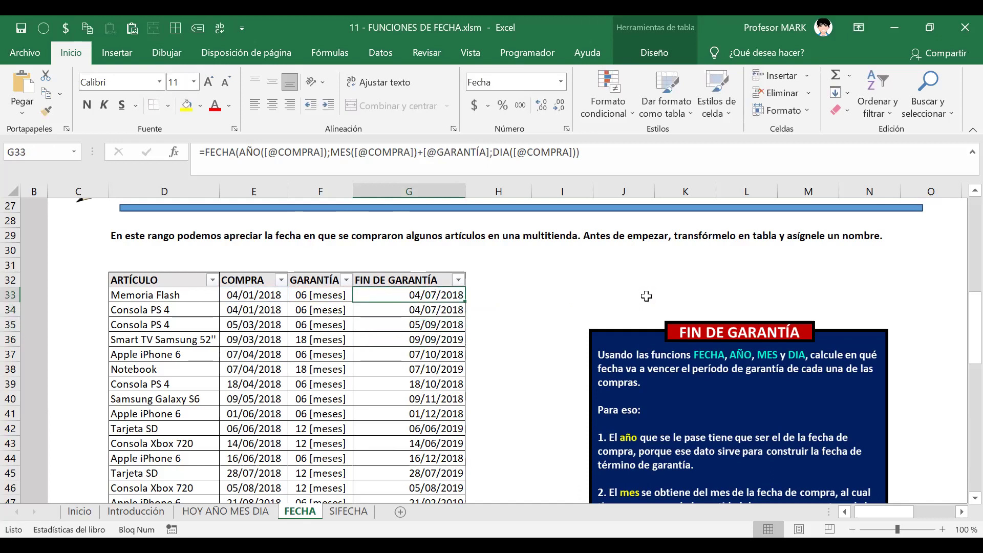